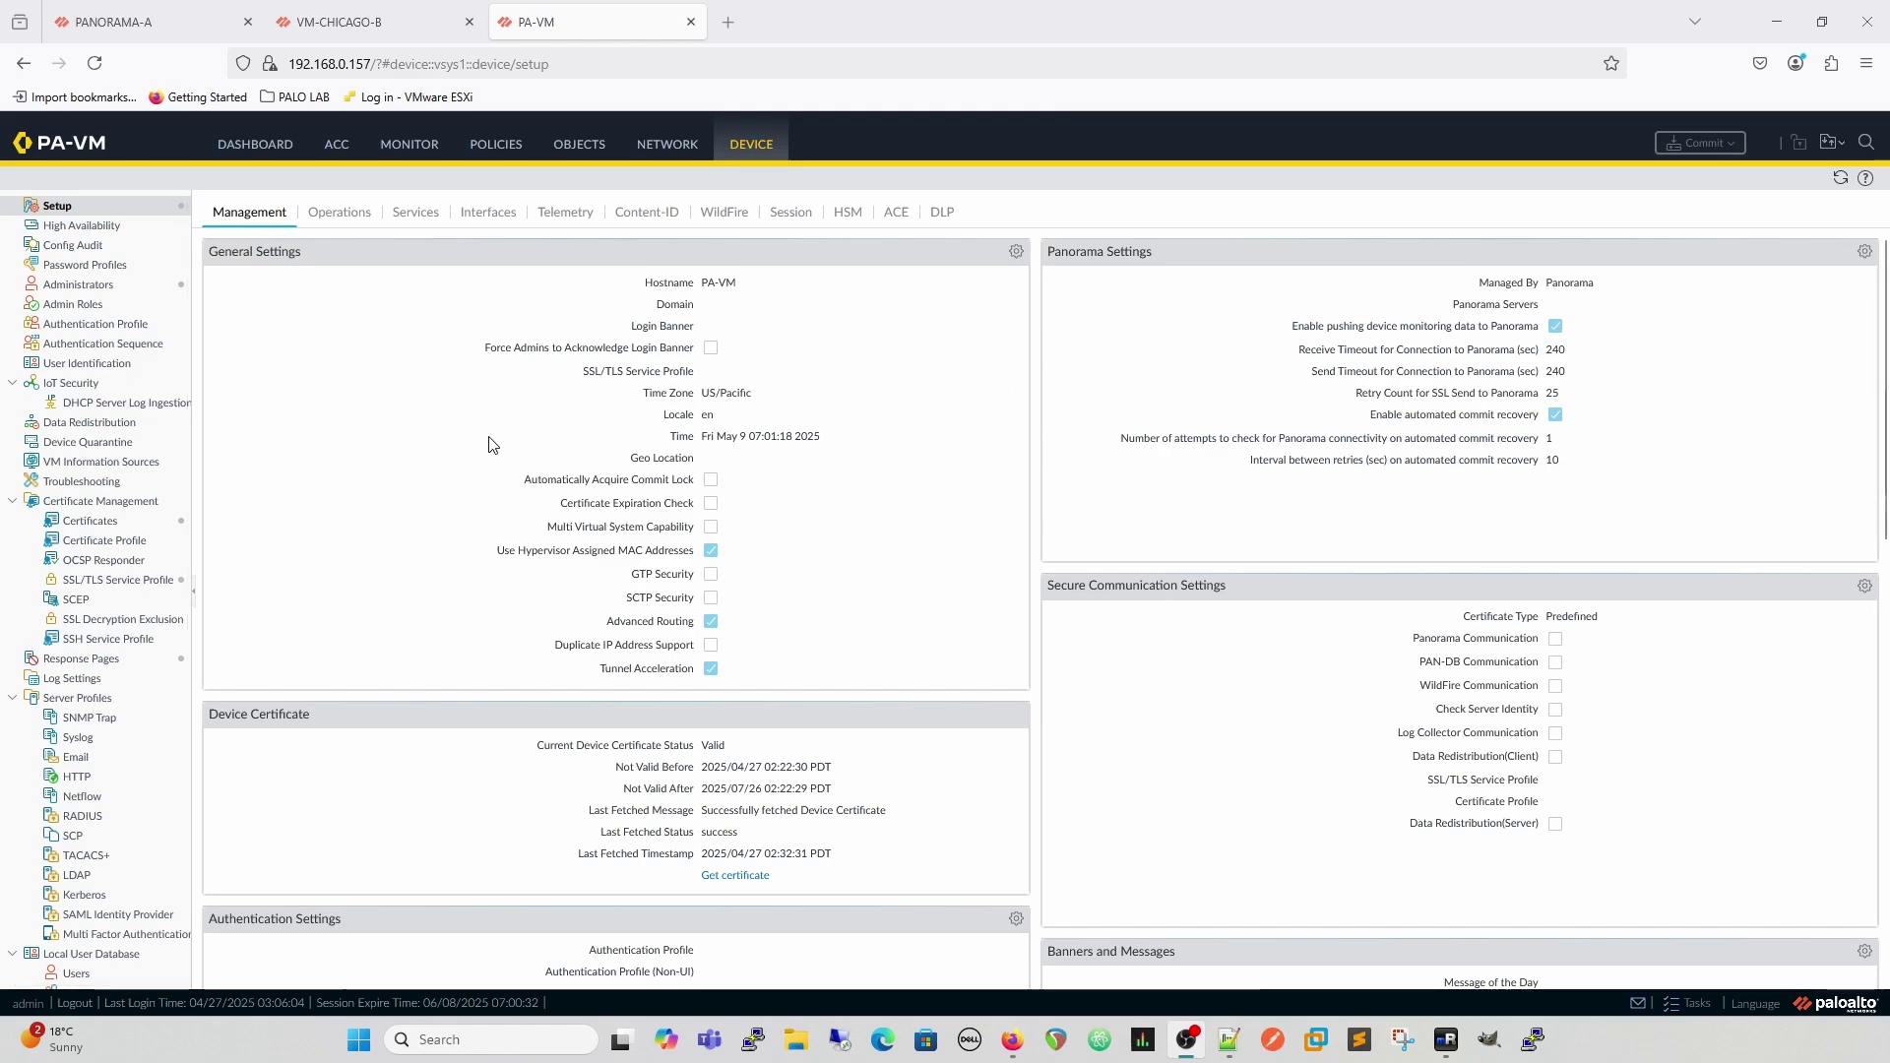
Step: Examine the firewall's Ethernet interfaces and the management interface's settings, including the IPv4 address type options and the IPv6 configuration
click(667, 144)
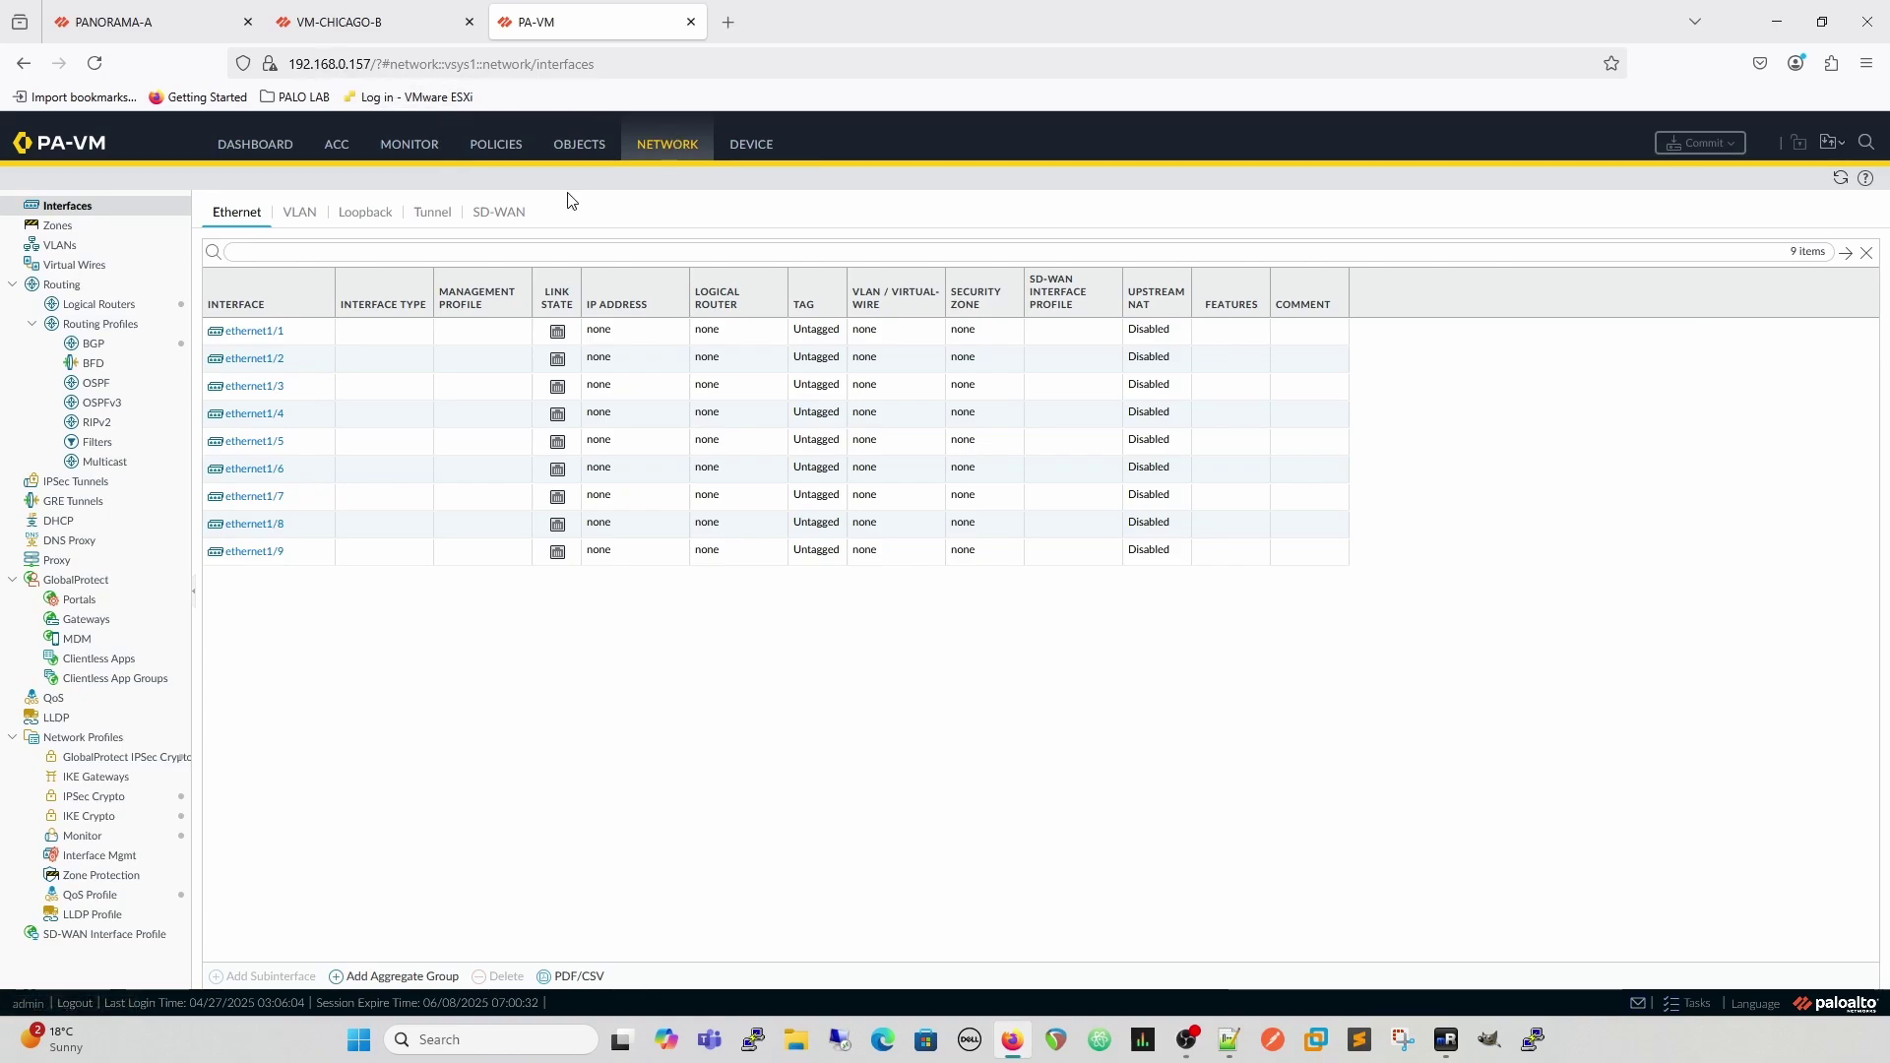
click(737, 149)
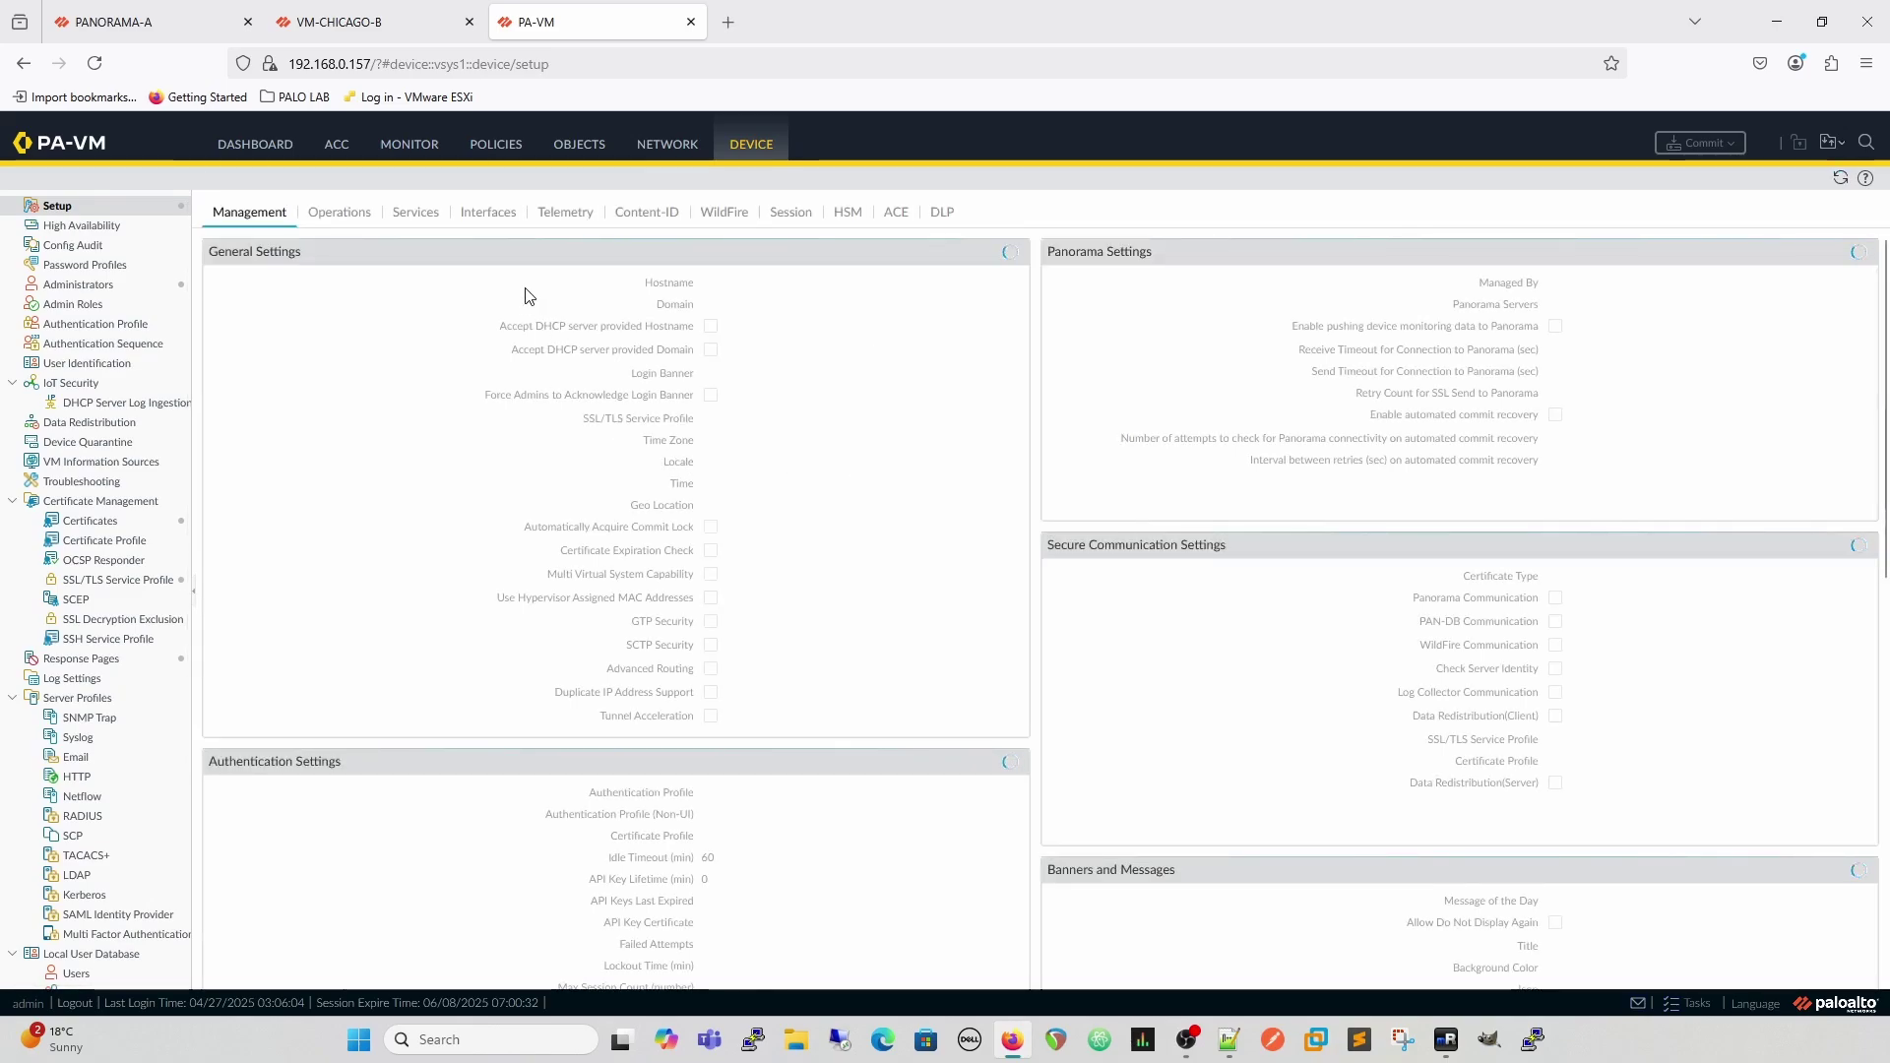
click(493, 215)
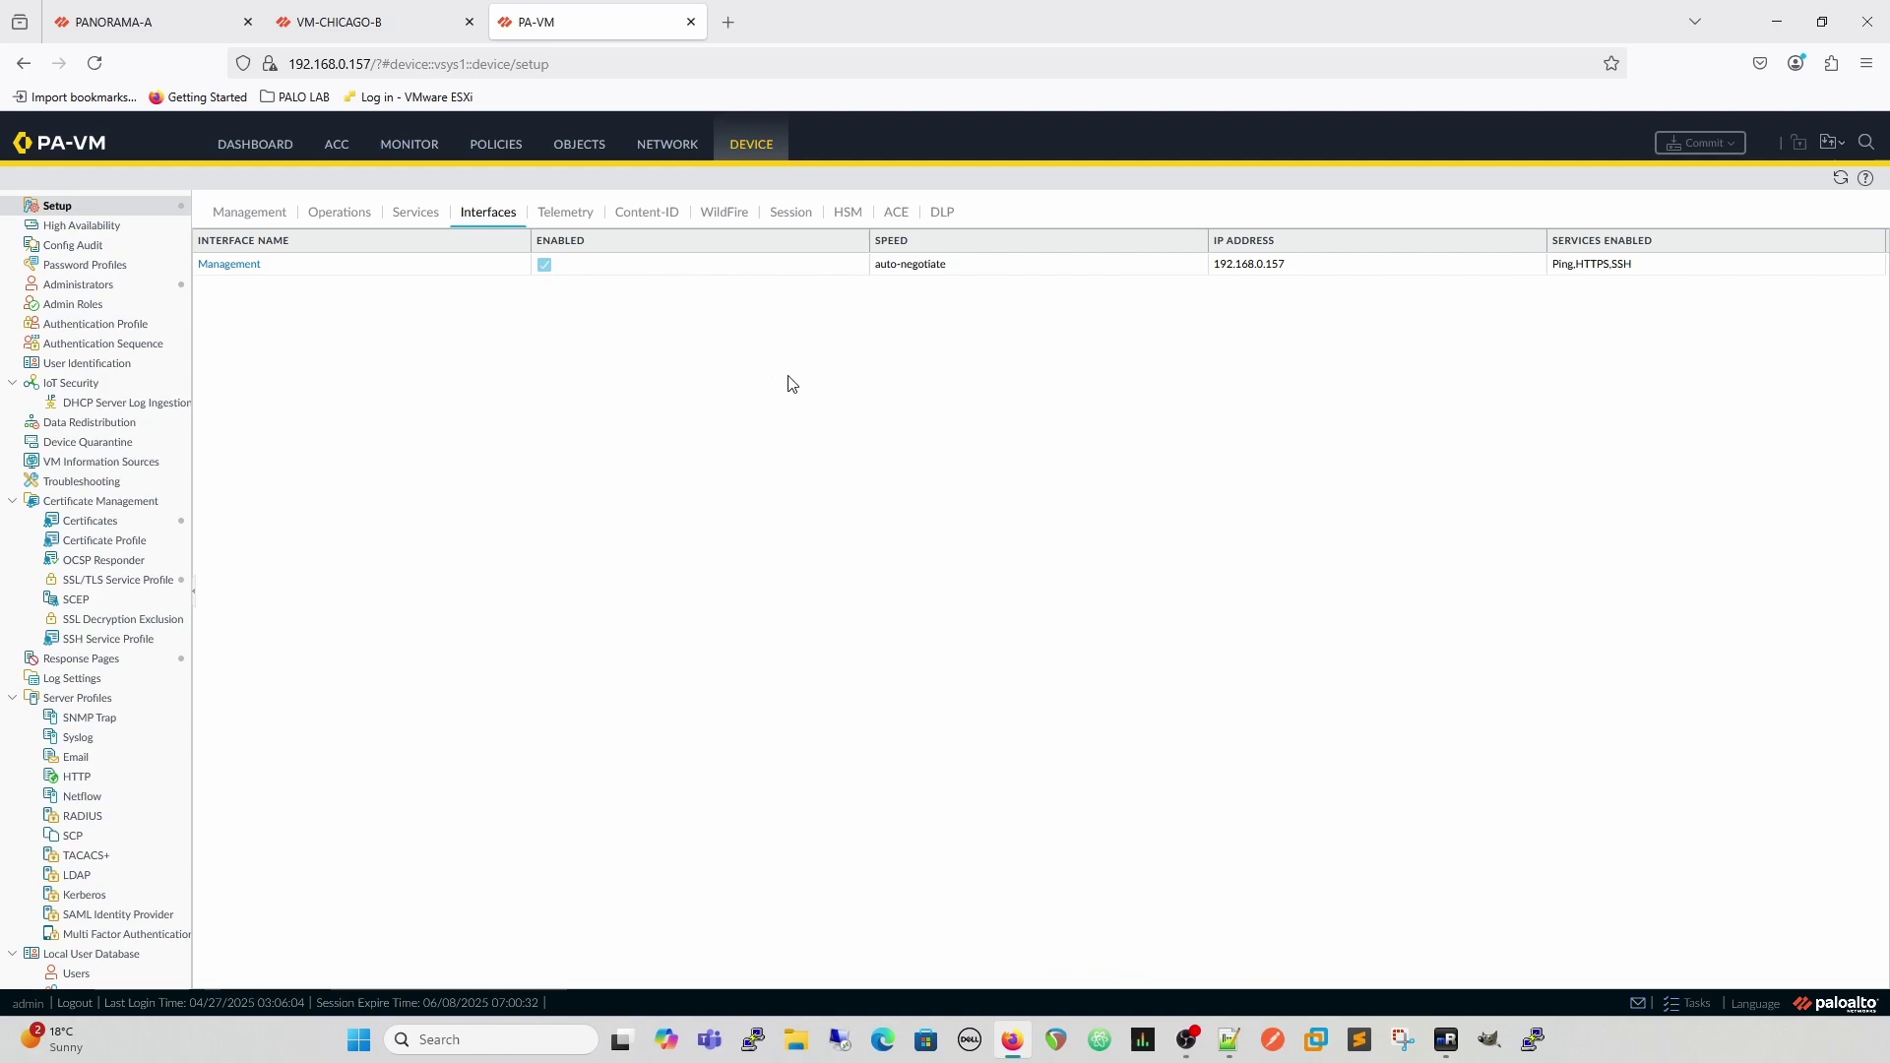
click(241, 270)
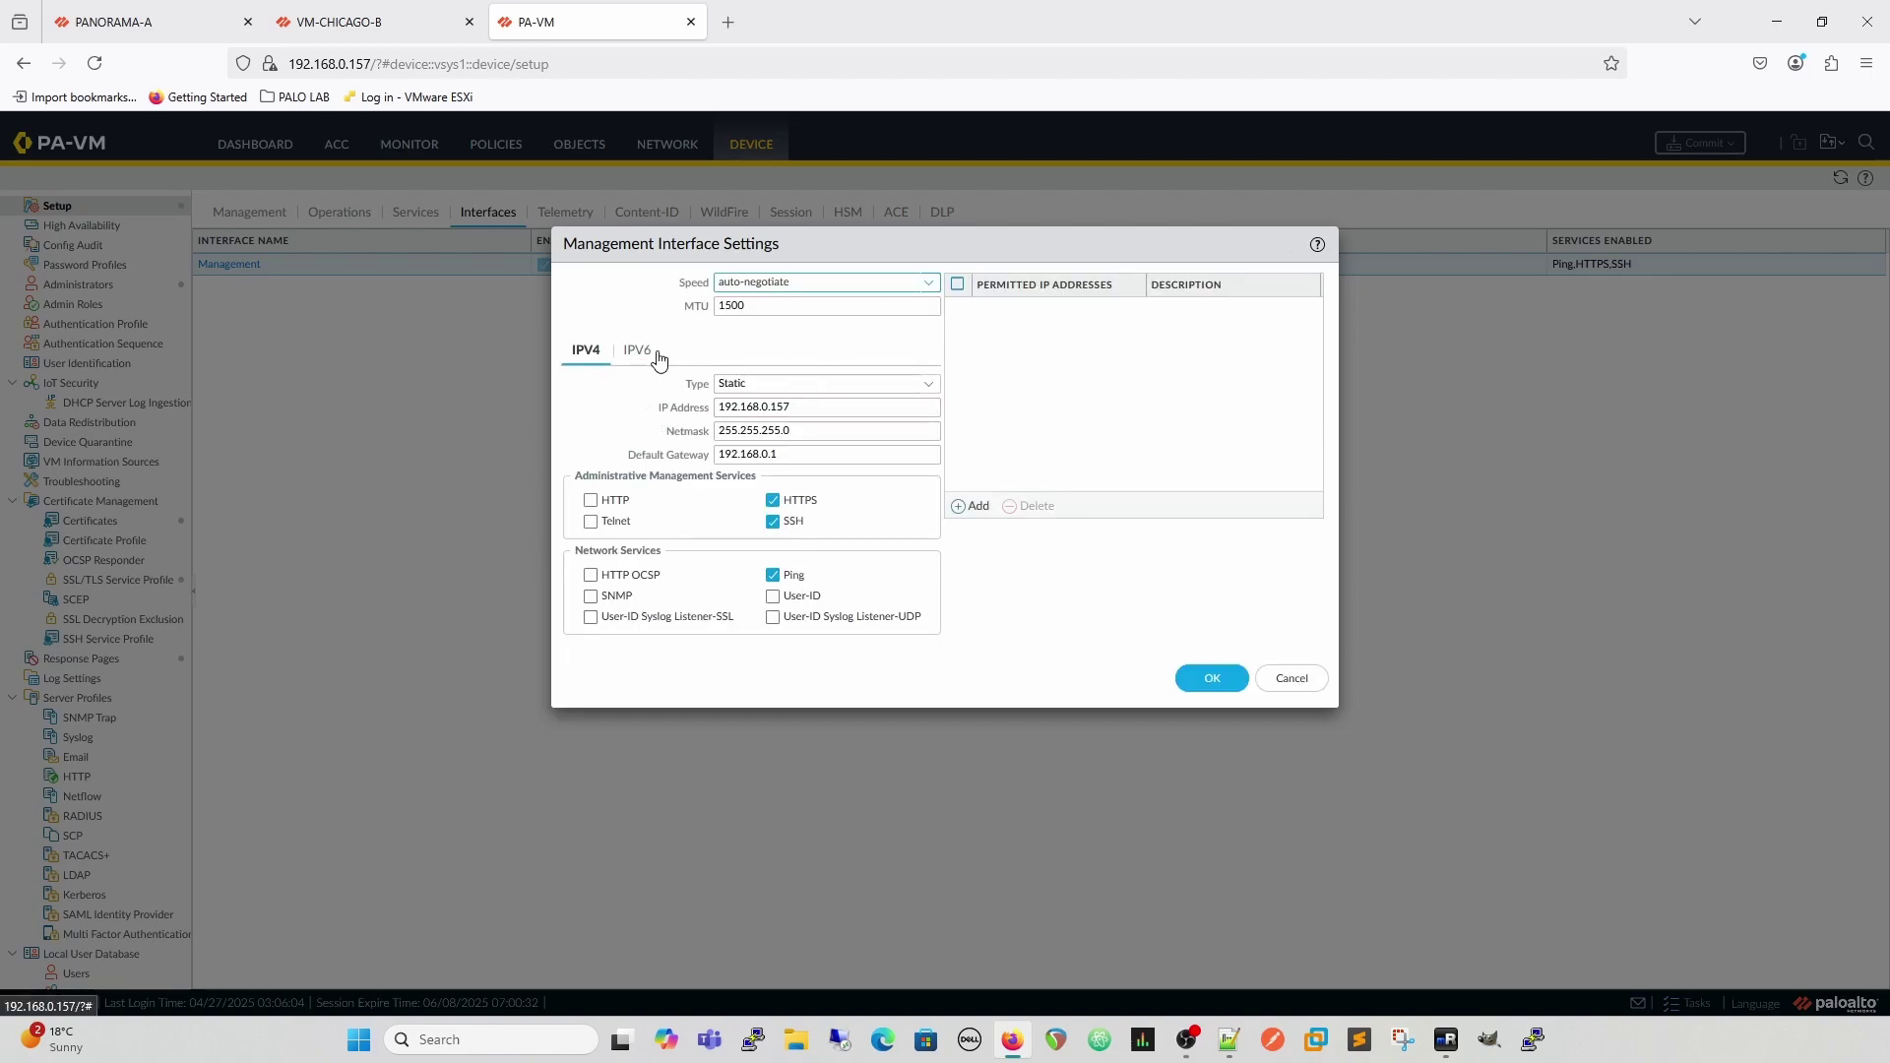
click(935, 389)
click(933, 386)
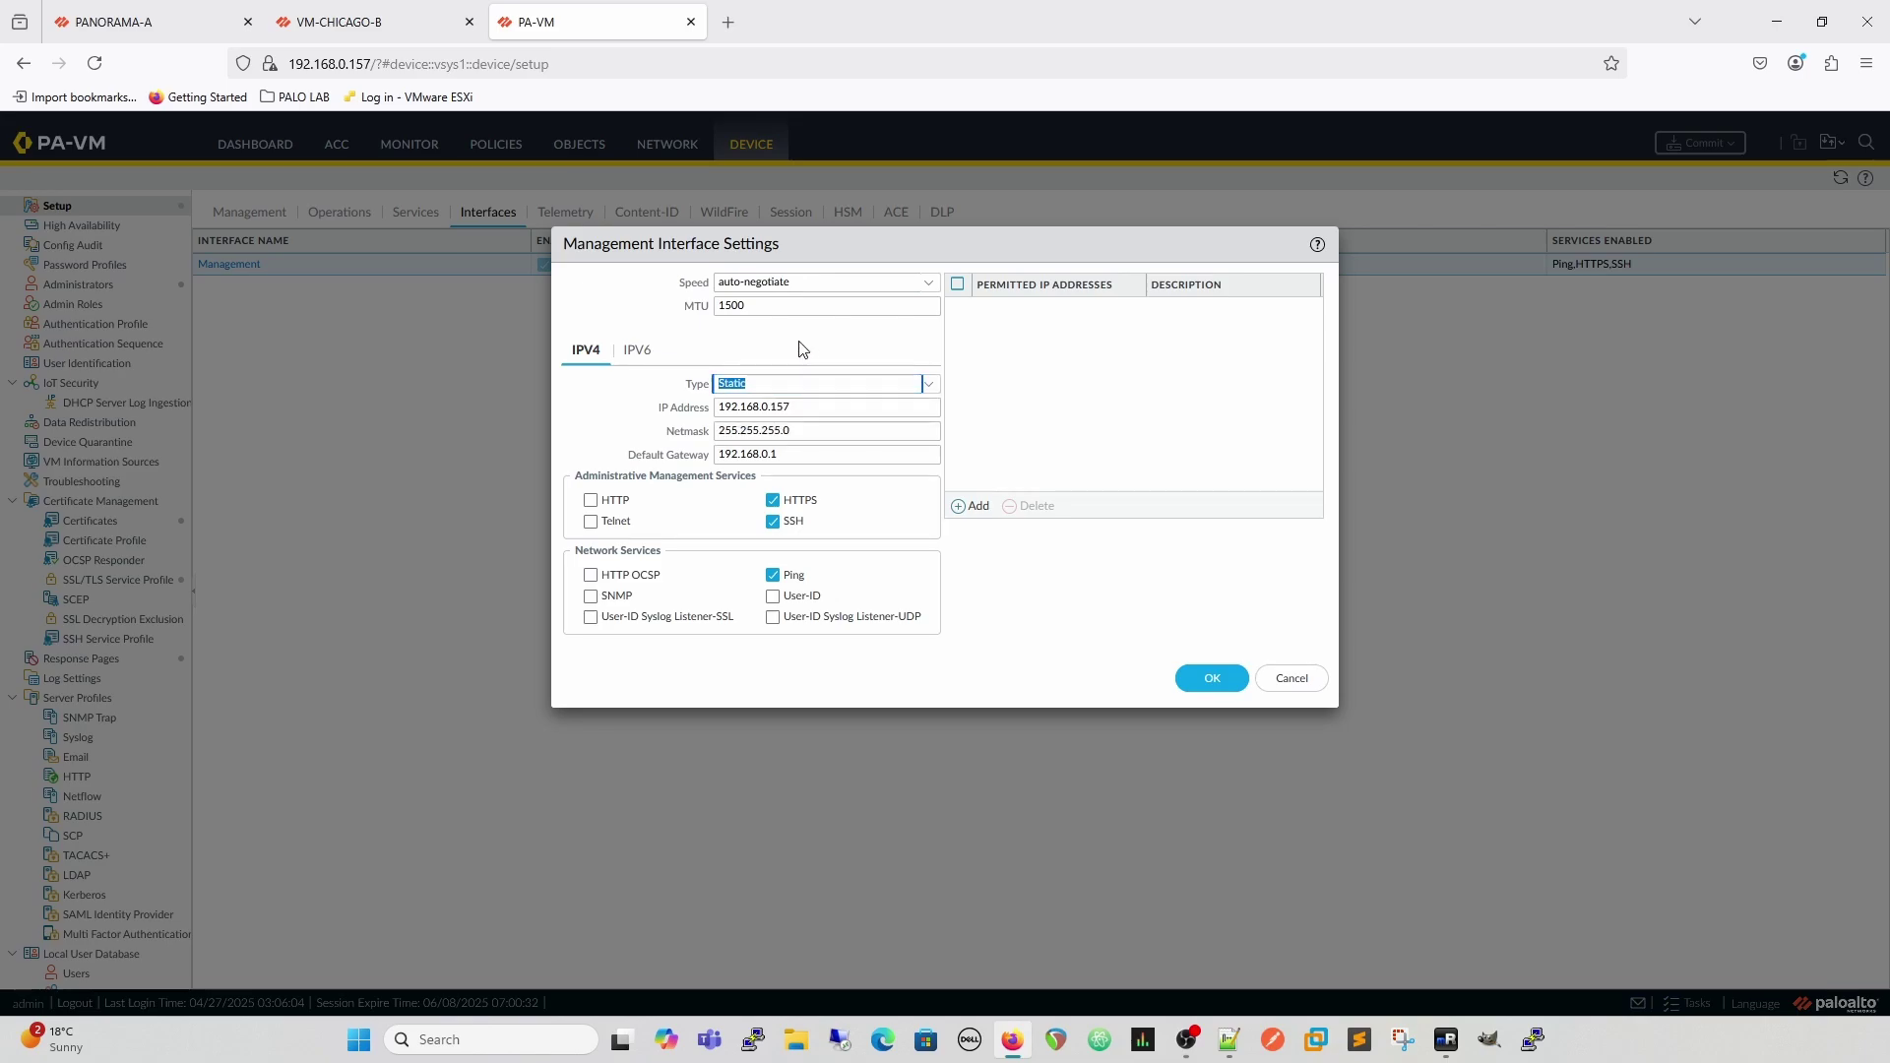
click(879, 530)
click(642, 354)
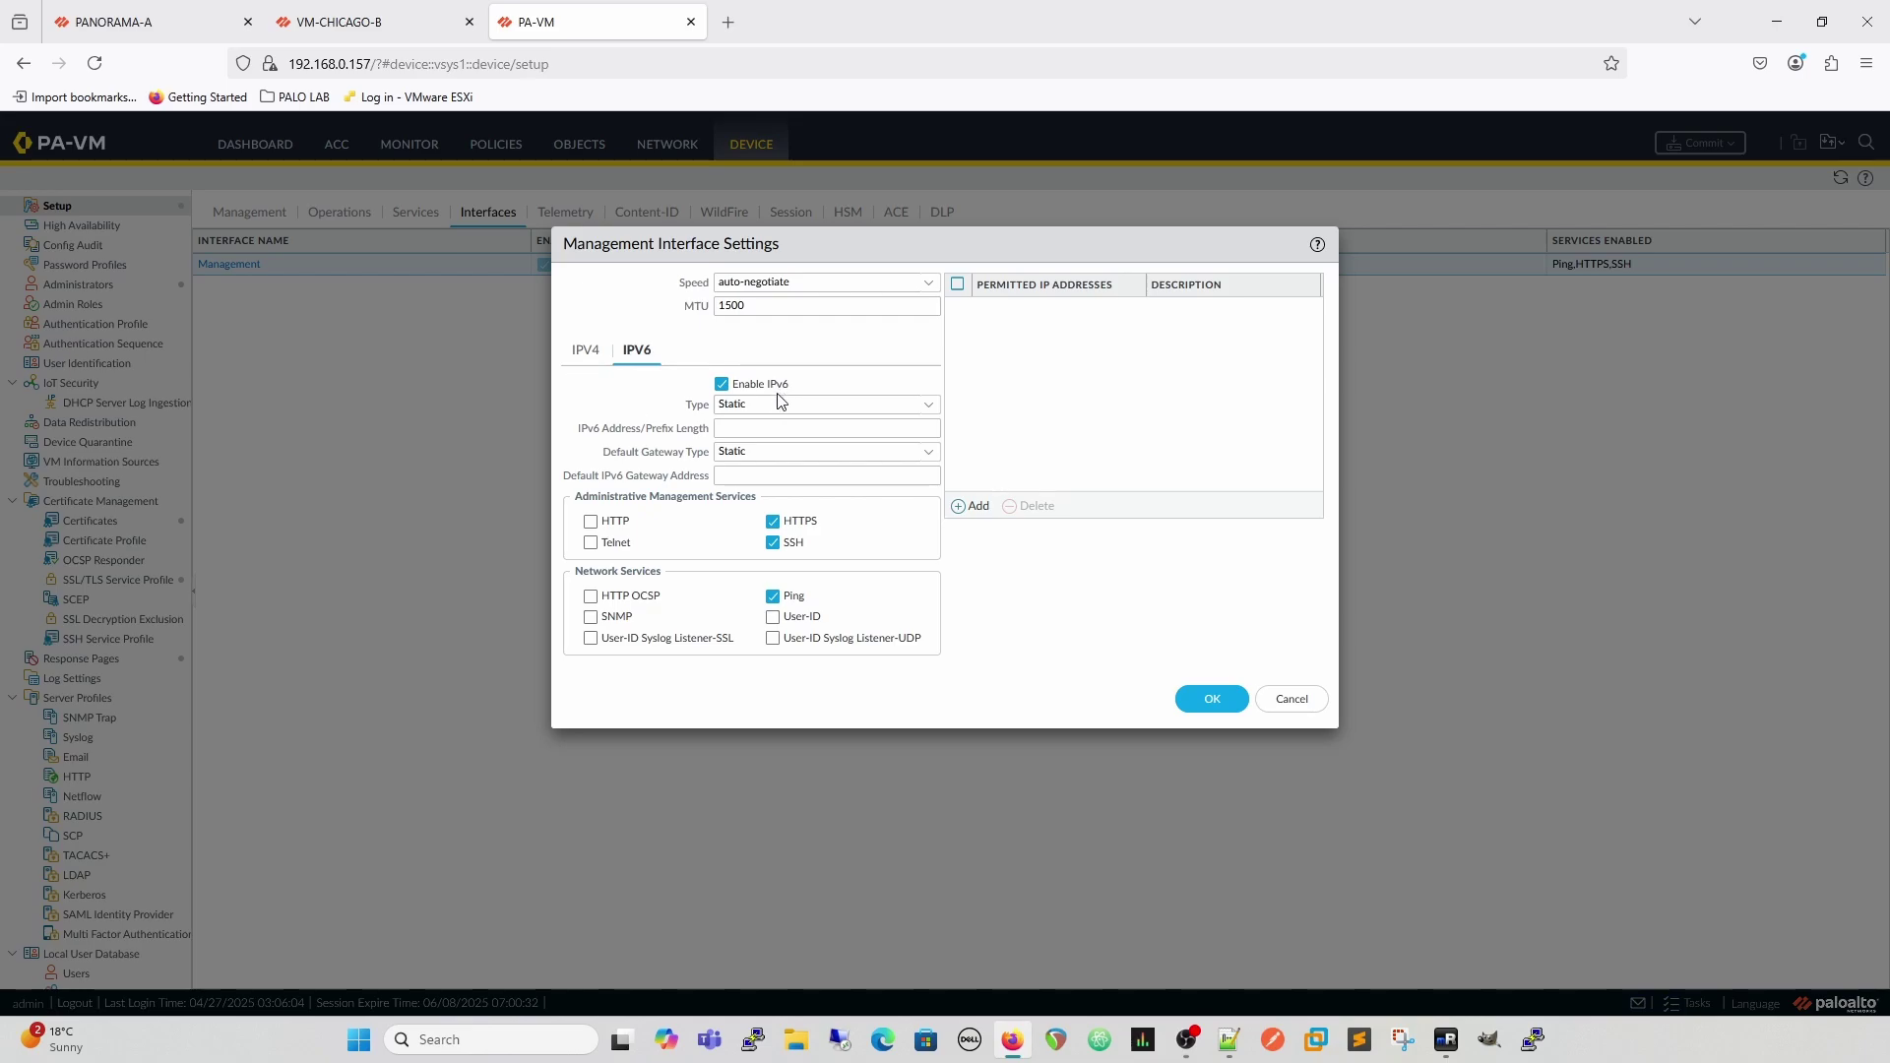
click(586, 352)
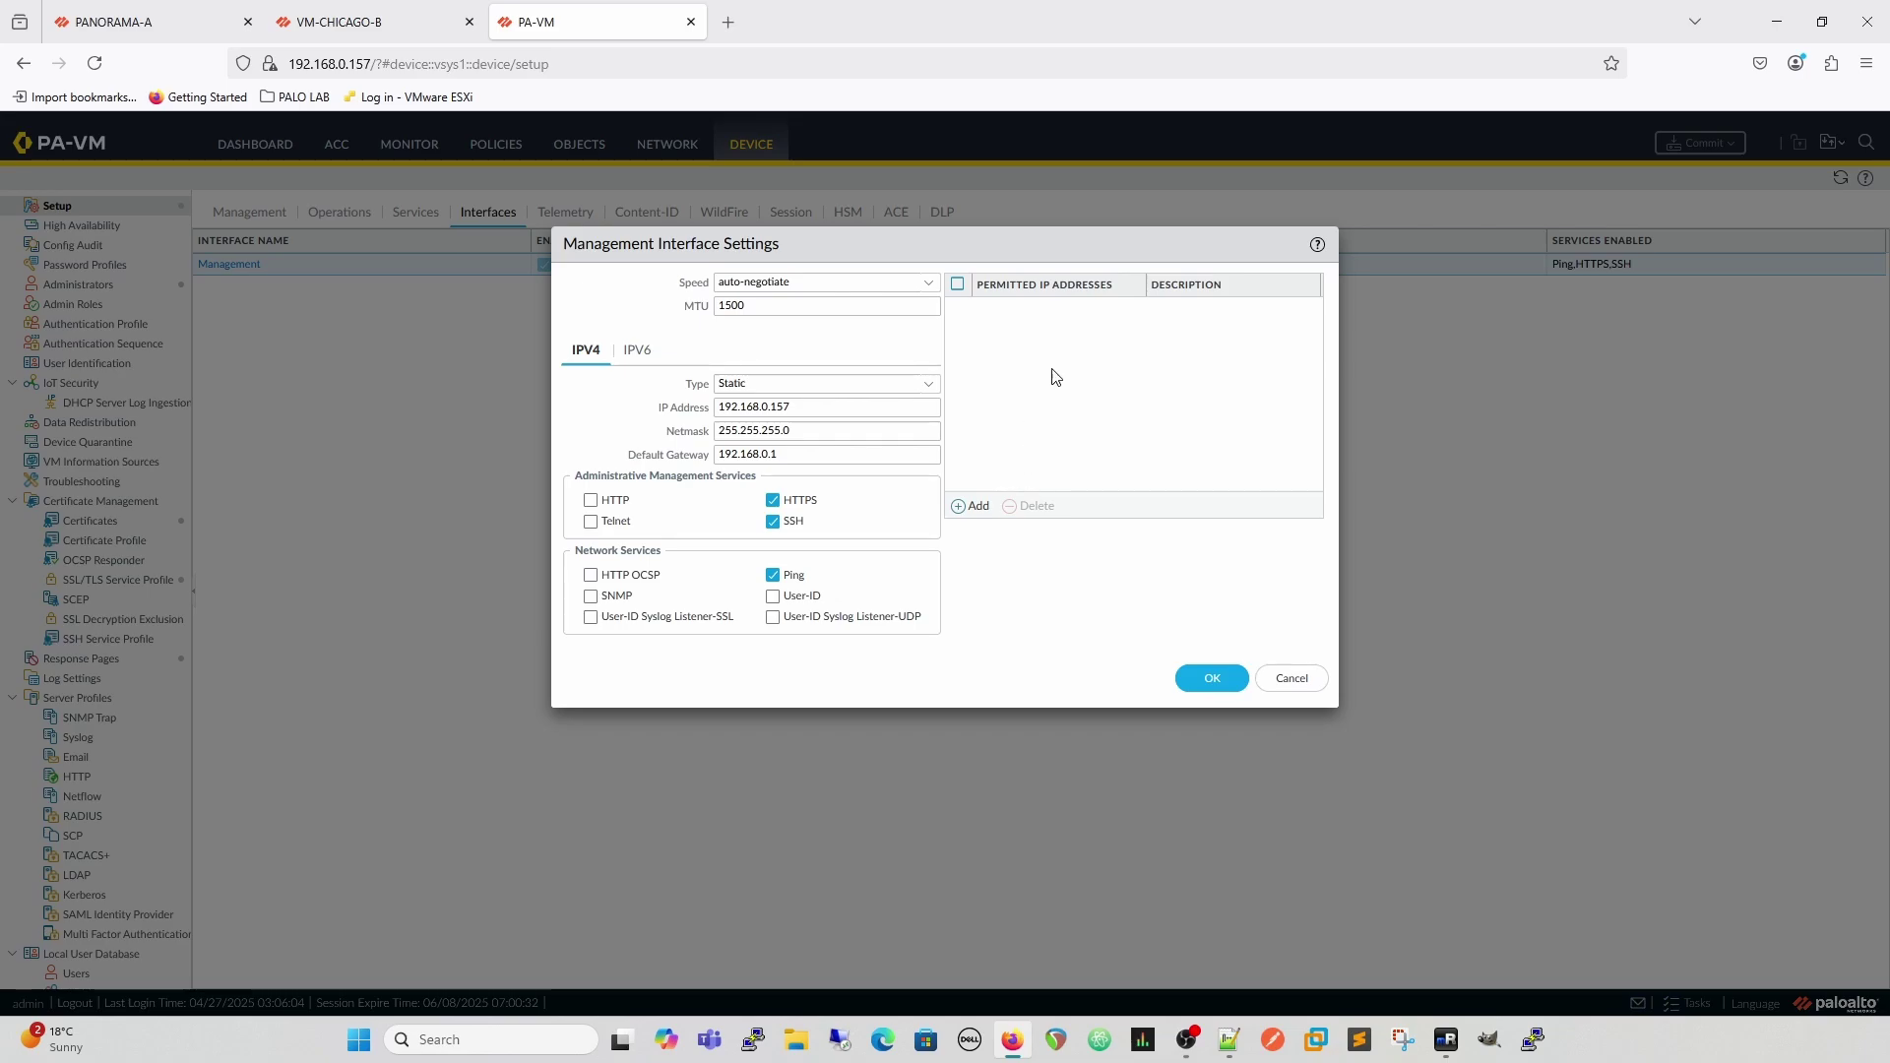
Step: Add 192.168.0.0/24 as a permitted IP address with the description Home Network on the management interface and save the settings
click(972, 506)
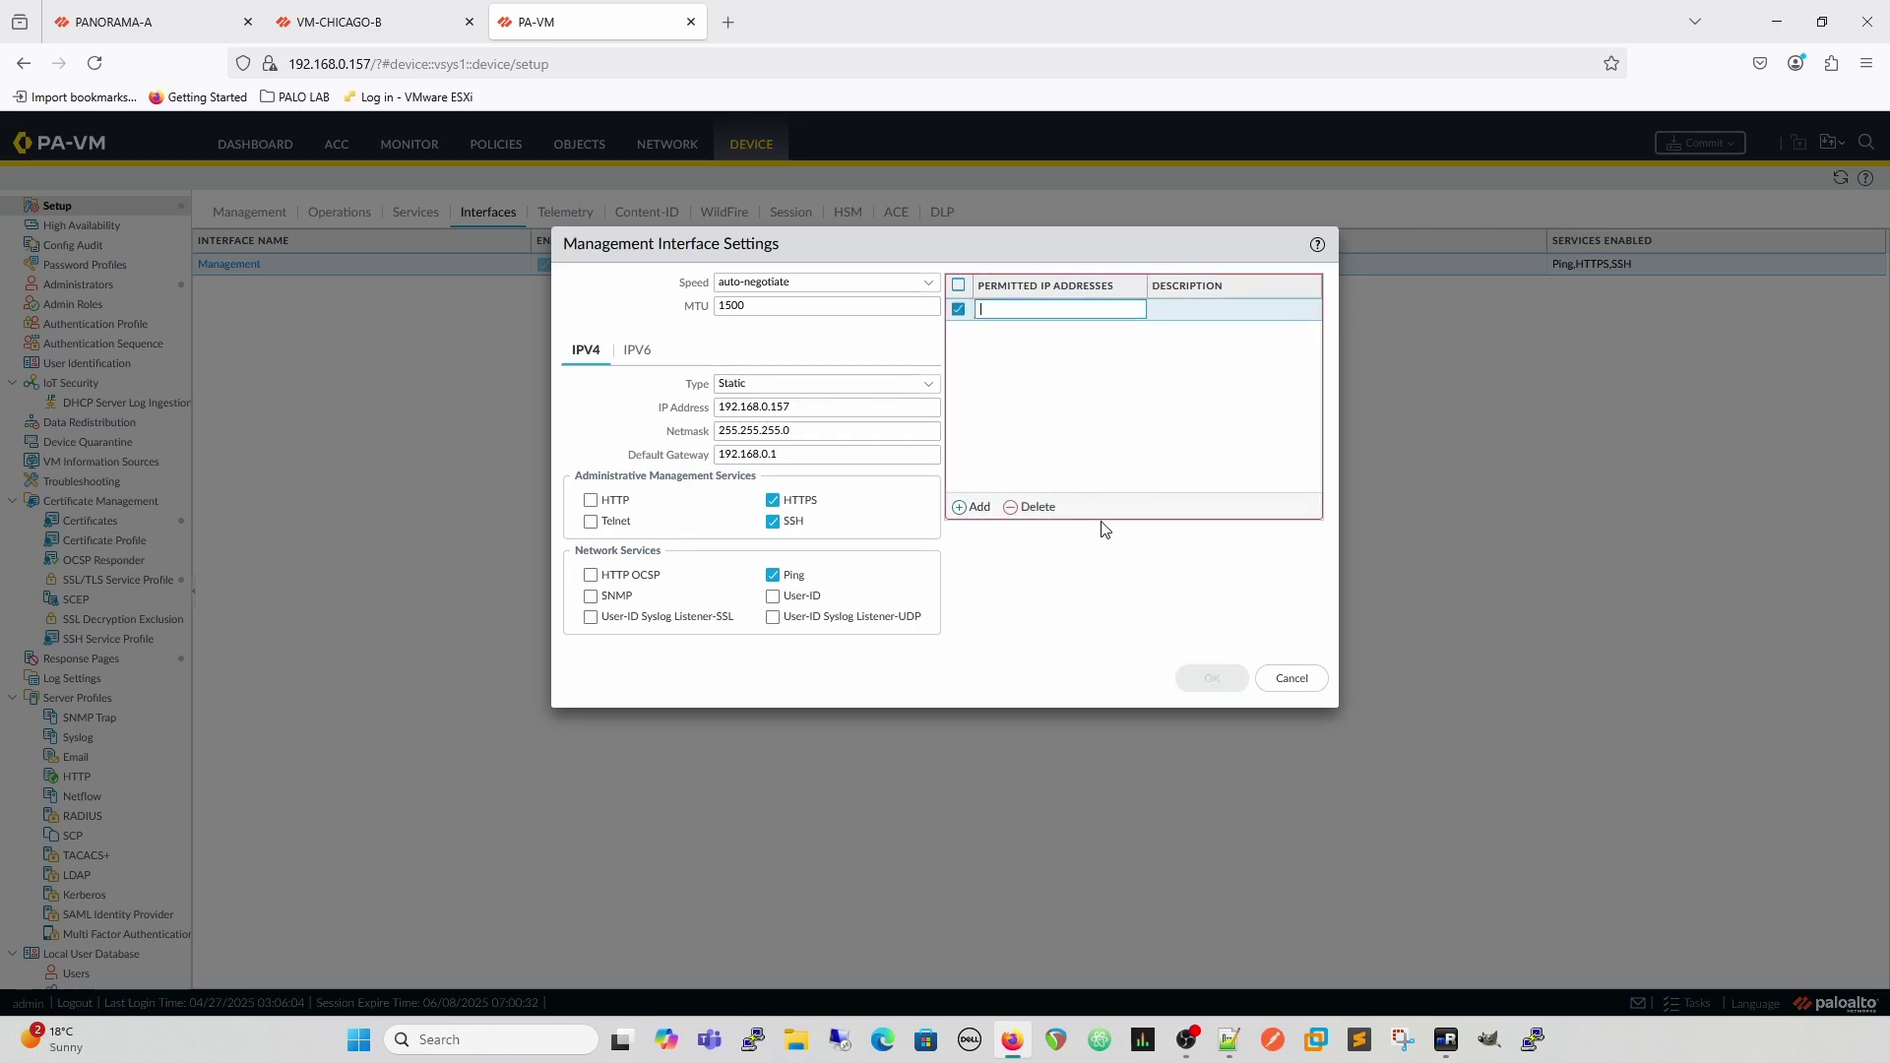
text(19)
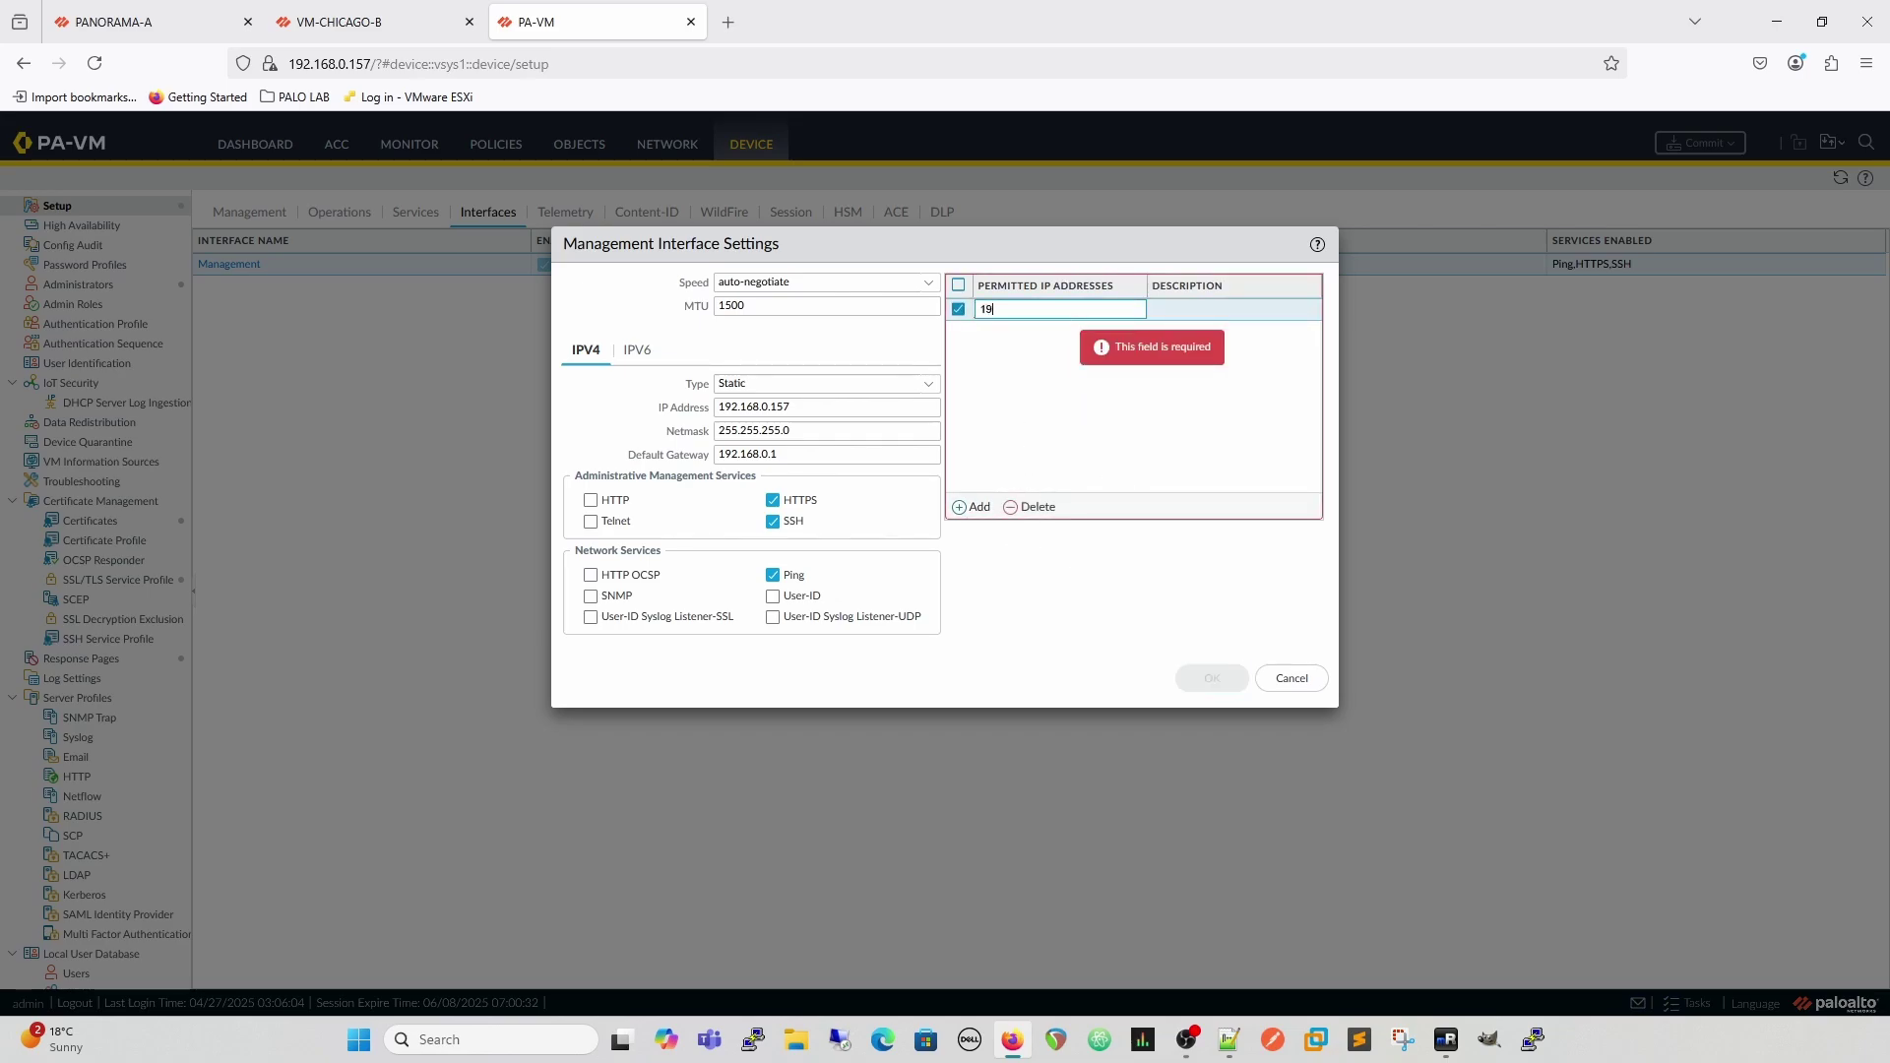
text(2.168.0.0/24)
click(1201, 314)
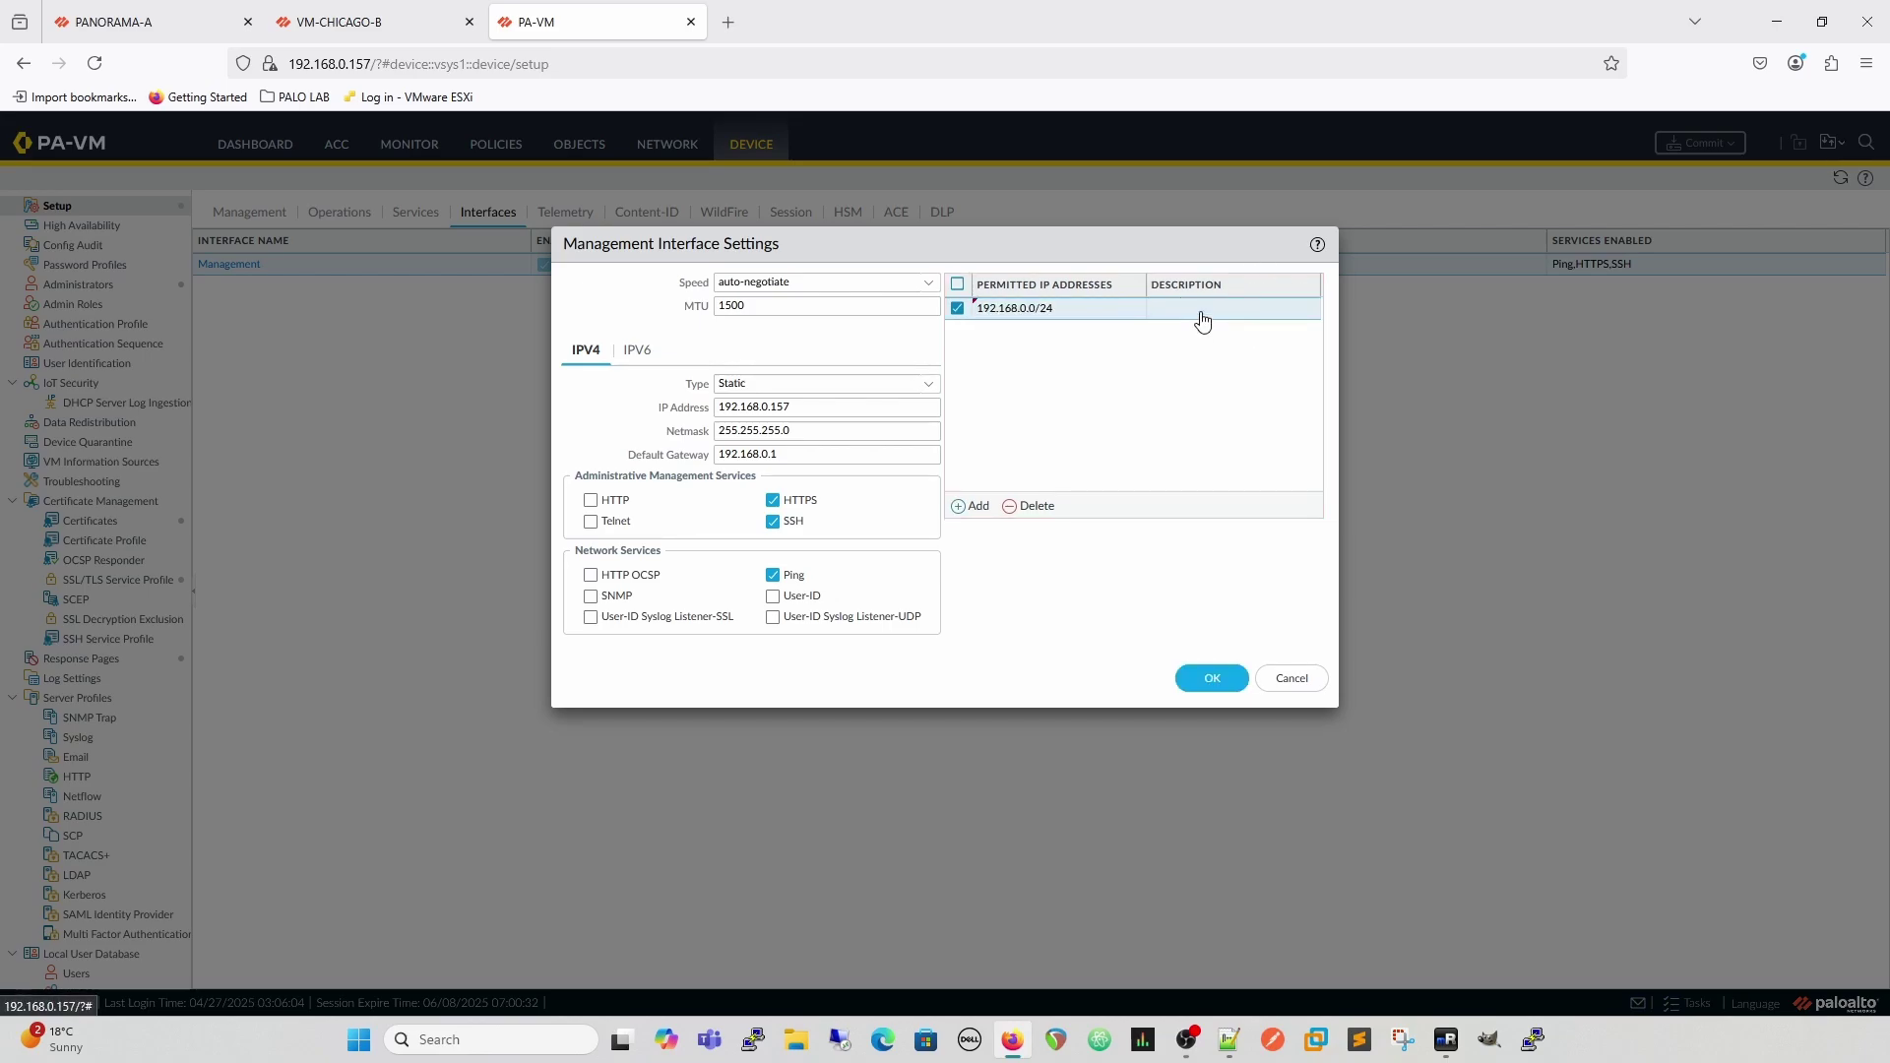
text(Home)
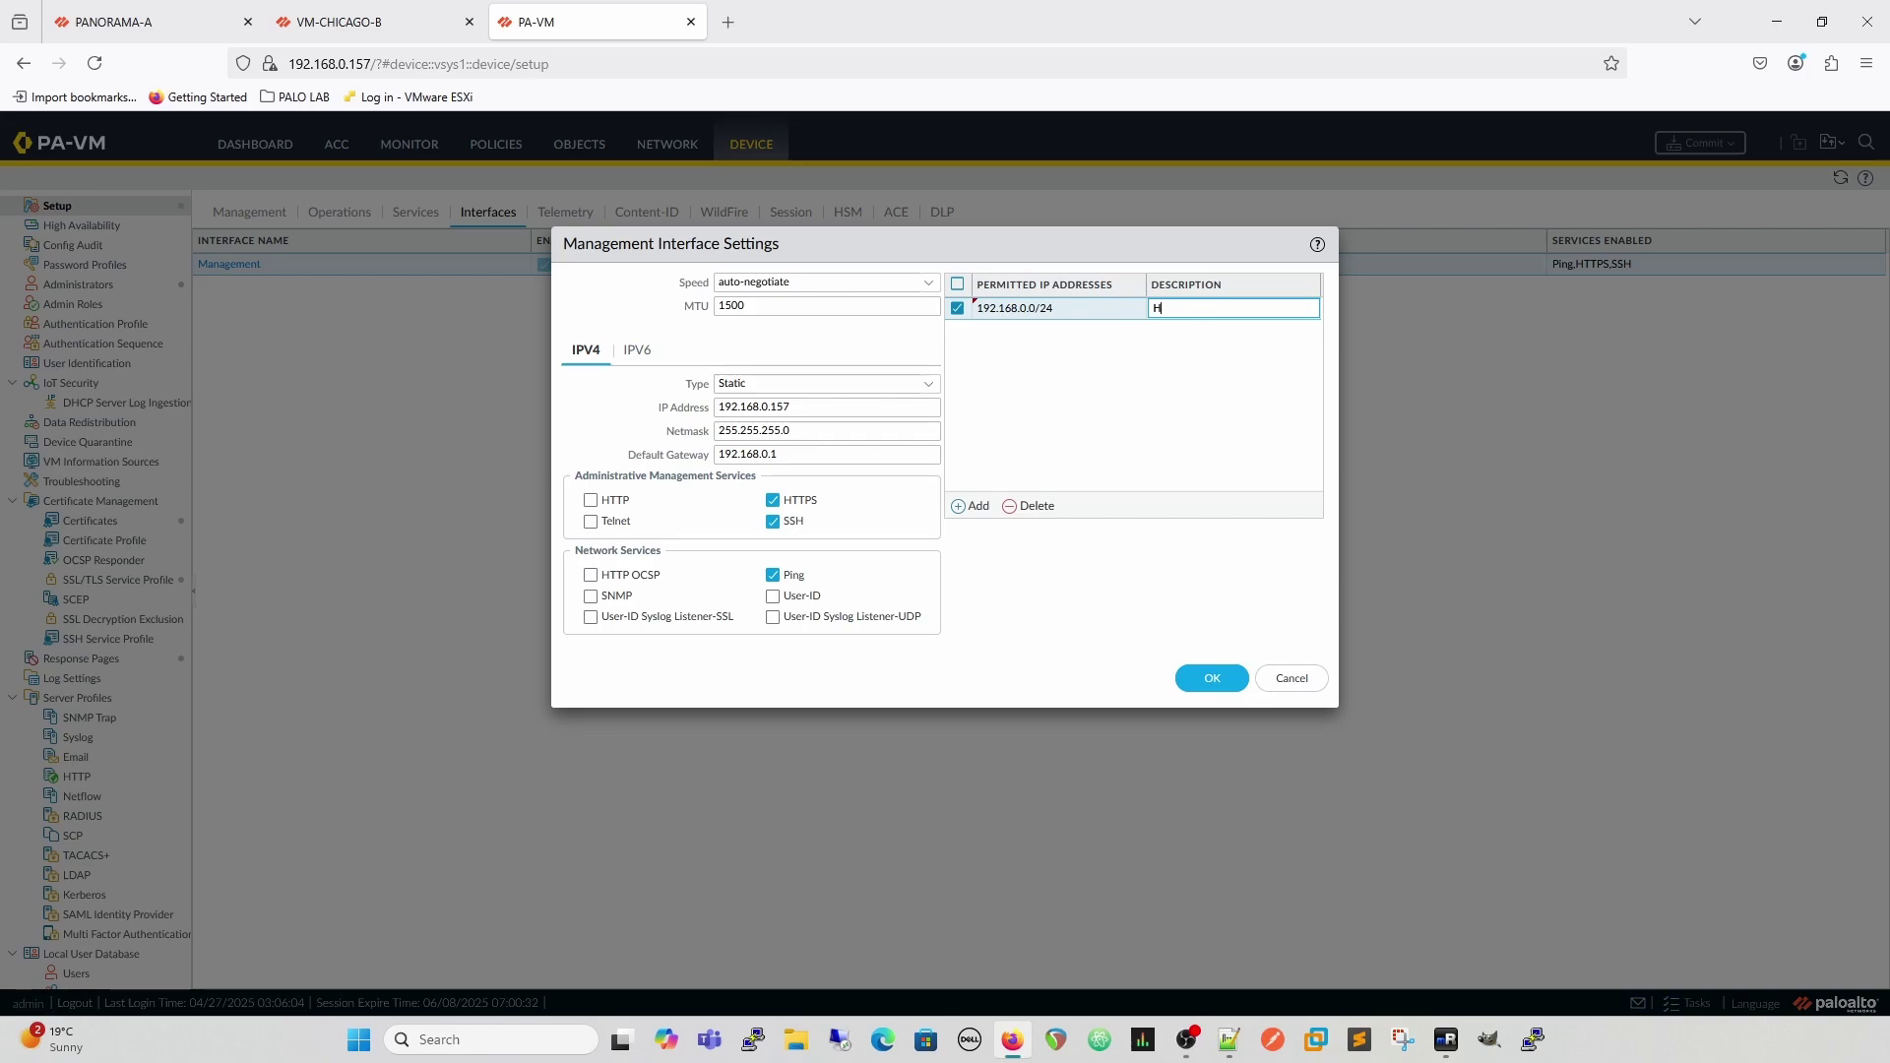
text( Network)
click(1210, 677)
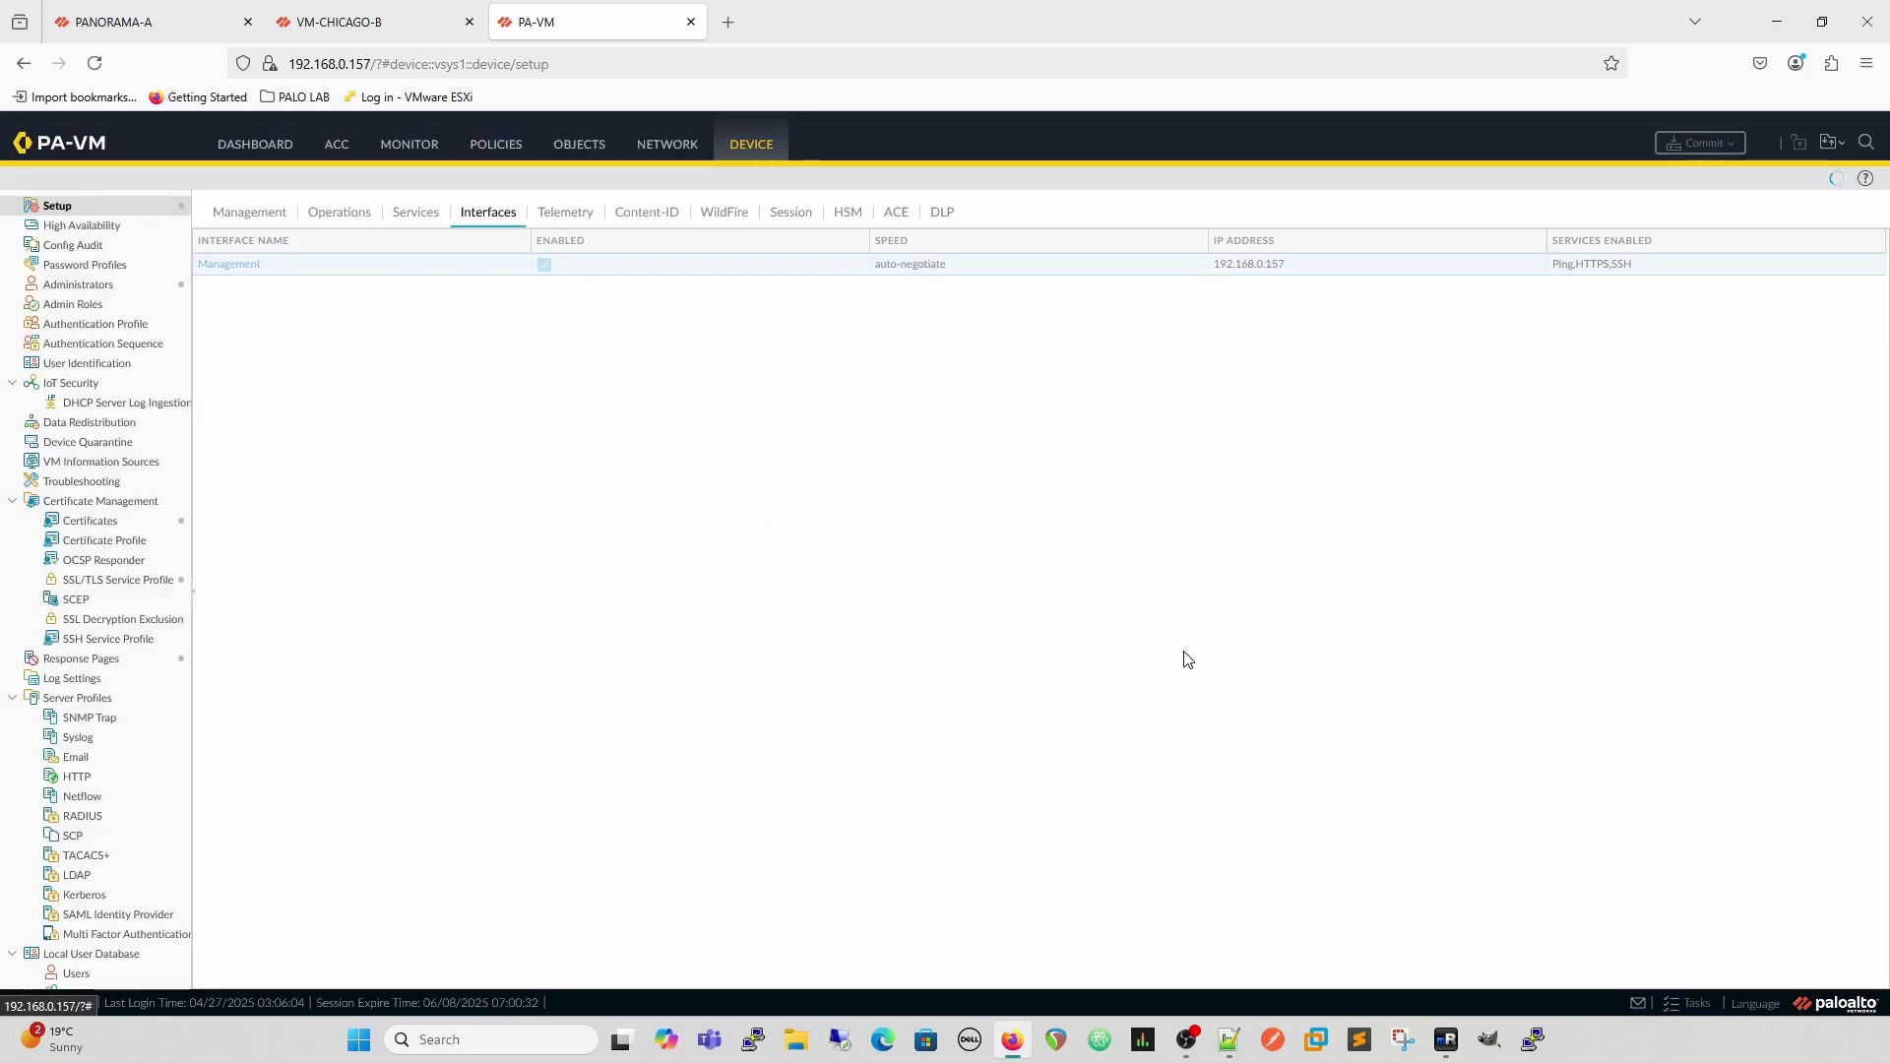
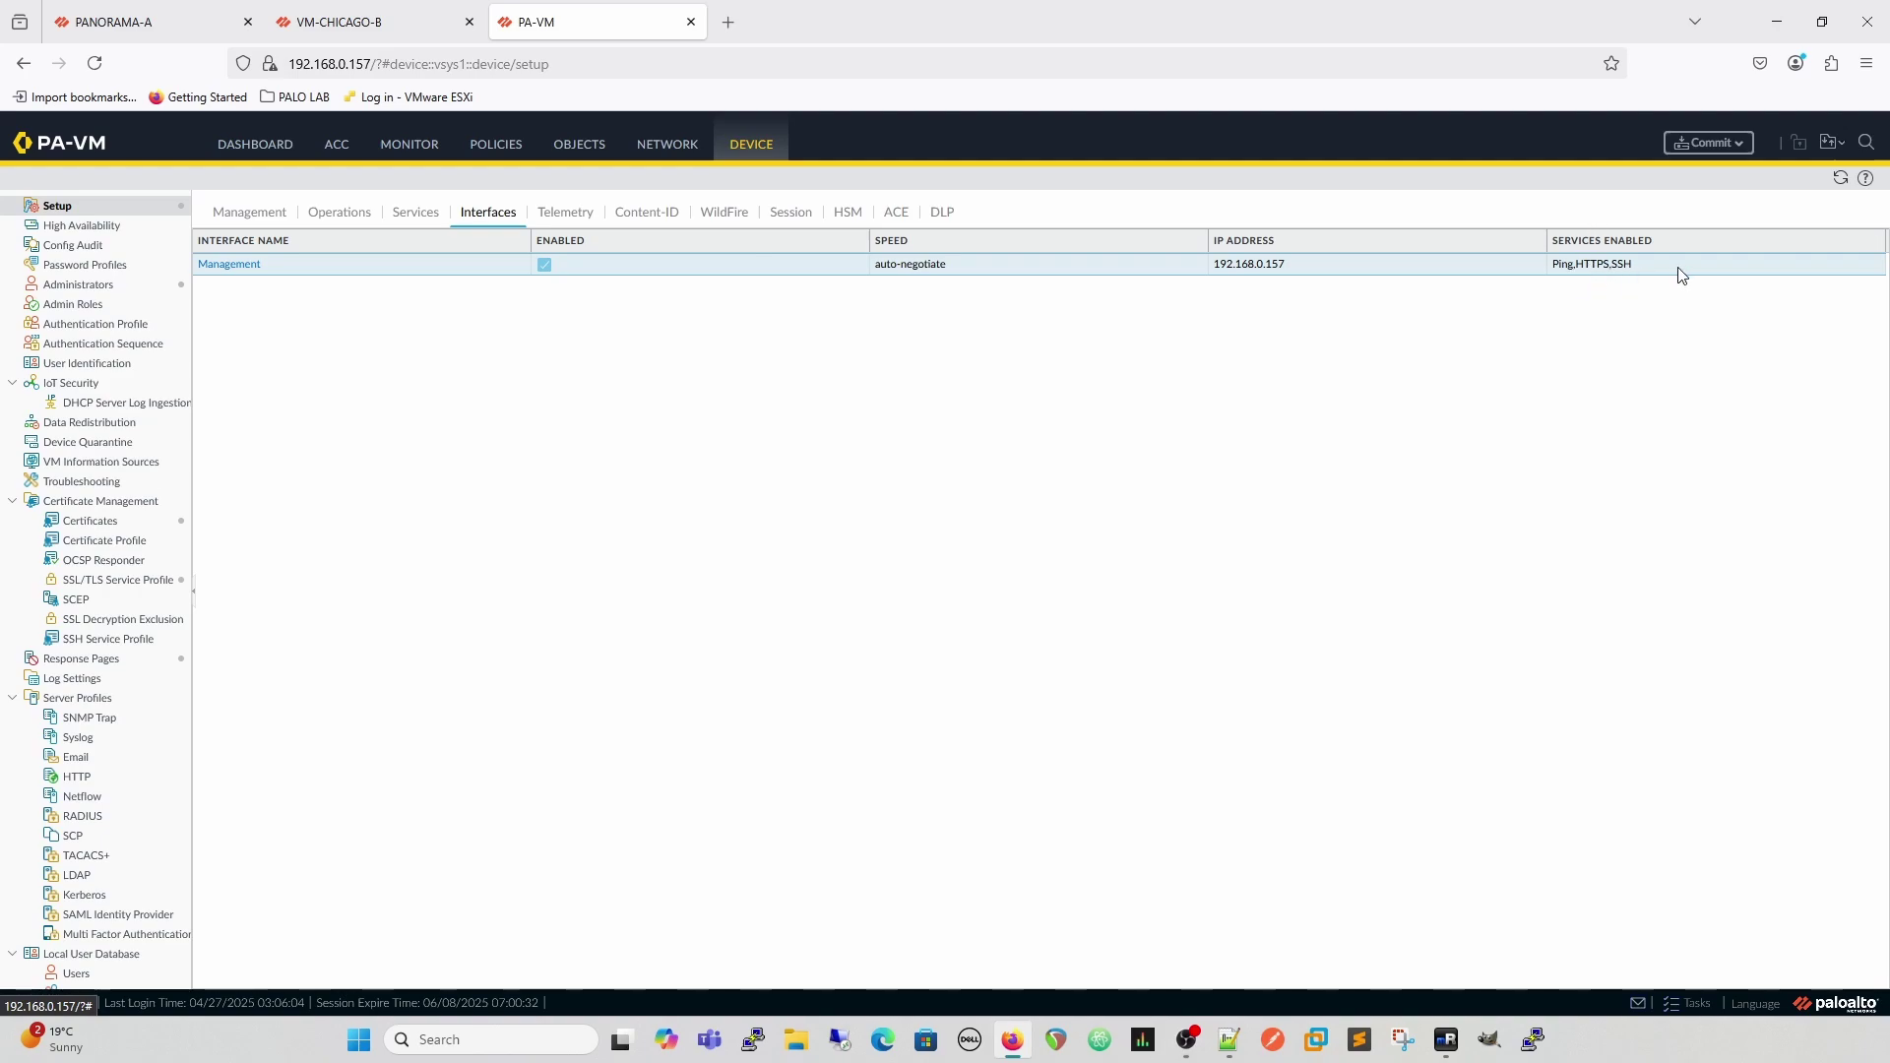
Step: Enable the SNMP and User-ID network services on the management interface
click(234, 265)
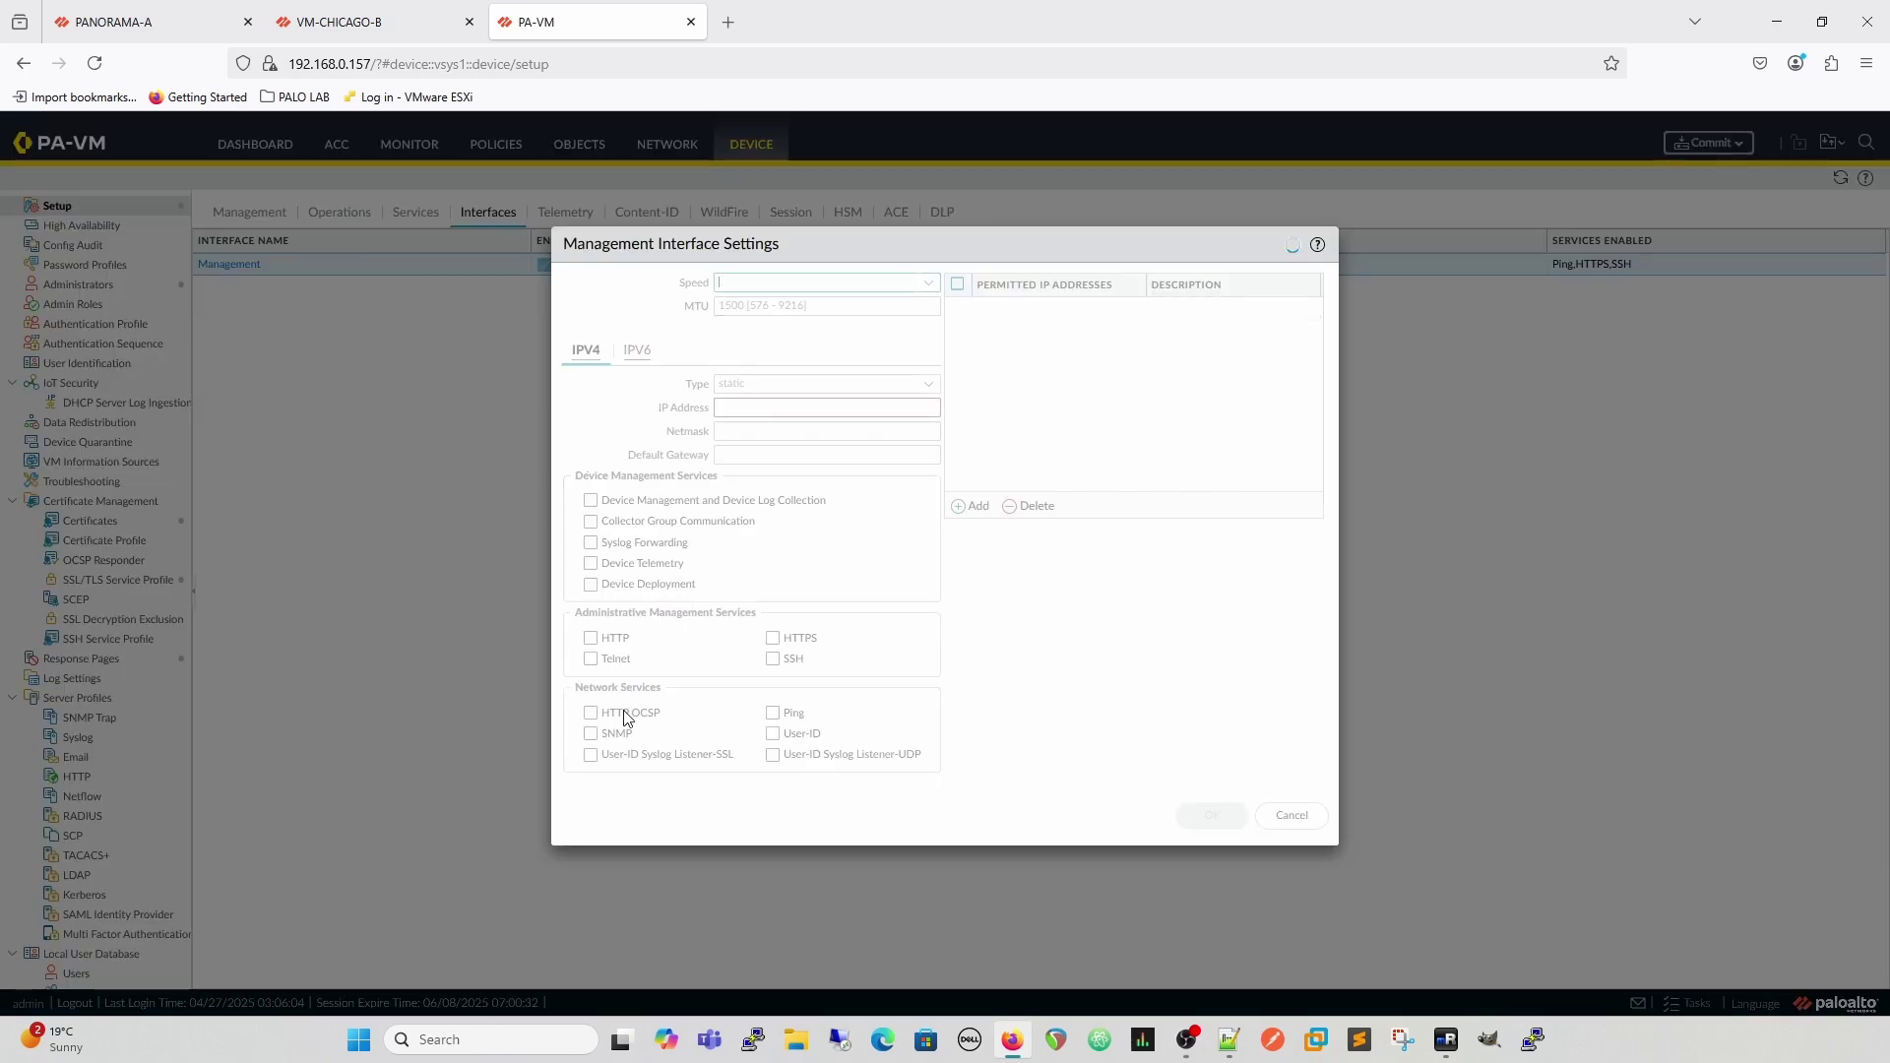
click(590, 596)
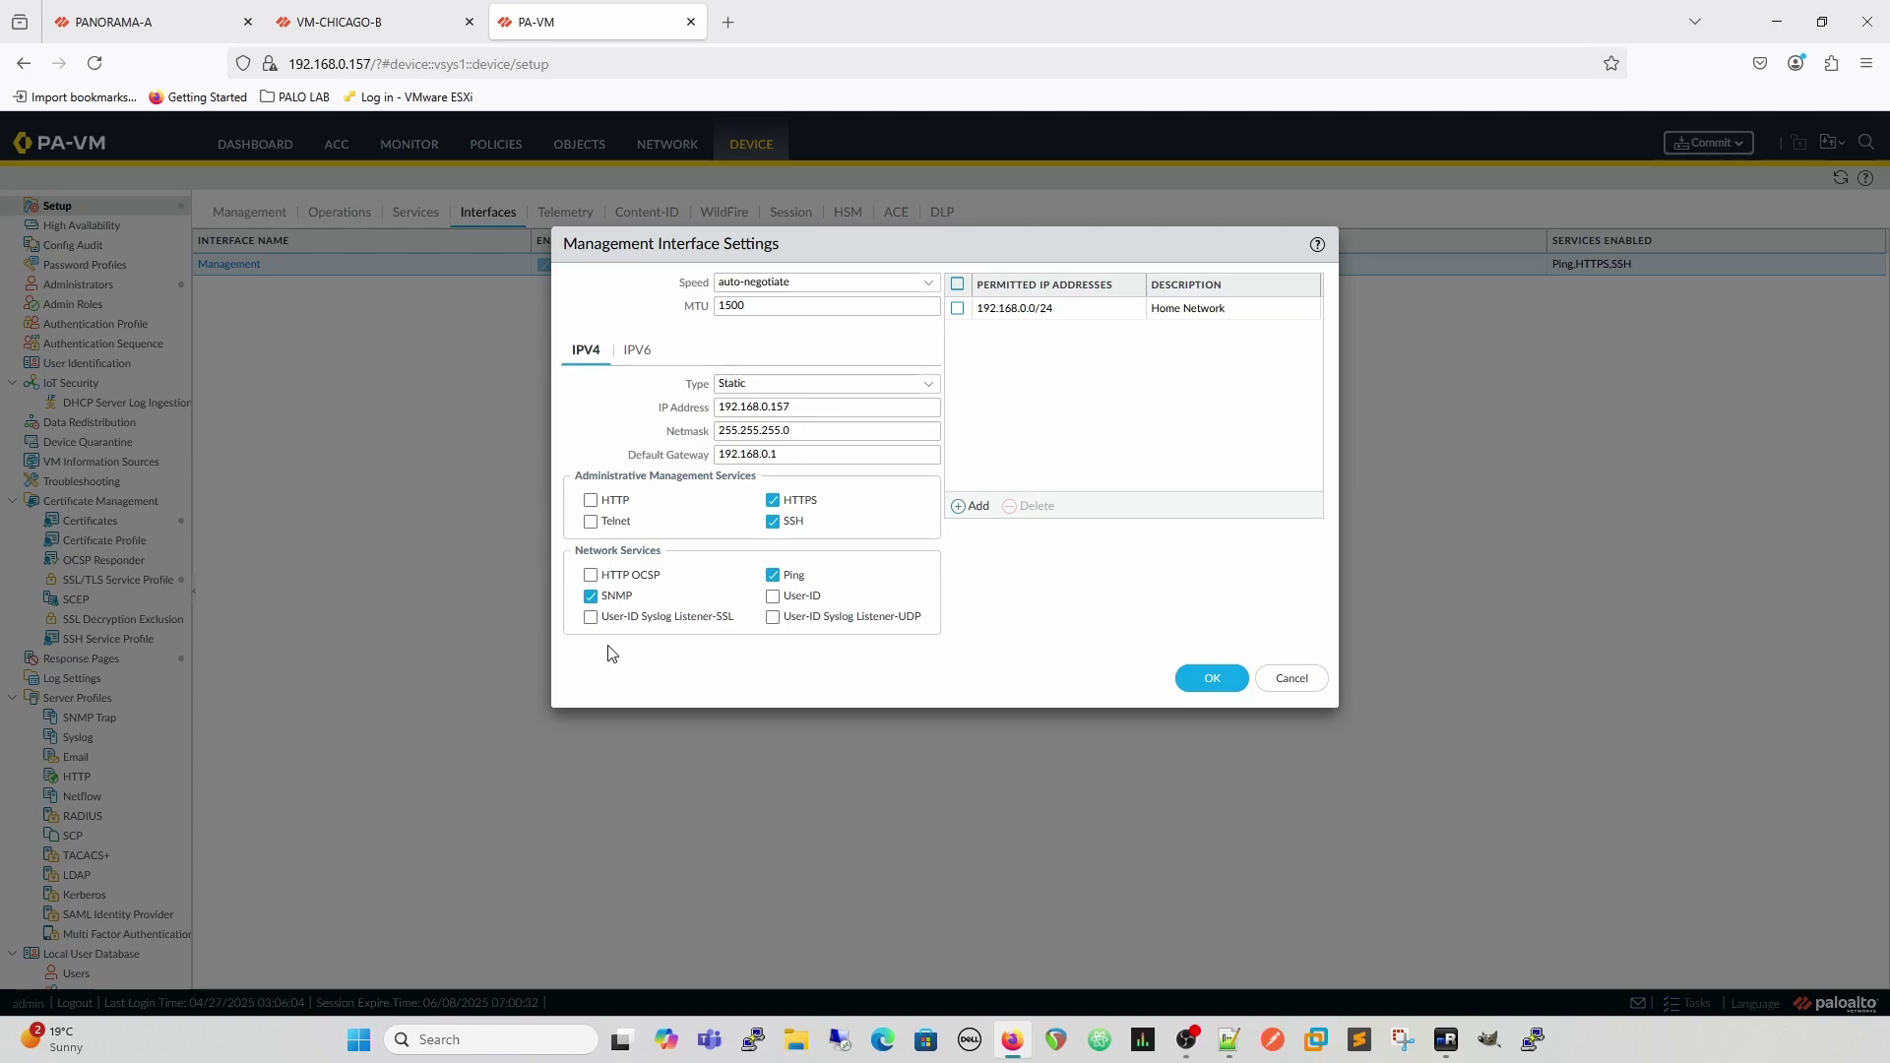
click(773, 596)
click(1195, 676)
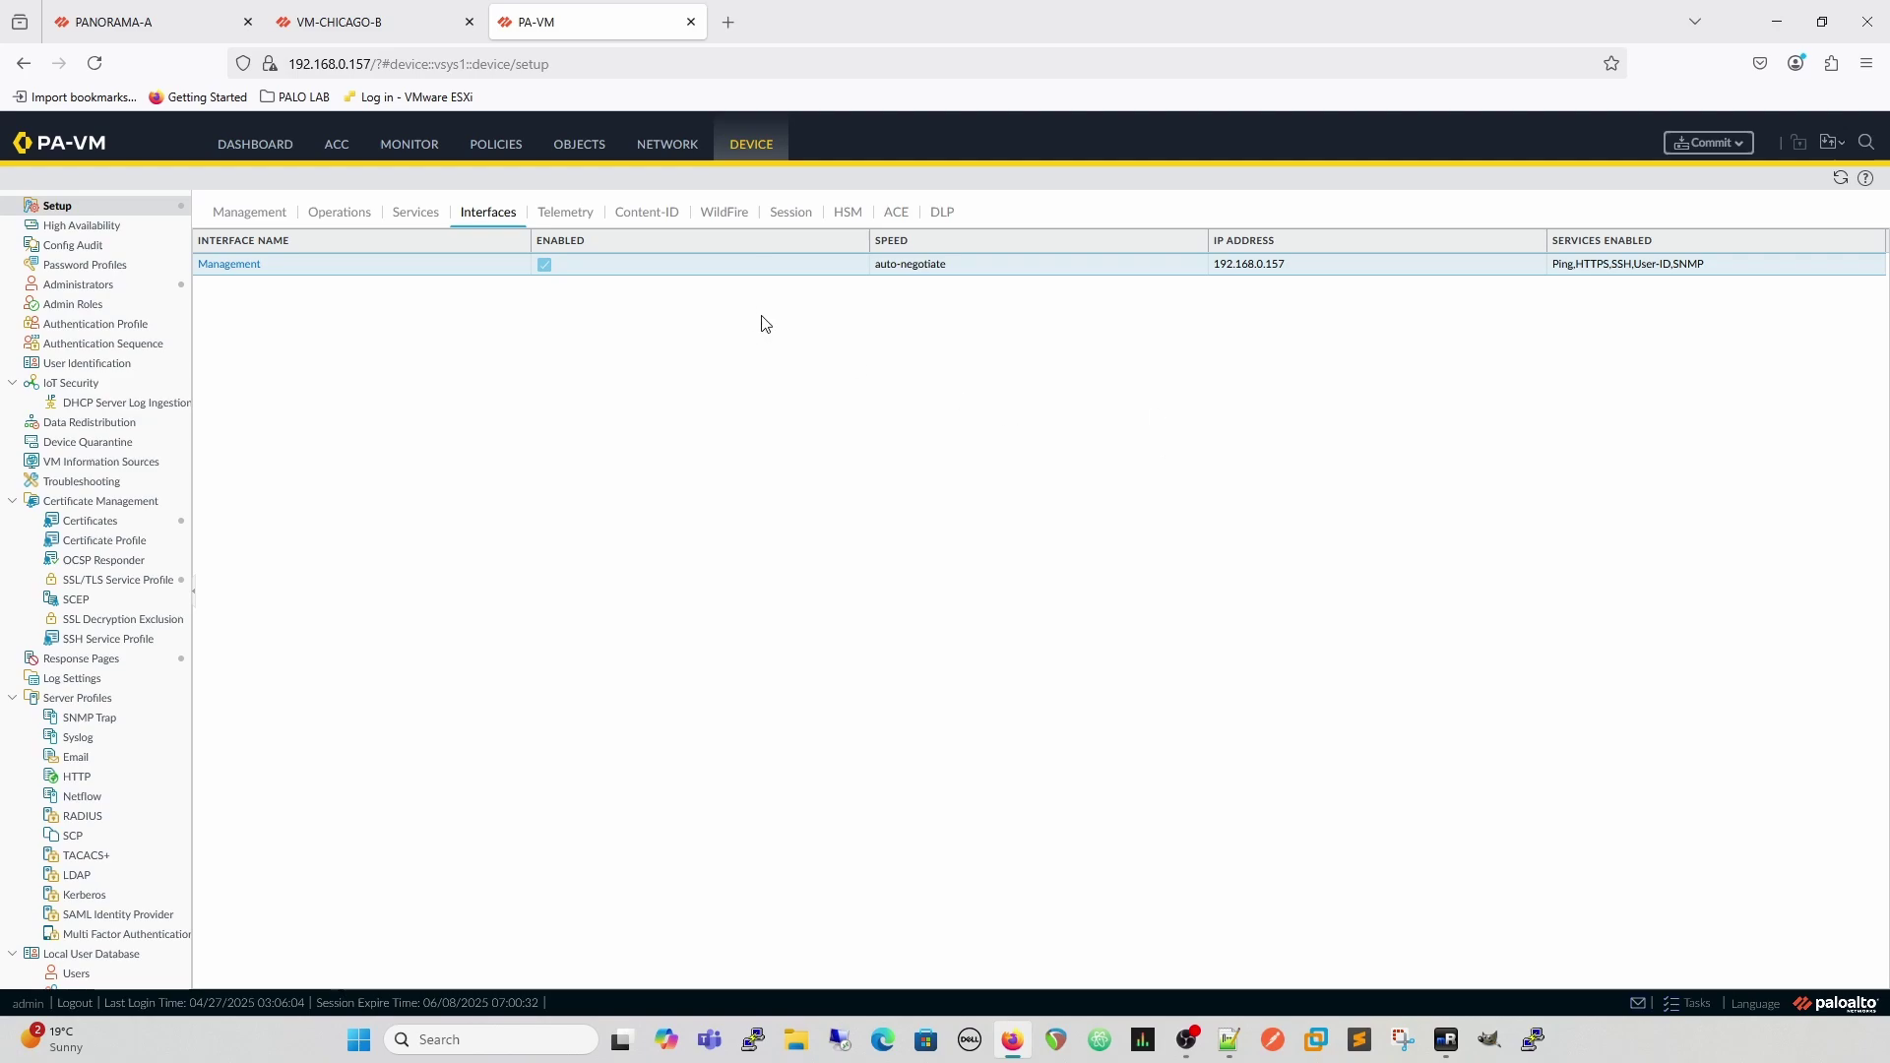
Step: Review the device's update server, DNS and NTP service settings, including the authentication types offered for the primary NTP server
click(417, 216)
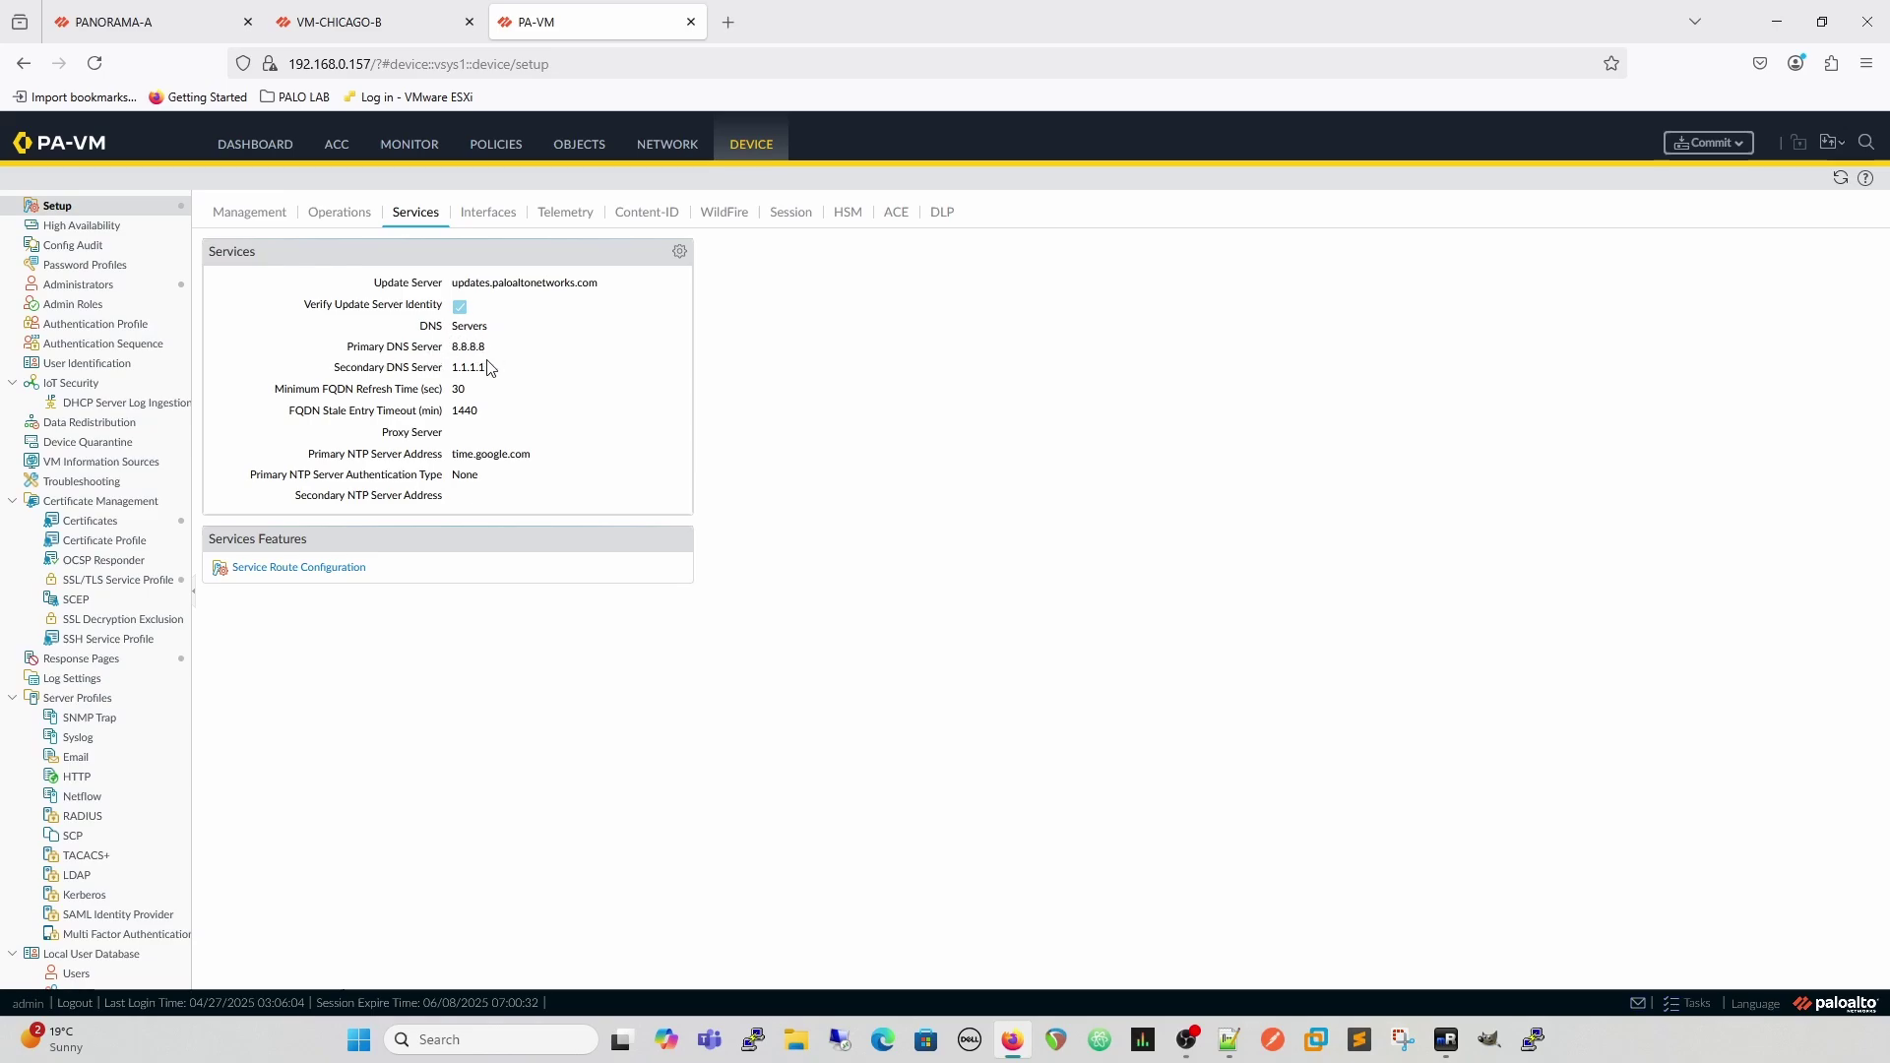
click(679, 251)
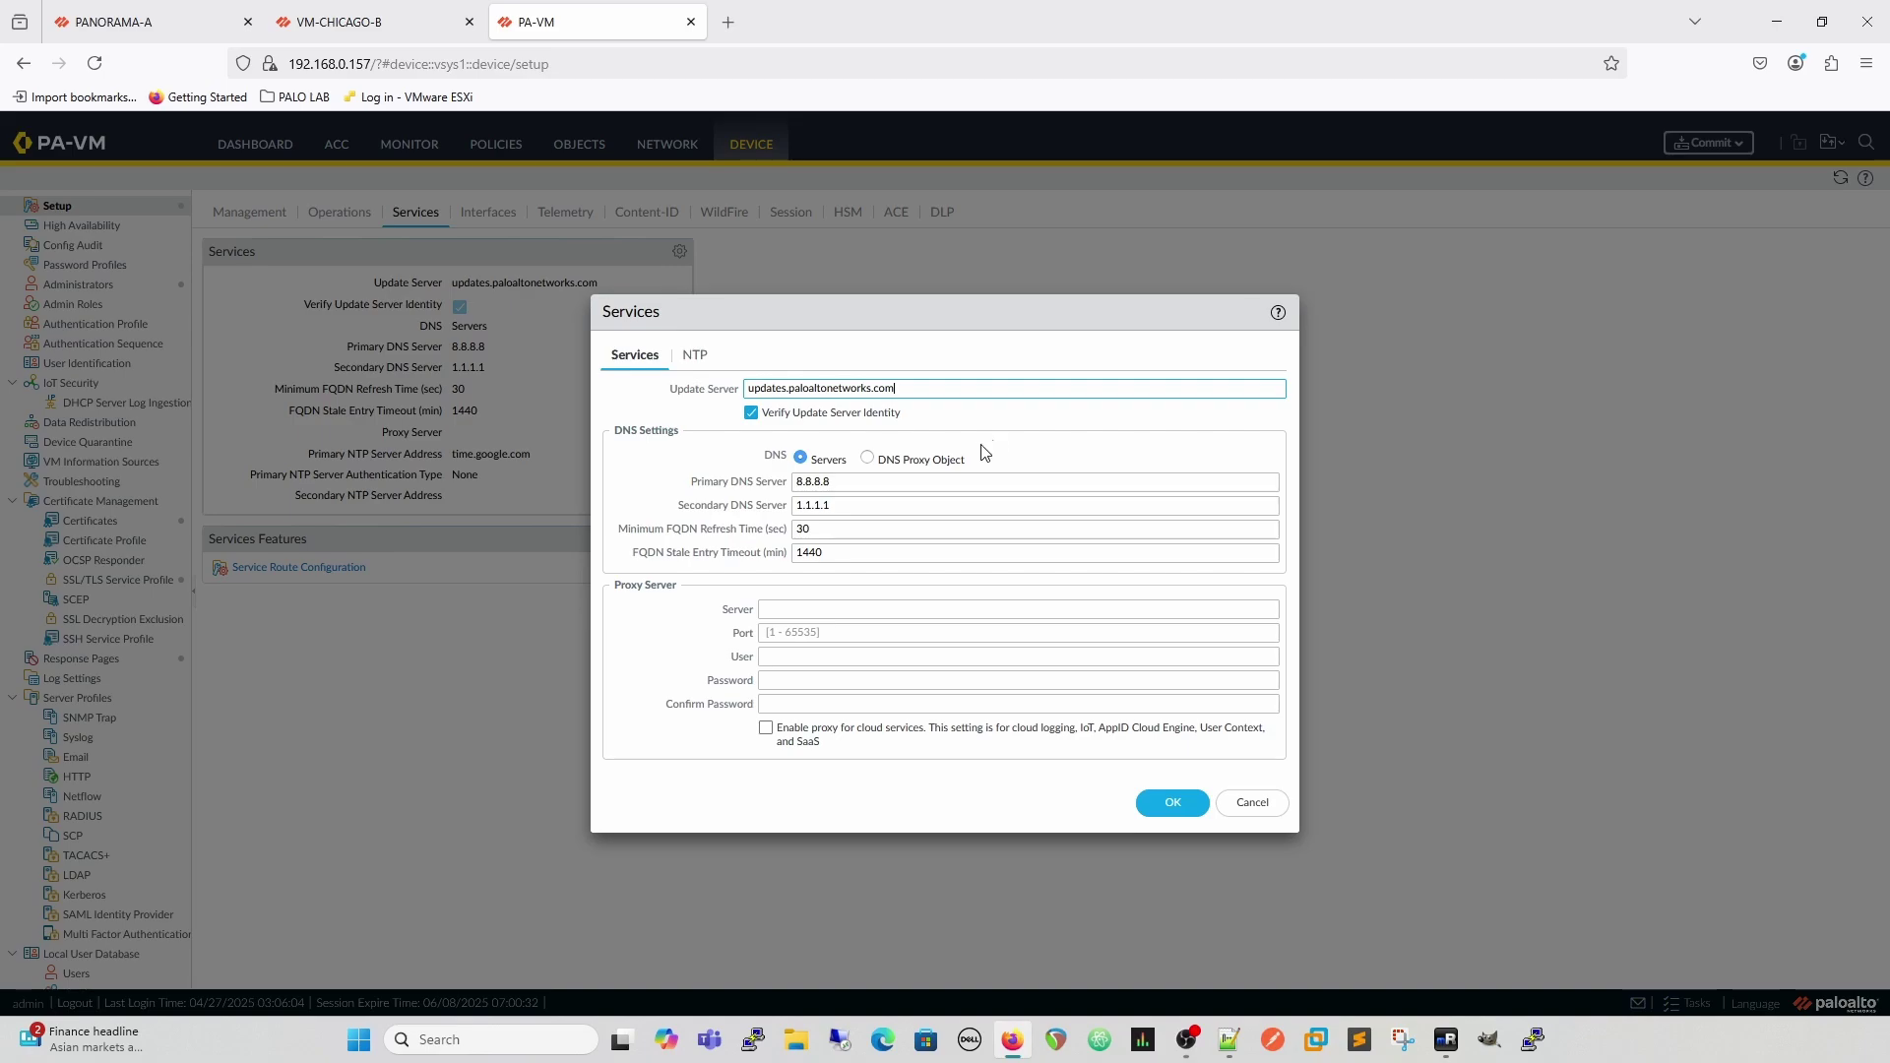
click(699, 356)
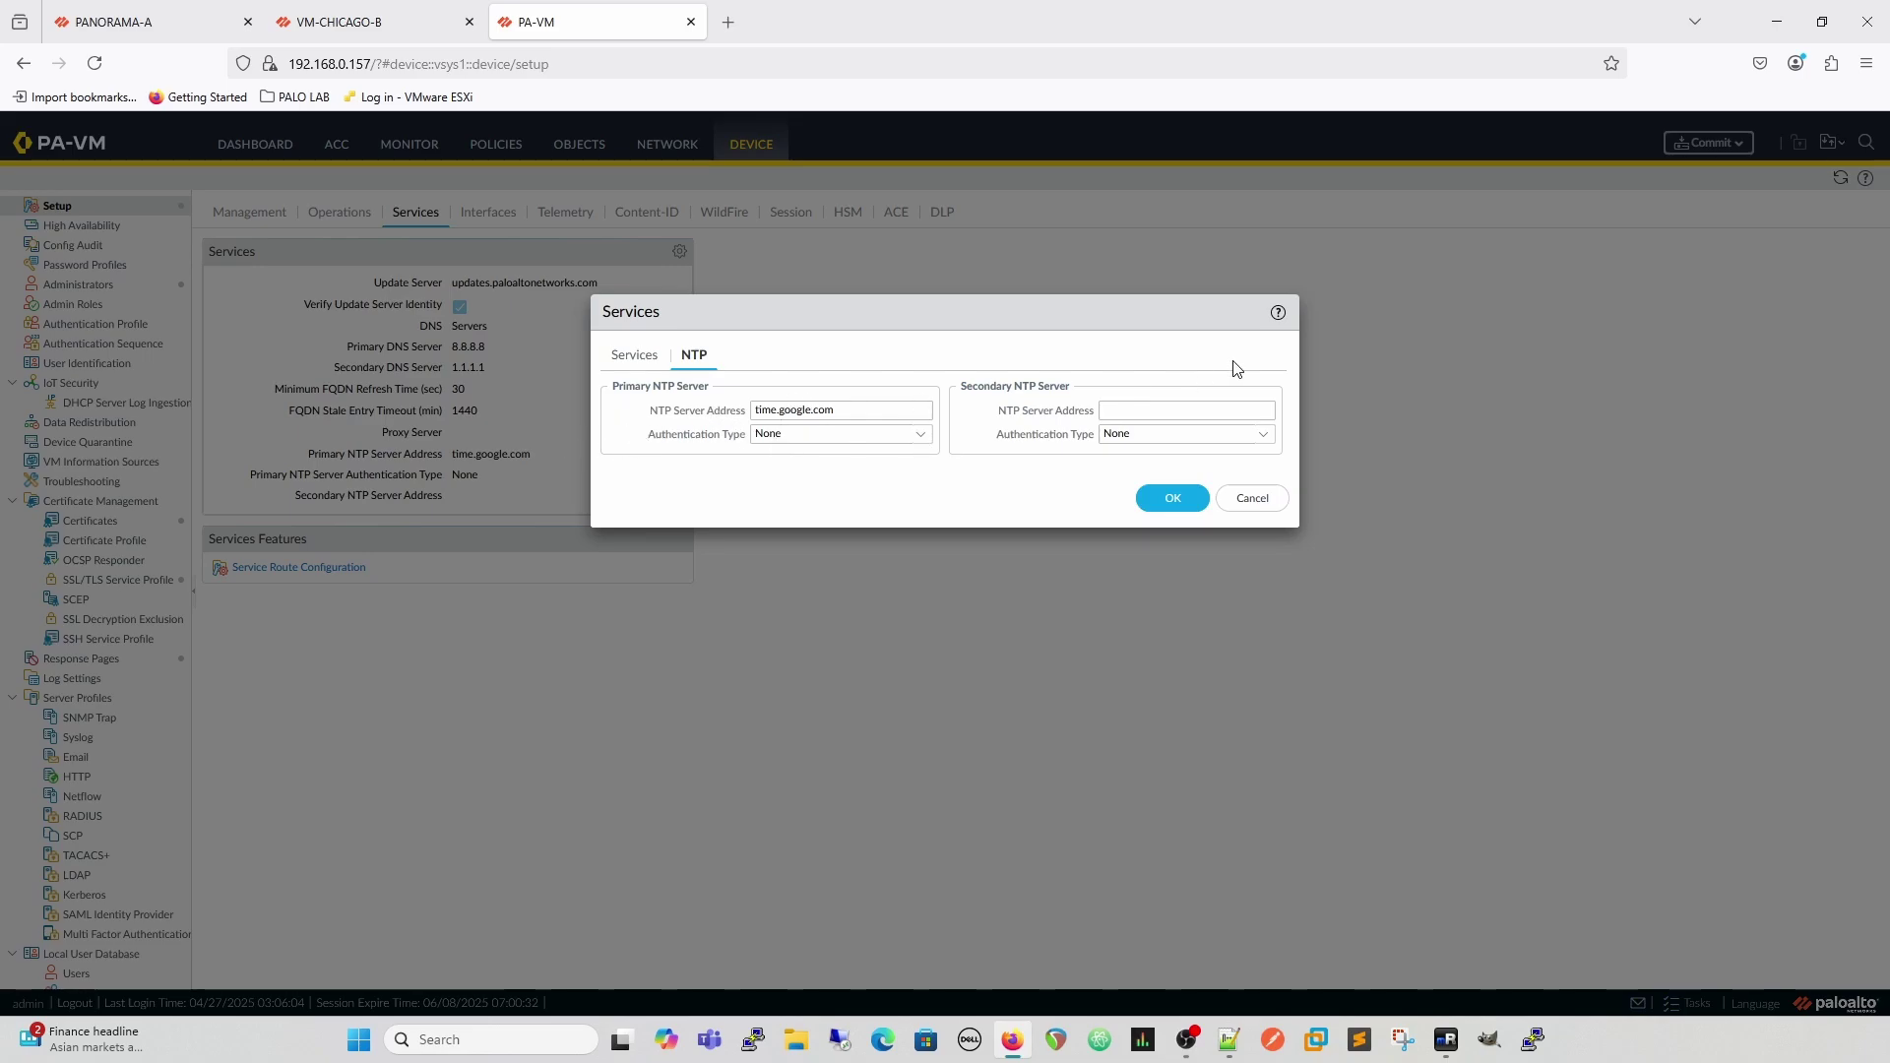
click(920, 436)
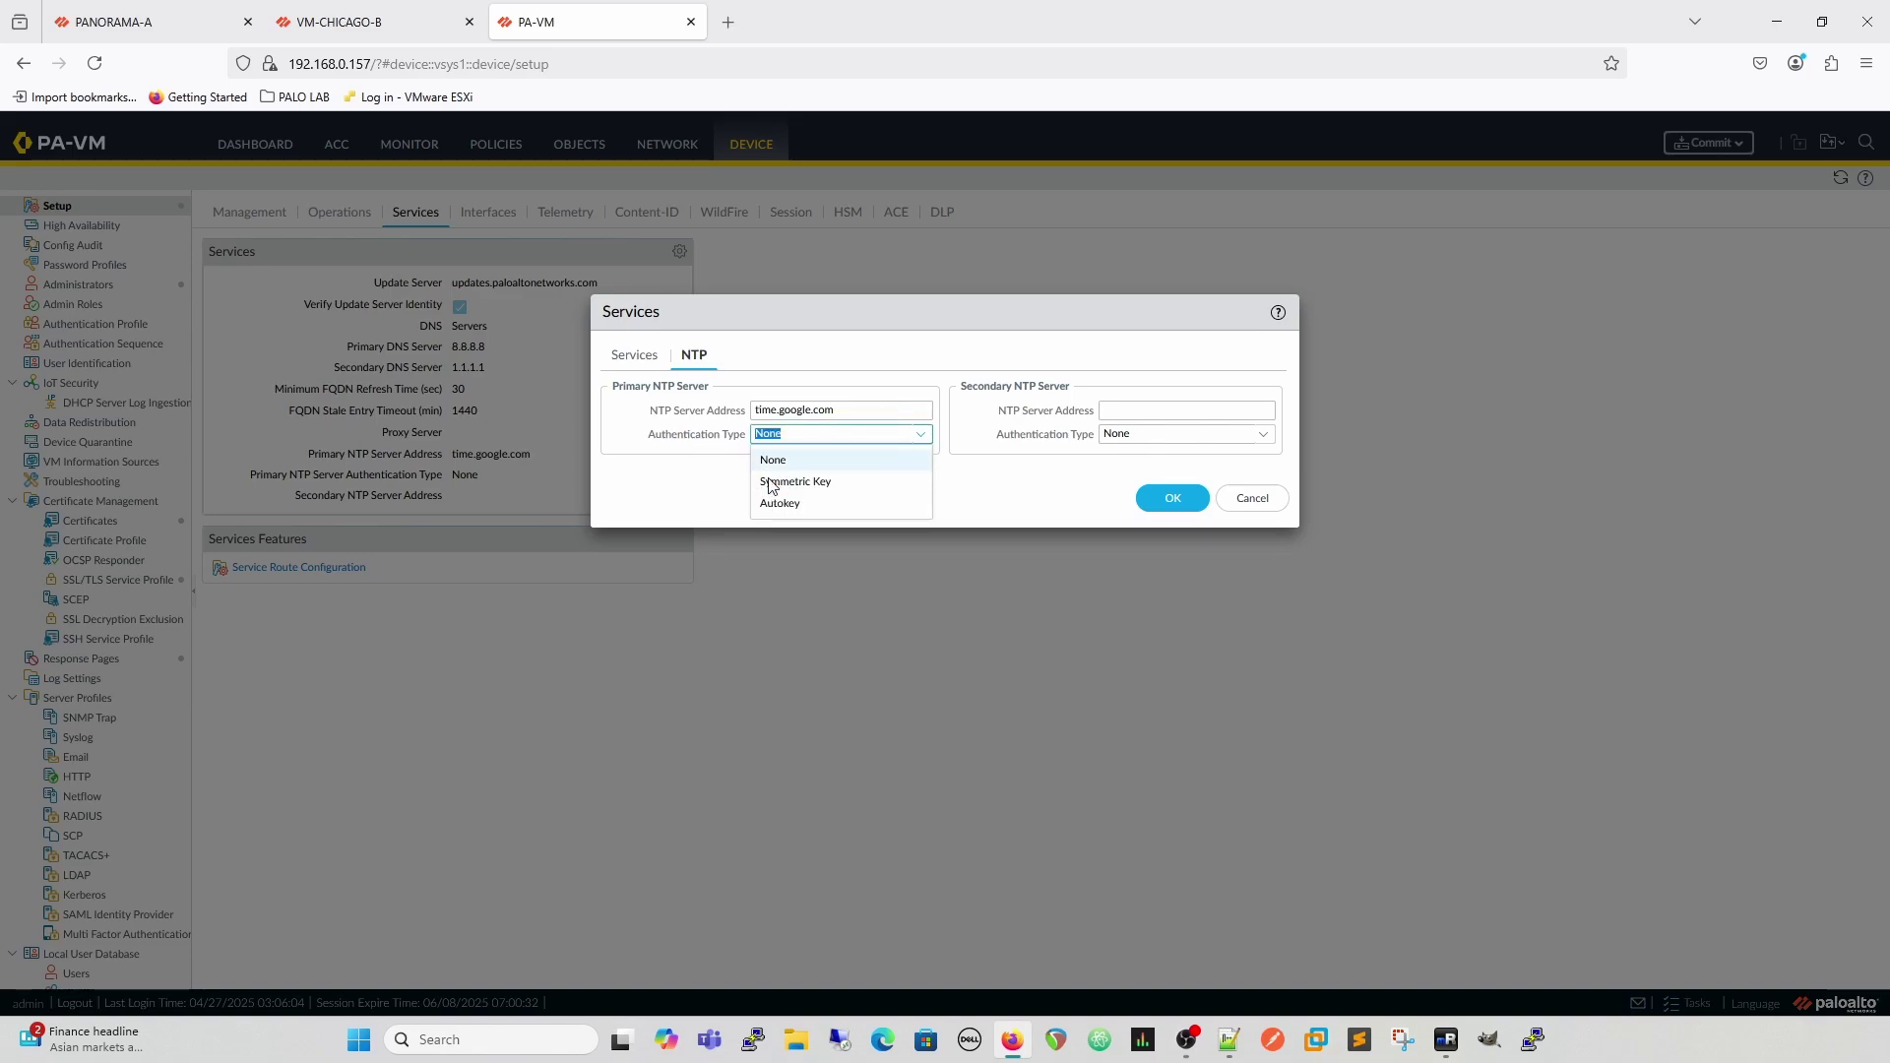
click(994, 482)
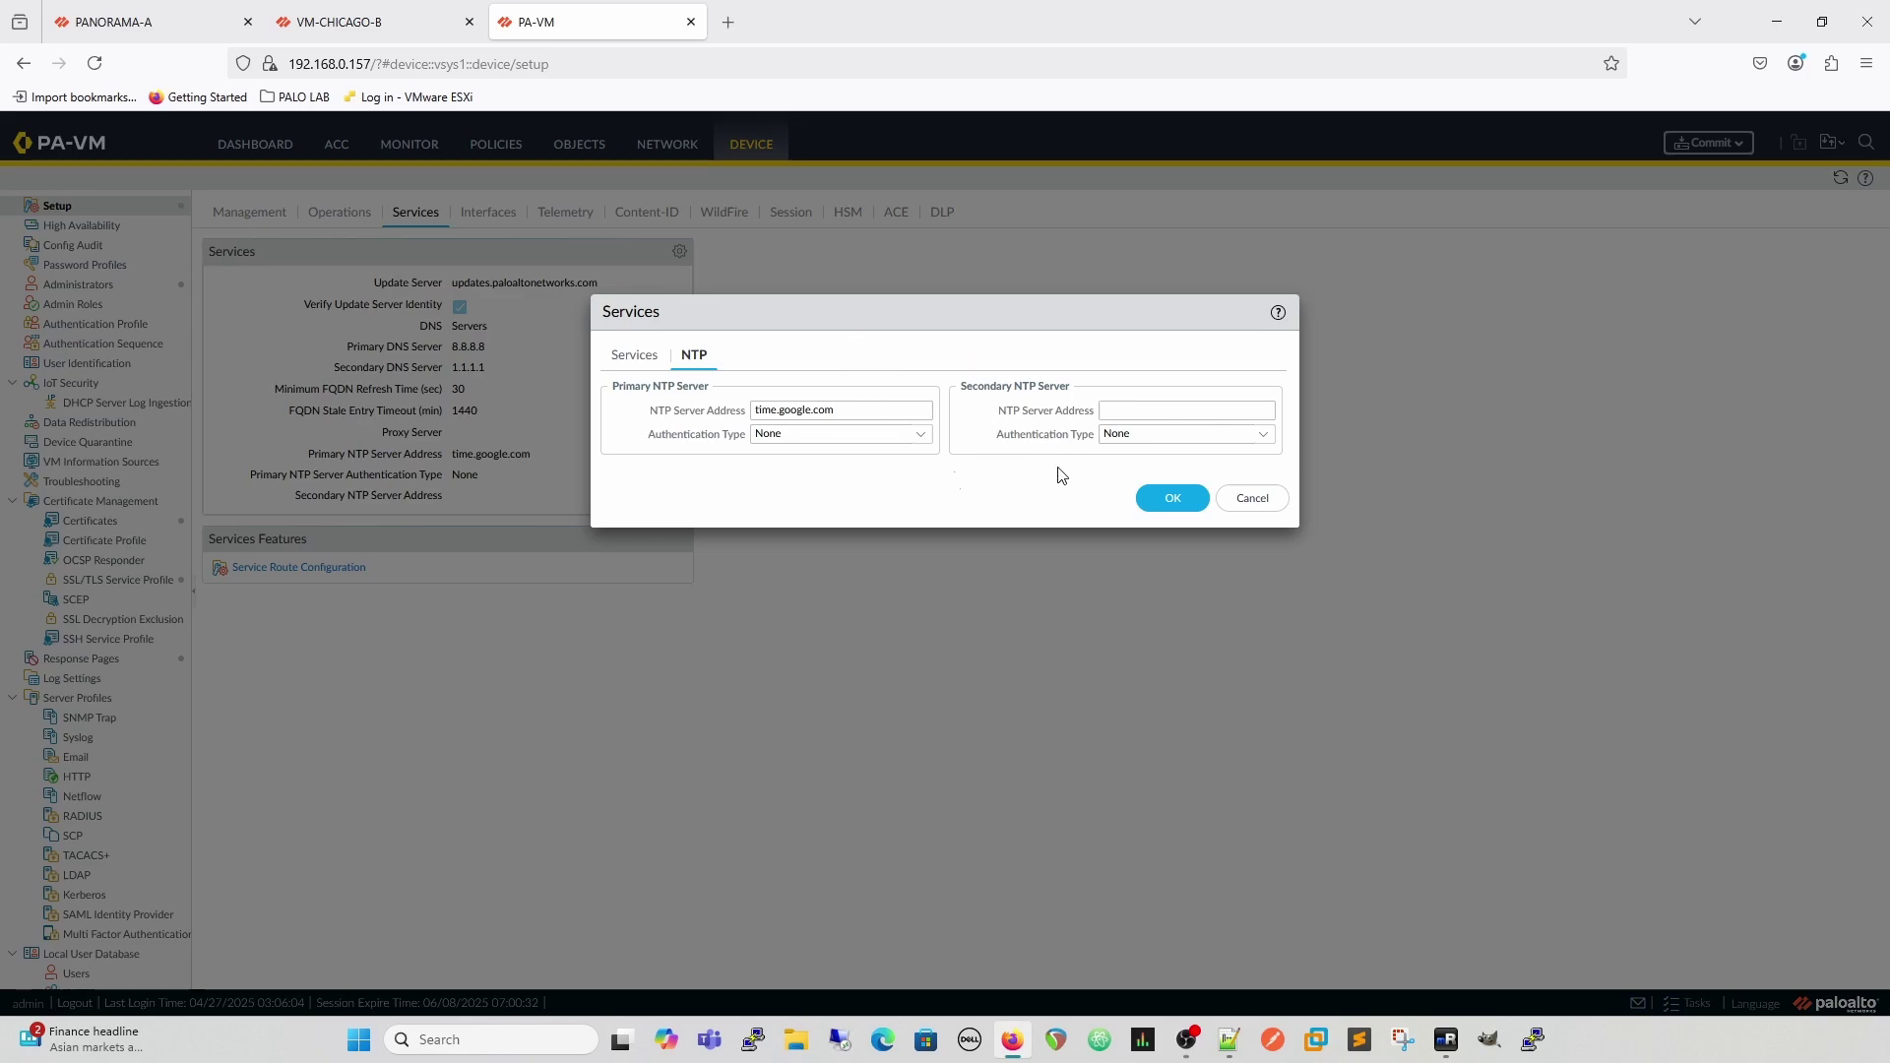
click(1173, 499)
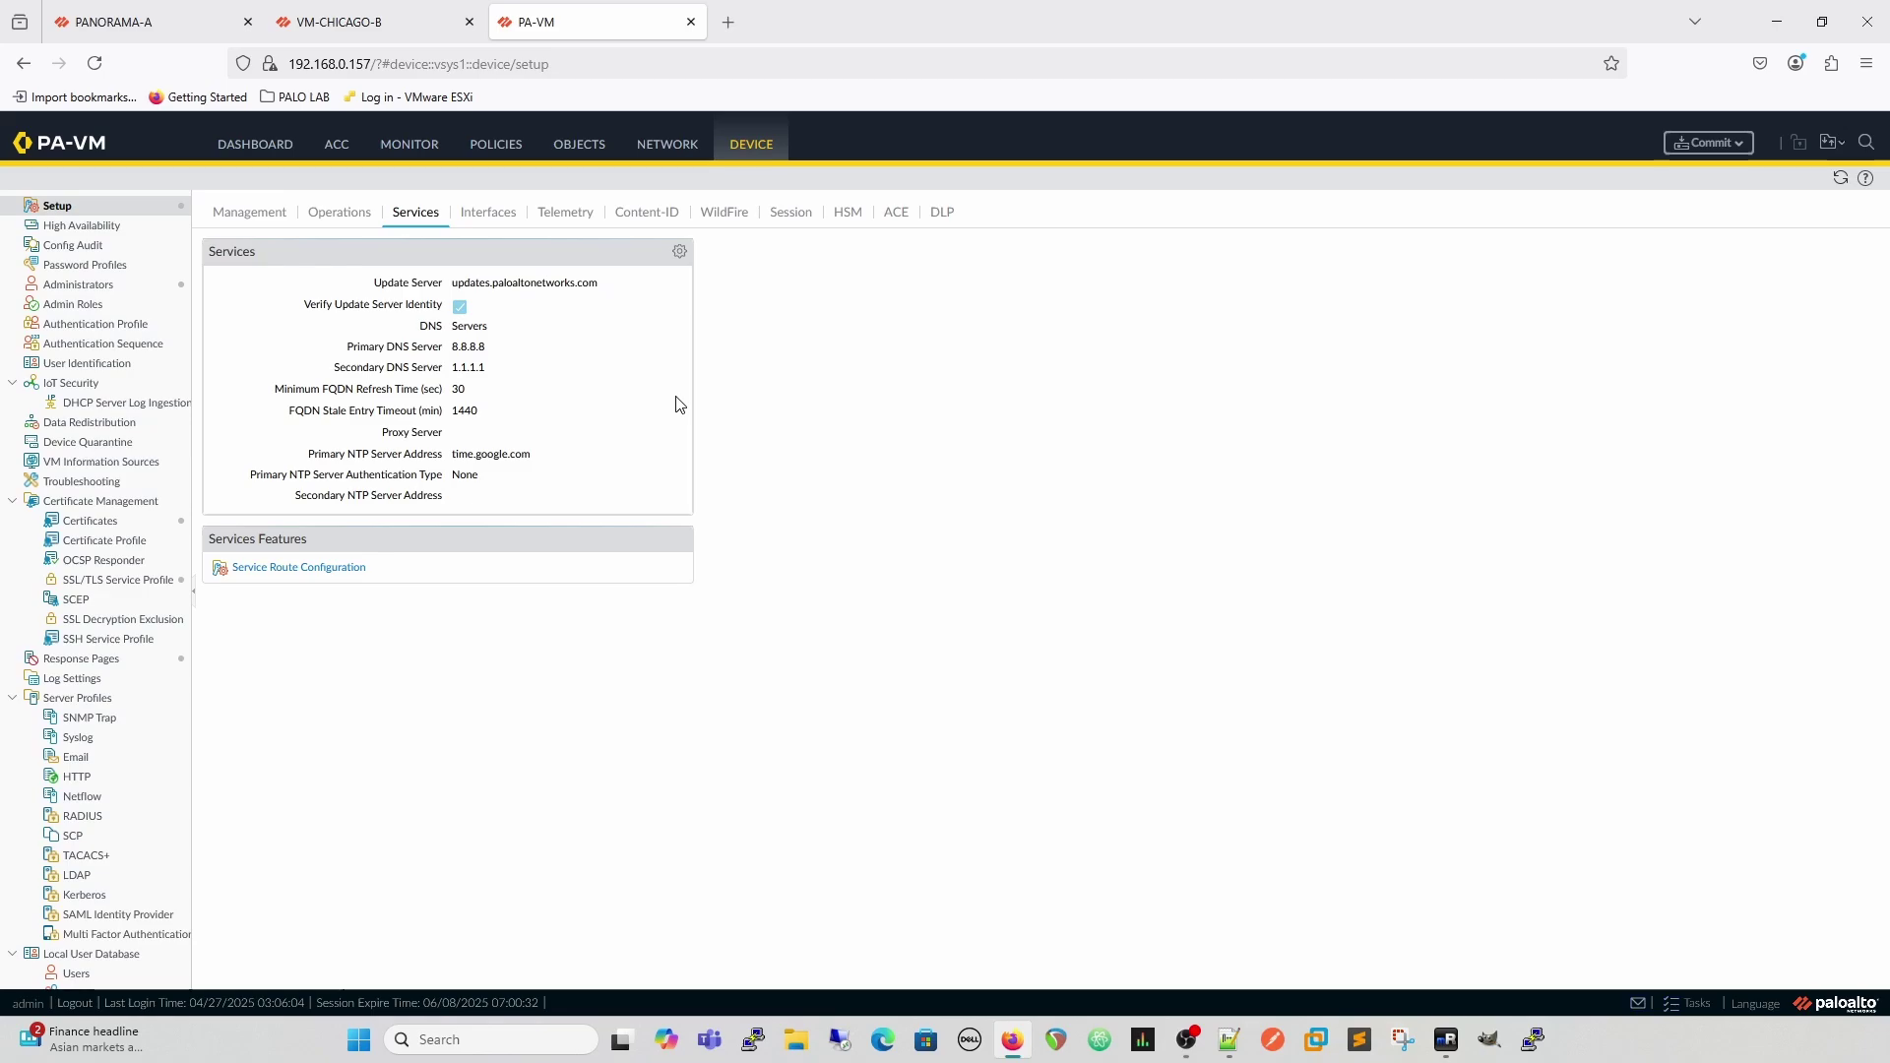
Step: Switch the service route configuration to Customize and look through the list of IPv4 services
click(298, 570)
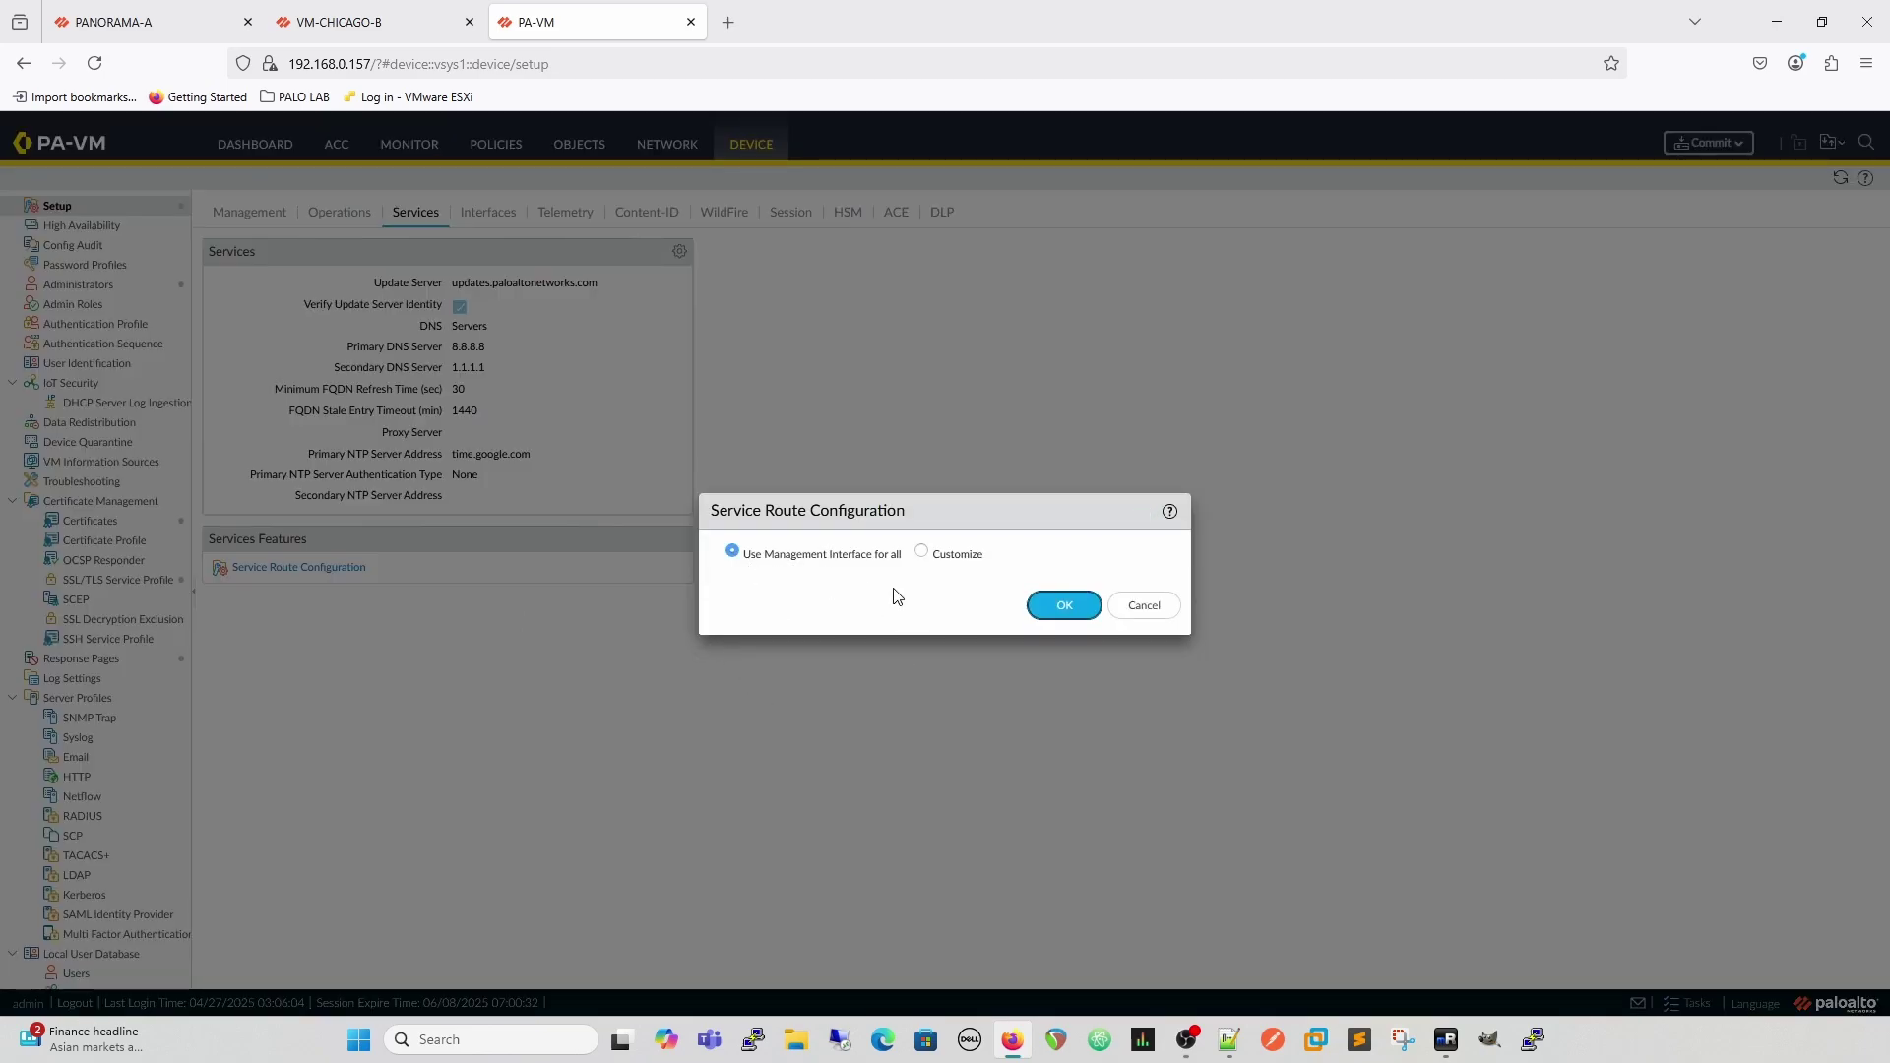
click(921, 551)
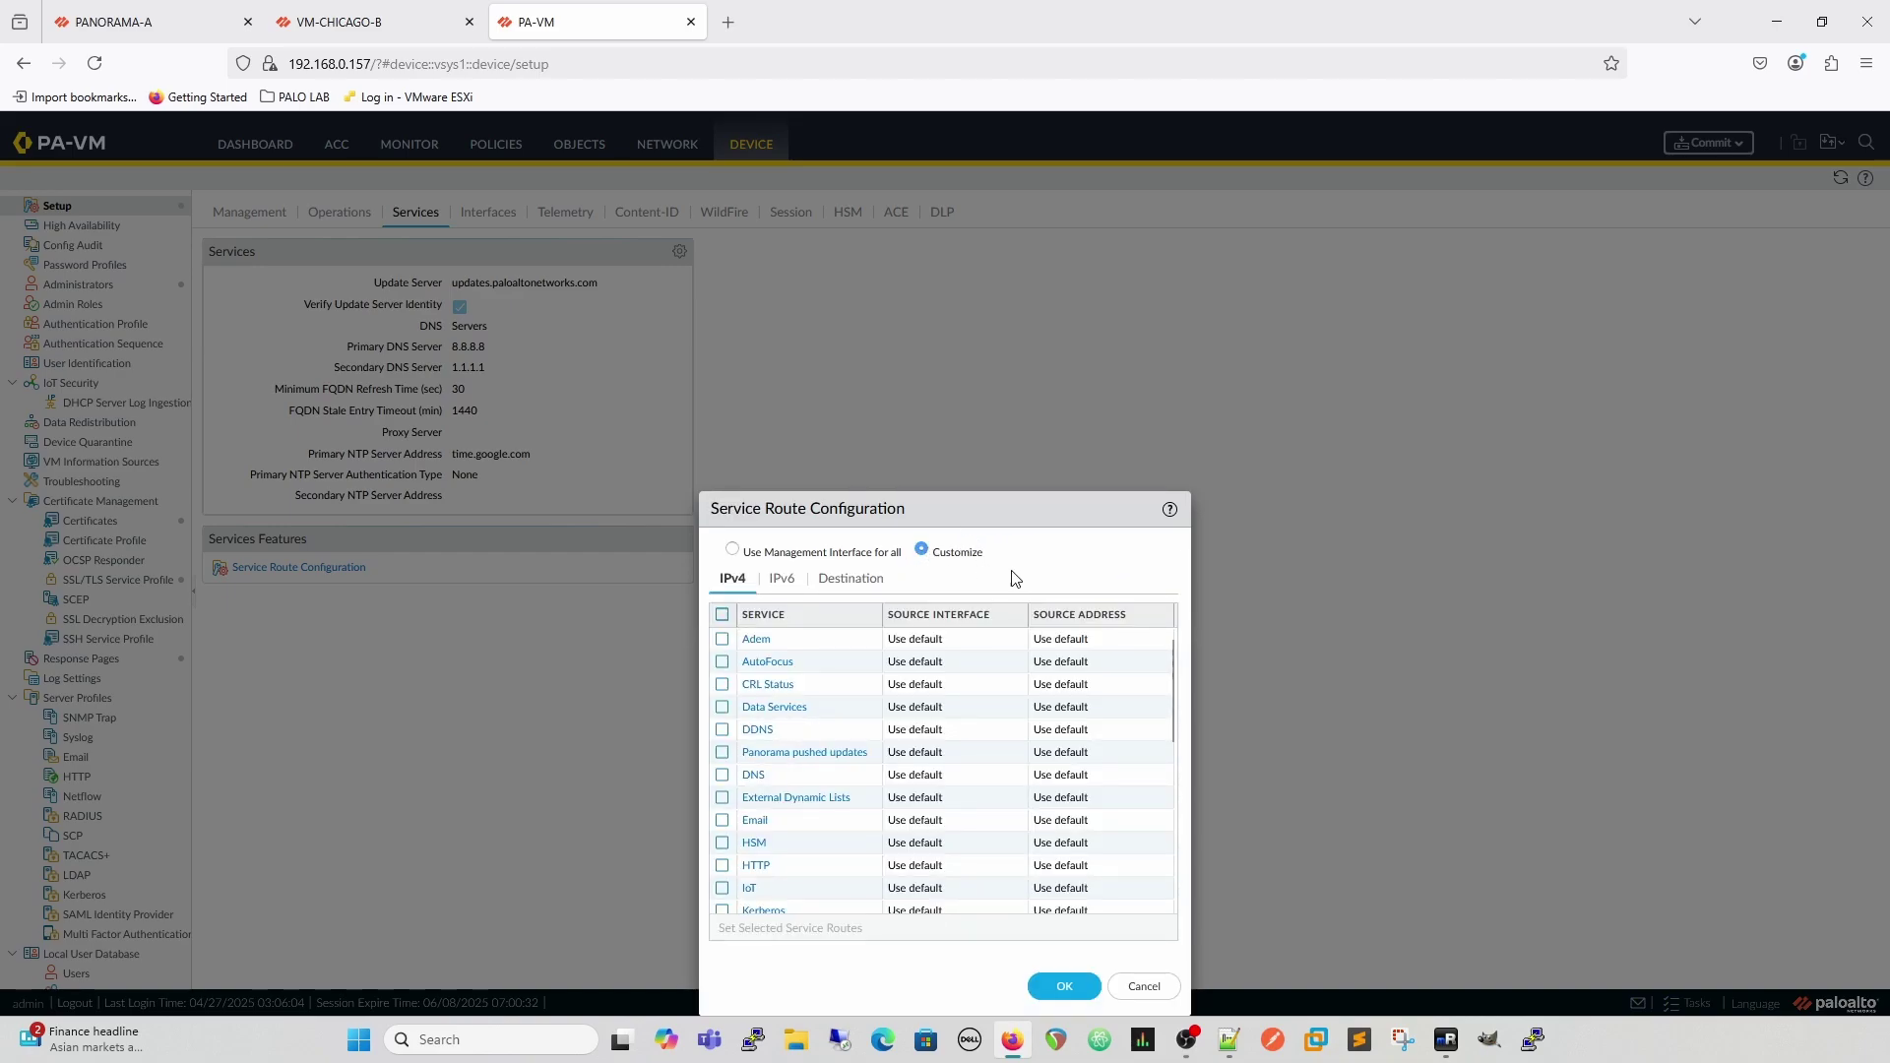
scroll(998, 699, down, 3)
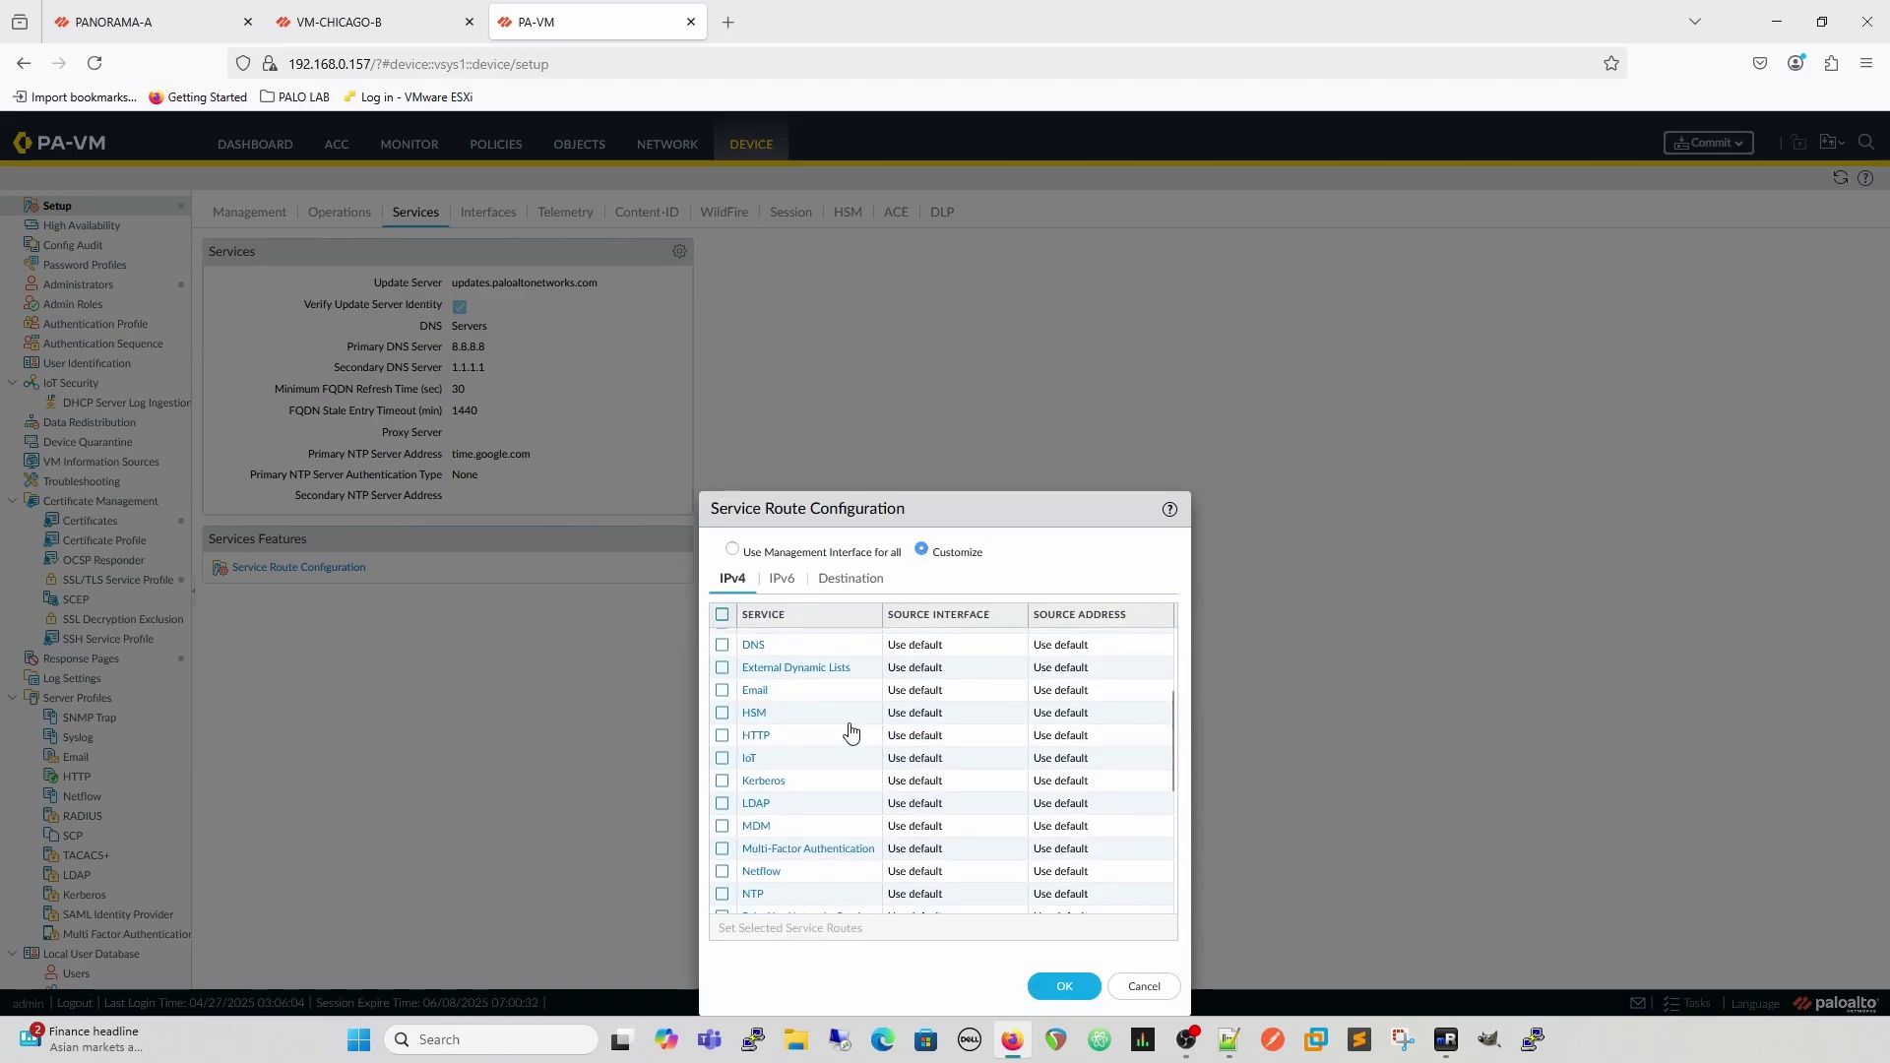
scroll(809, 692, up, 3)
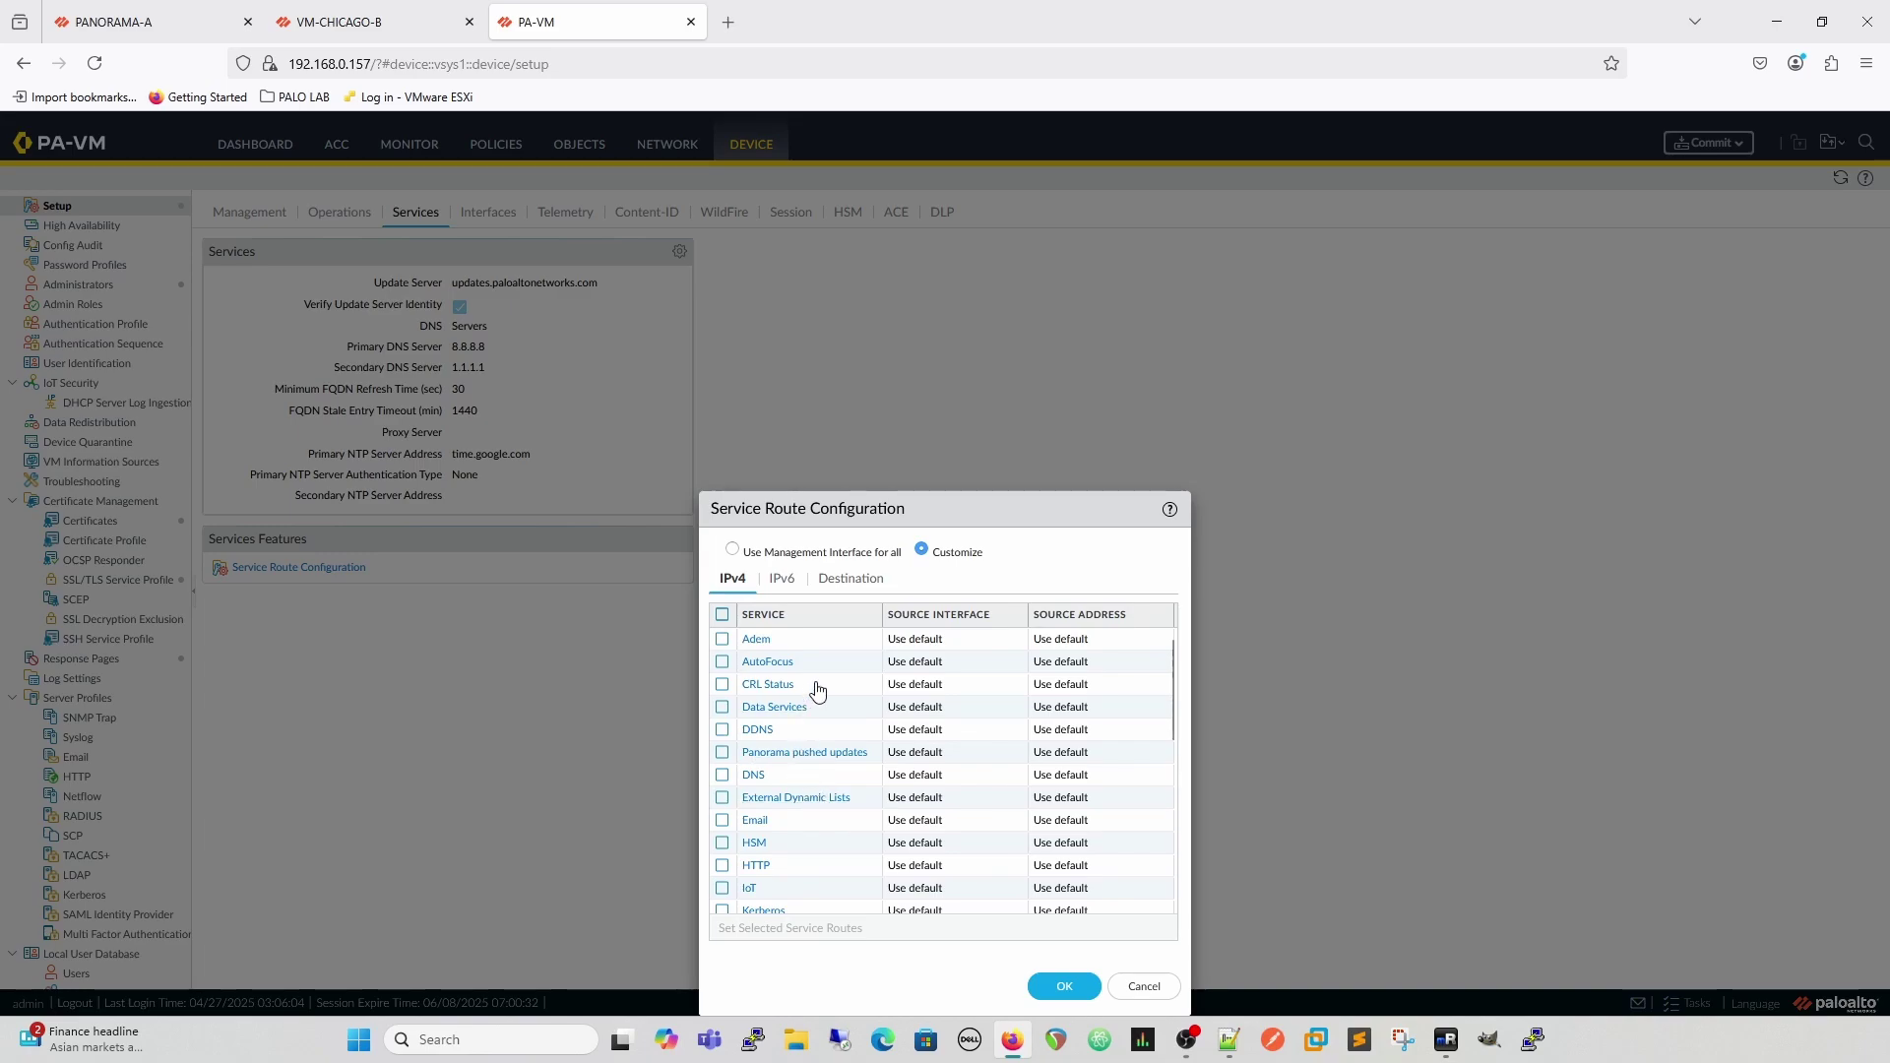
scroll(816, 689, down, 3)
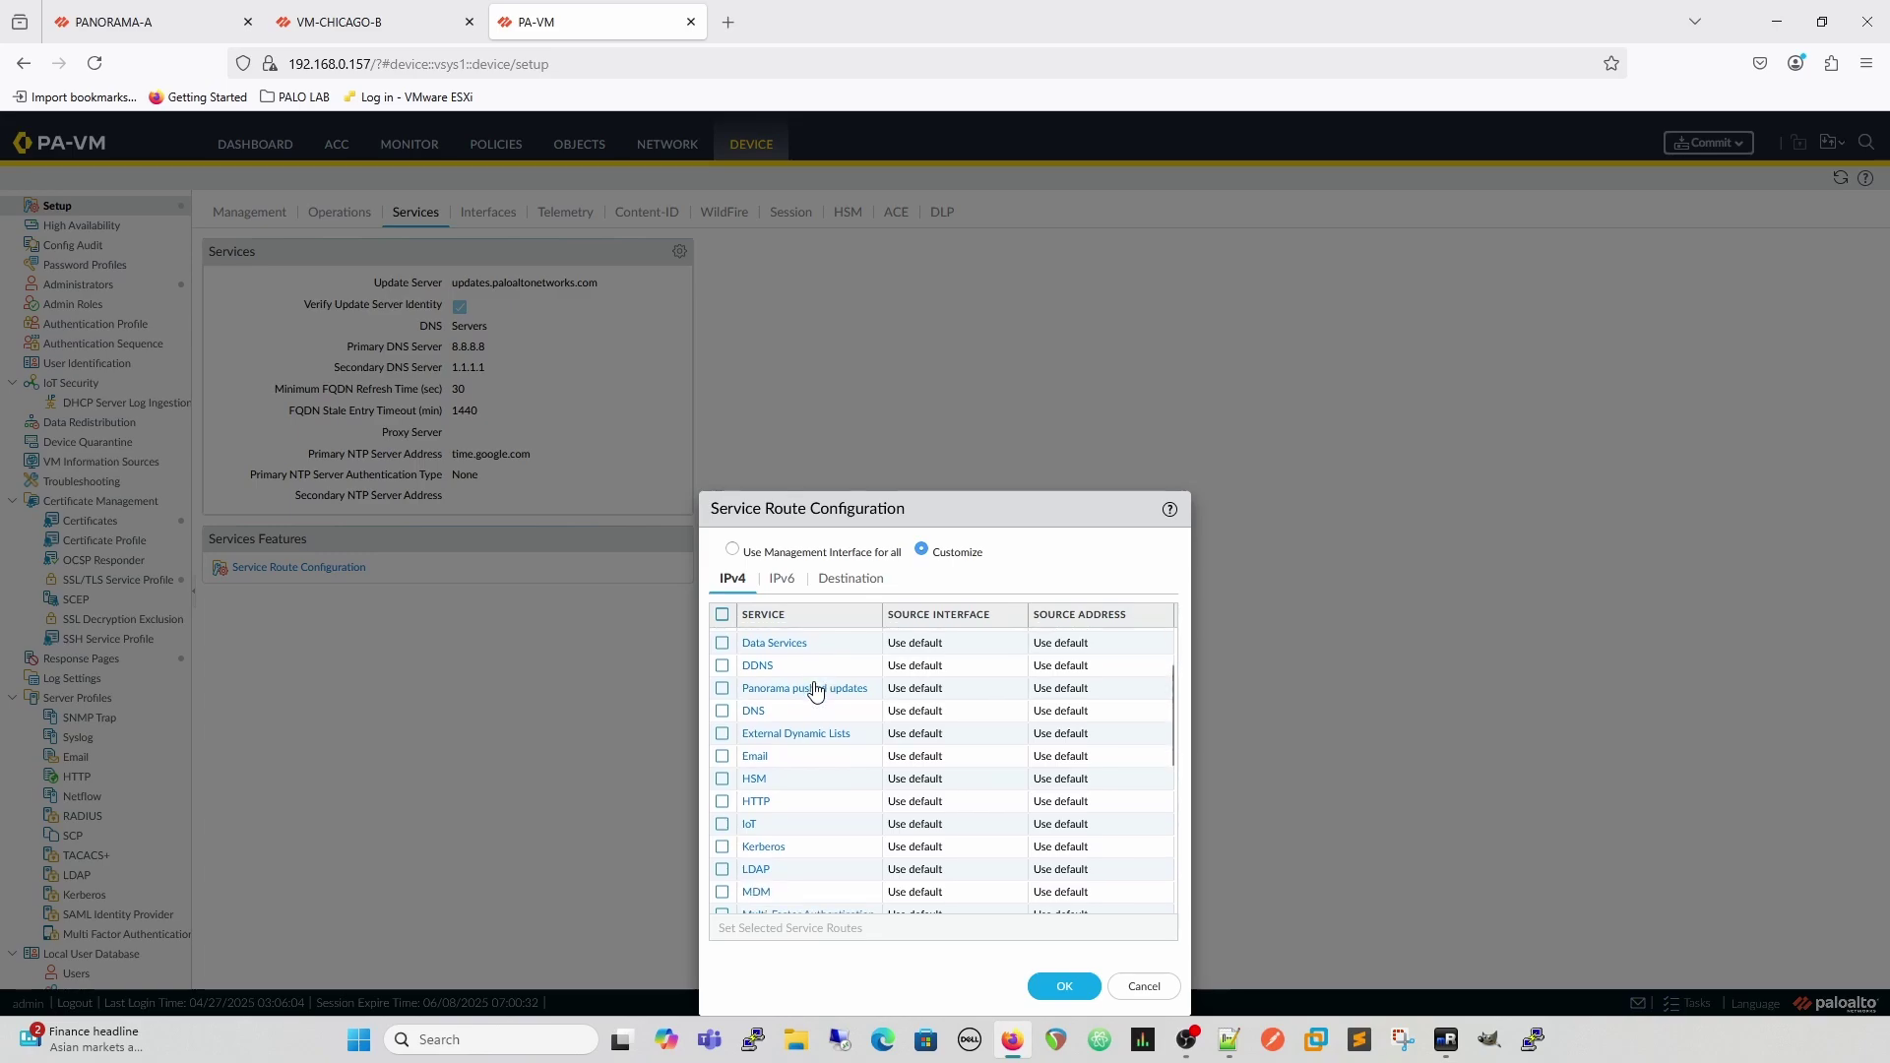
scroll(818, 748, down, 1)
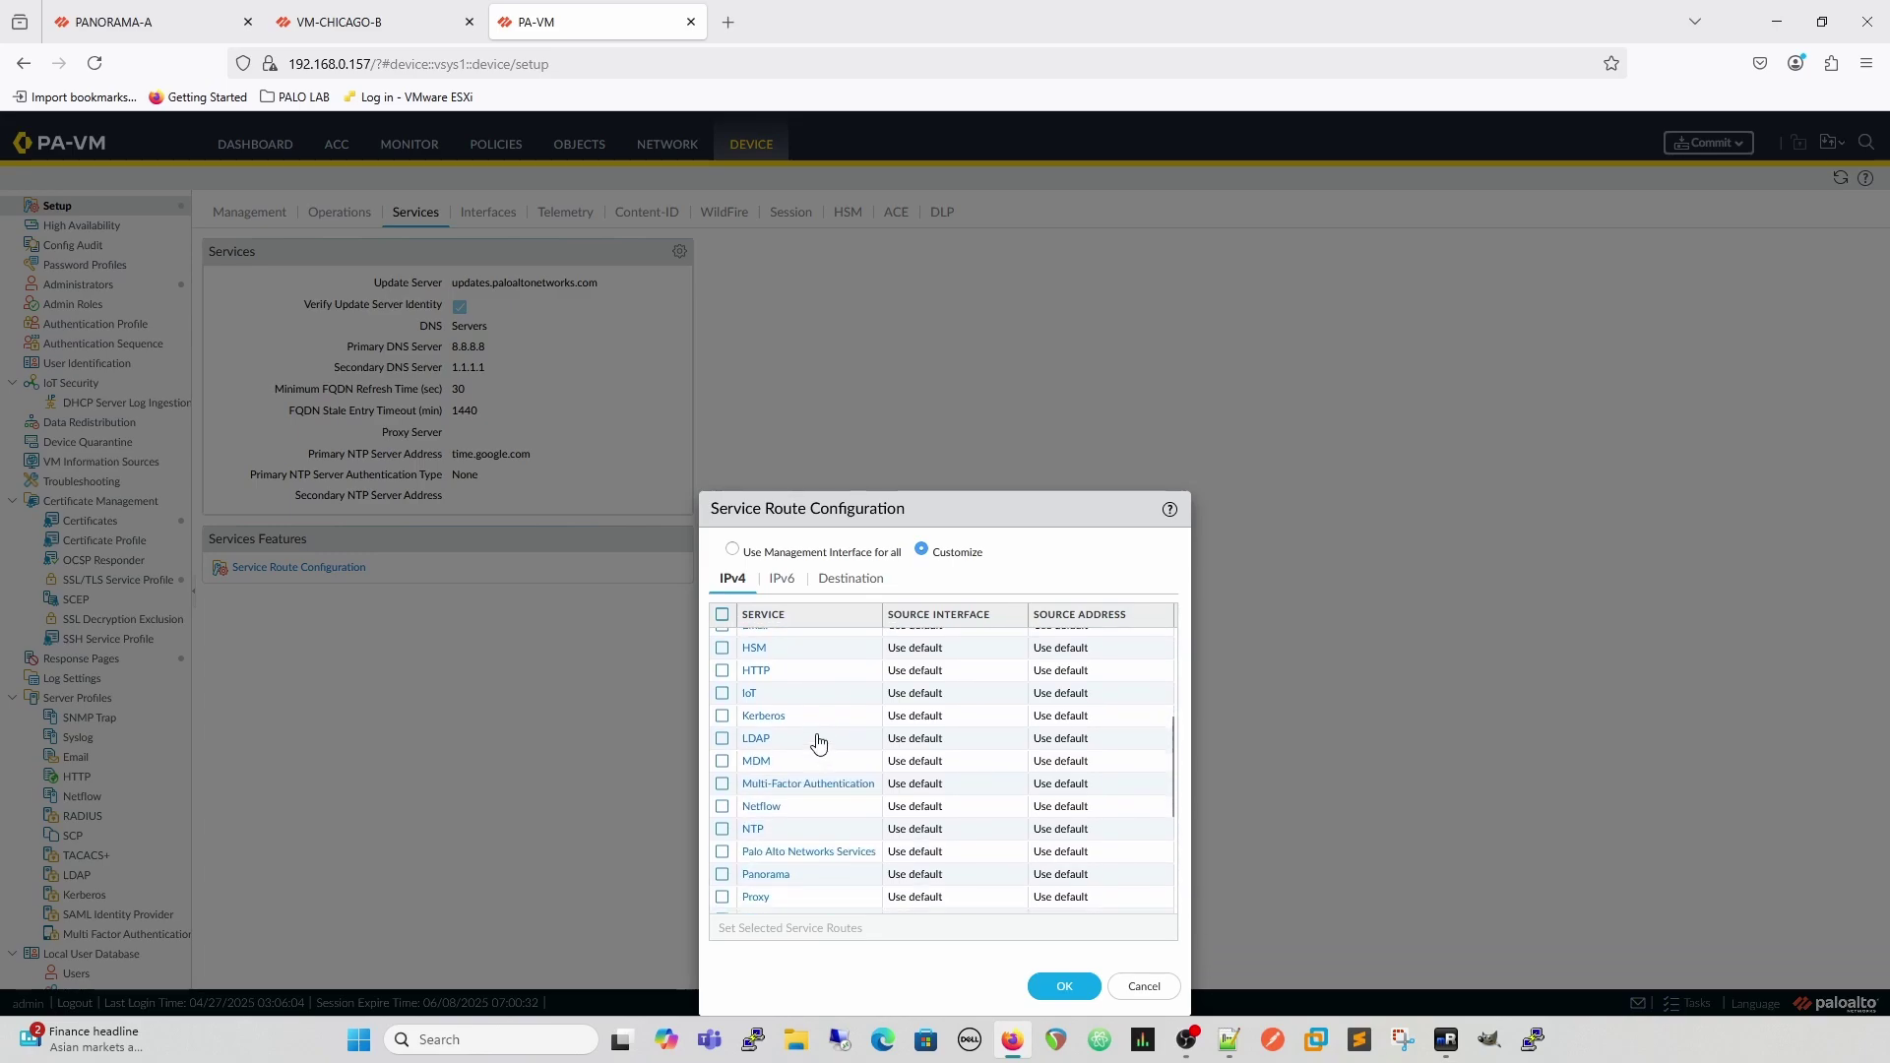
drag(949, 502, 891, 261)
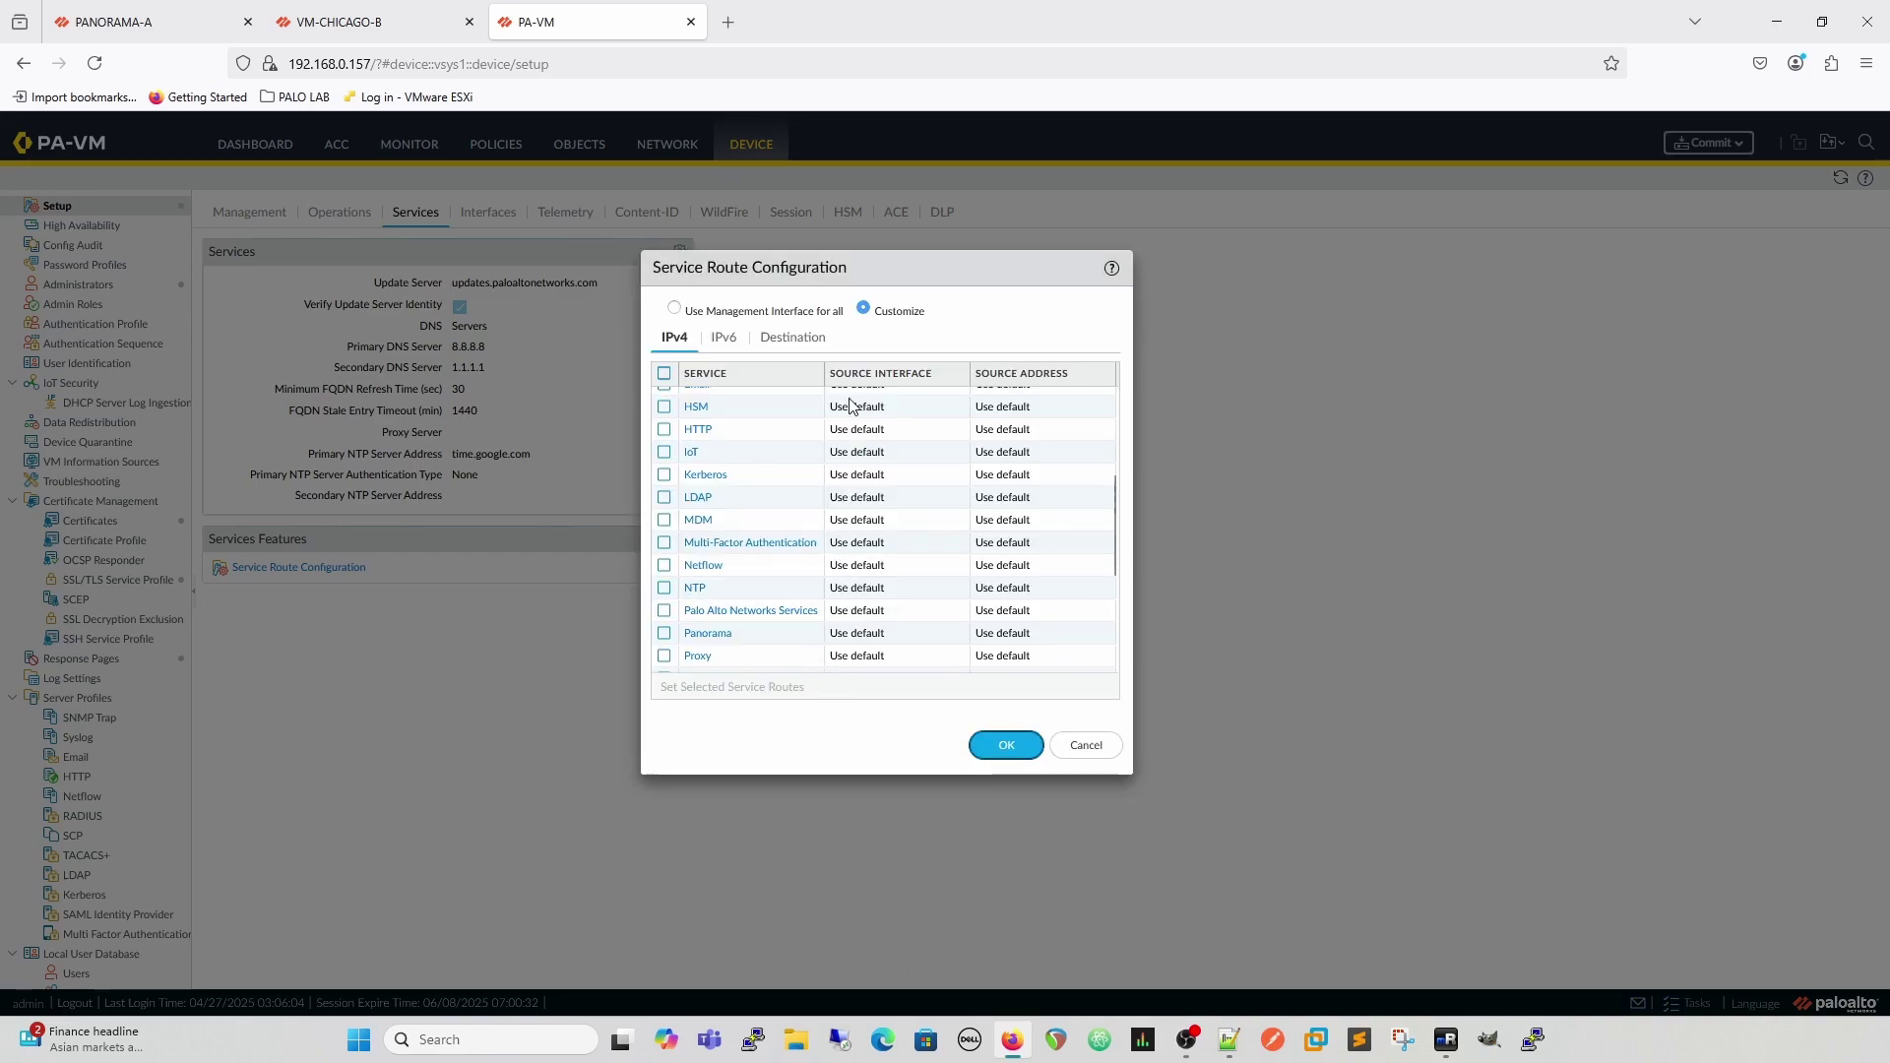
scroll(768, 653, down, 1)
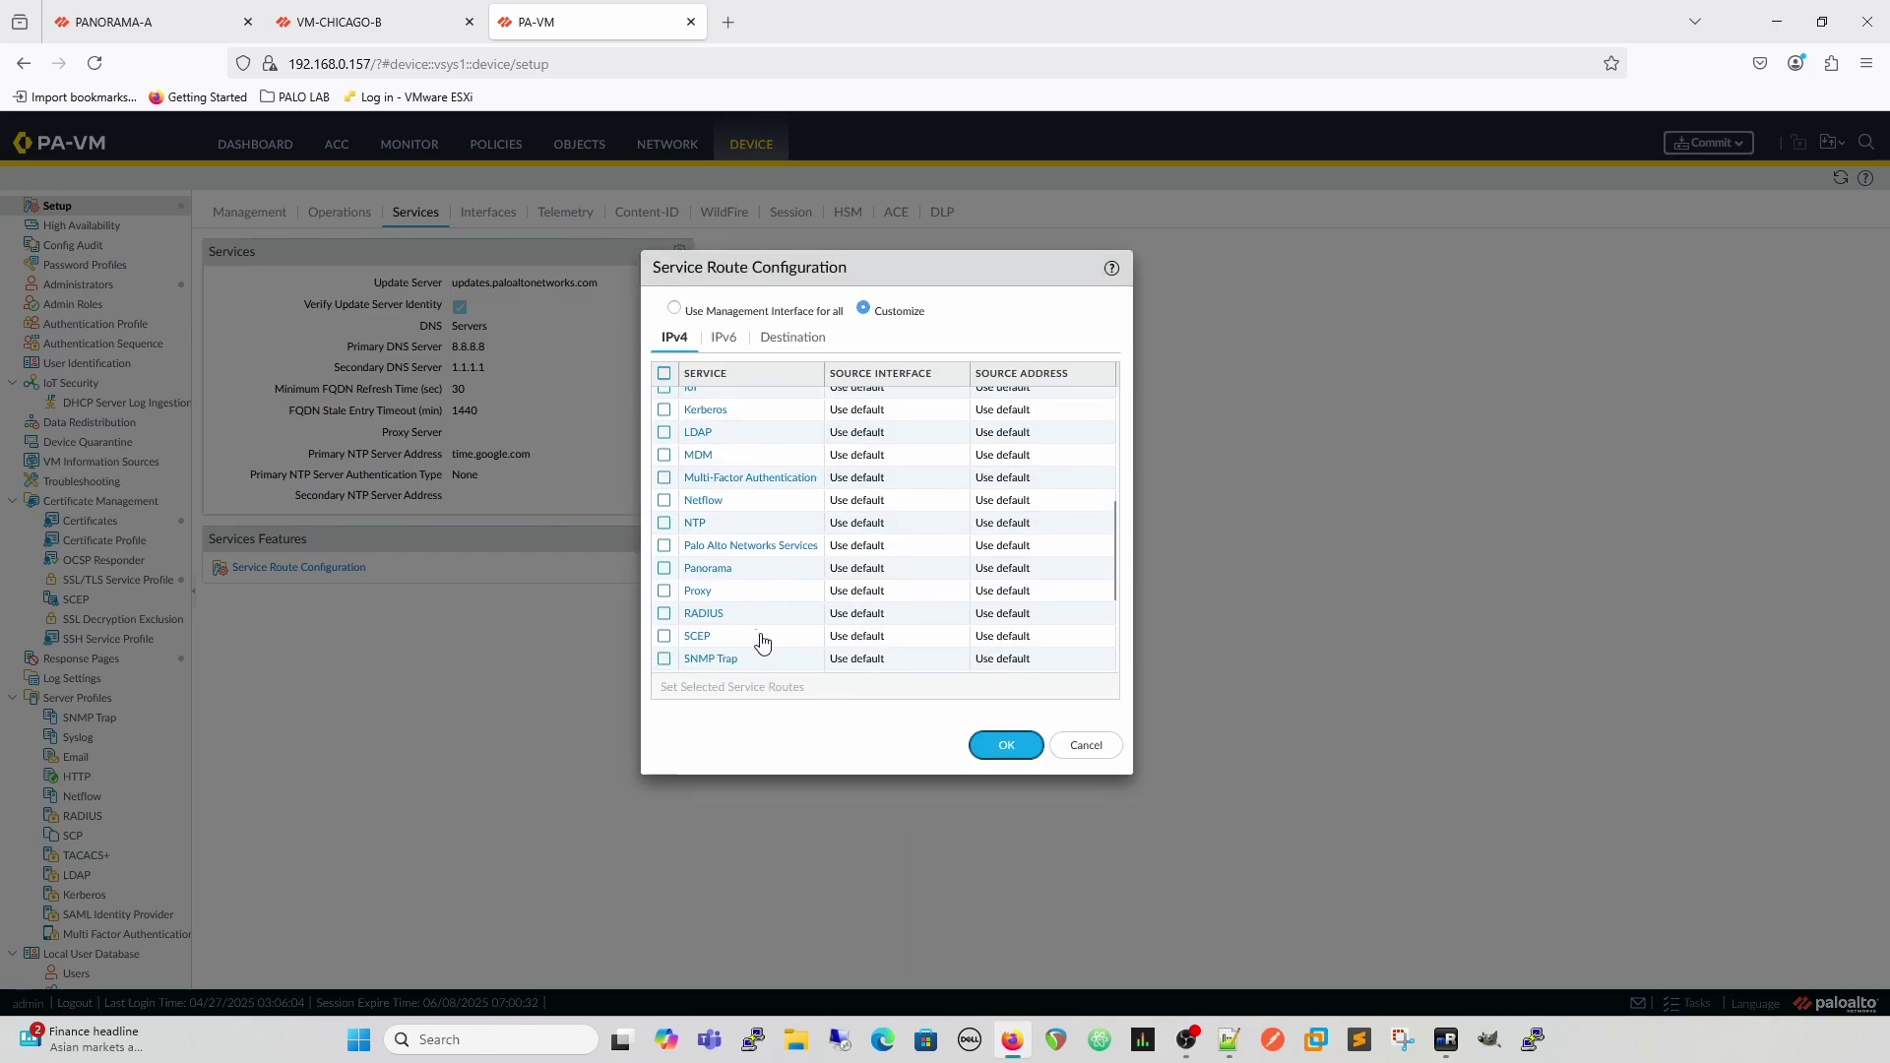
Step: Check which source interfaces are offered for the Panorama service route, leaving the route source without saving
click(846, 575)
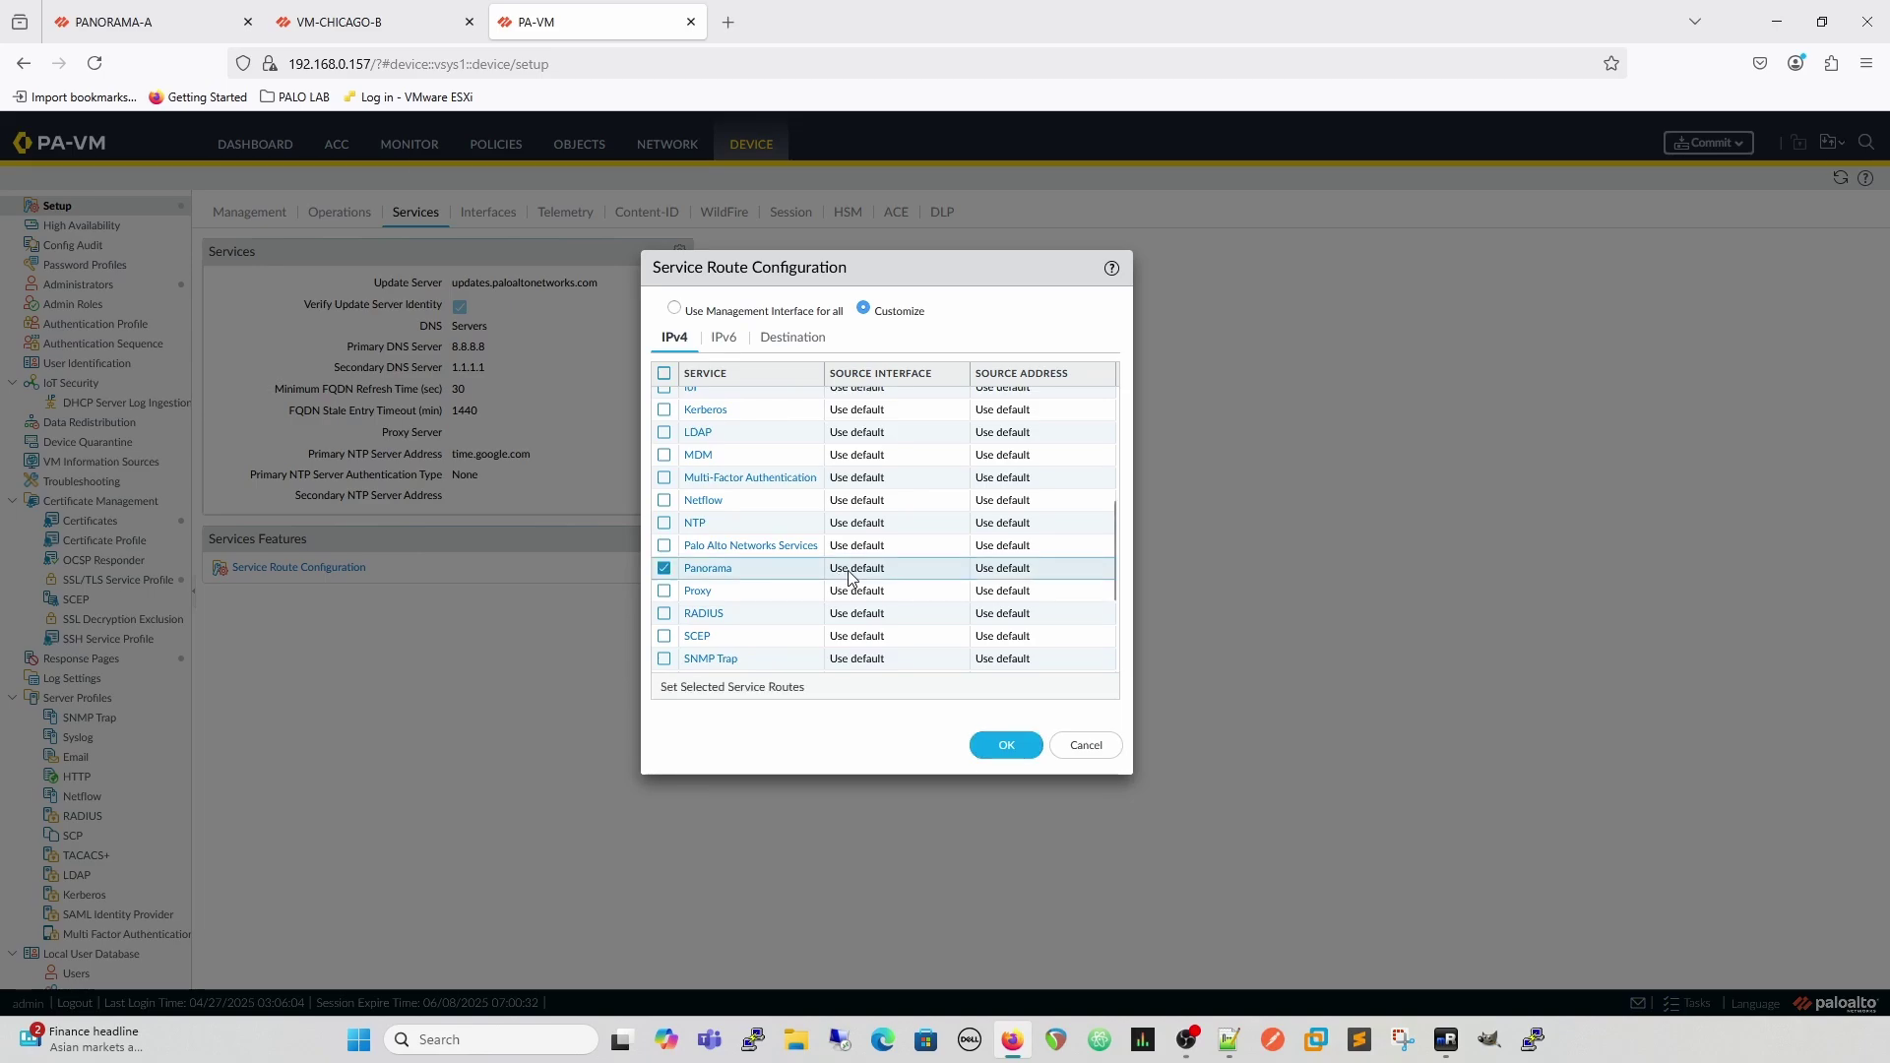
click(707, 571)
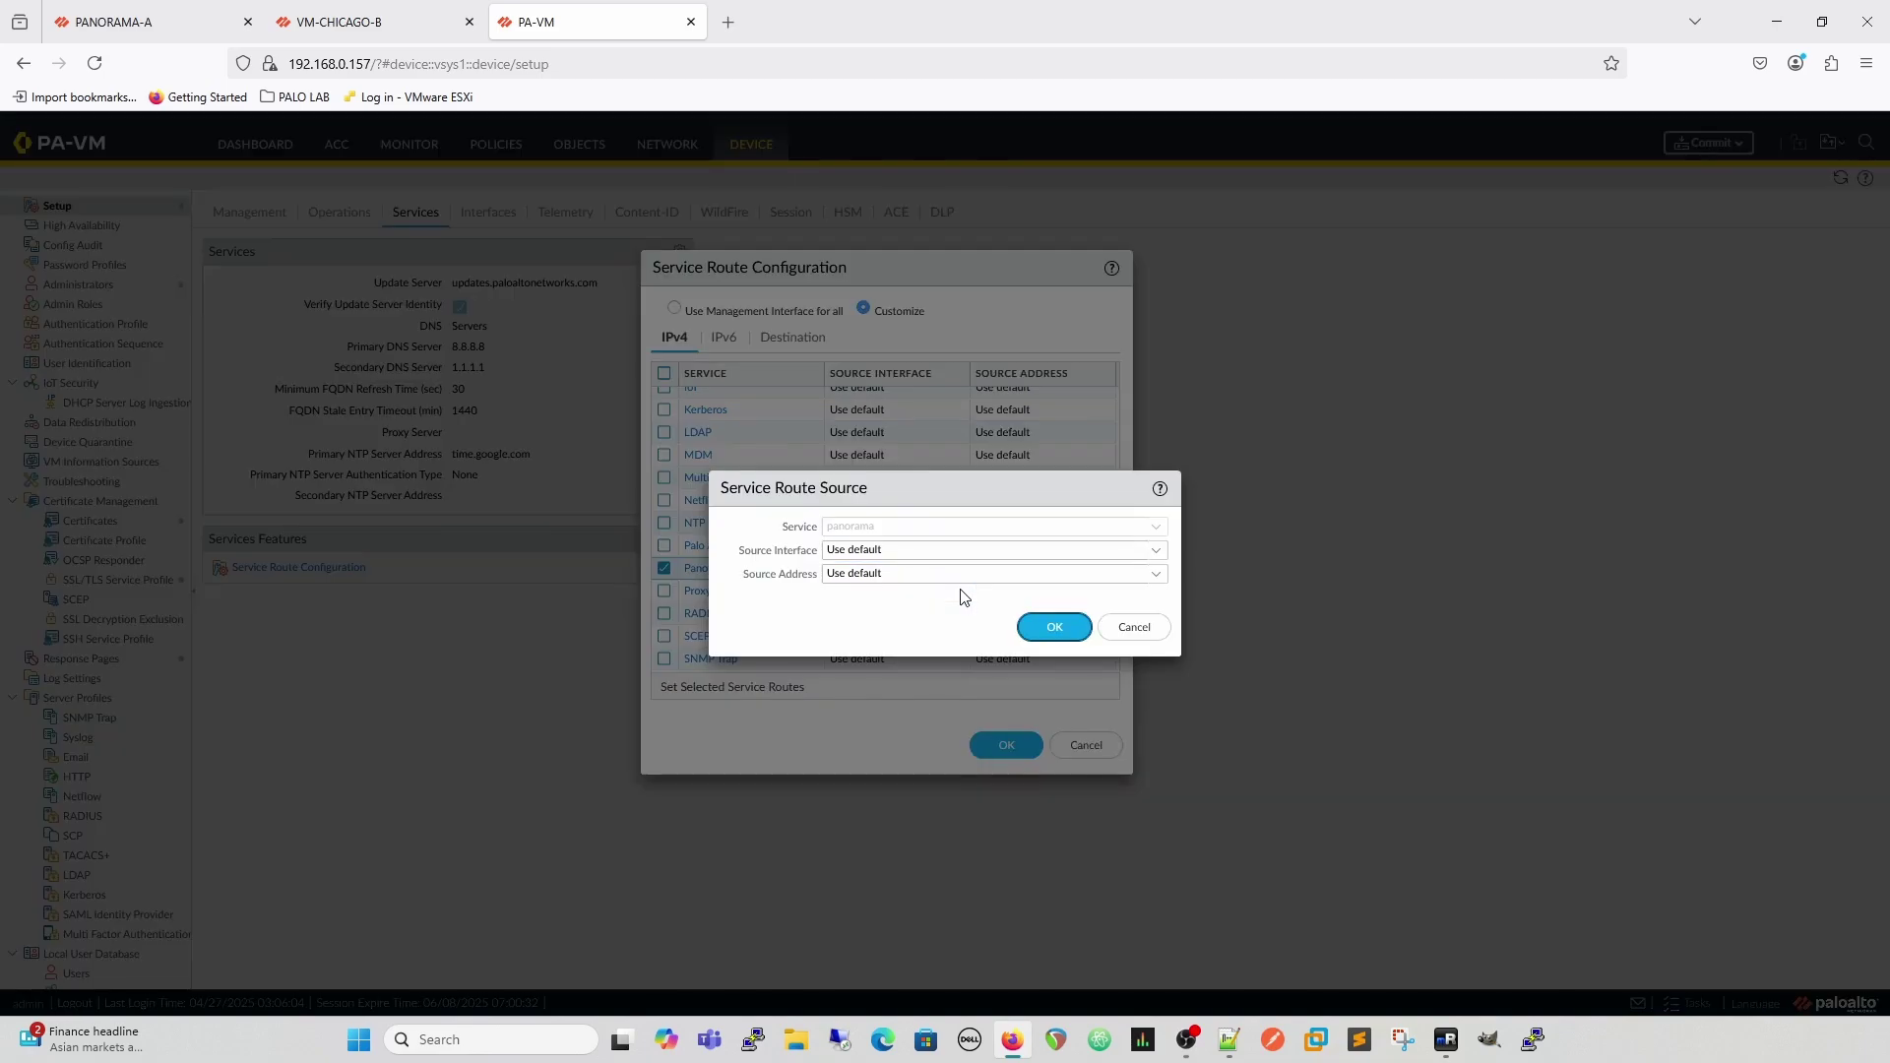
click(1158, 552)
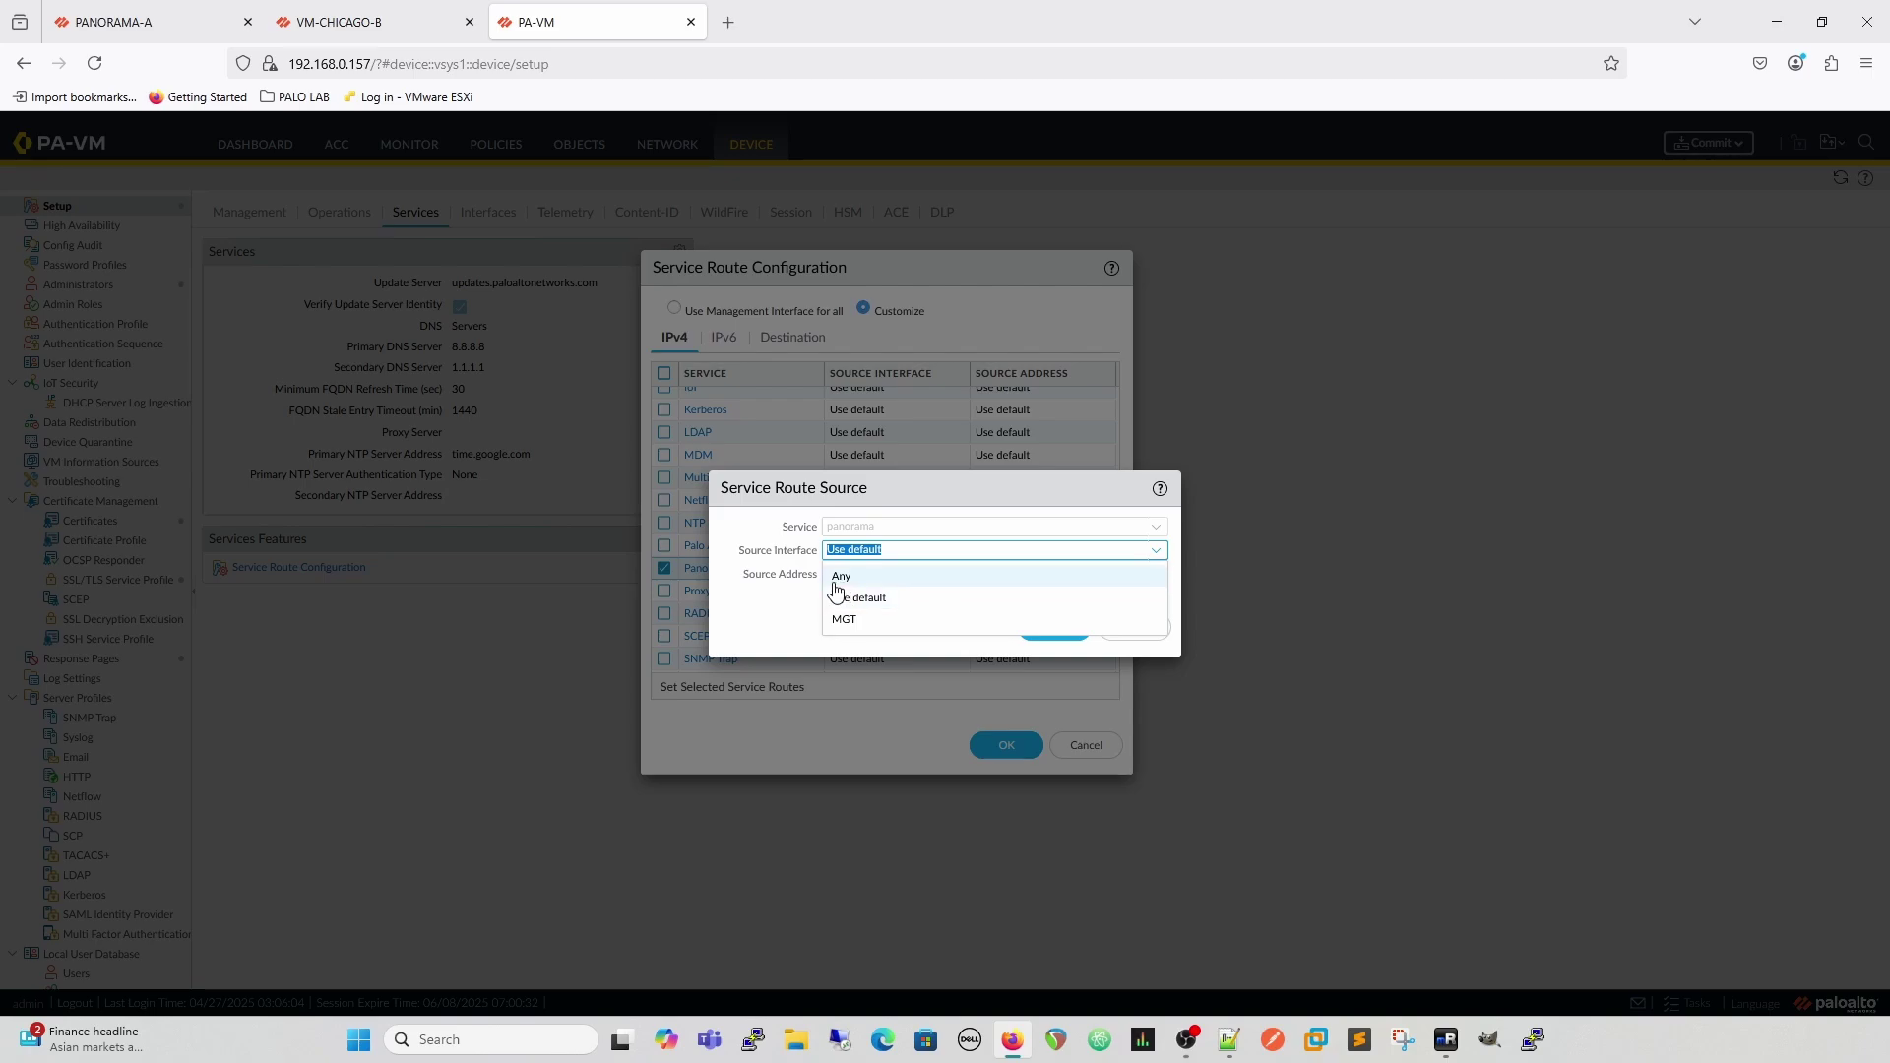
click(780, 628)
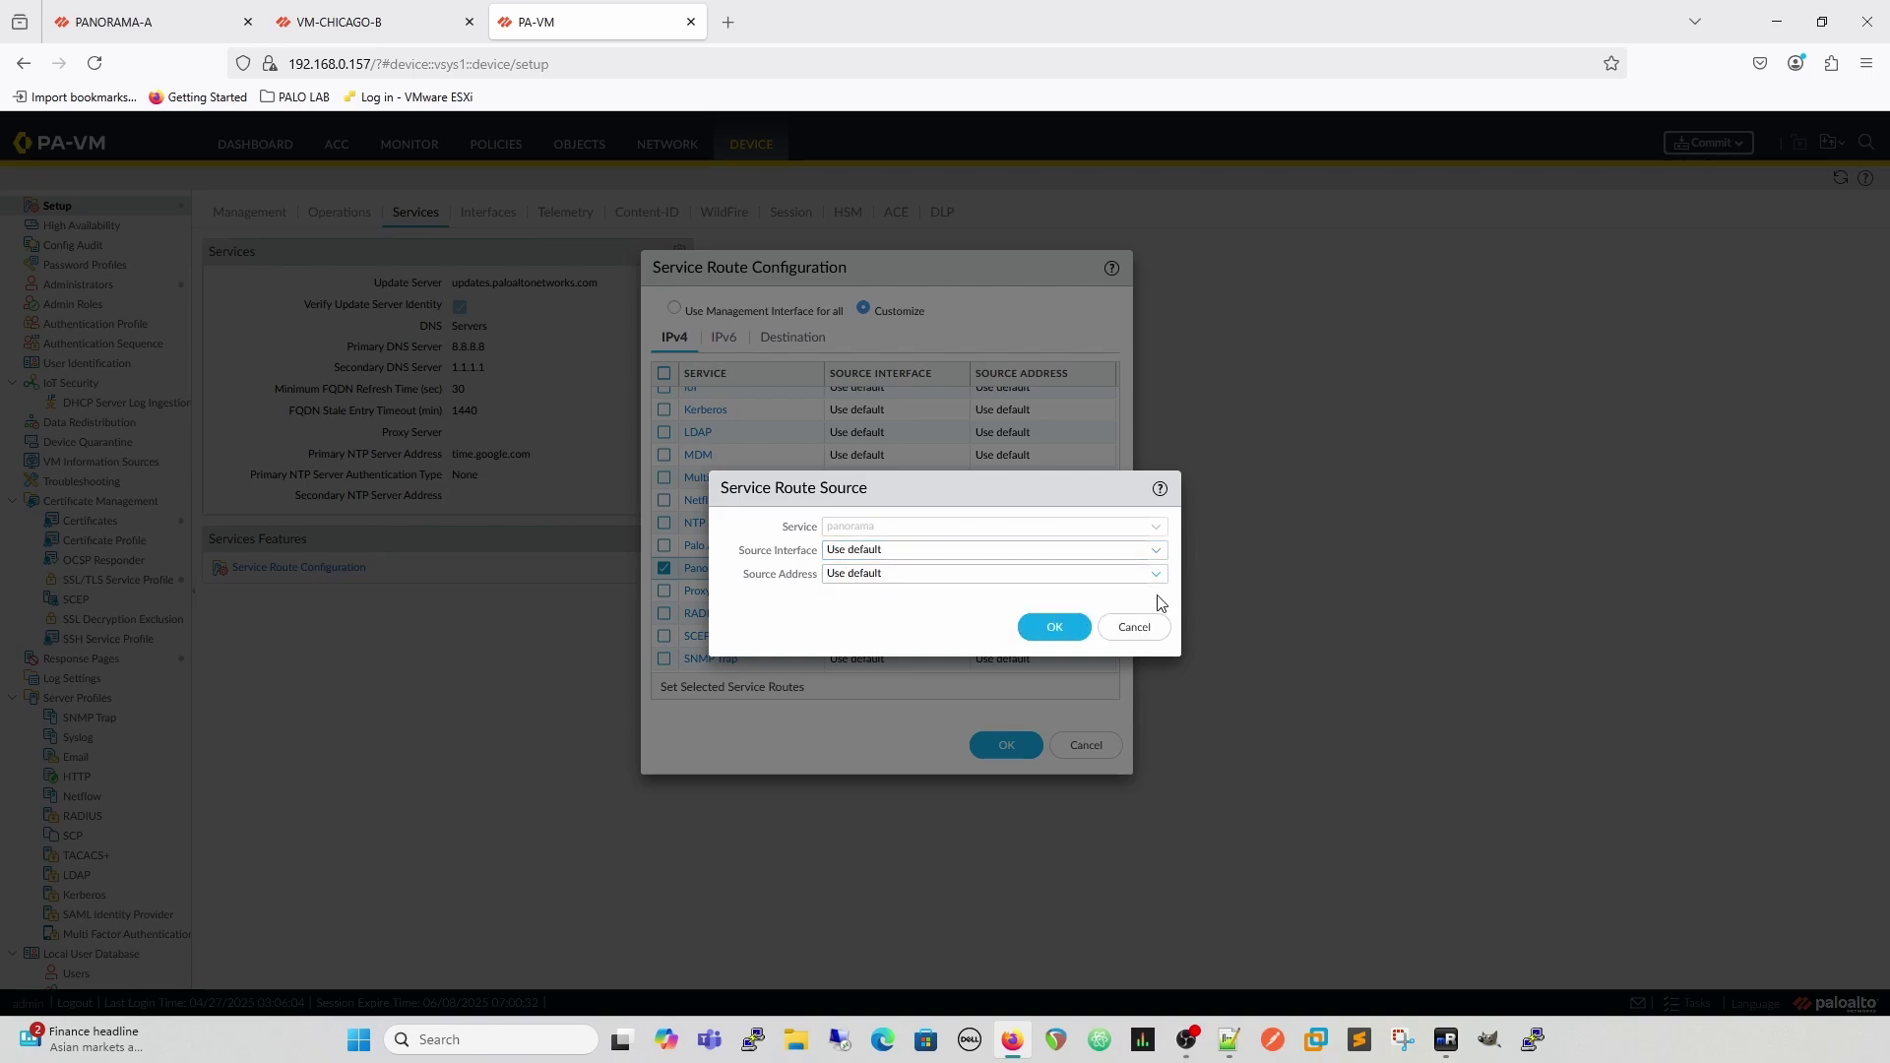
click(1134, 627)
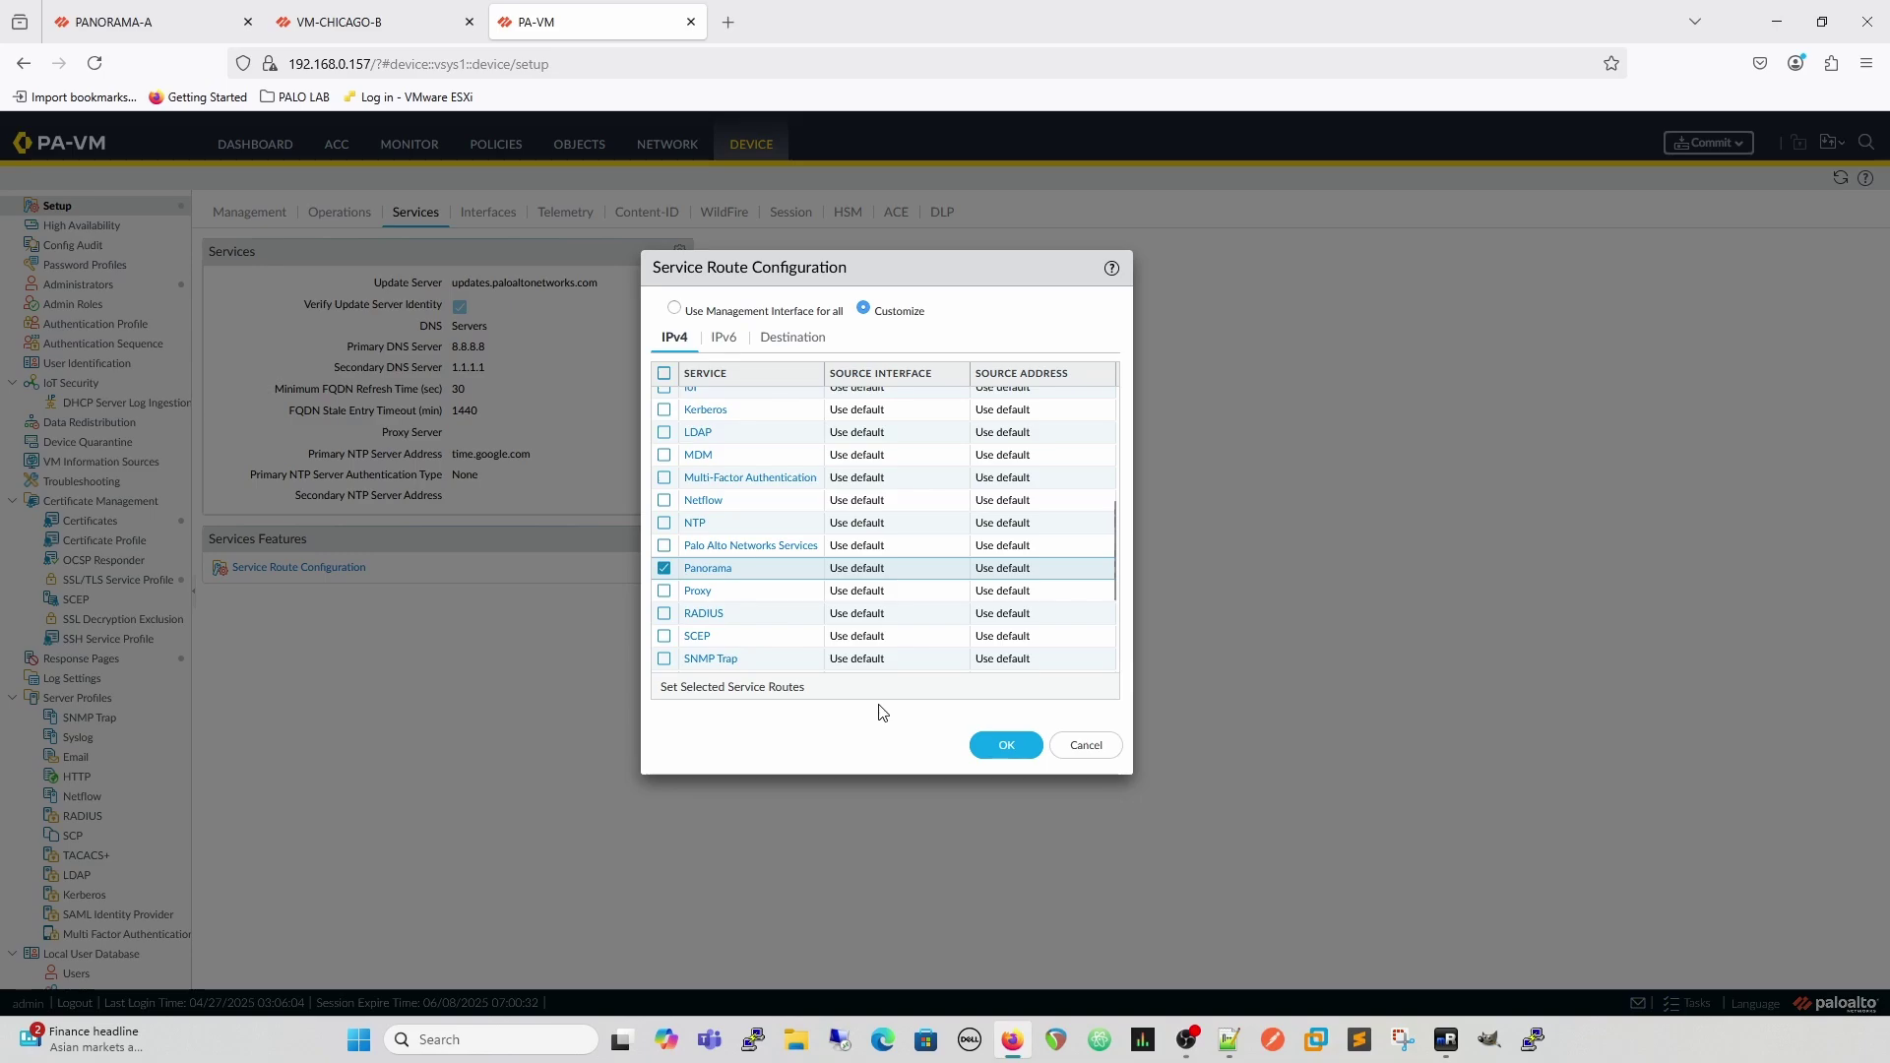
Step: Check the shared route source settings for the Panorama, Proxy and RADIUS services without saving, and clear the service selection
click(663, 592)
click(664, 613)
click(694, 686)
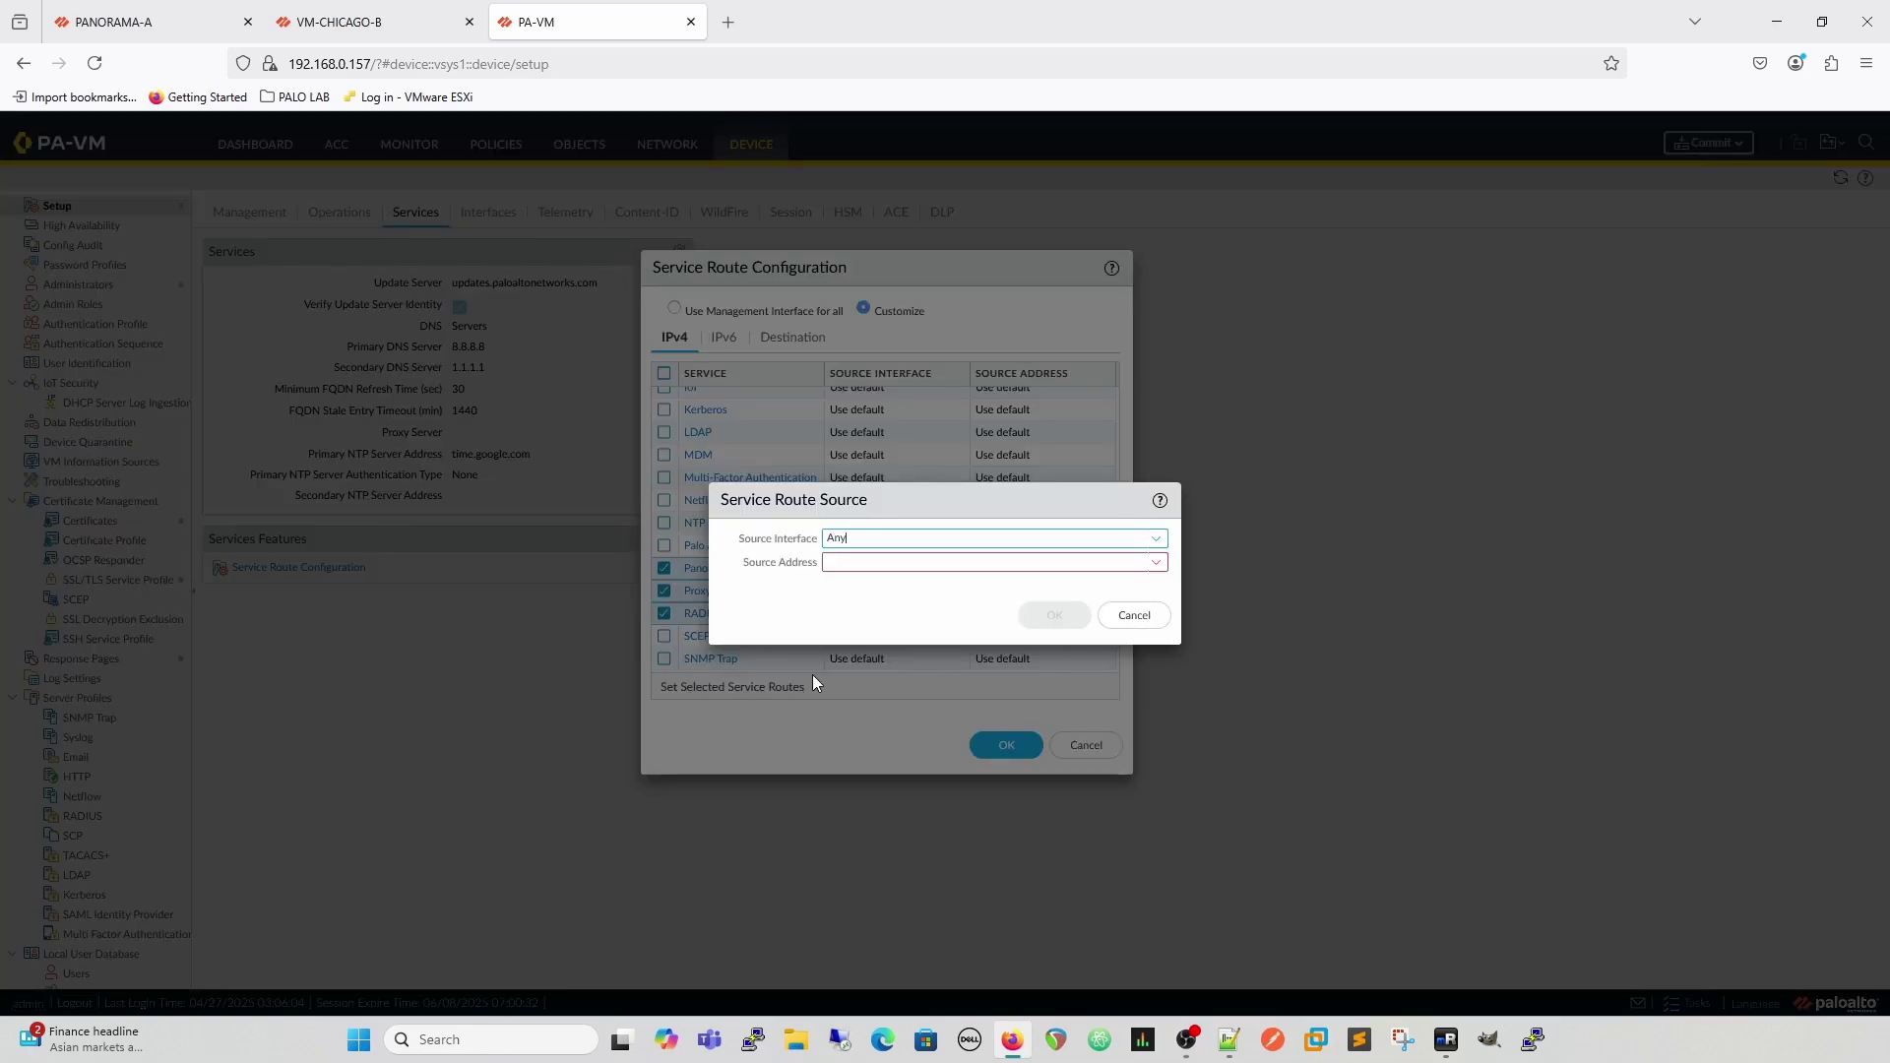
click(1134, 616)
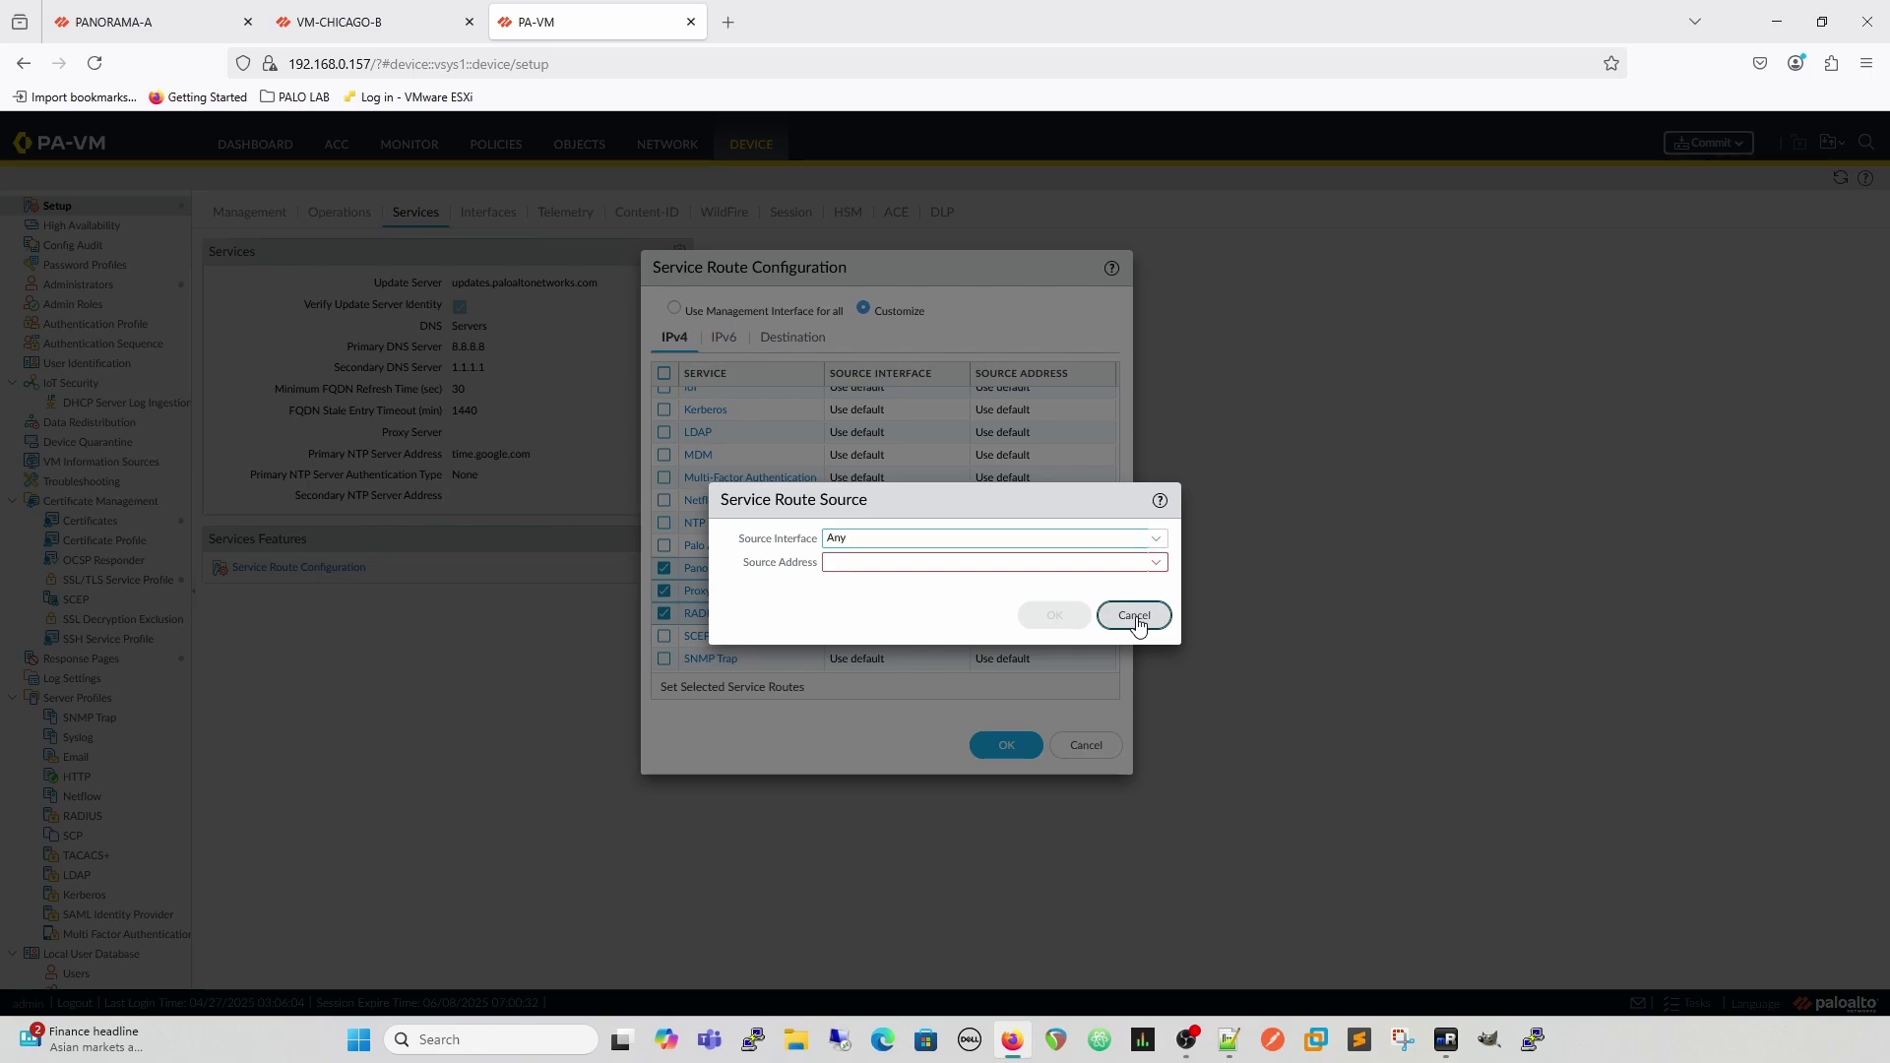
click(663, 613)
click(664, 590)
click(664, 568)
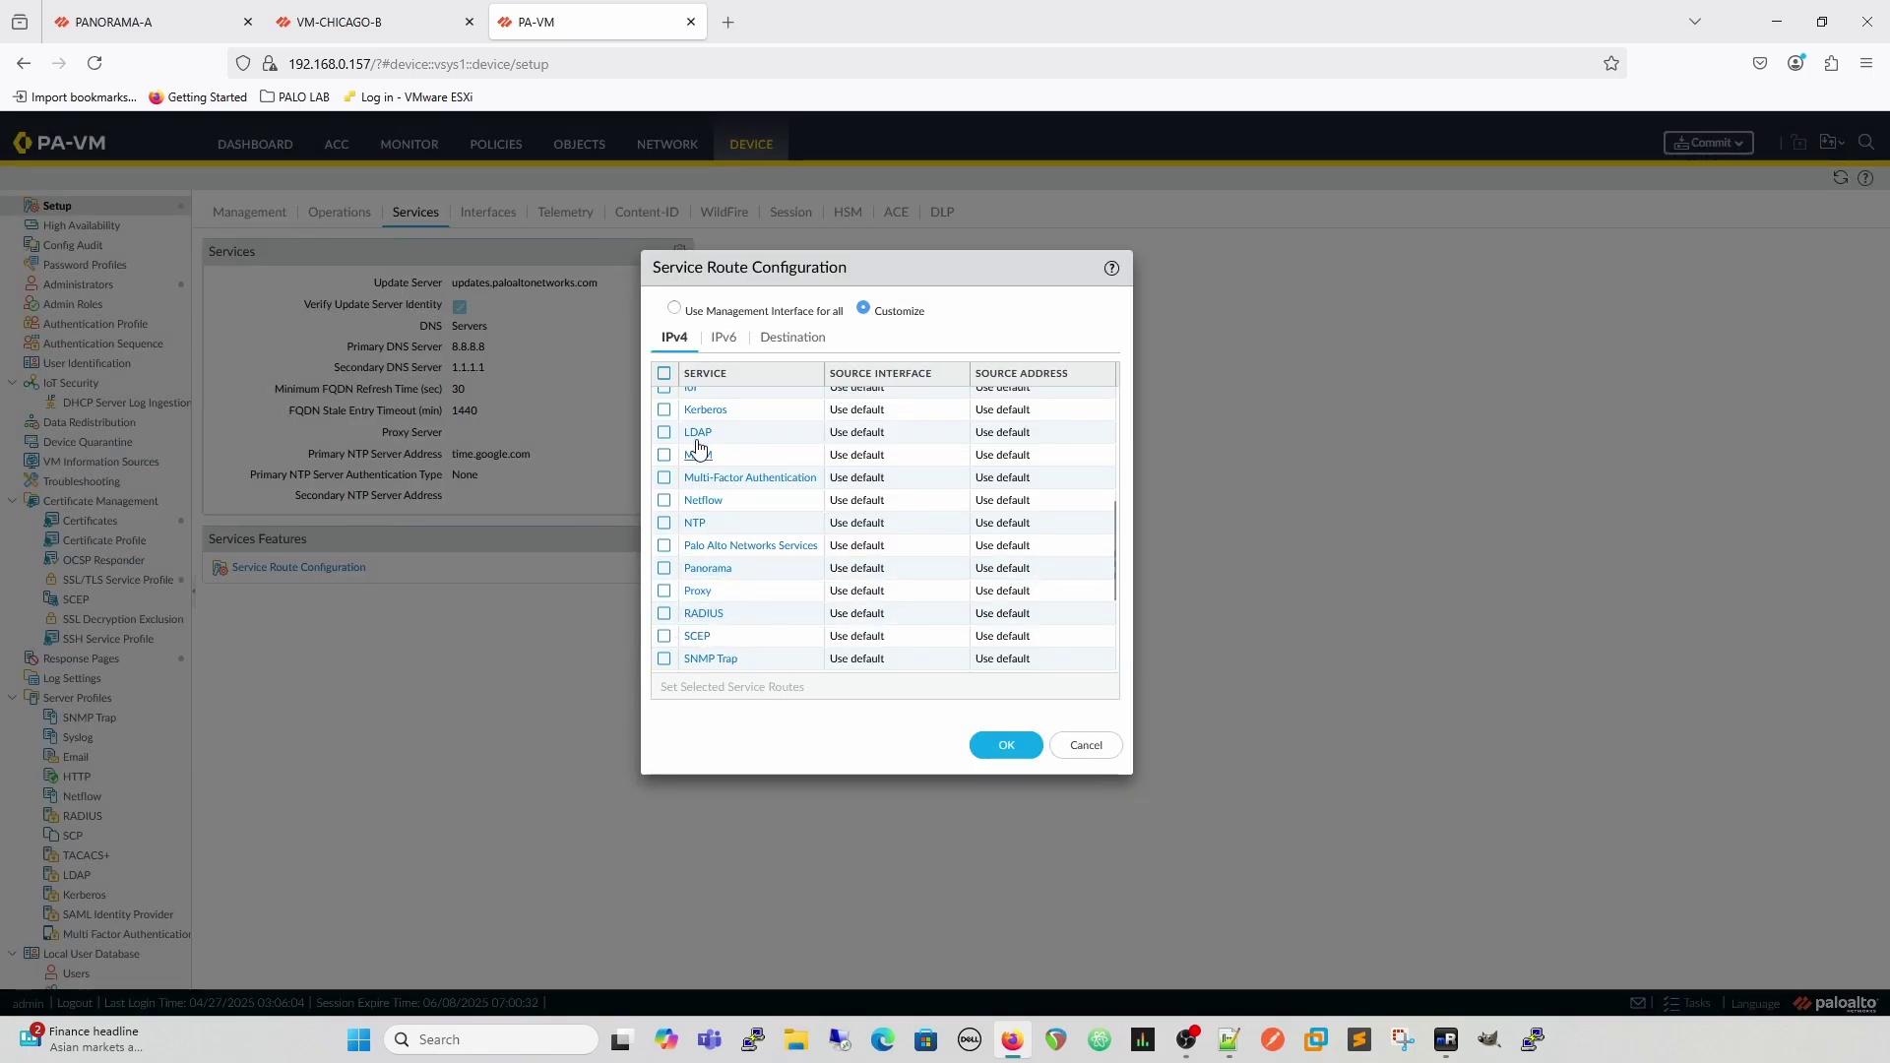
Step: Look over the IPv6, IPv4 and destination service routes, including the form for a new destination, and close the configuration without saving
click(724, 337)
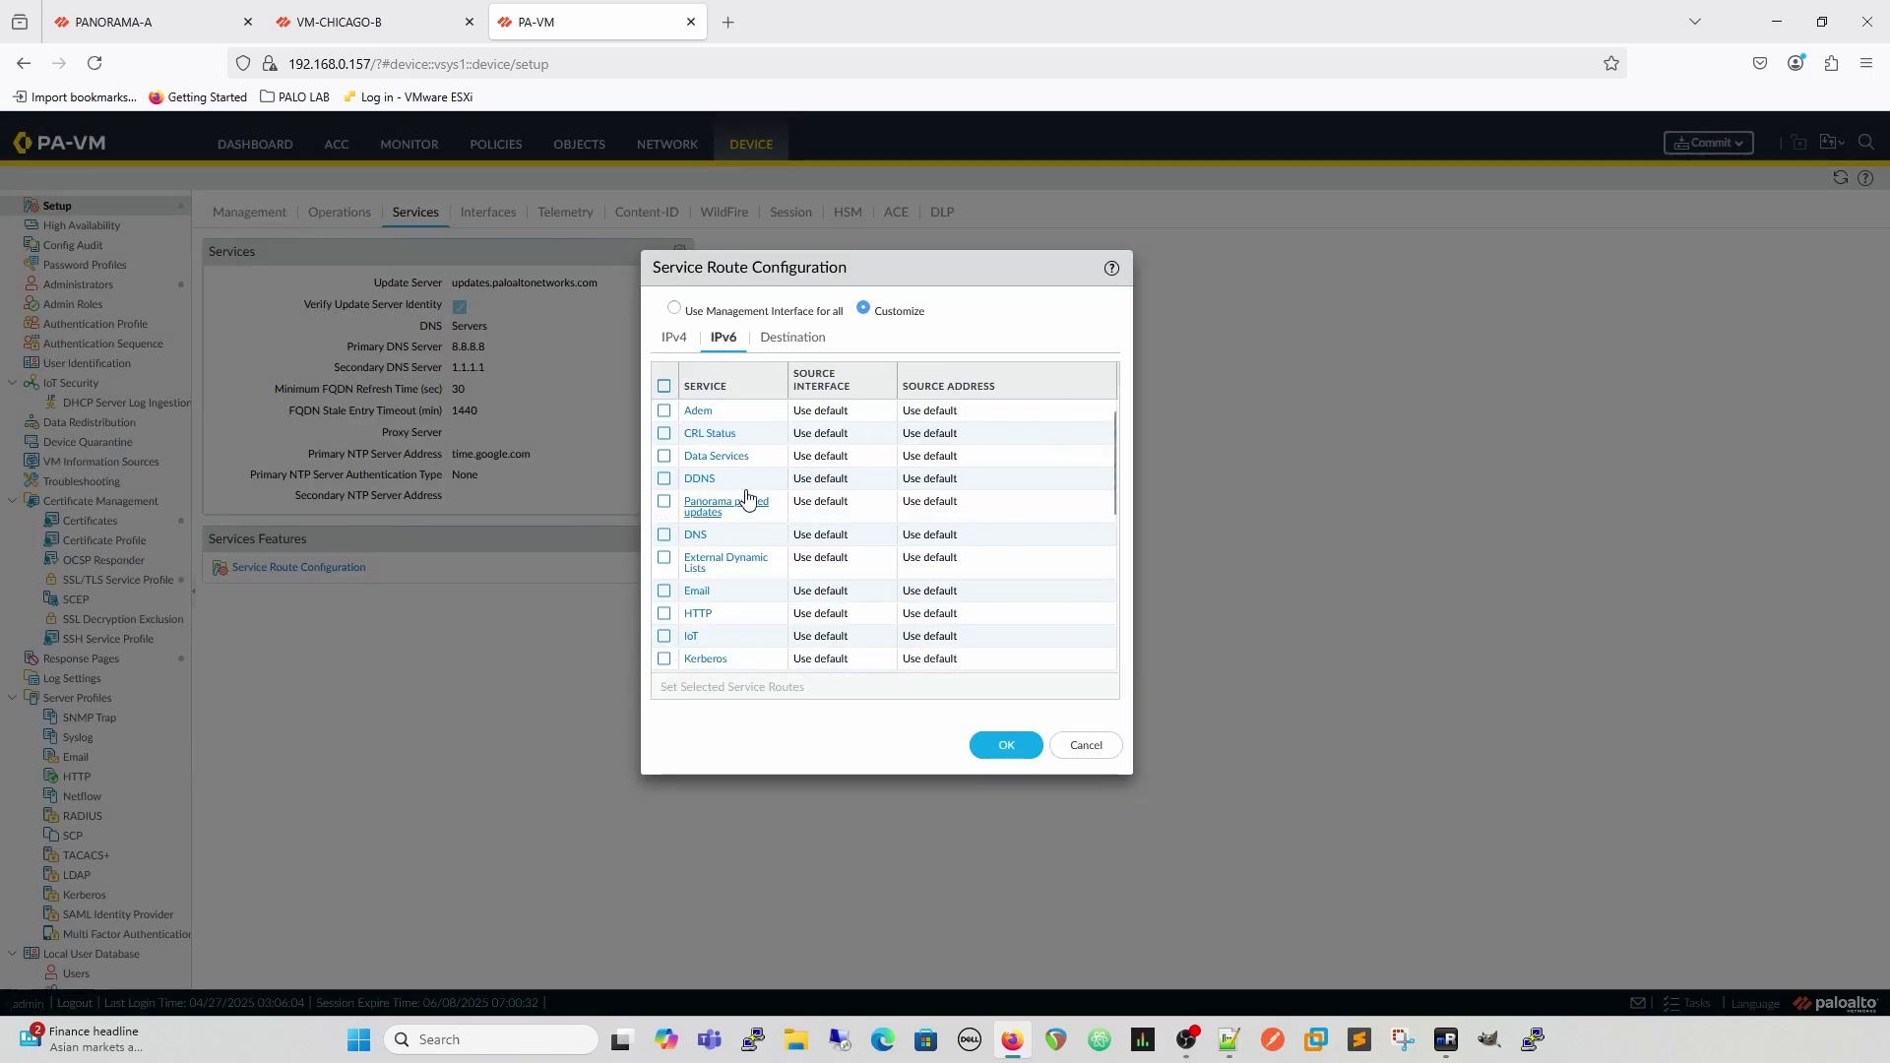
click(677, 339)
scroll(735, 433, up, 5)
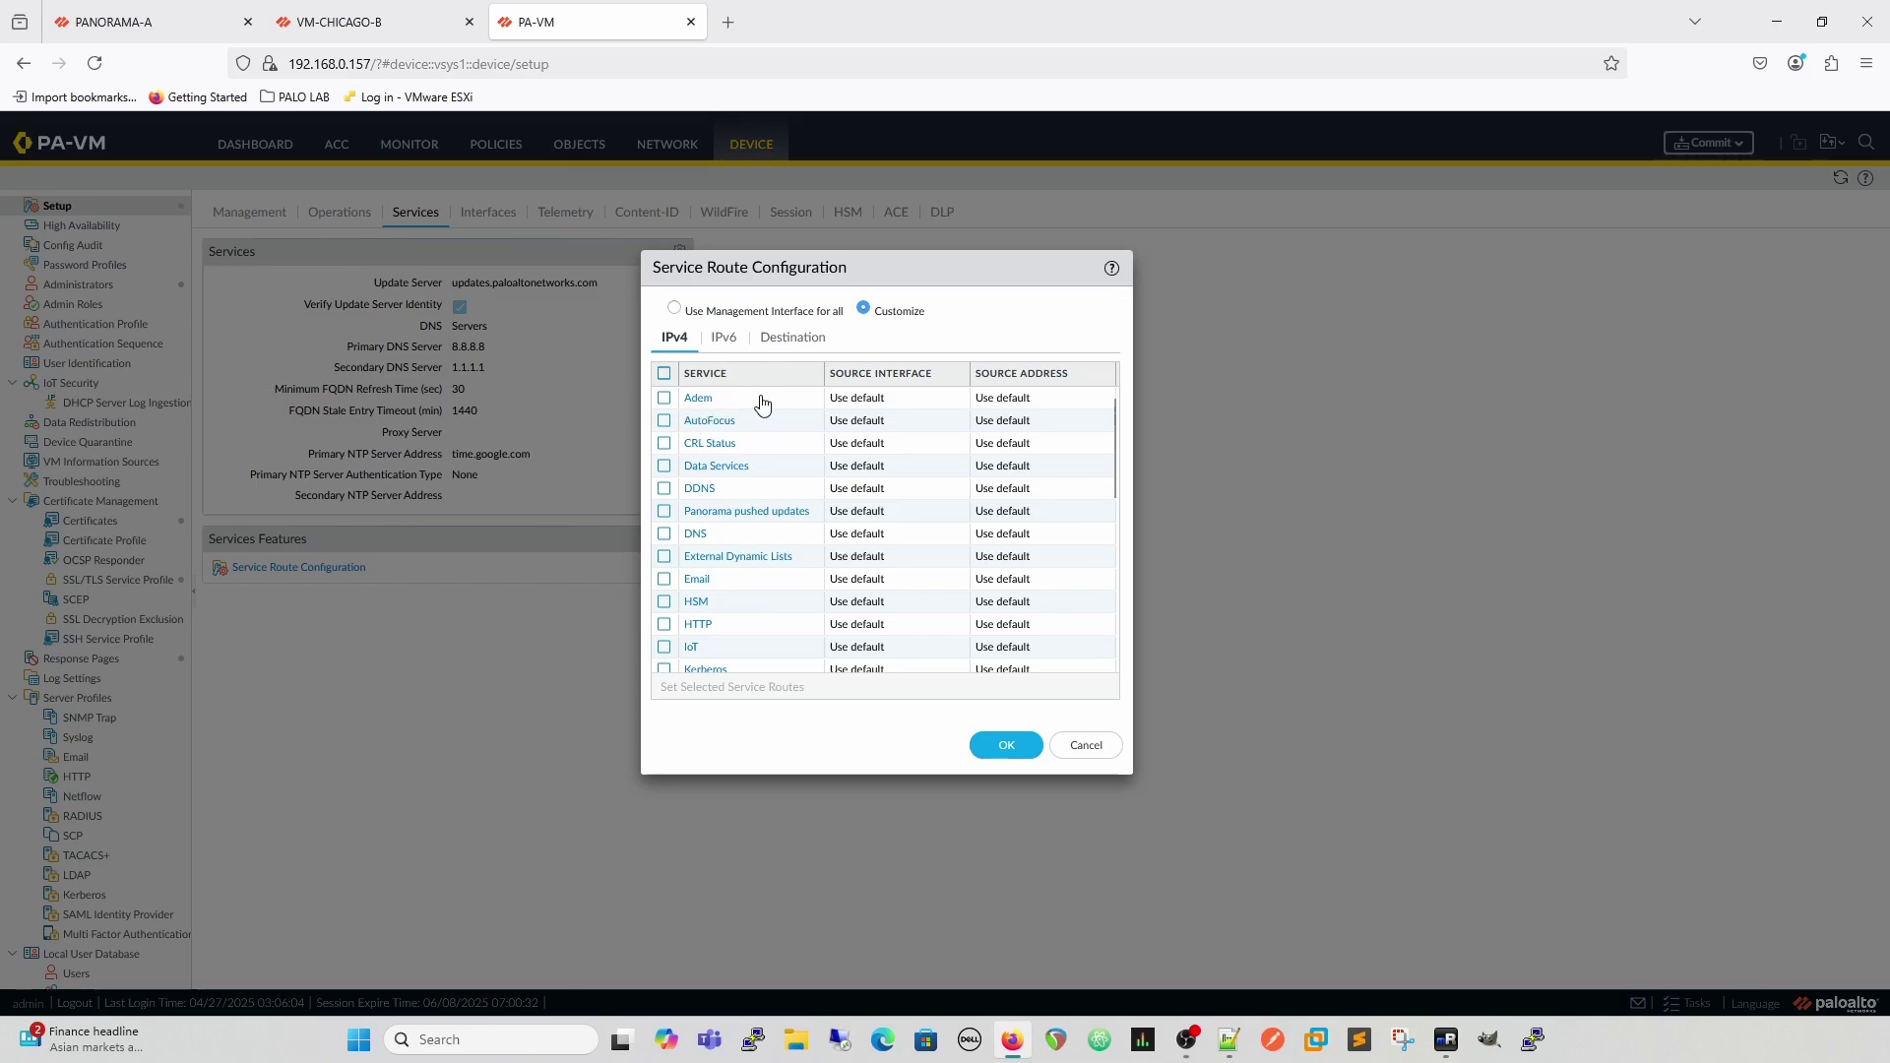
click(791, 338)
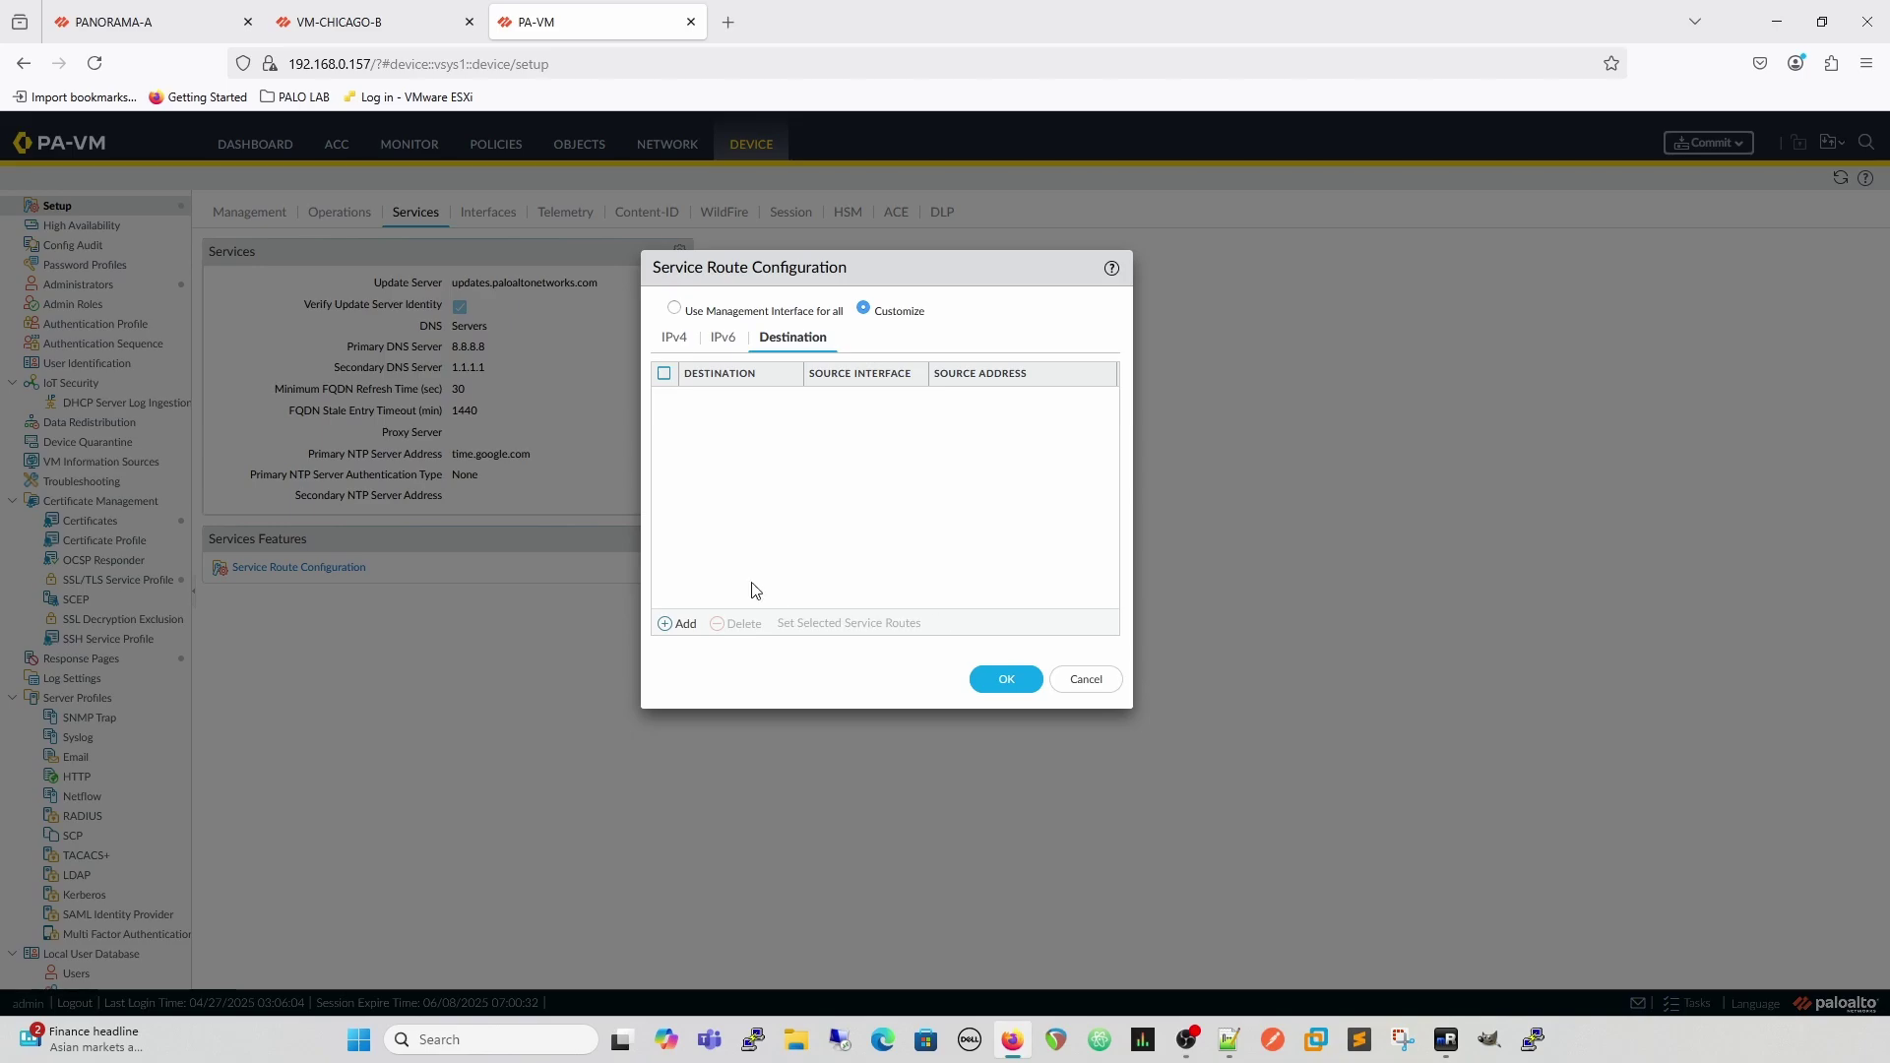
click(684, 626)
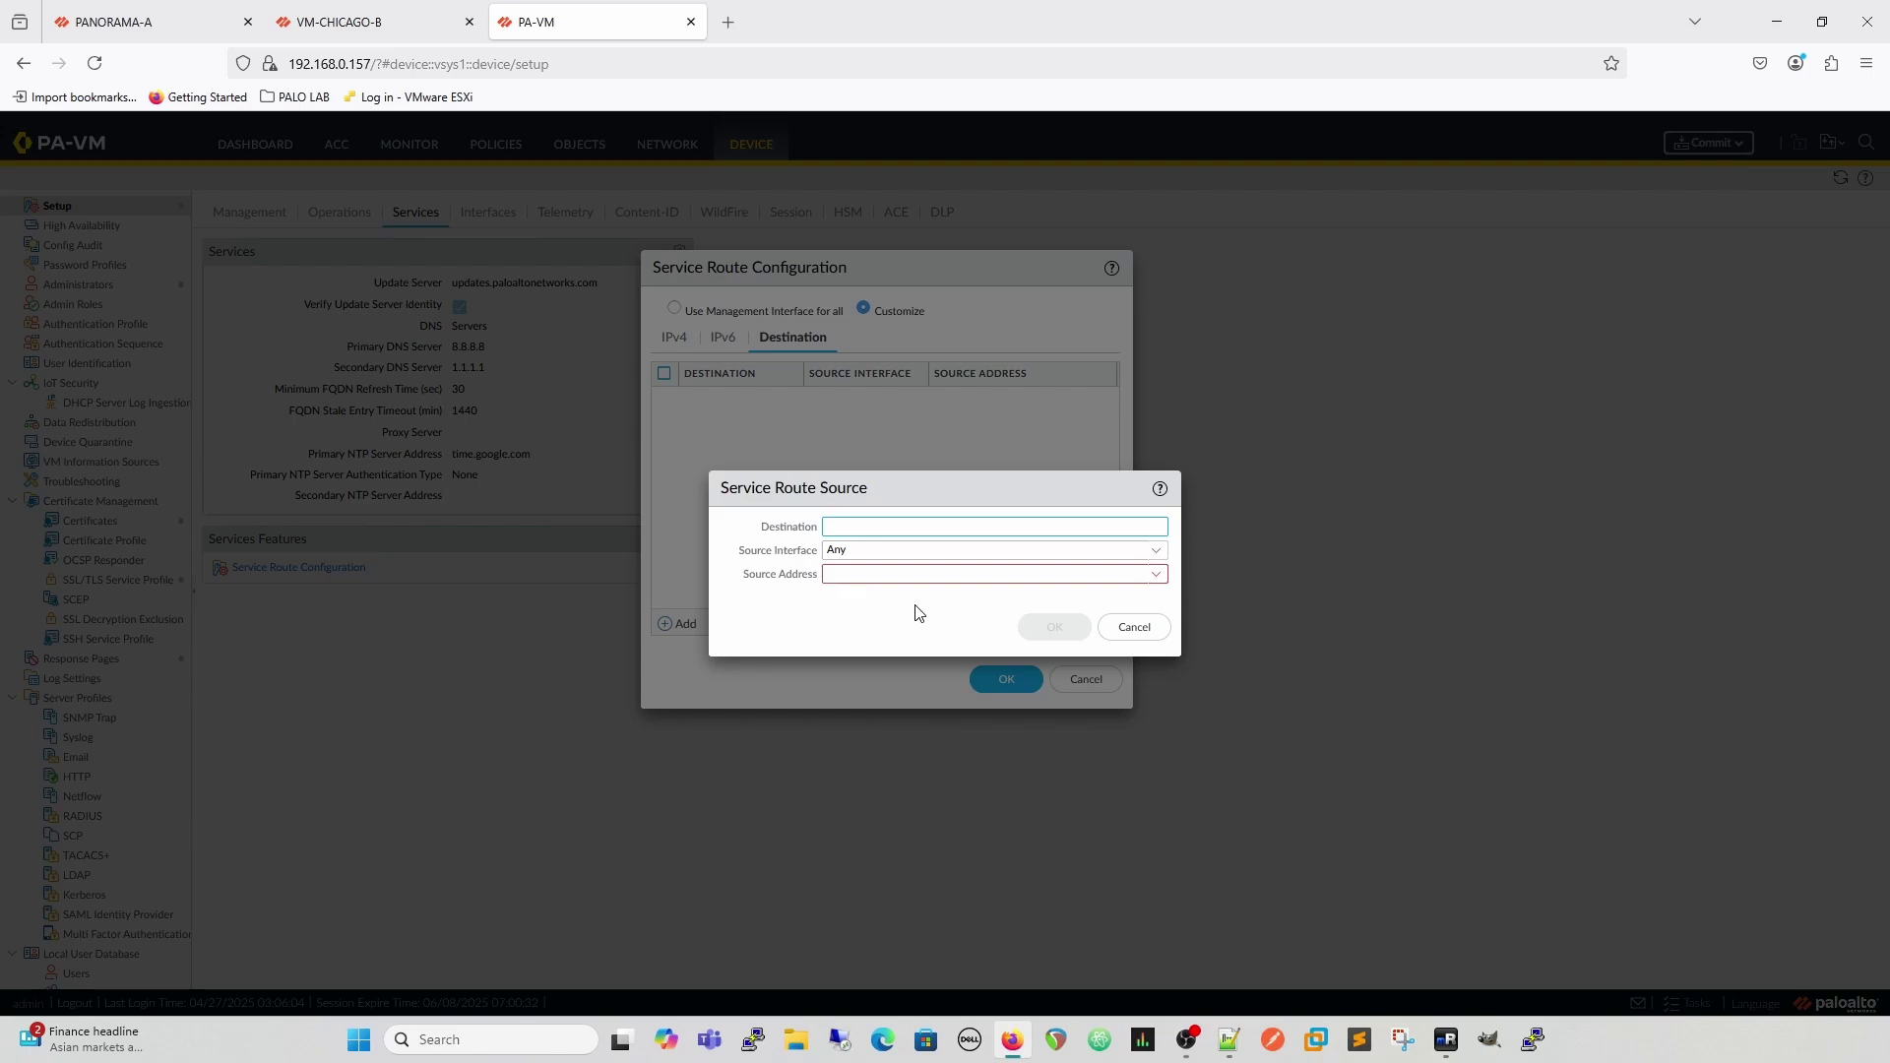
click(1135, 630)
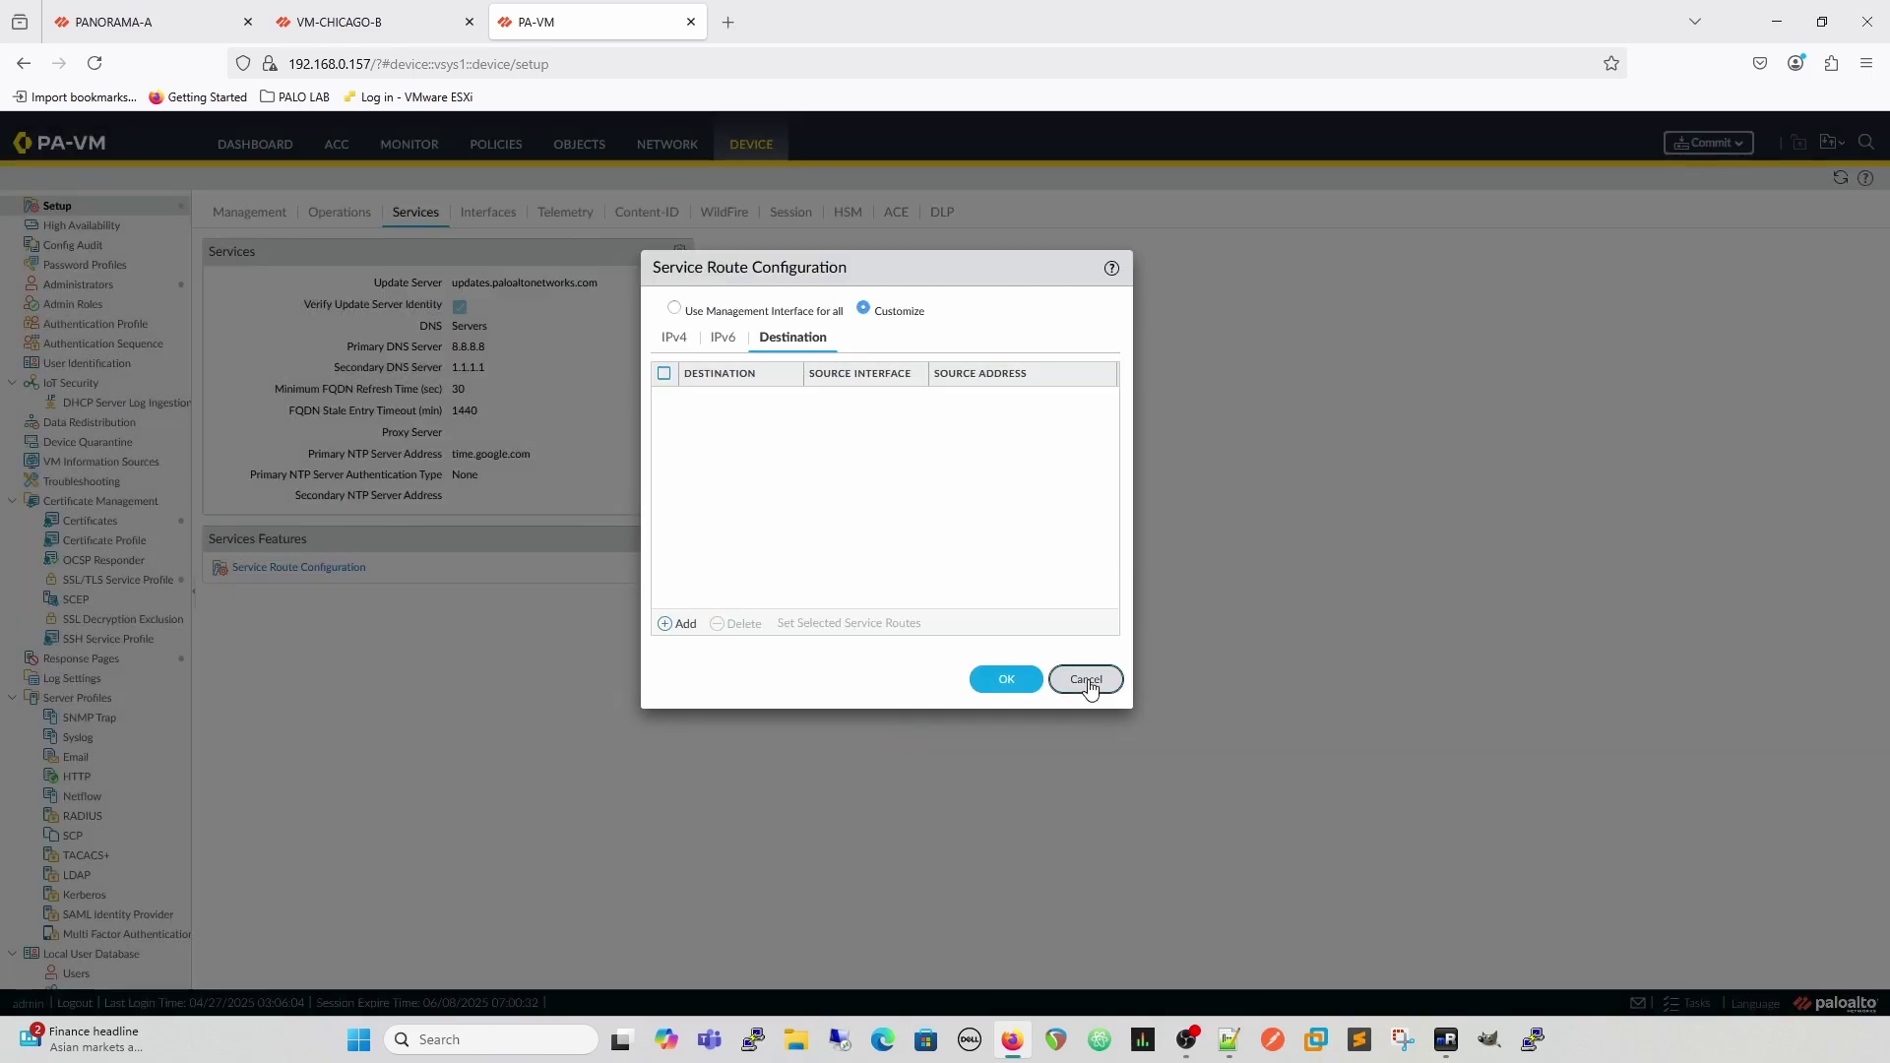
click(1085, 680)
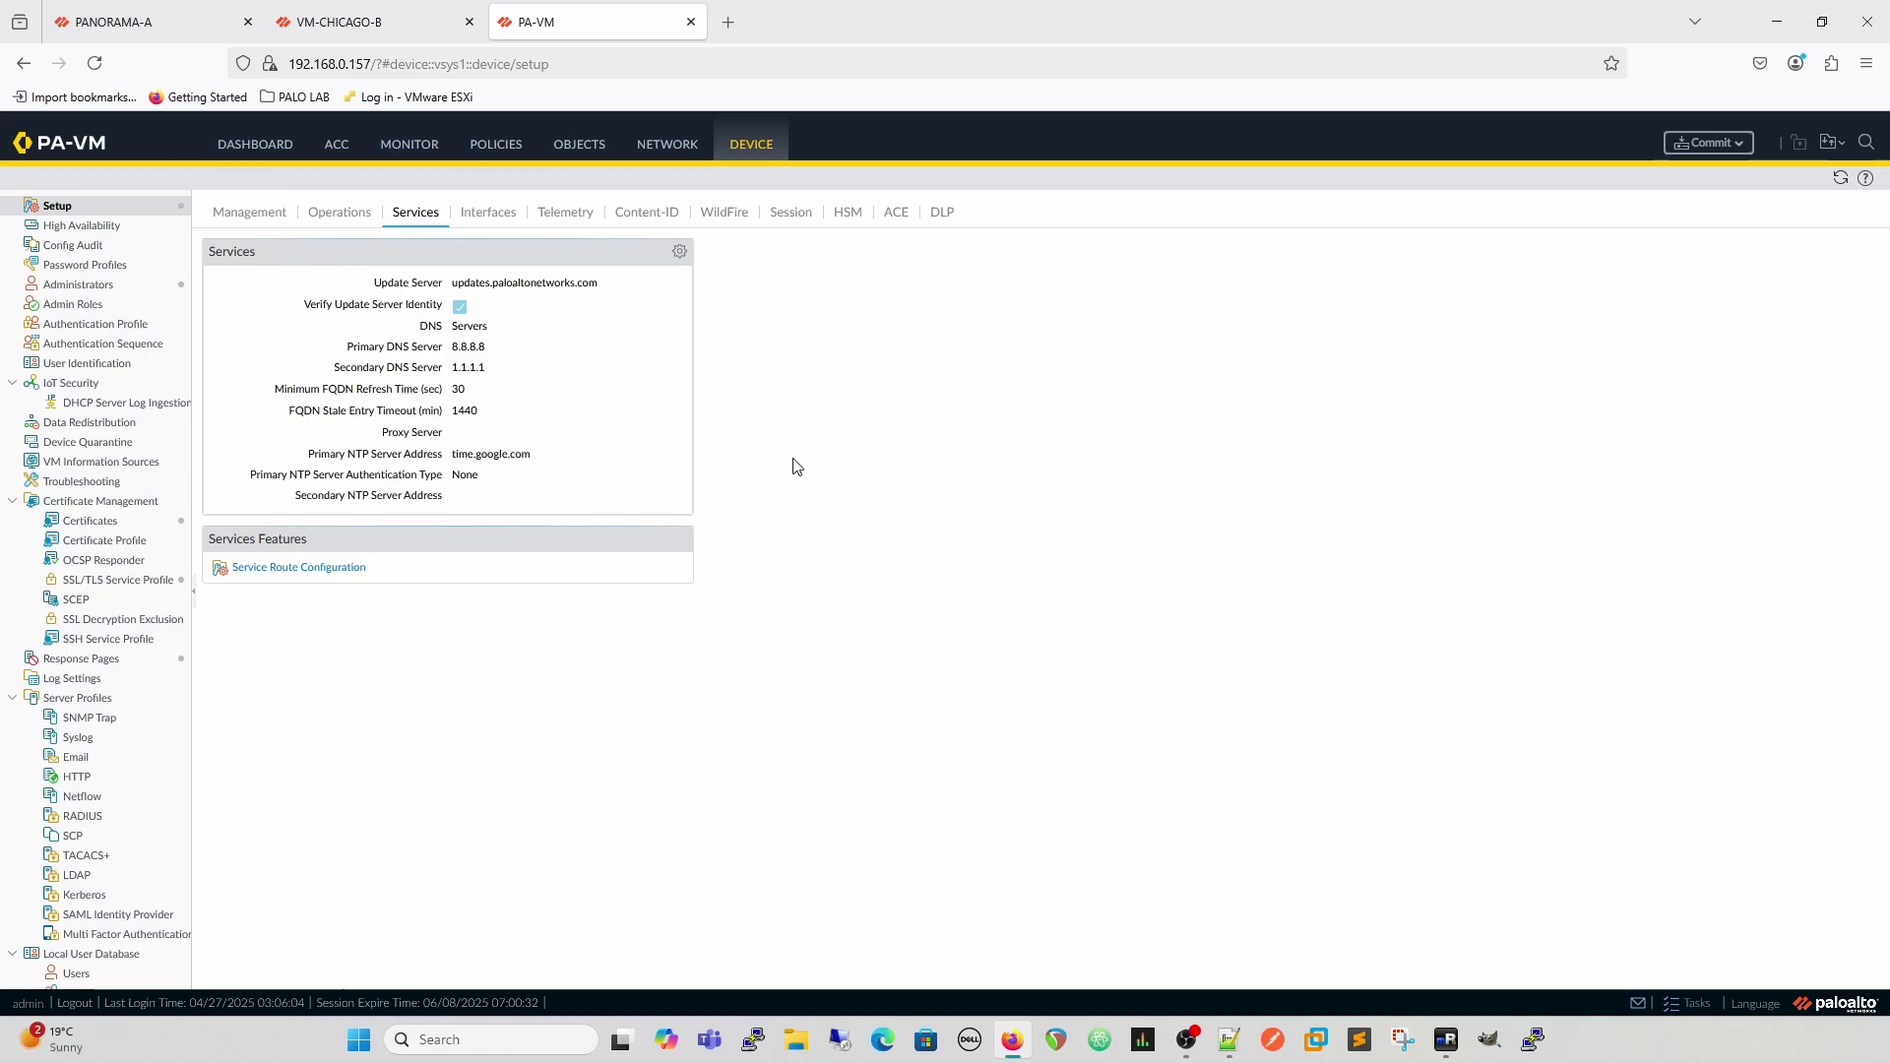
Step: Review the firewall's telemetry settings and its management settings, from the general and Panorama settings down to logging and reporting
click(546, 215)
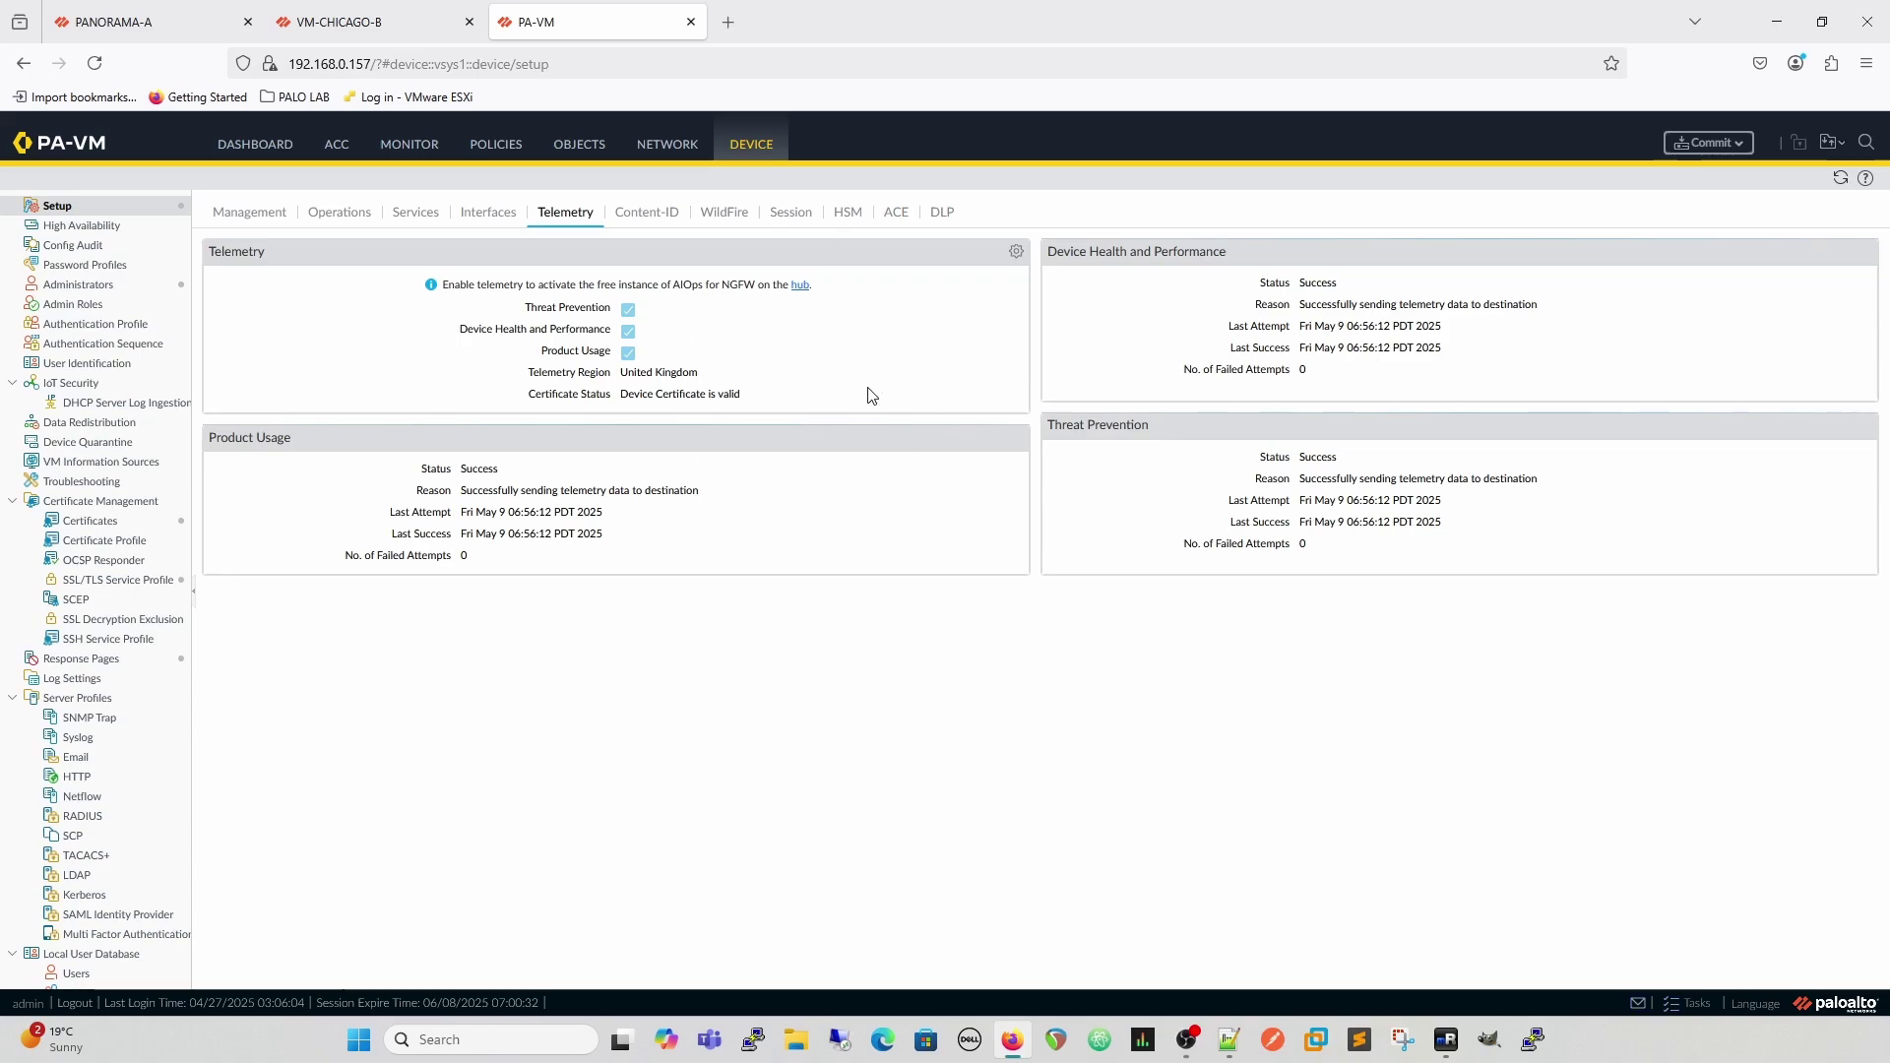
click(250, 214)
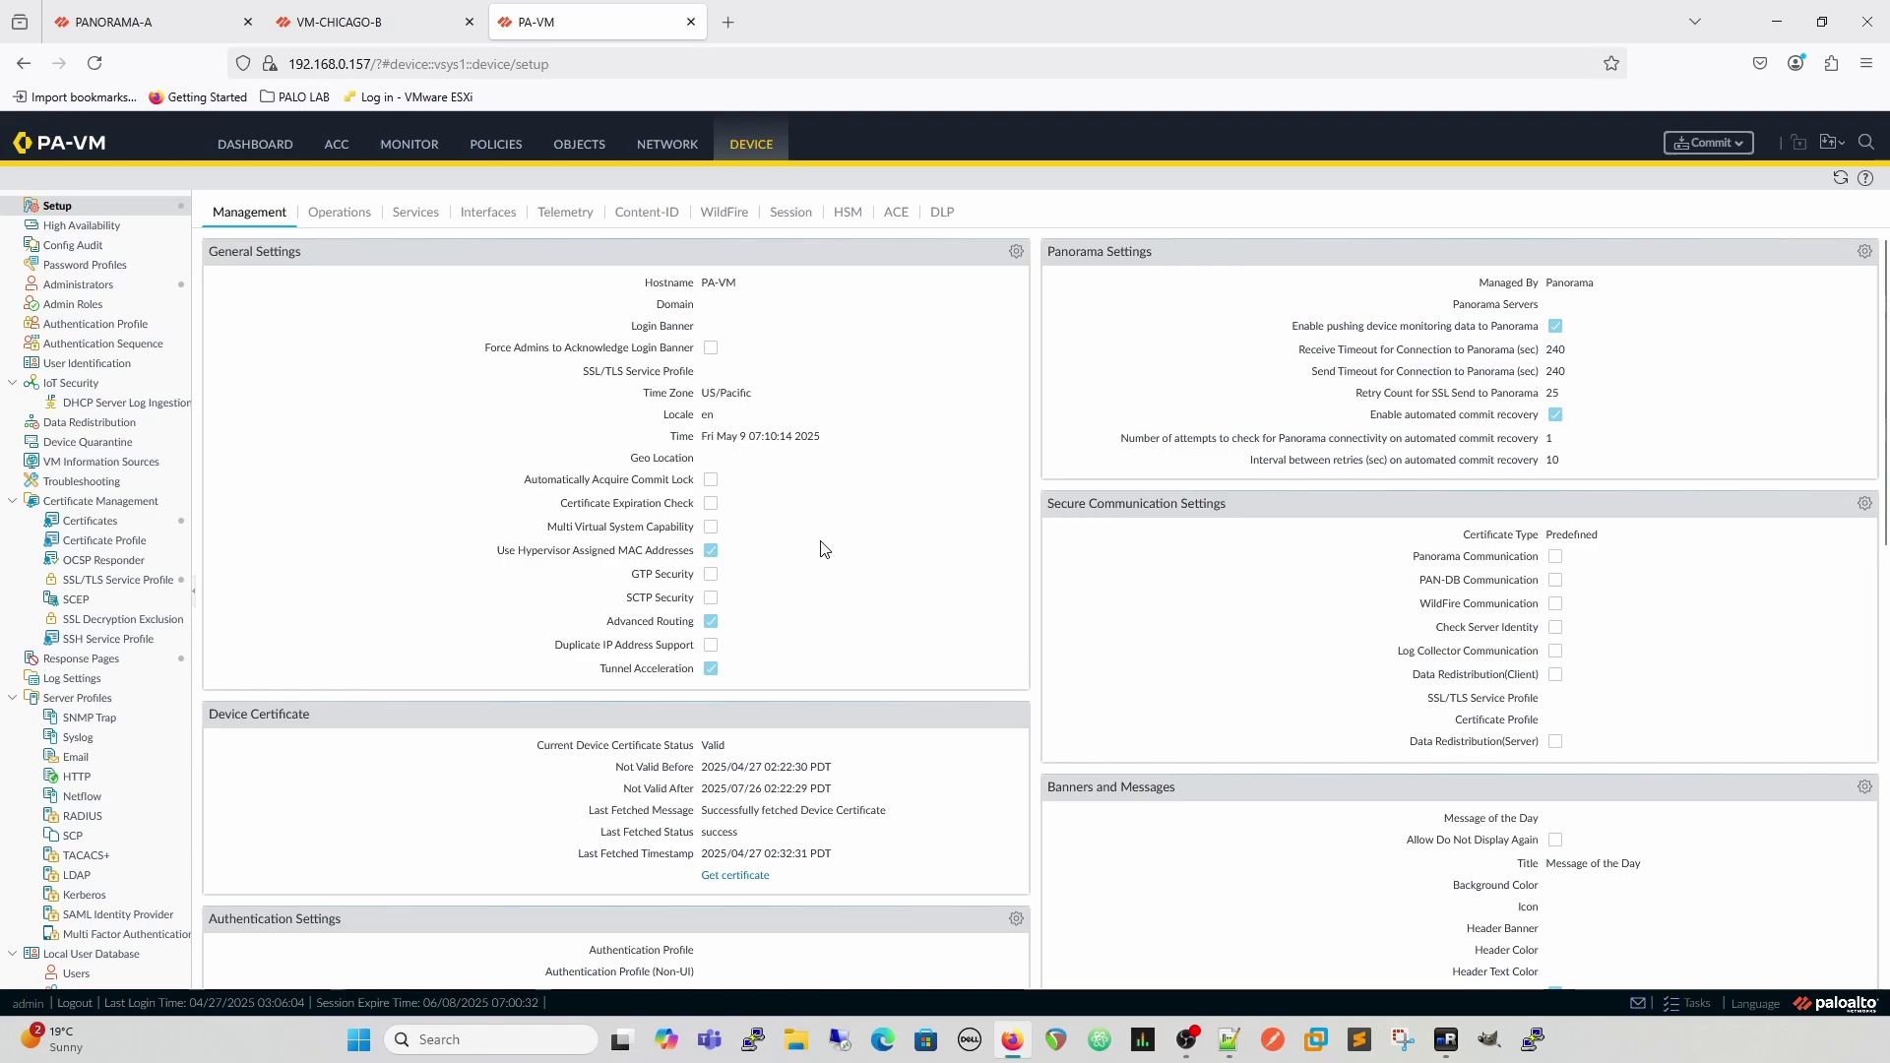
scroll(874, 600, down, 2)
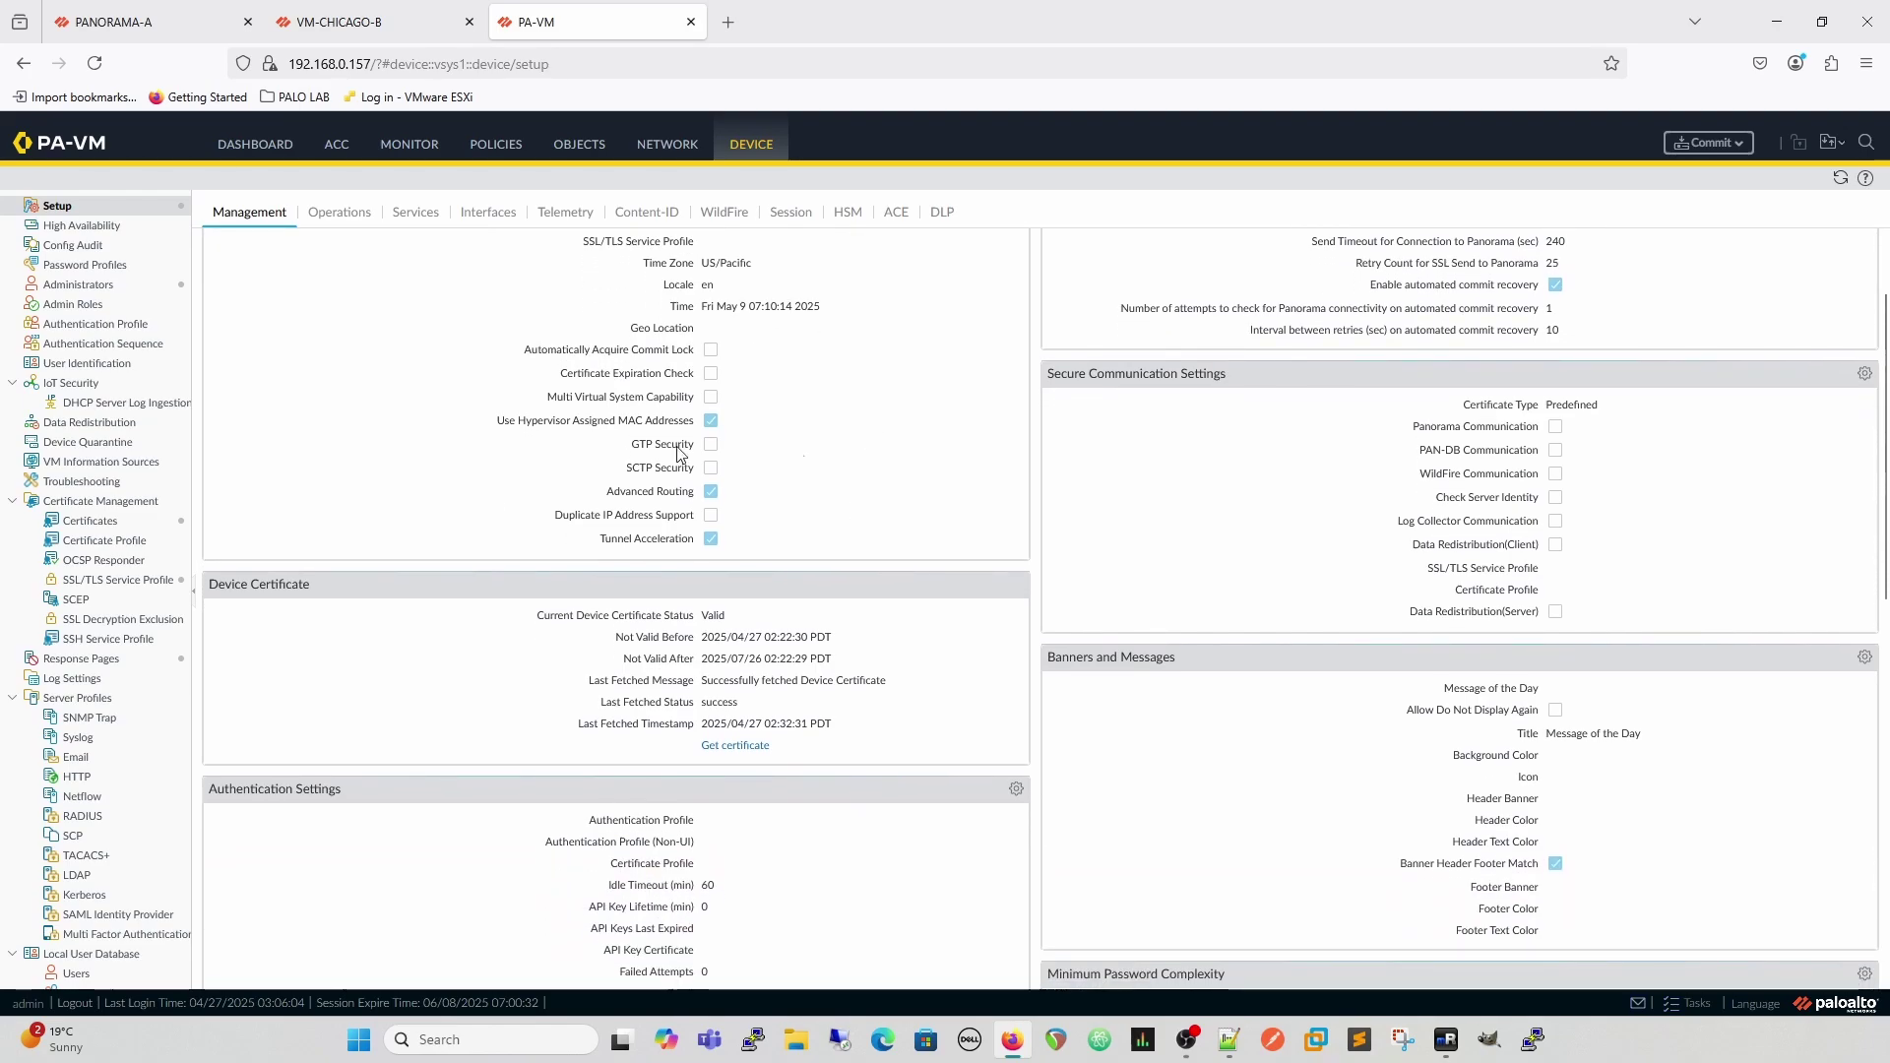
scroll(1470, 431, up, 2)
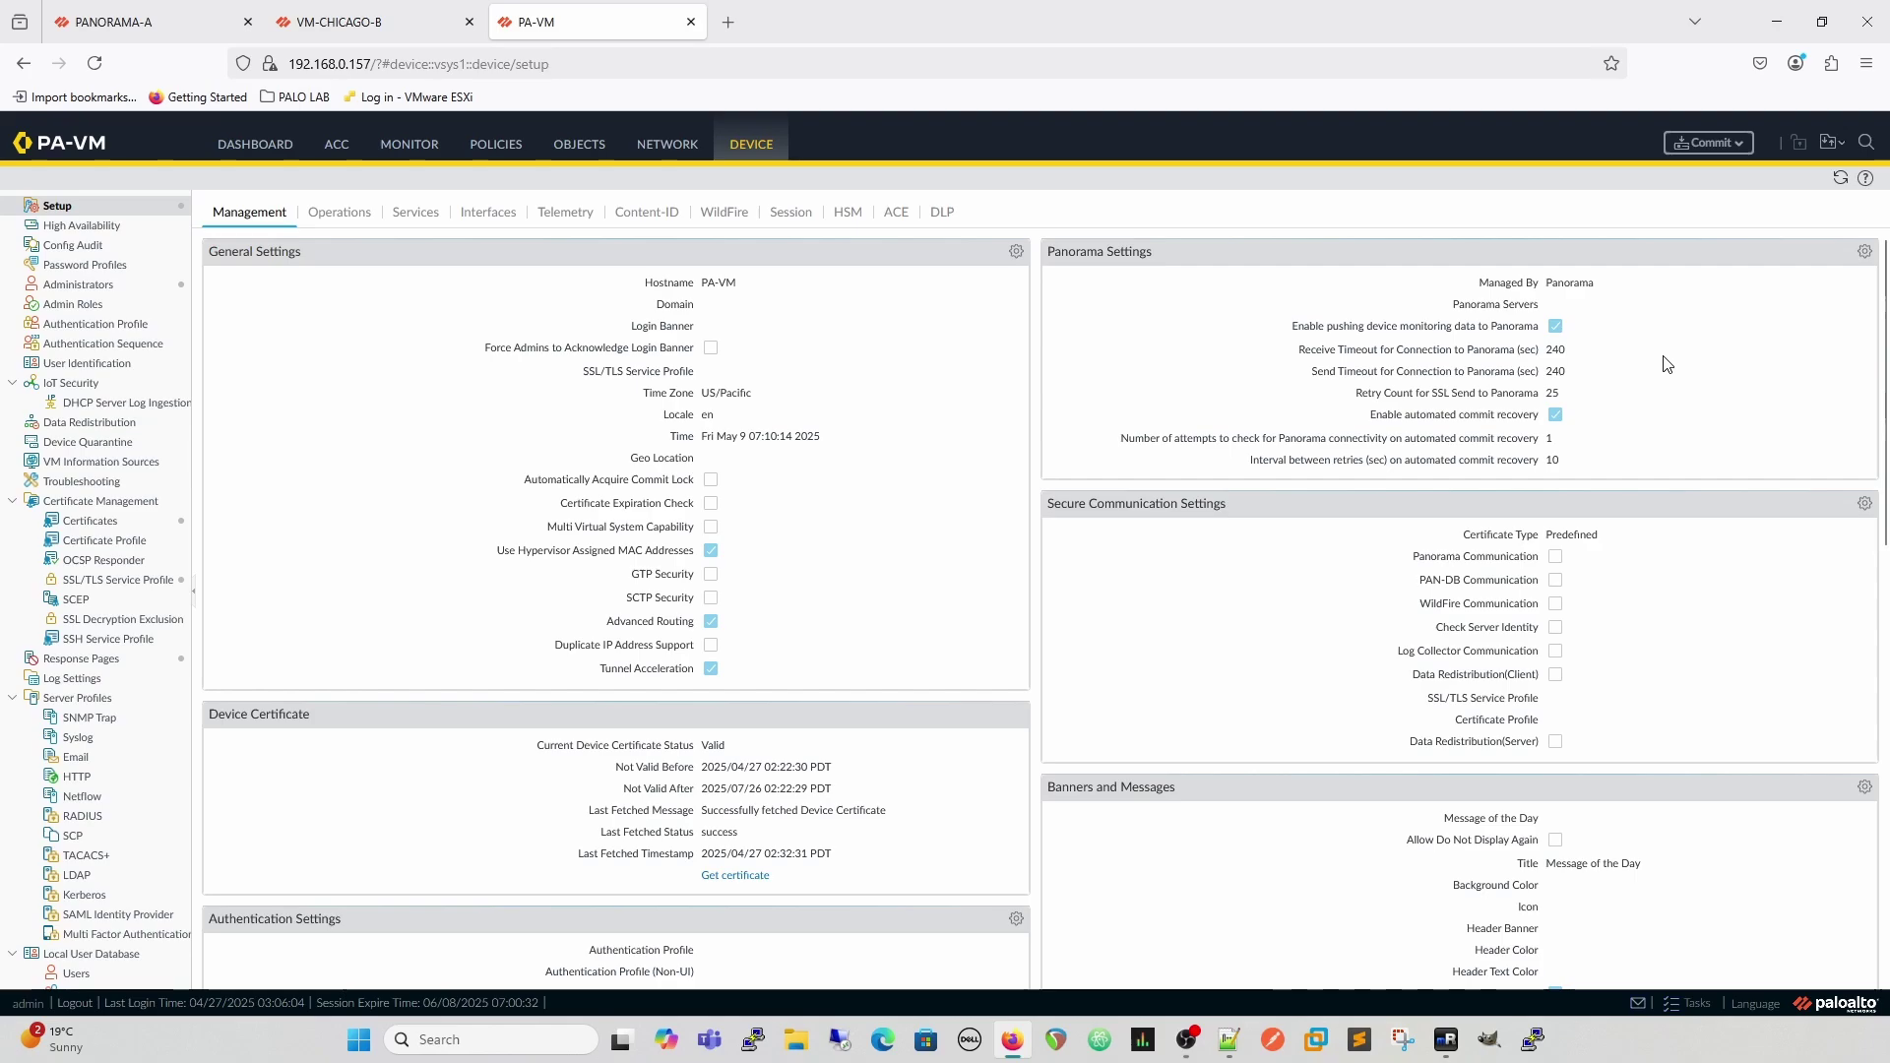
scroll(1605, 301, down, 4)
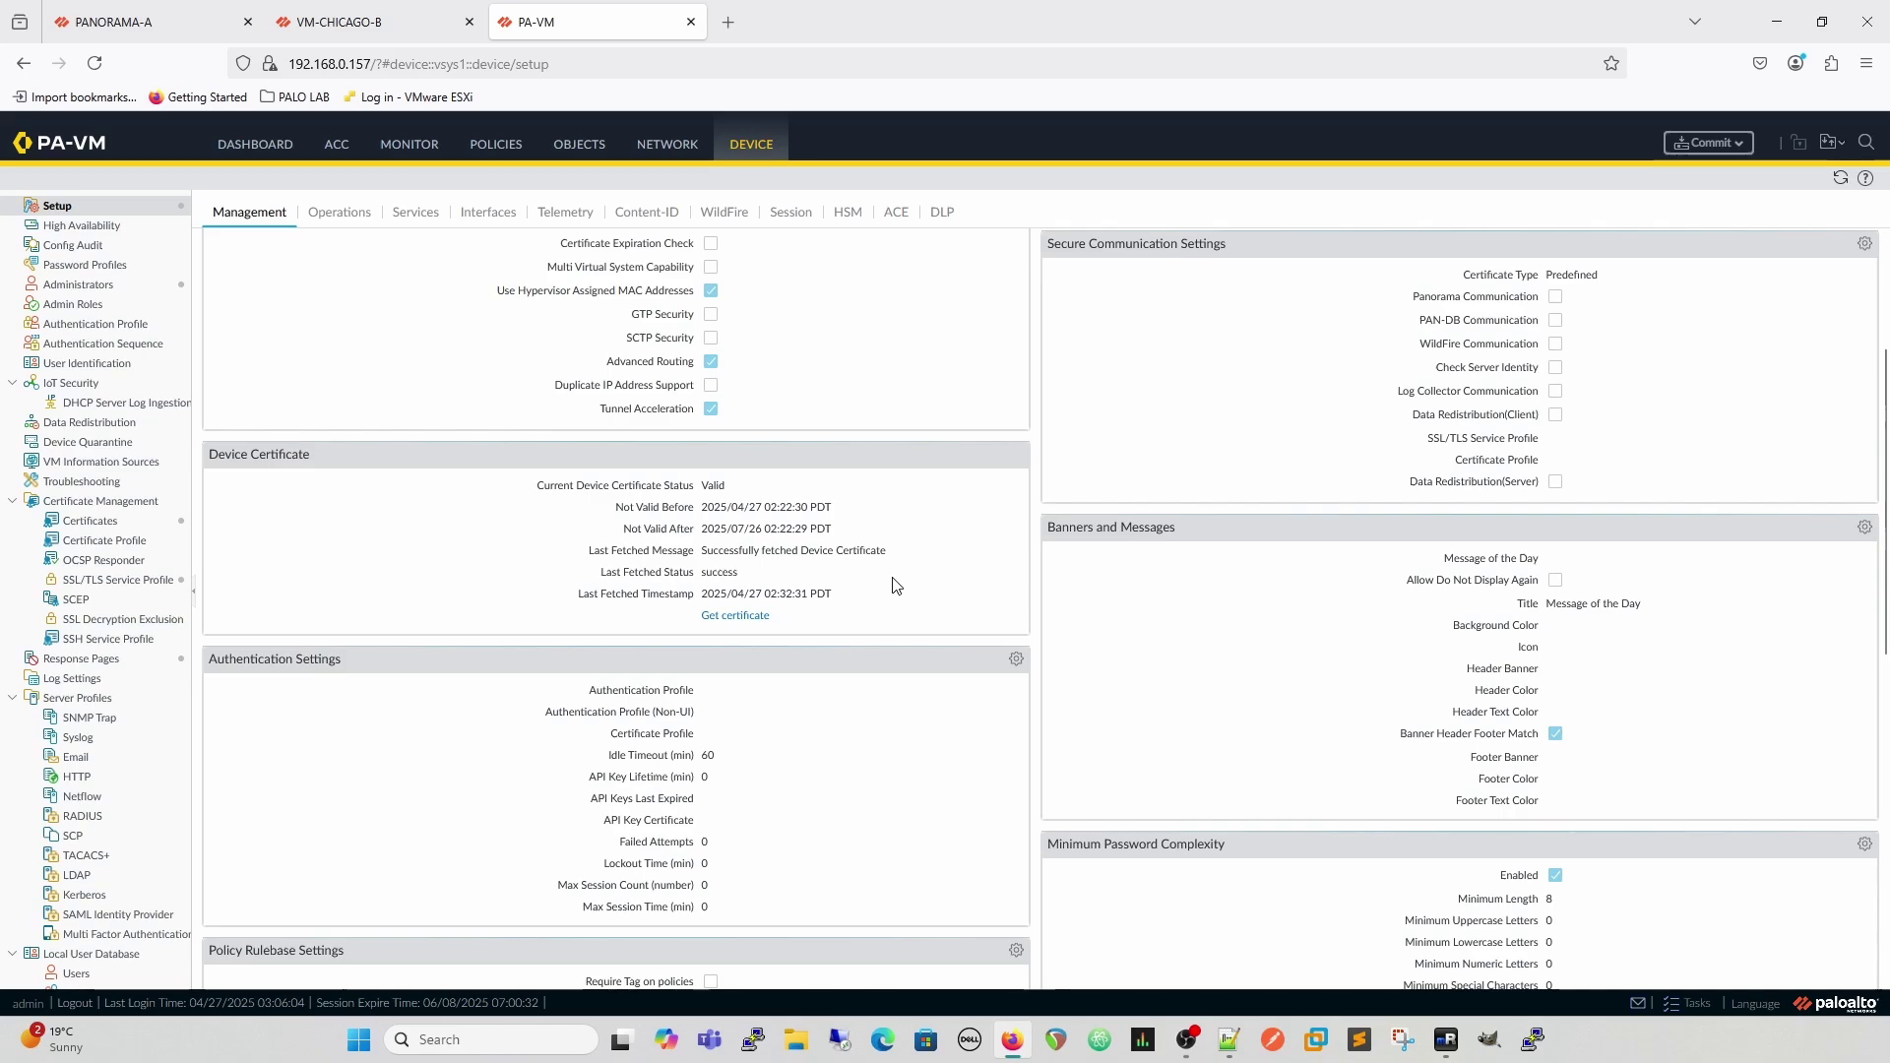
scroll(914, 552, down, 3)
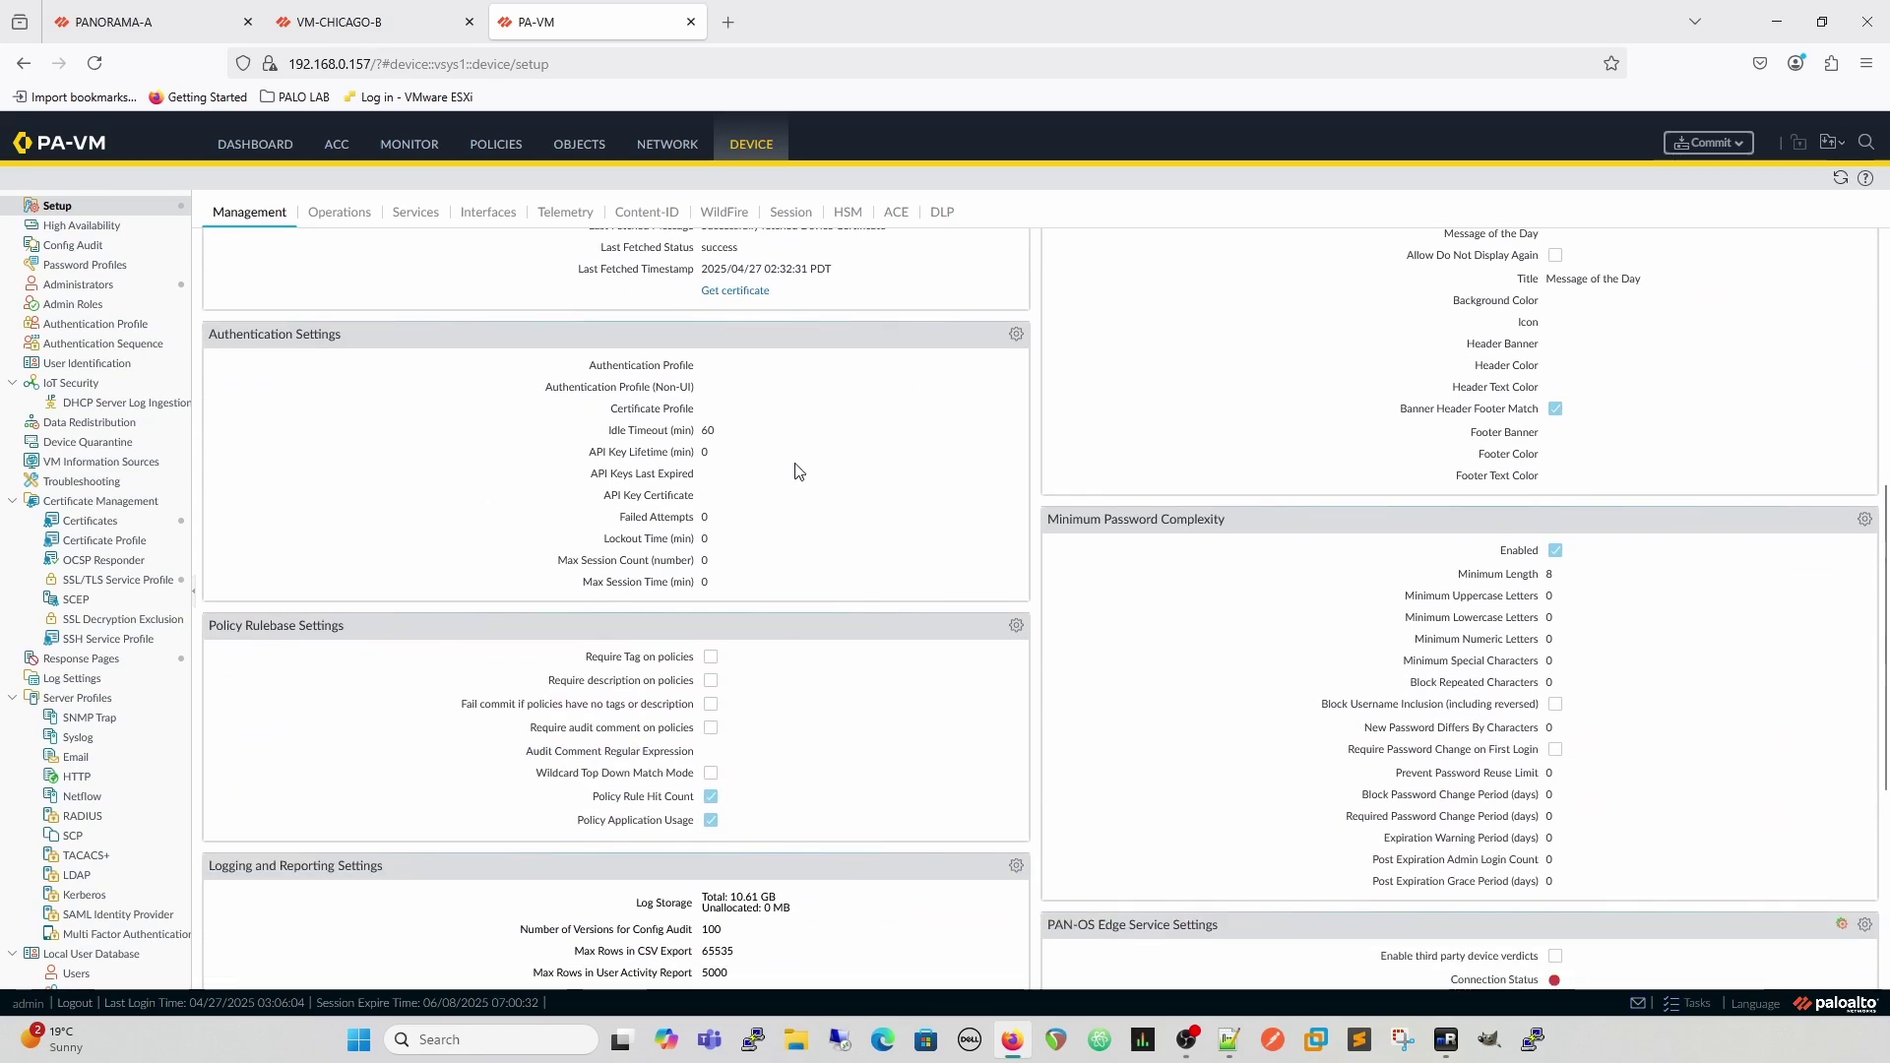
scroll(803, 448, down, 2)
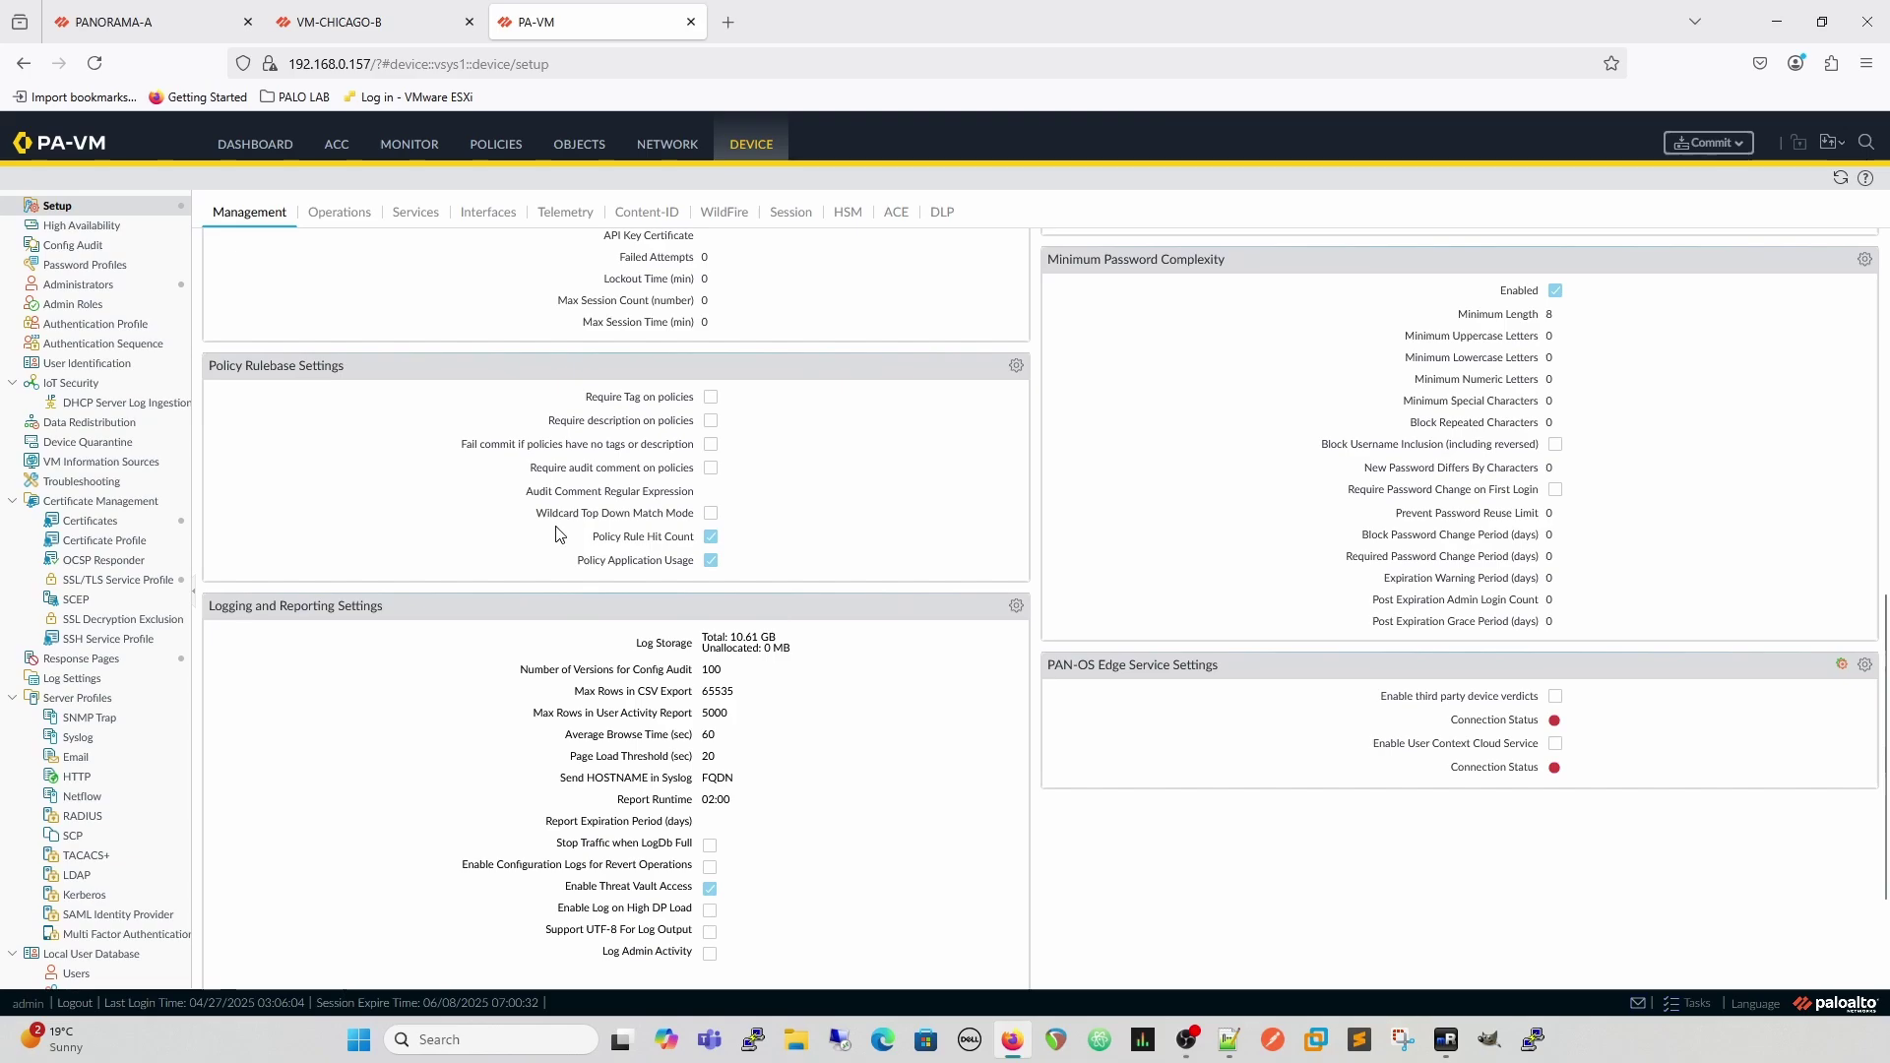
scroll(801, 726, down, 1)
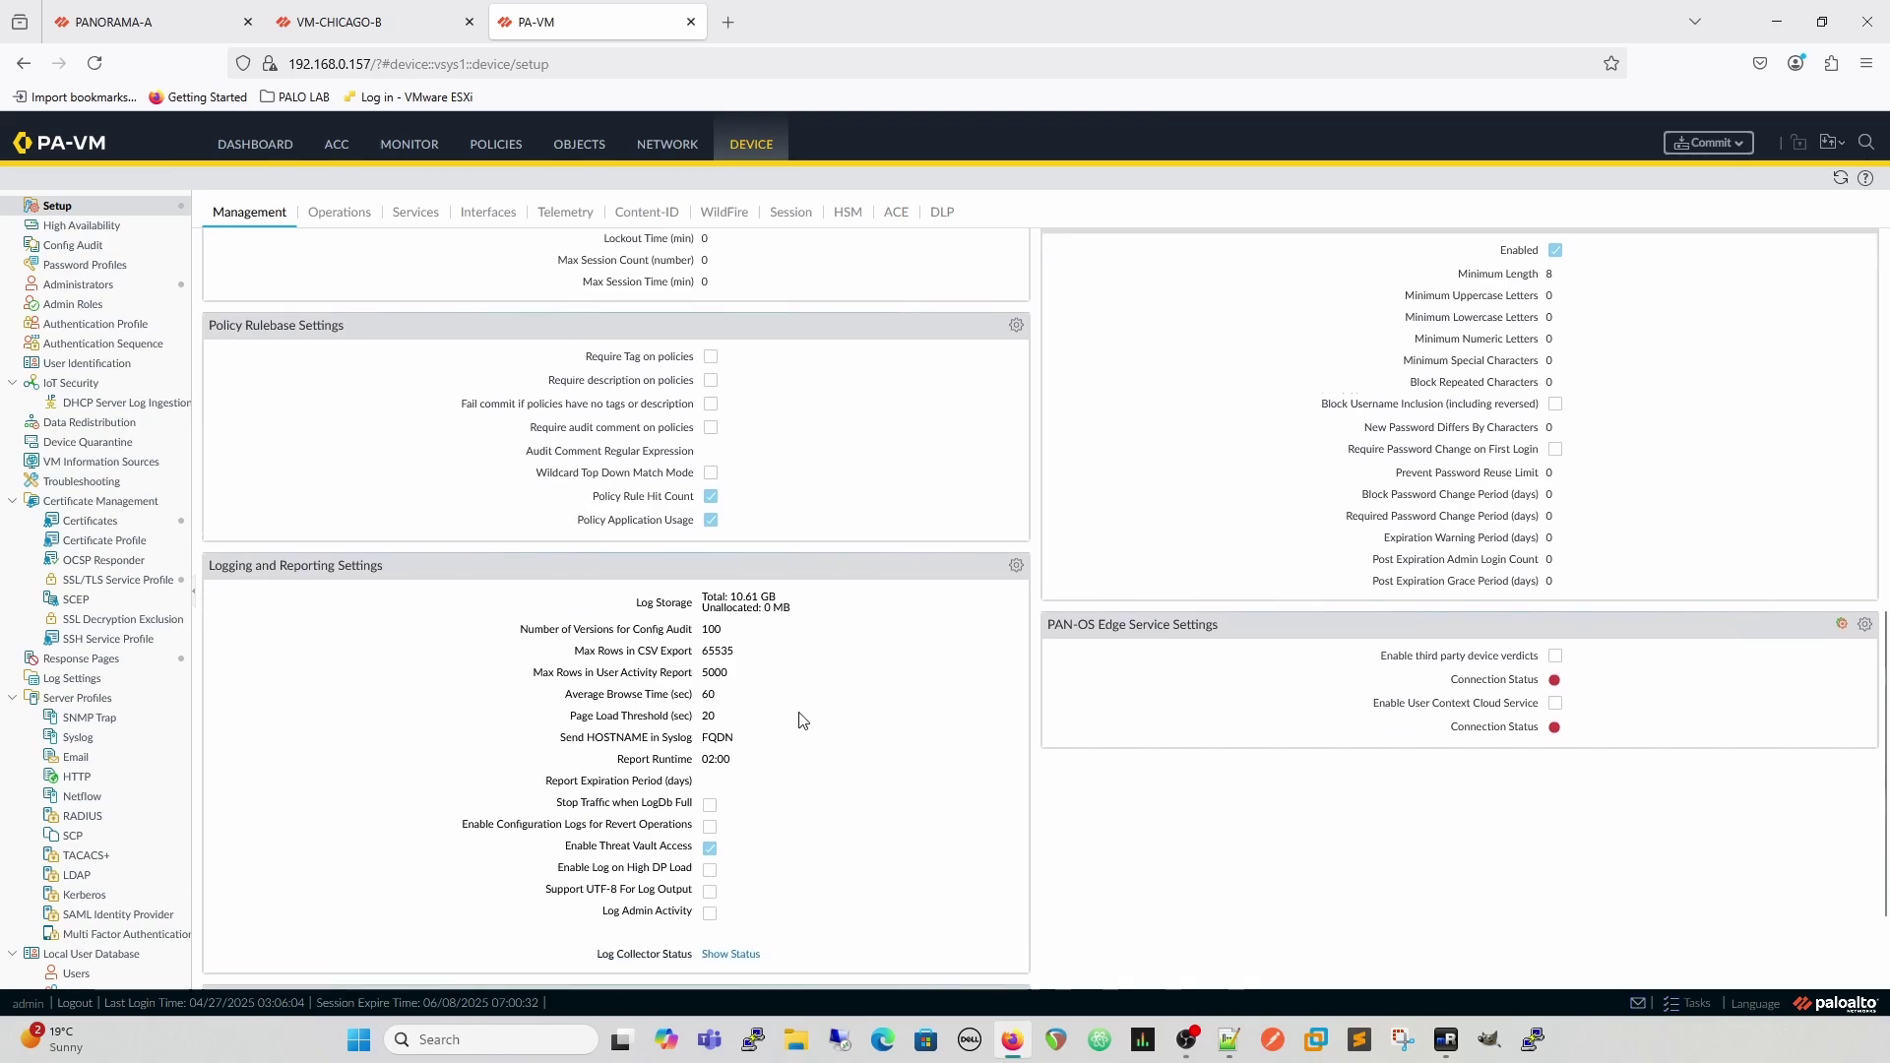
scroll(848, 650, up, 10)
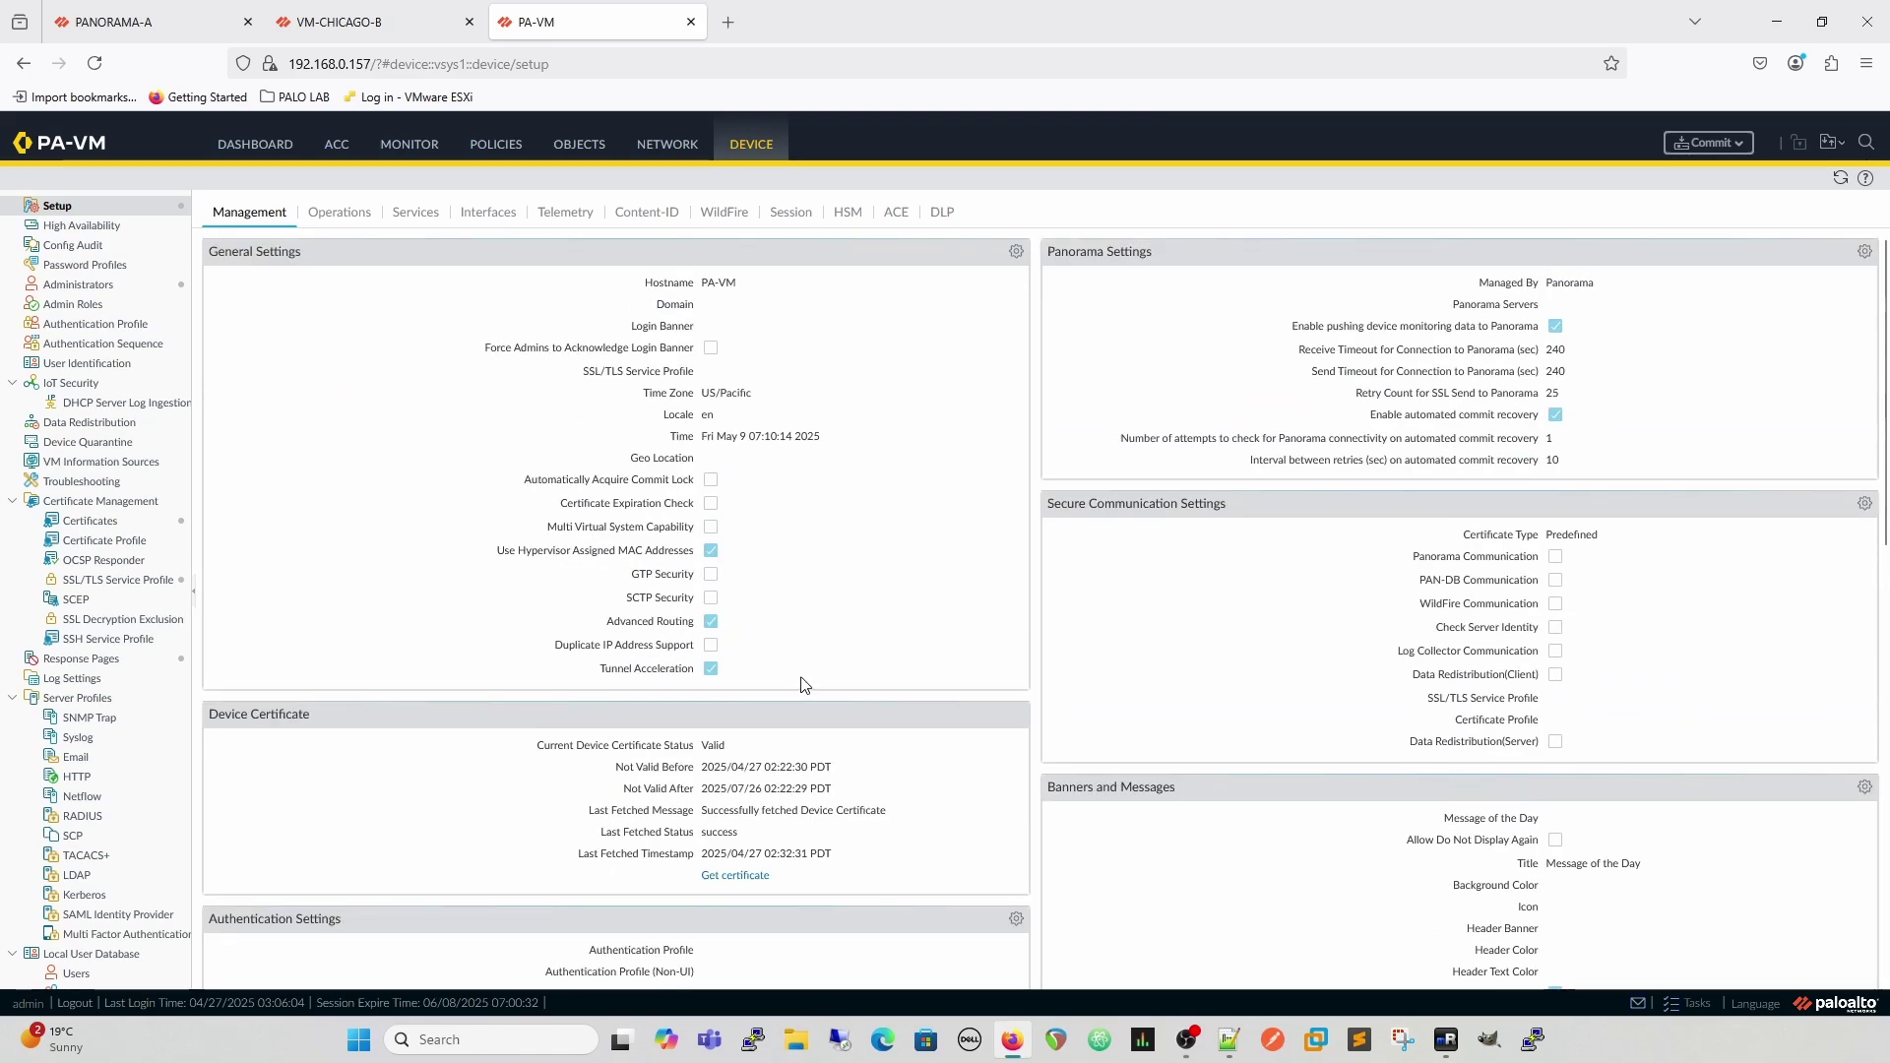
Step: Switch to the VM-CHICAGO-B firewall and examine its template-managed Panorama settings and management interface settings without changing them
click(336, 17)
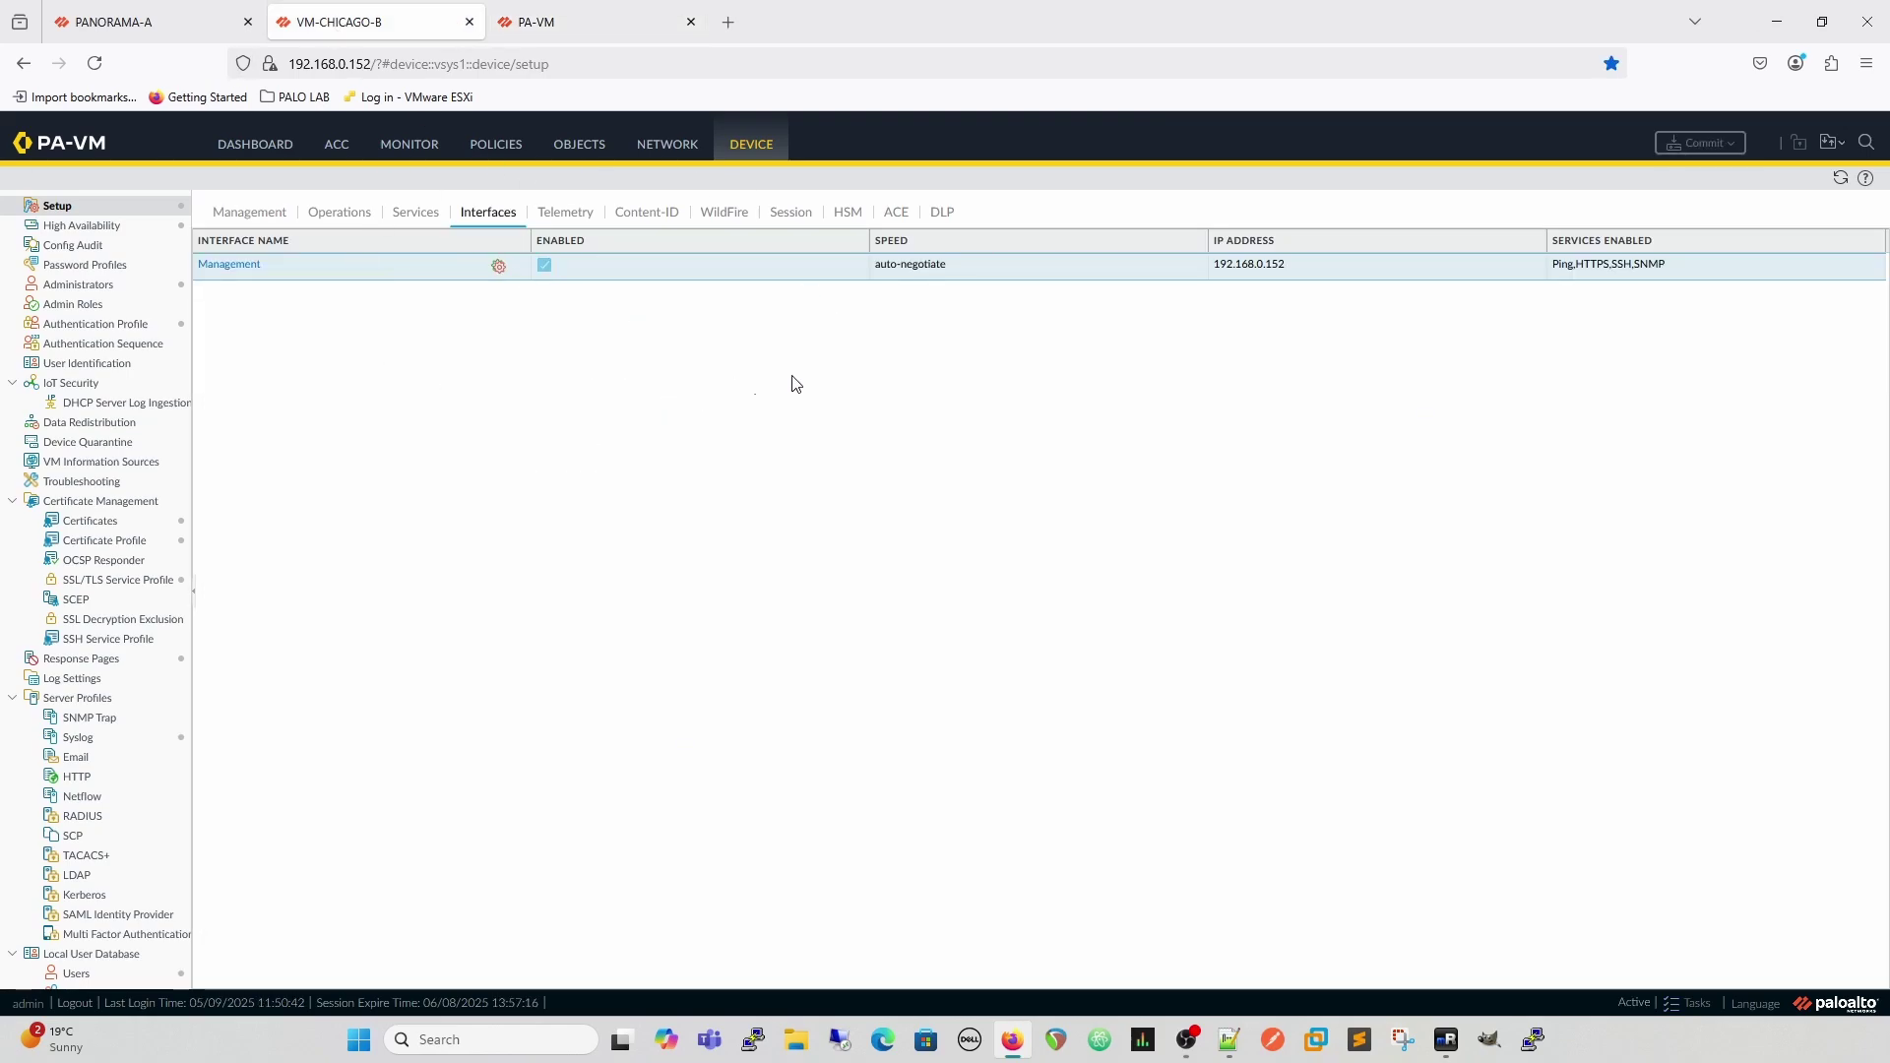
click(244, 211)
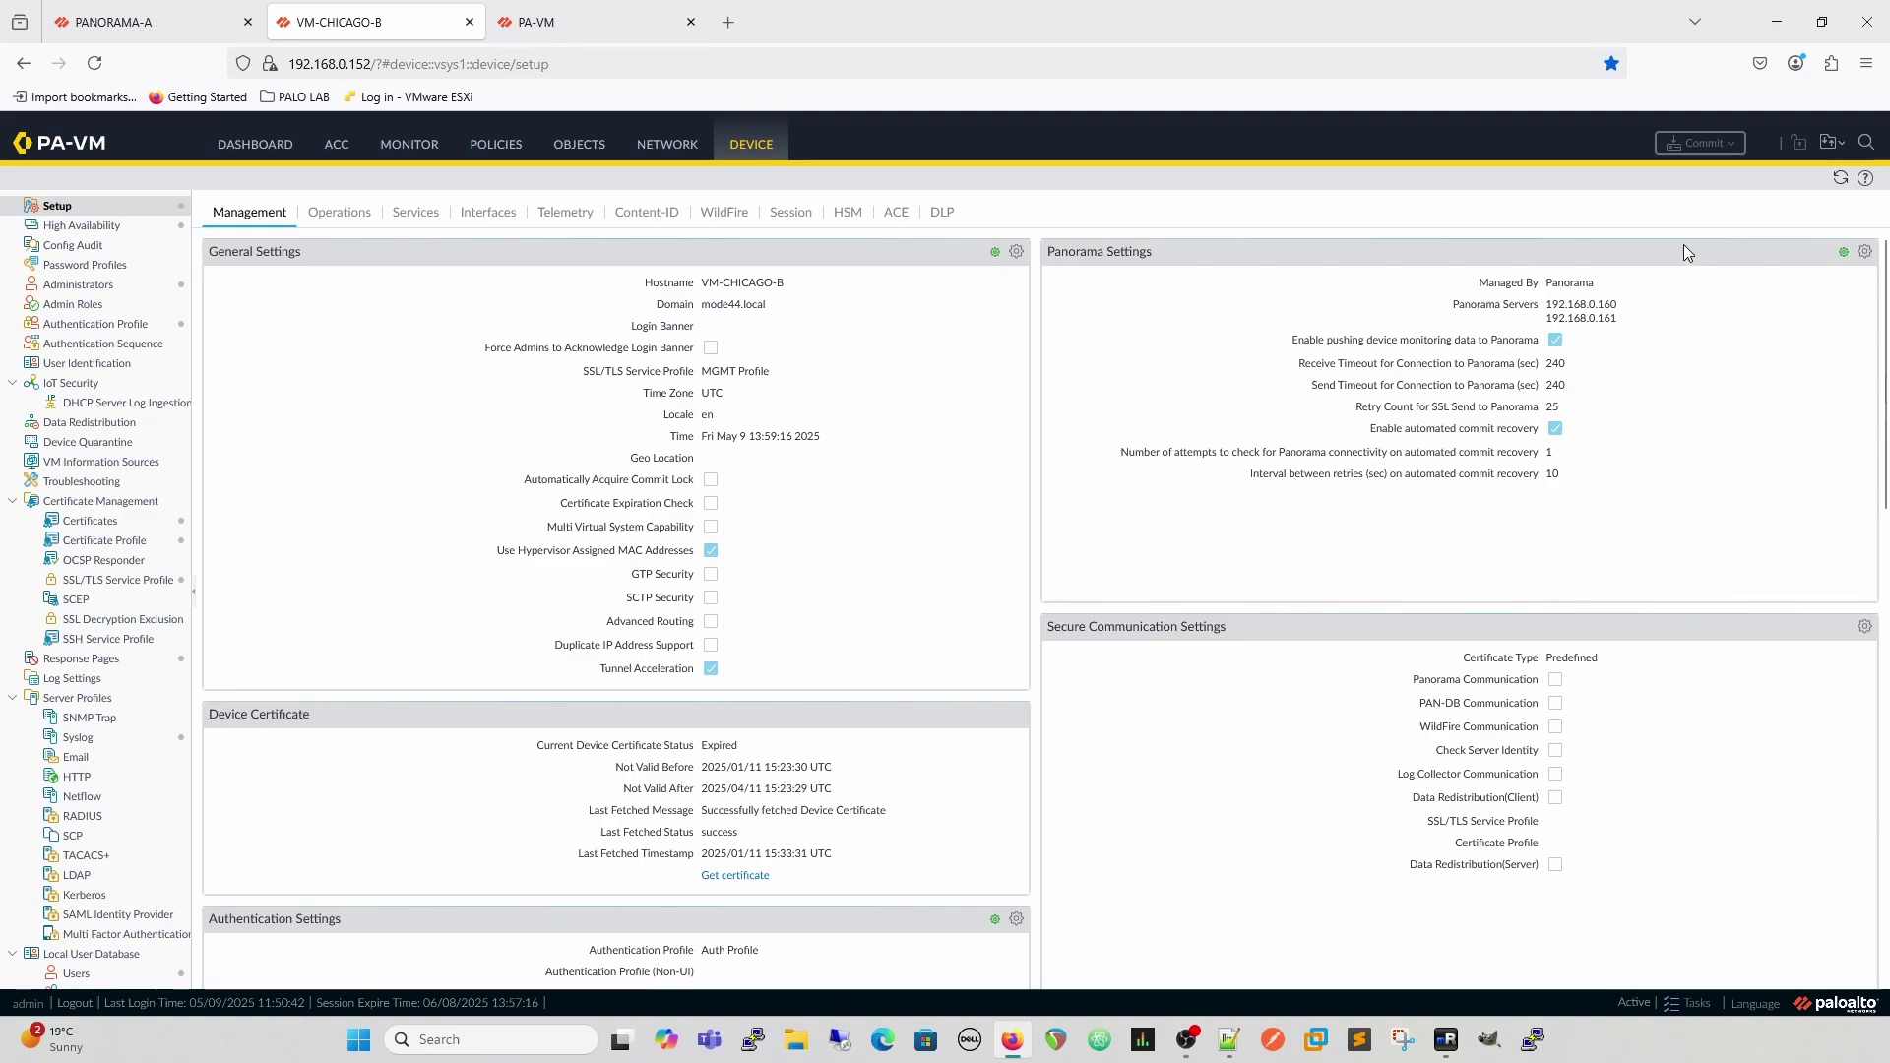
click(490, 213)
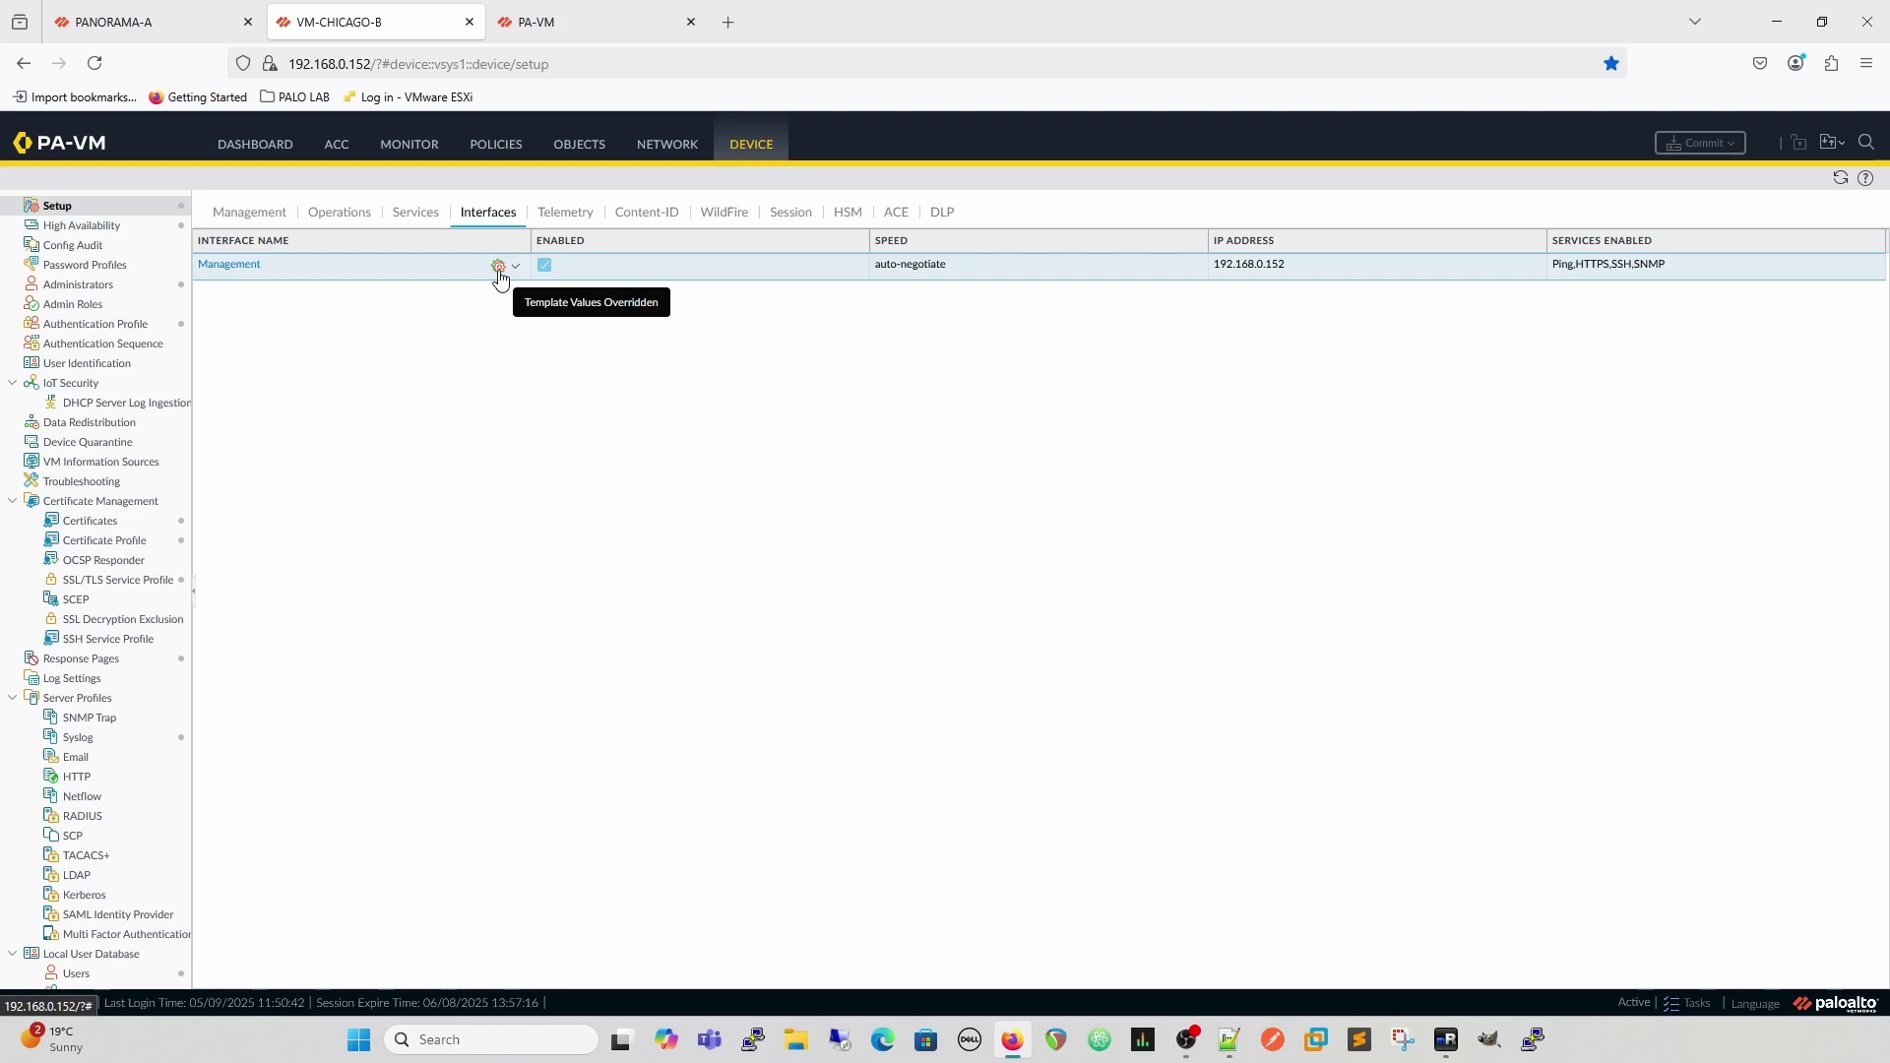
click(229, 264)
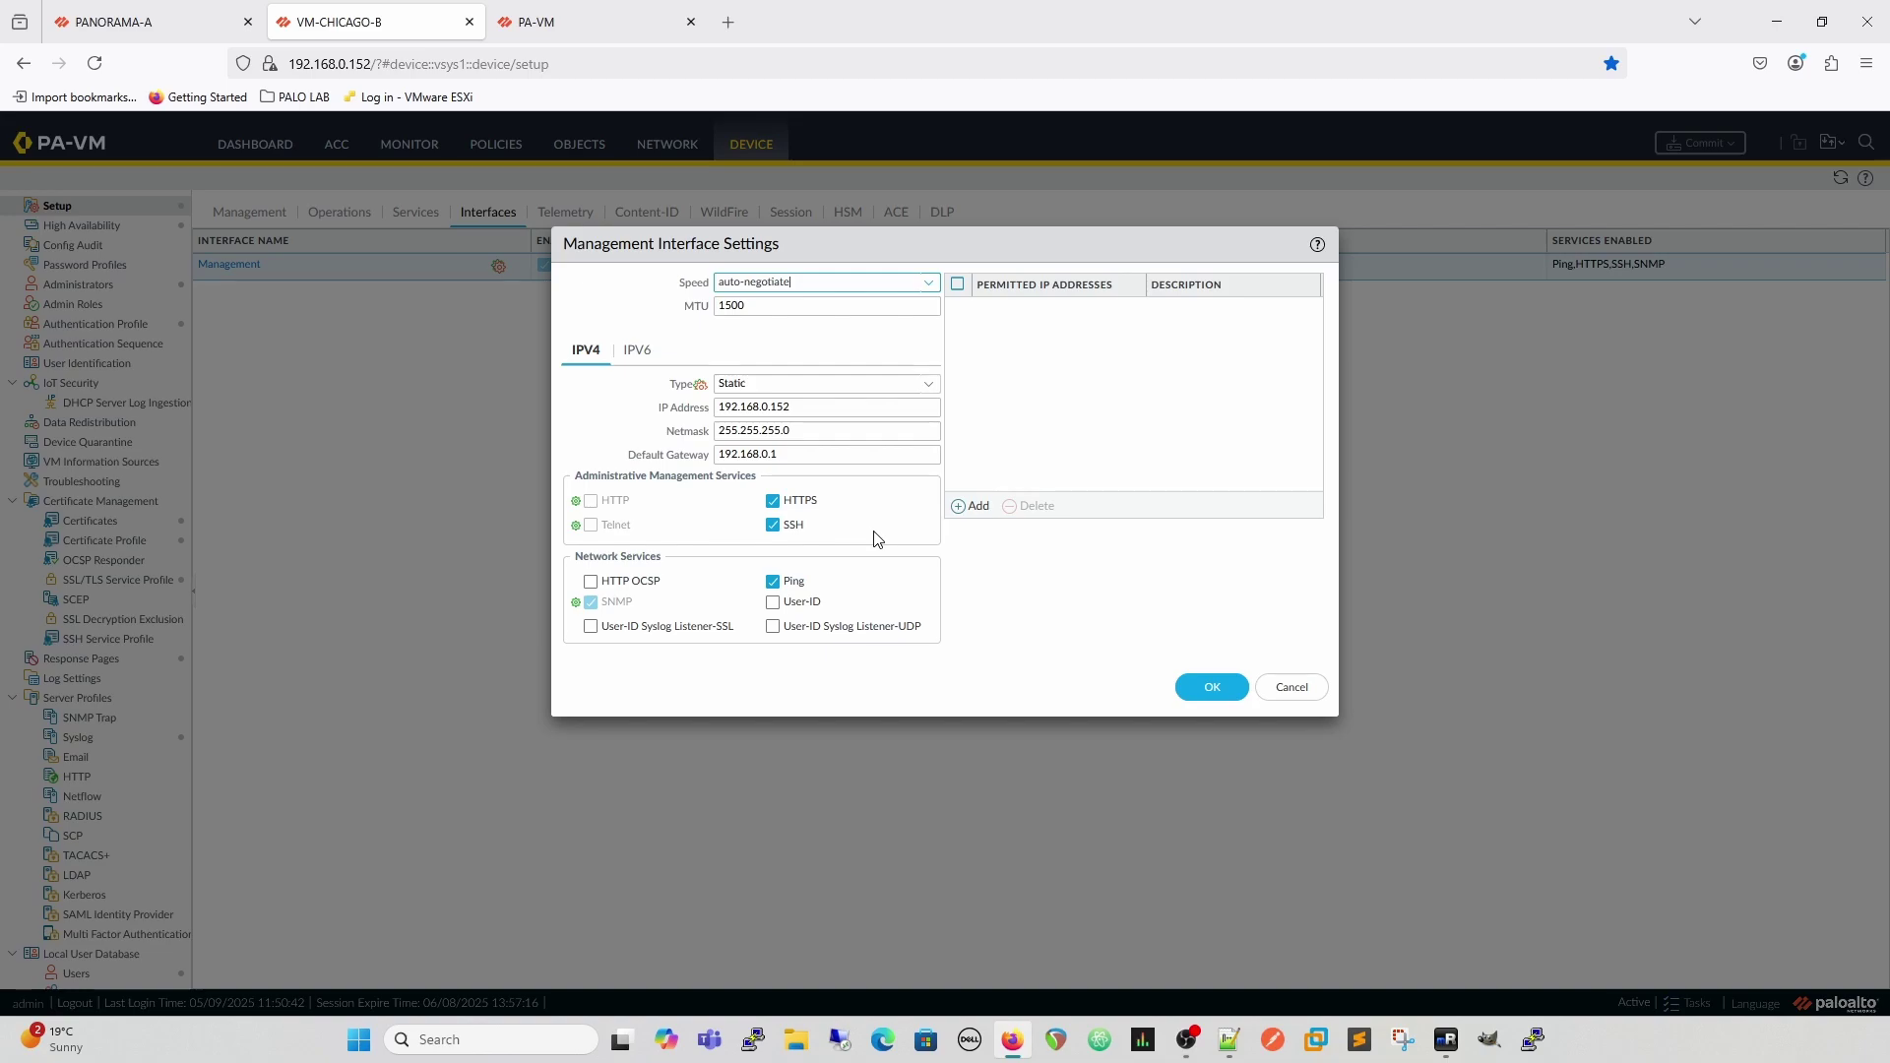
click(1286, 694)
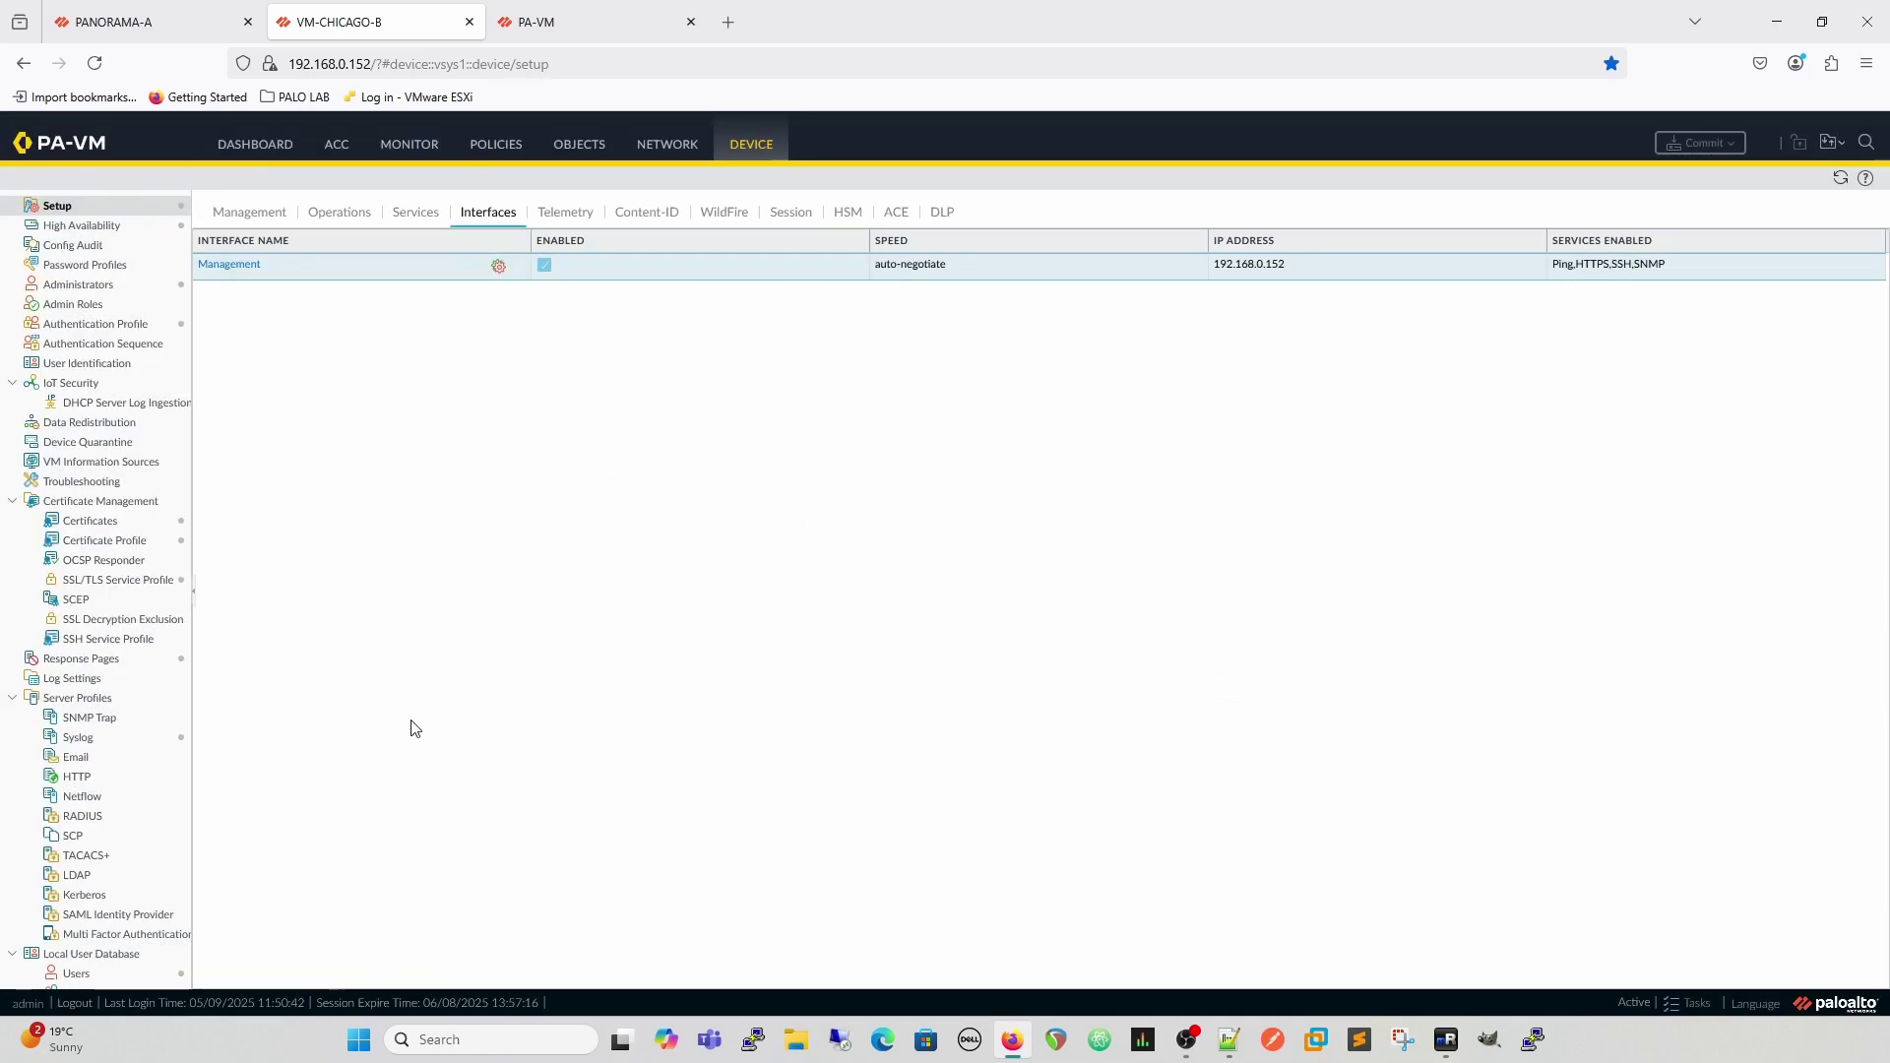
Step: Try reverting the management interface's overridden IPv4 type to its template value, discarding the change
click(216, 267)
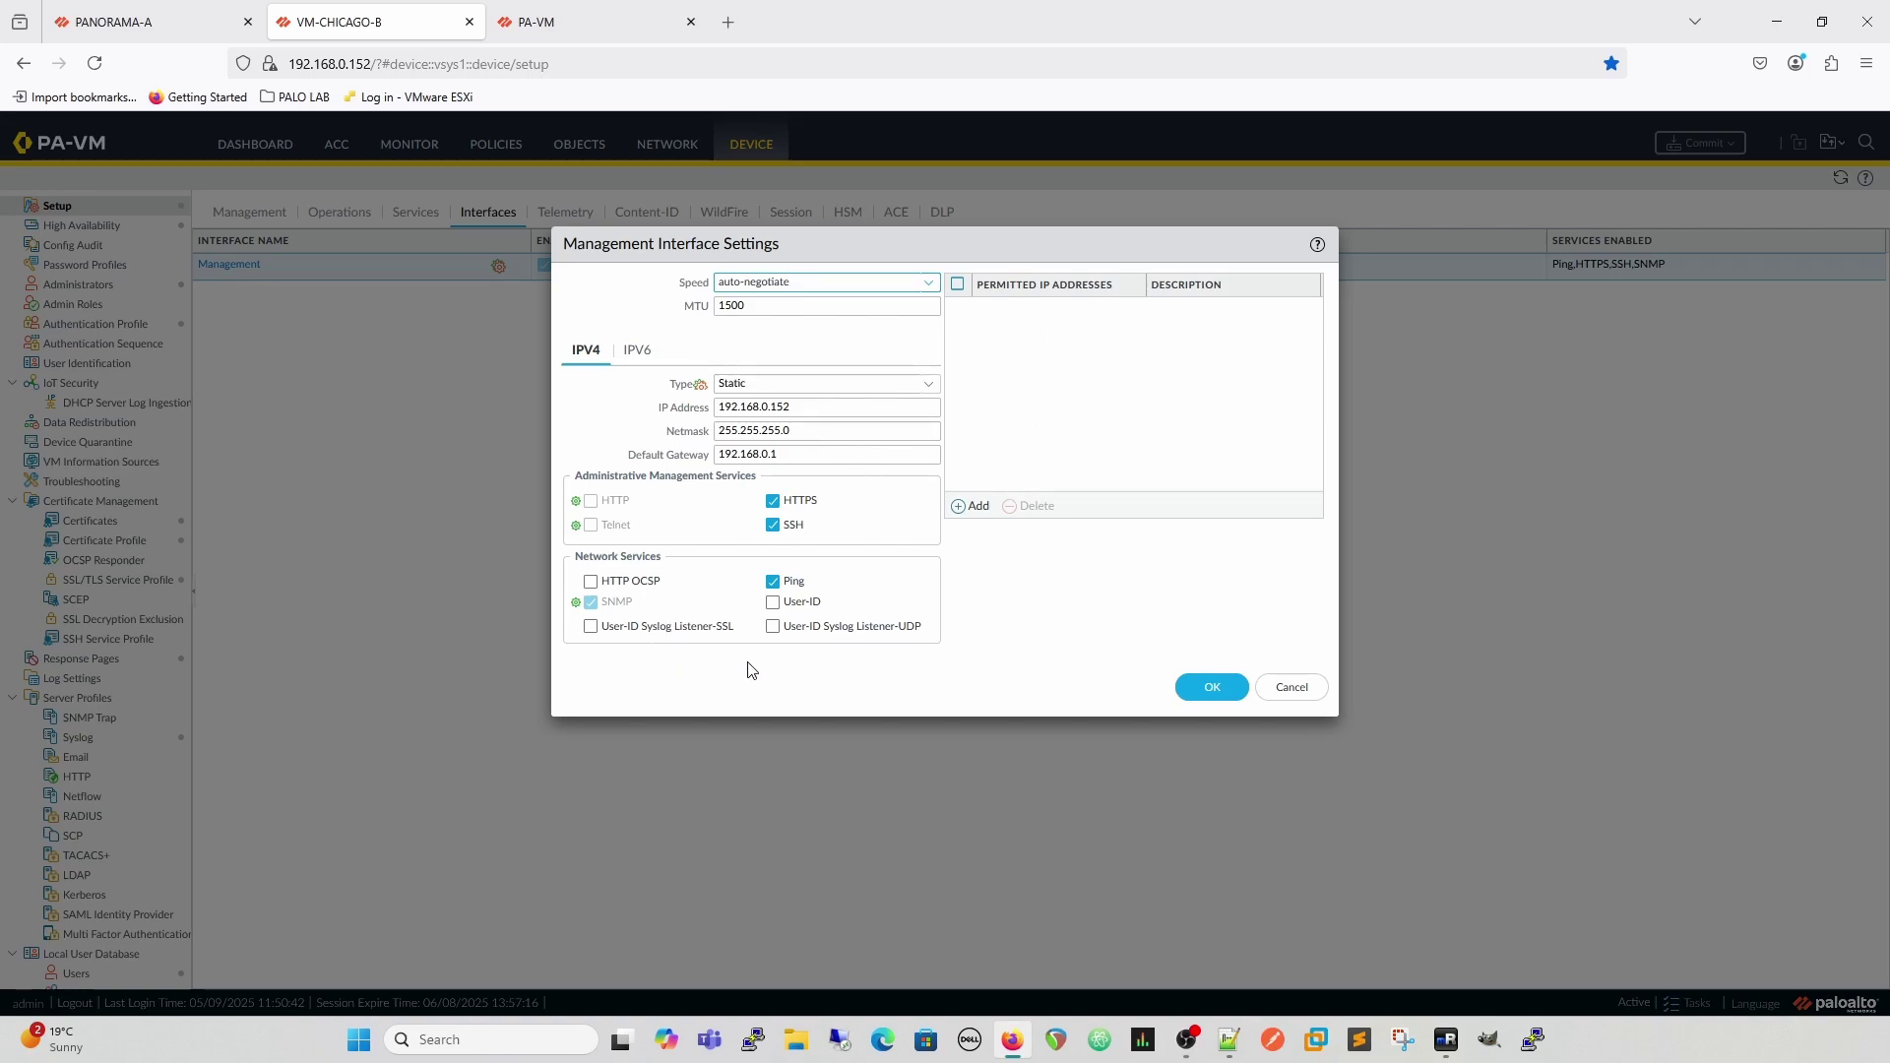
mouse_move(577, 607)
click(699, 386)
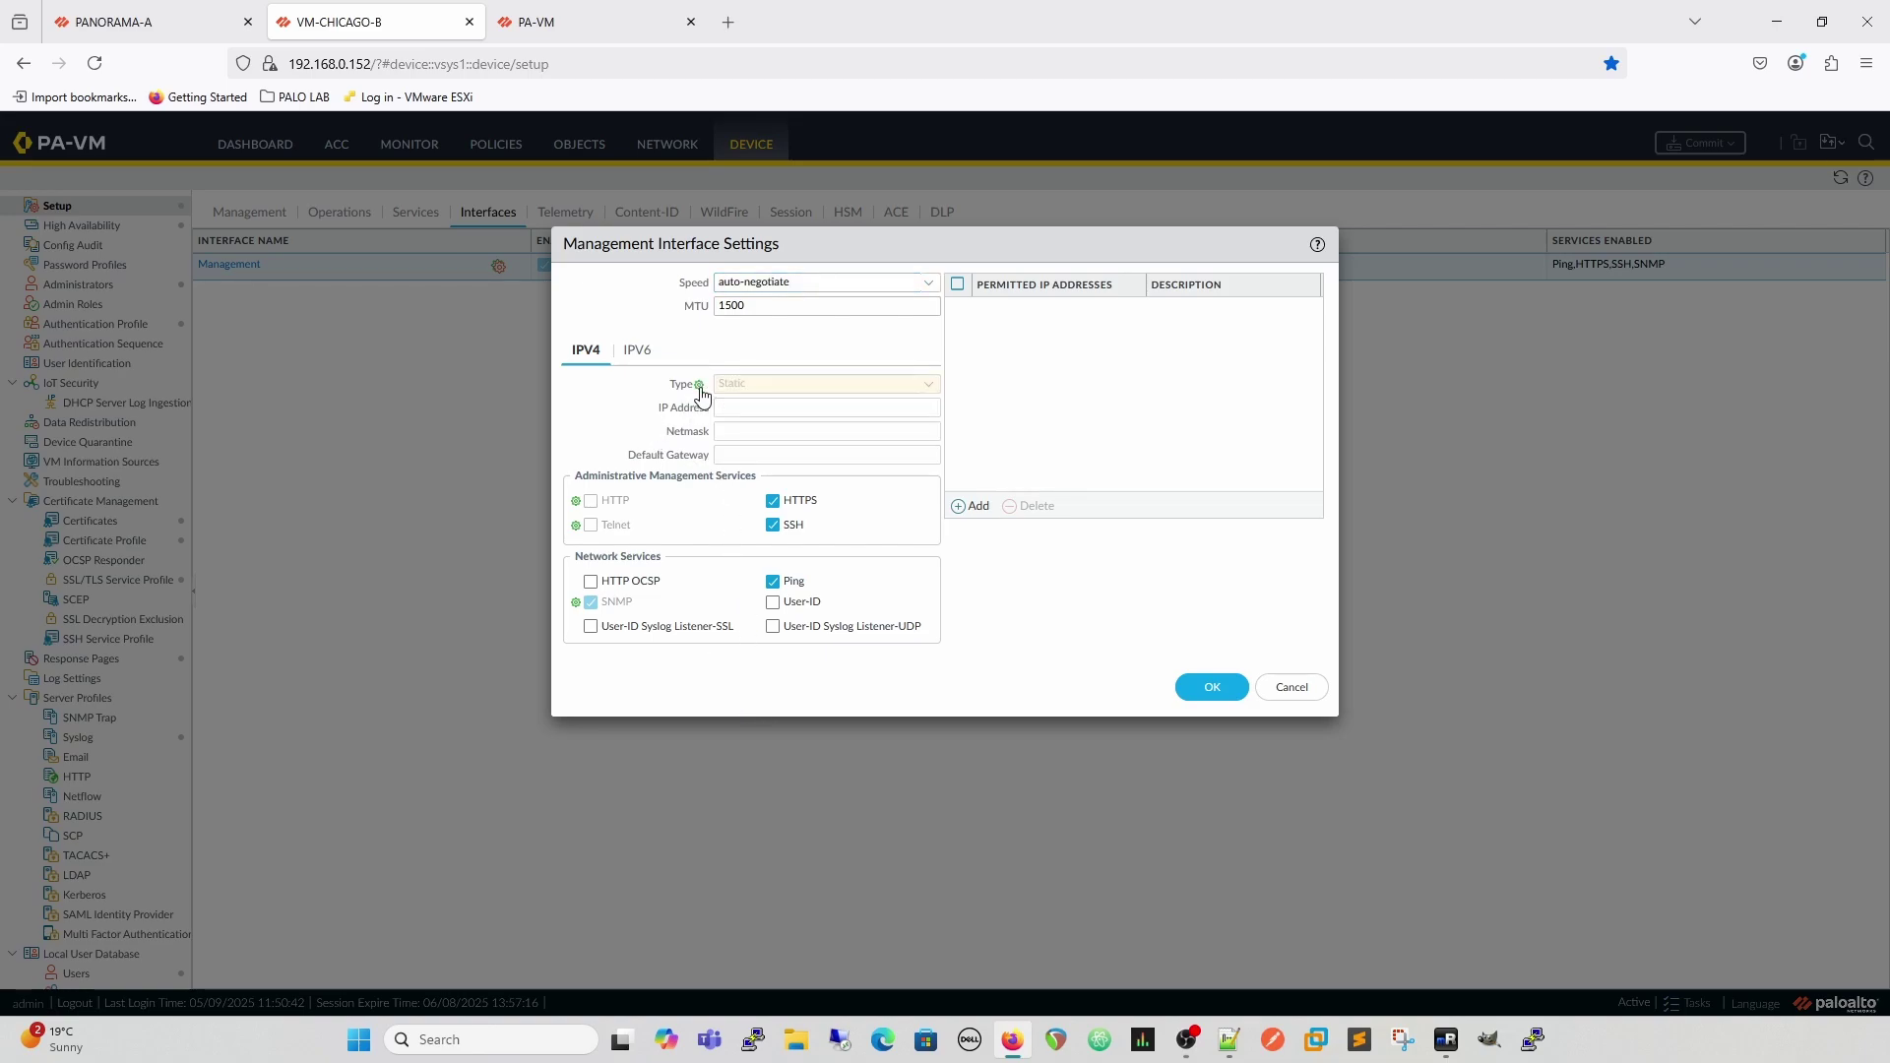
mouse_move(694, 391)
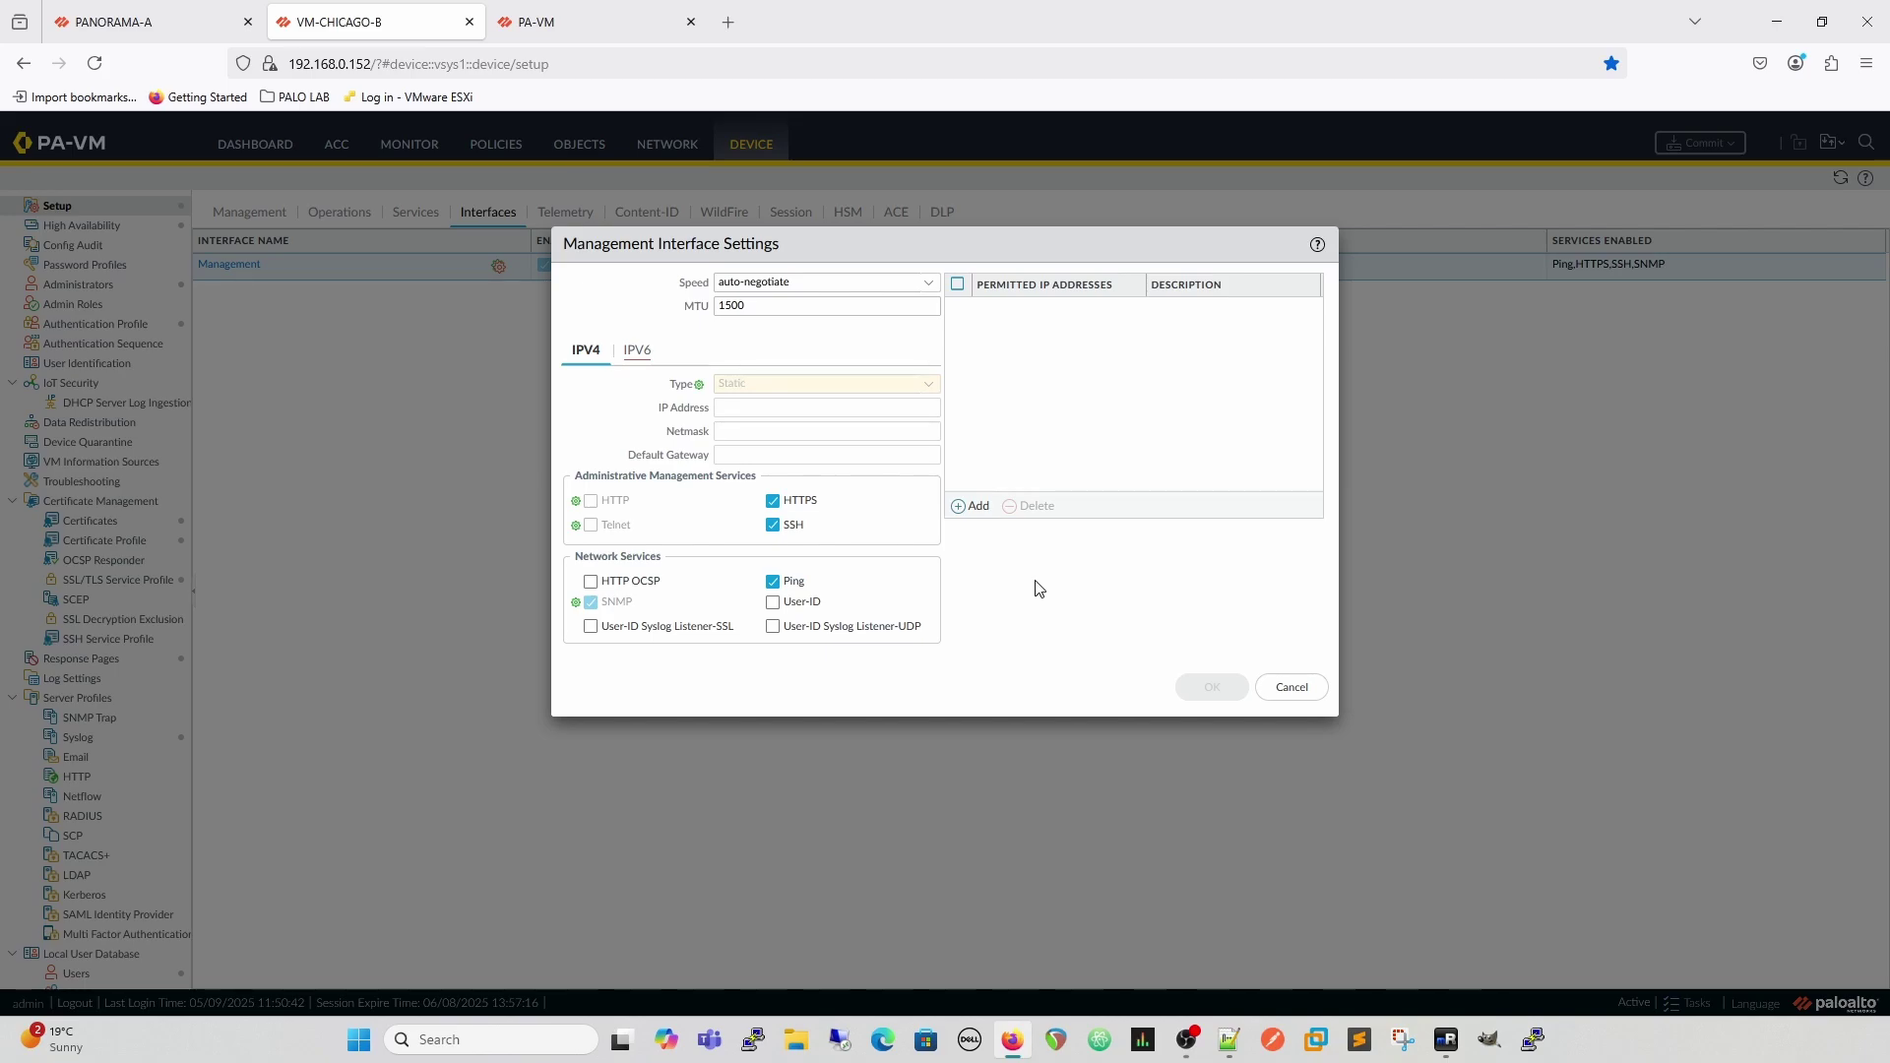
click(1289, 689)
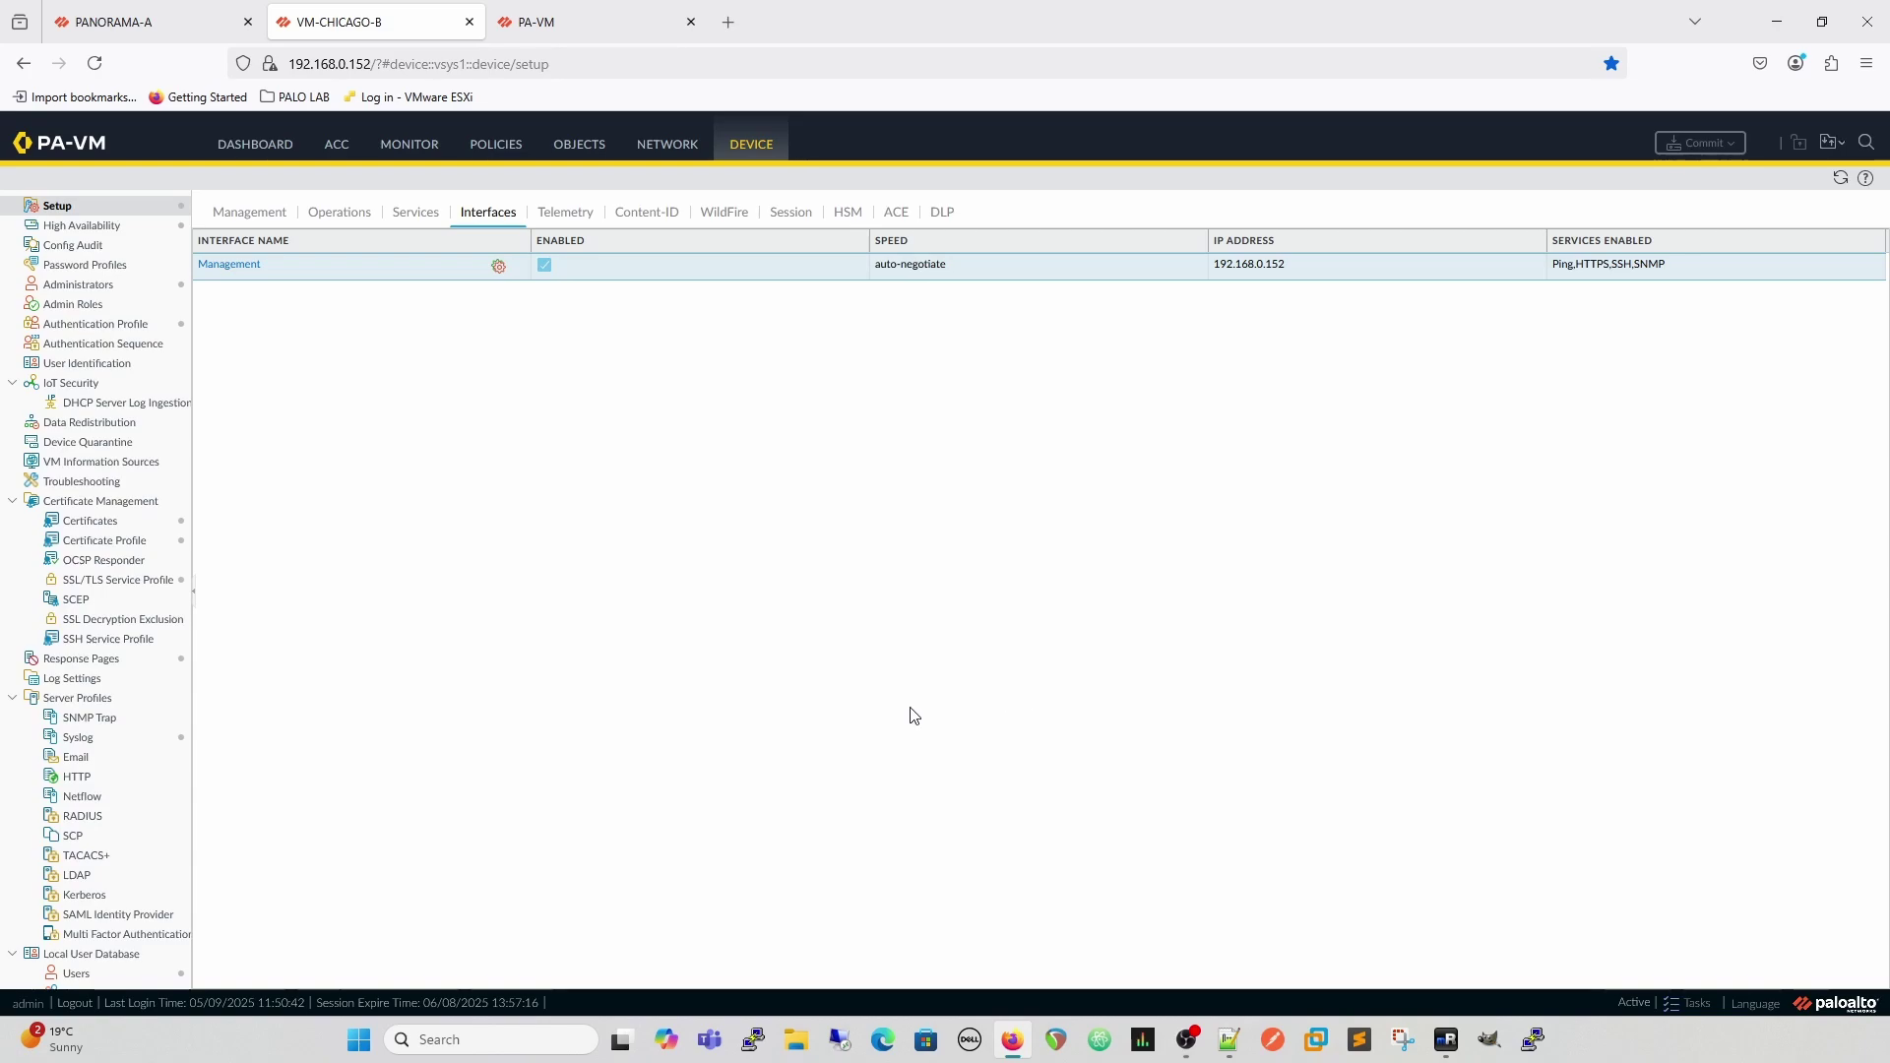
Step: Review VM-CHICAGO-B's template-managed services and its service route configuration, leaving both unmodified
mouse_move(498, 281)
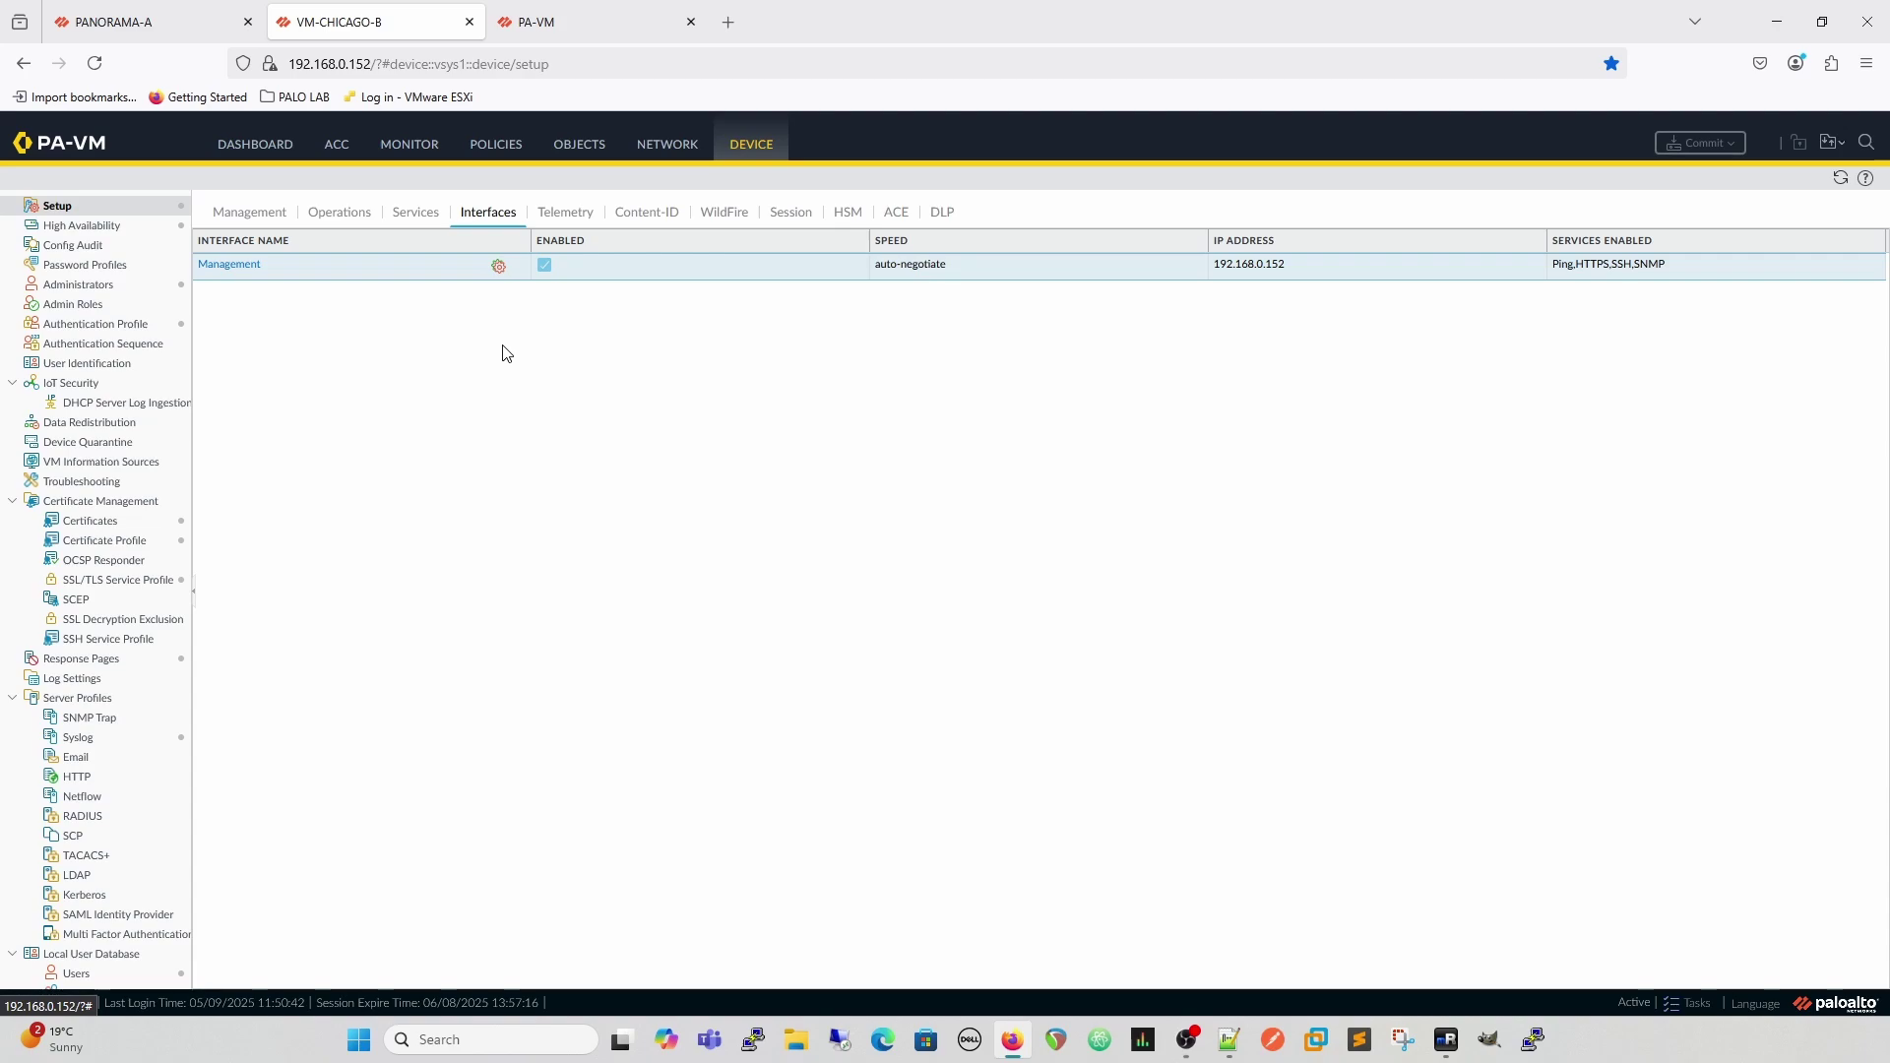
click(414, 215)
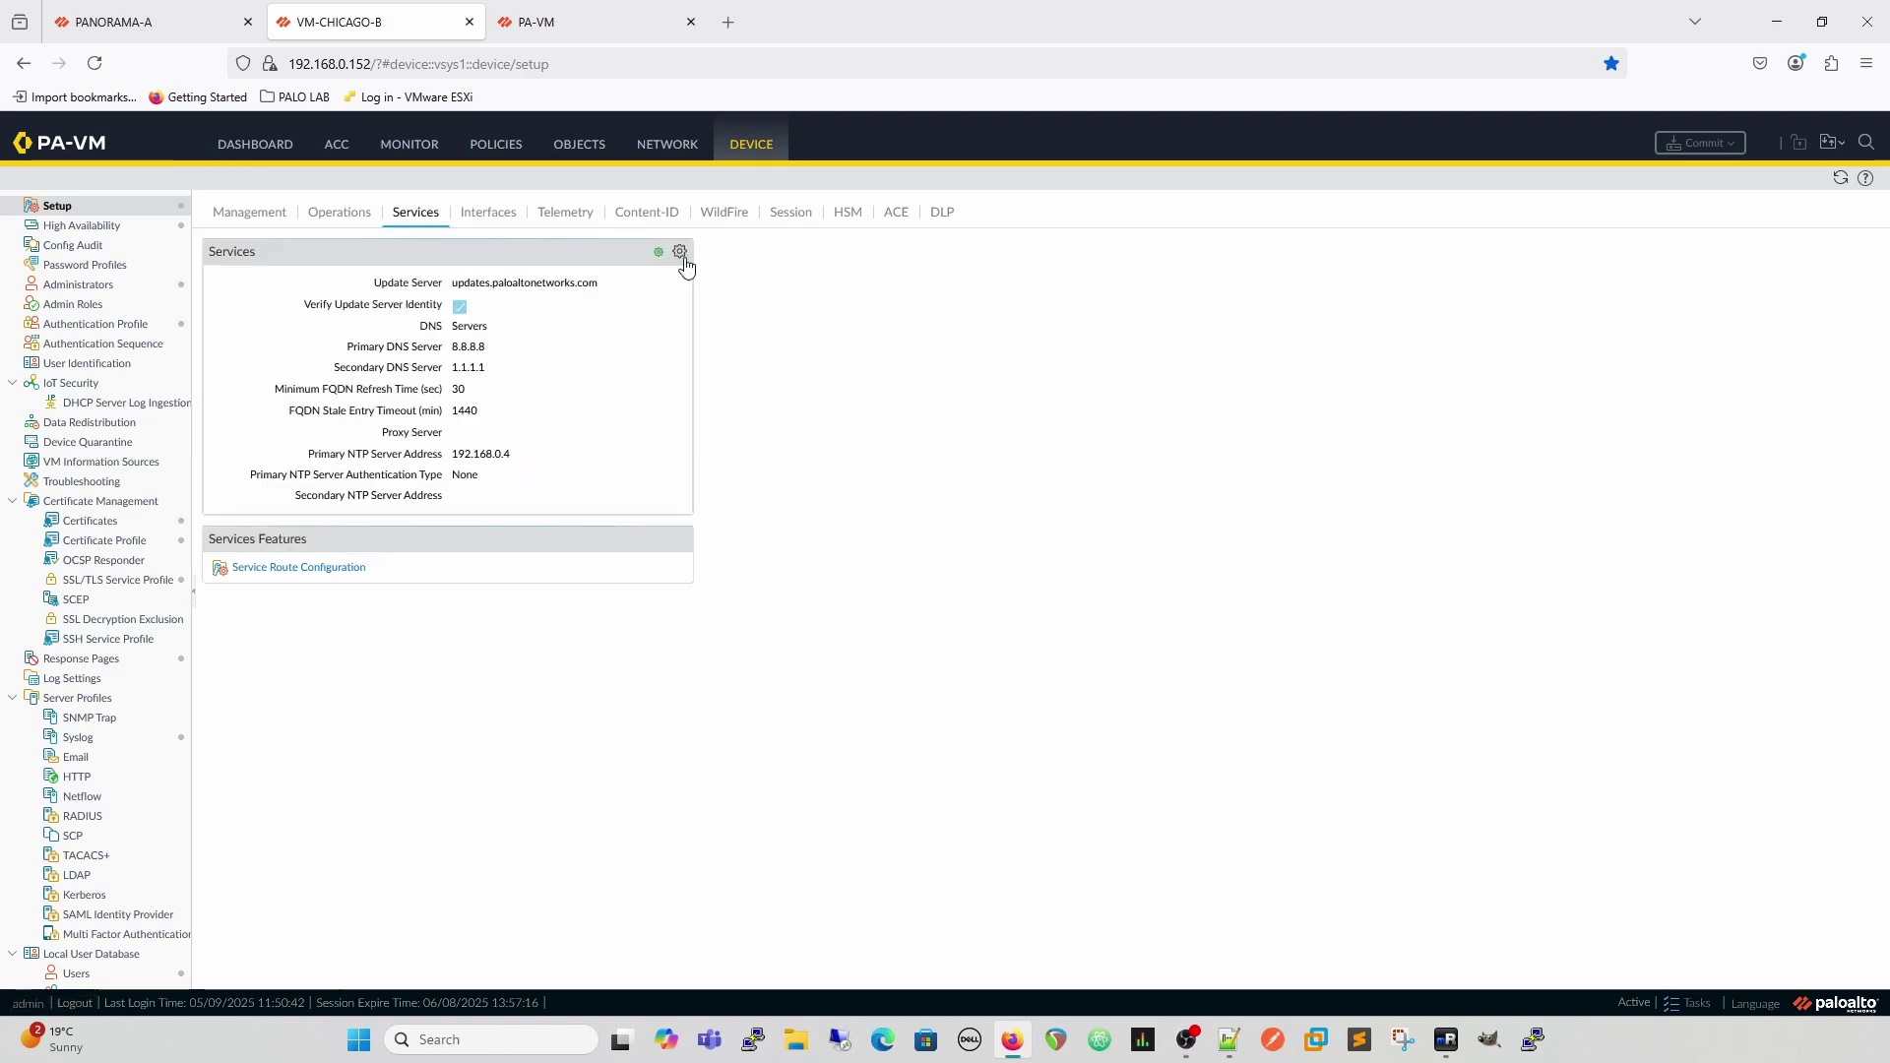
click(254, 567)
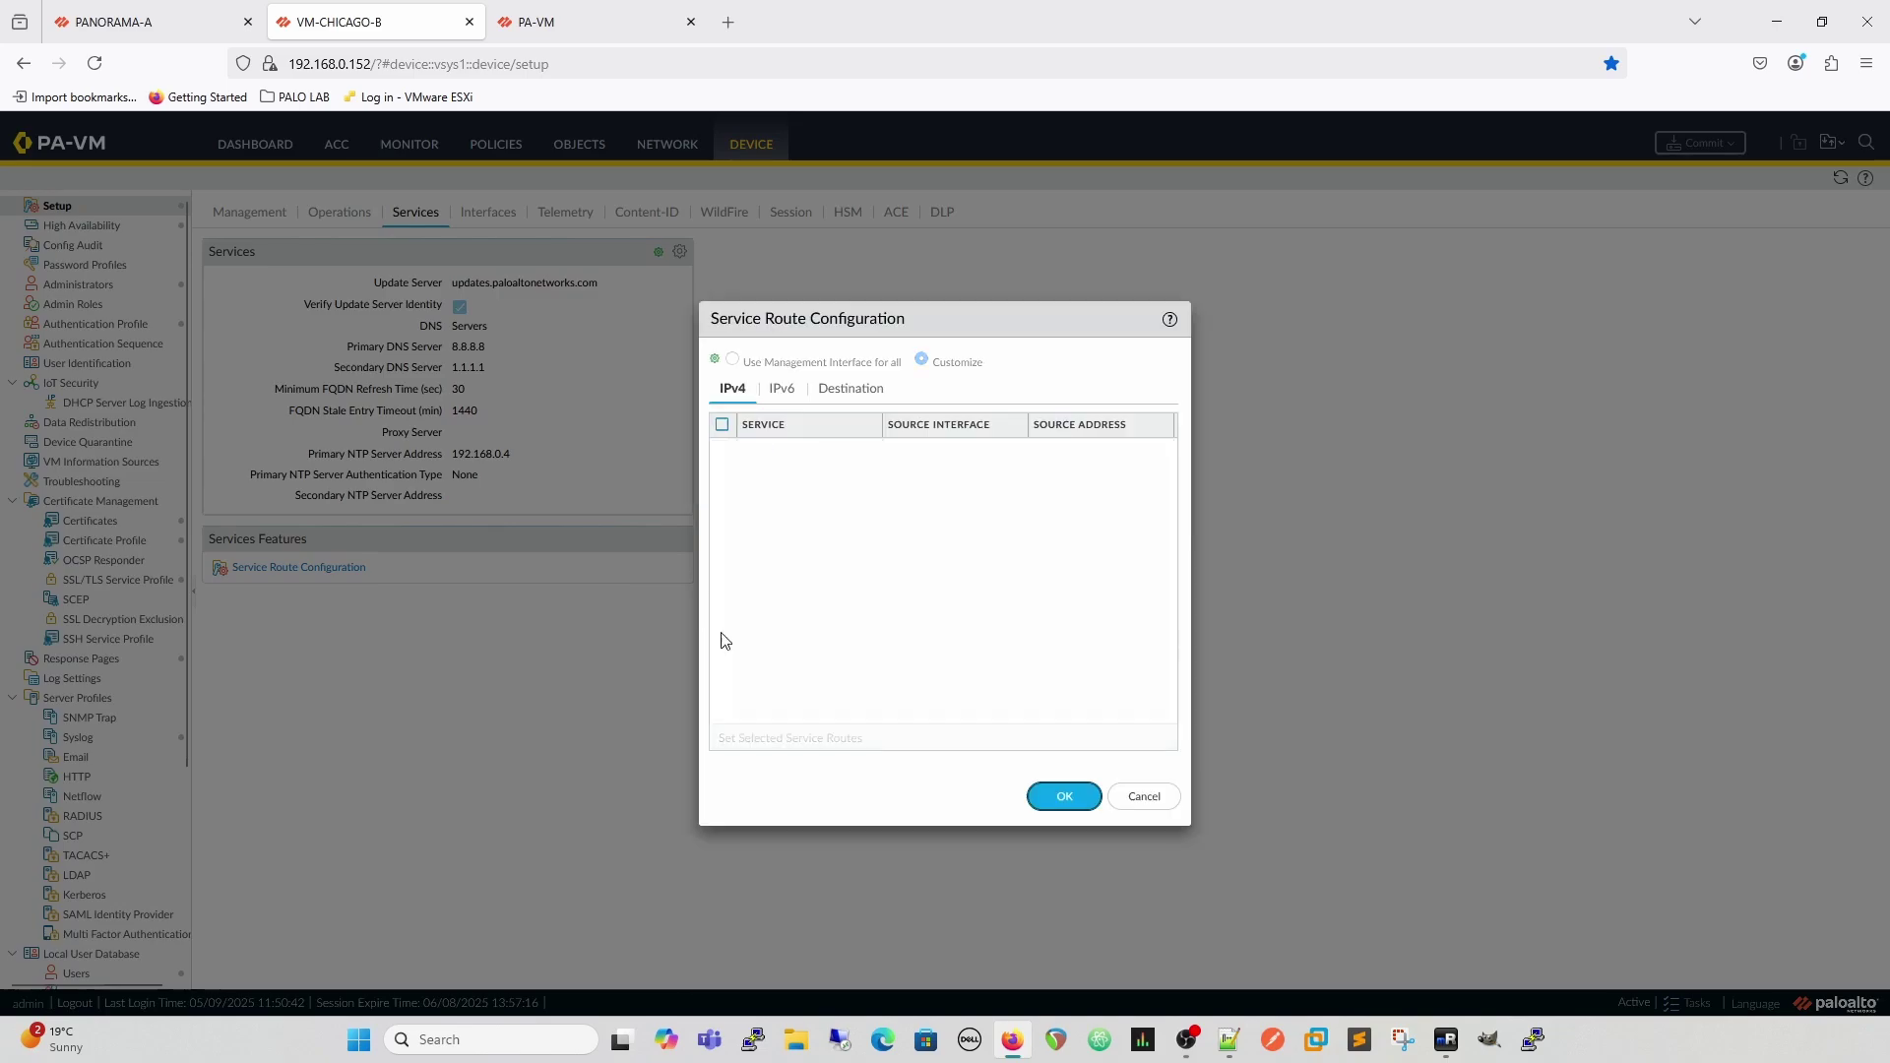
click(1144, 796)
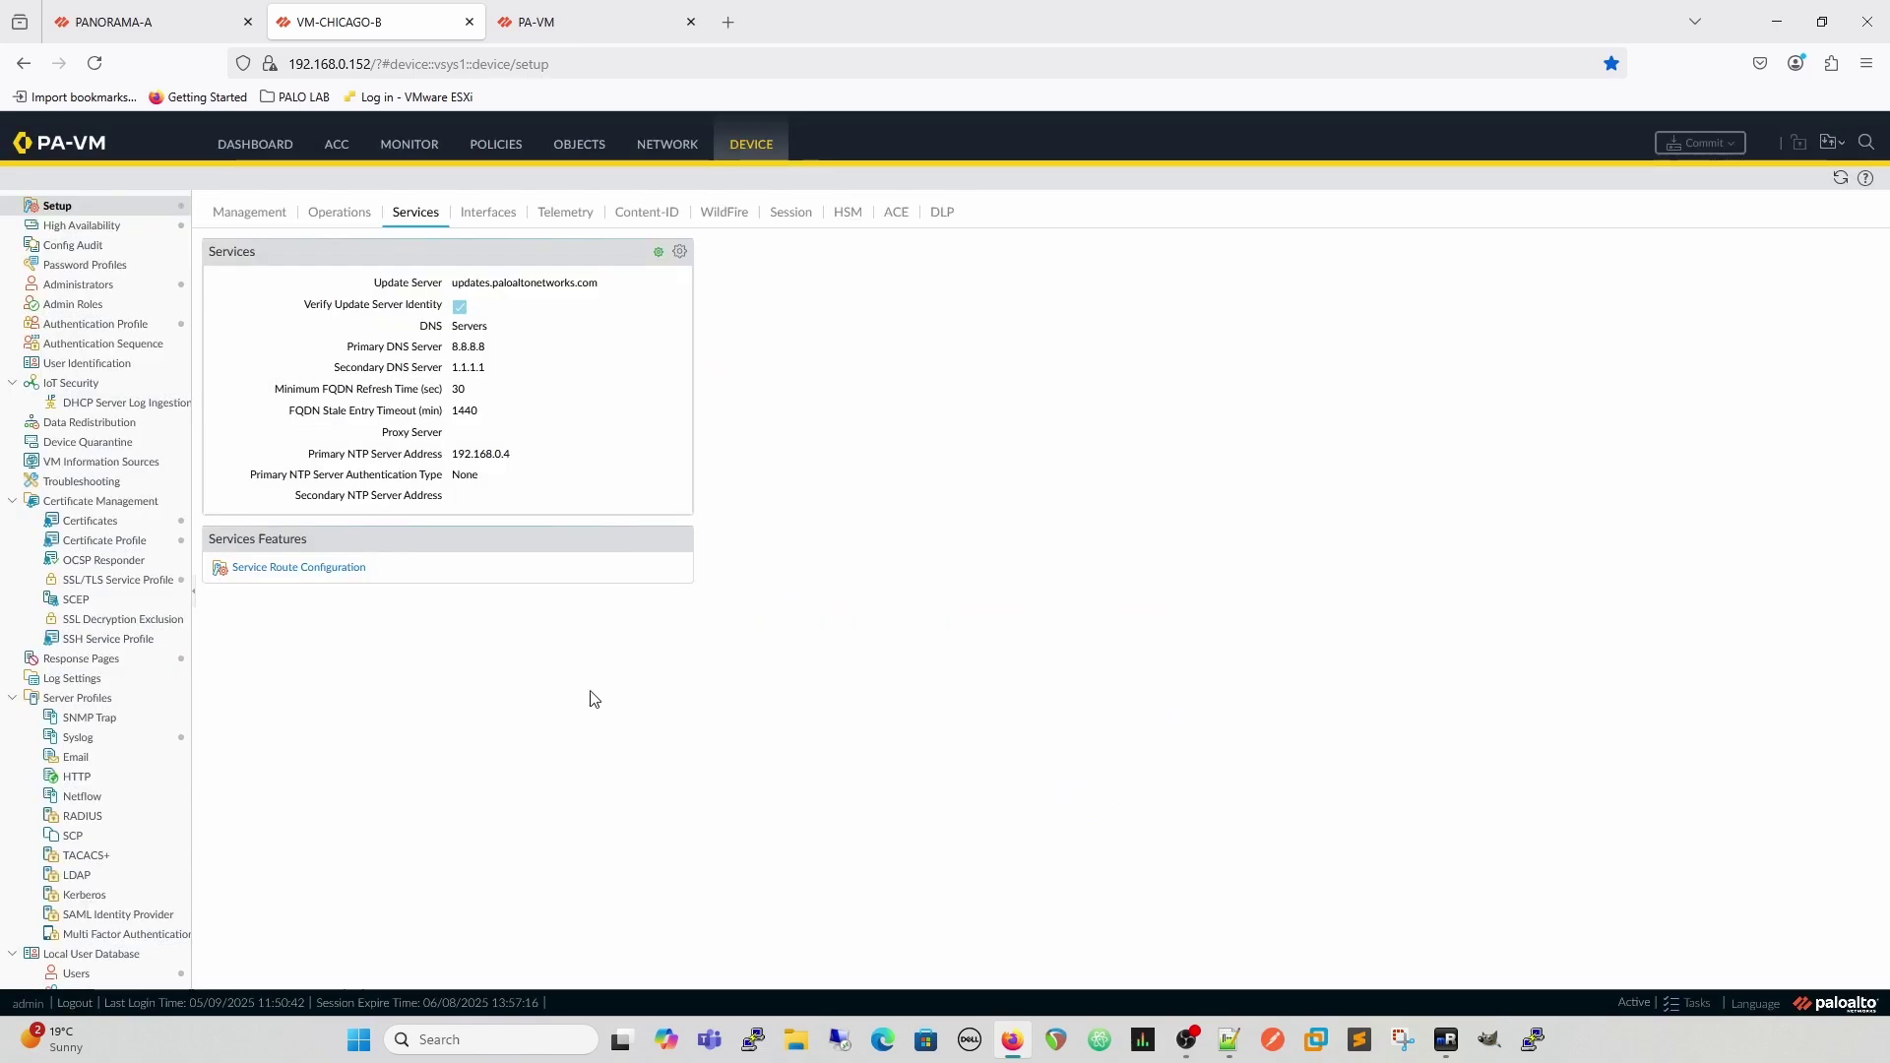
Step: Switch from the firewalls to PANORAMA-A and view the interface setup of the TPL_VM-CHICAGO template
click(128, 20)
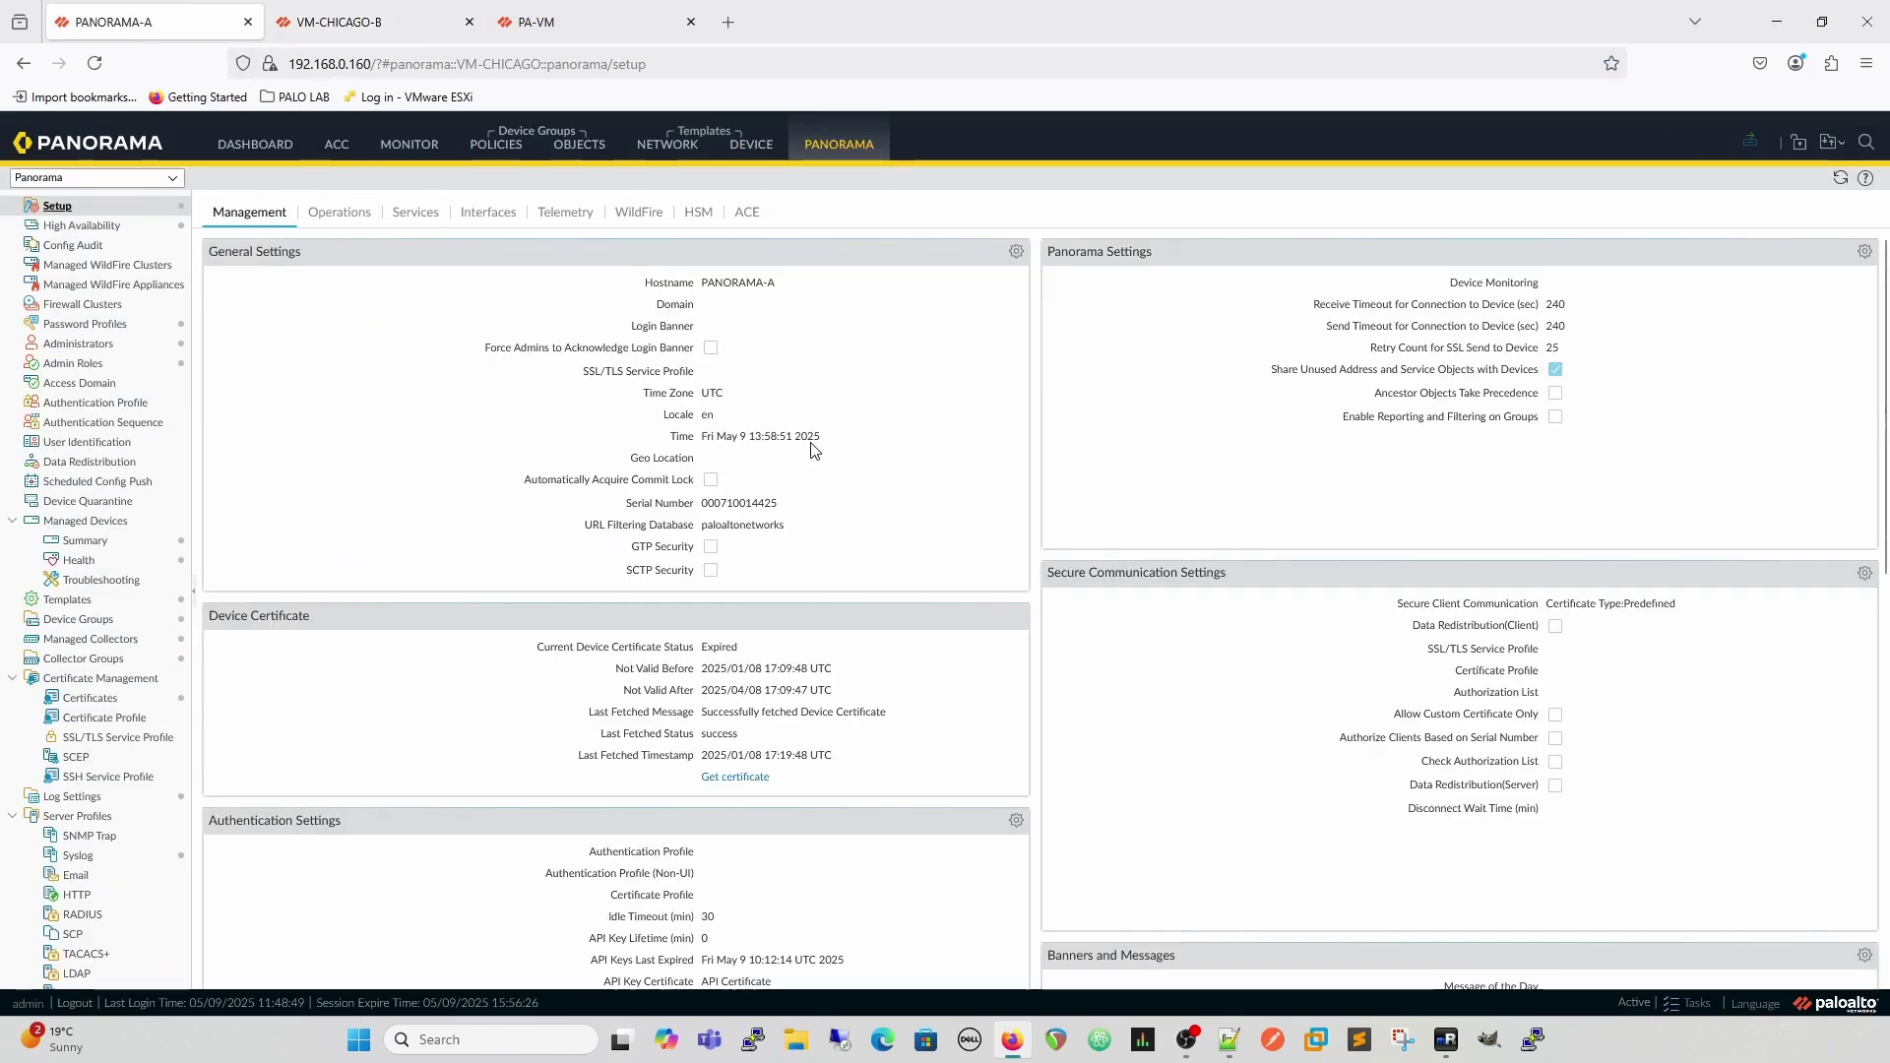
click(542, 23)
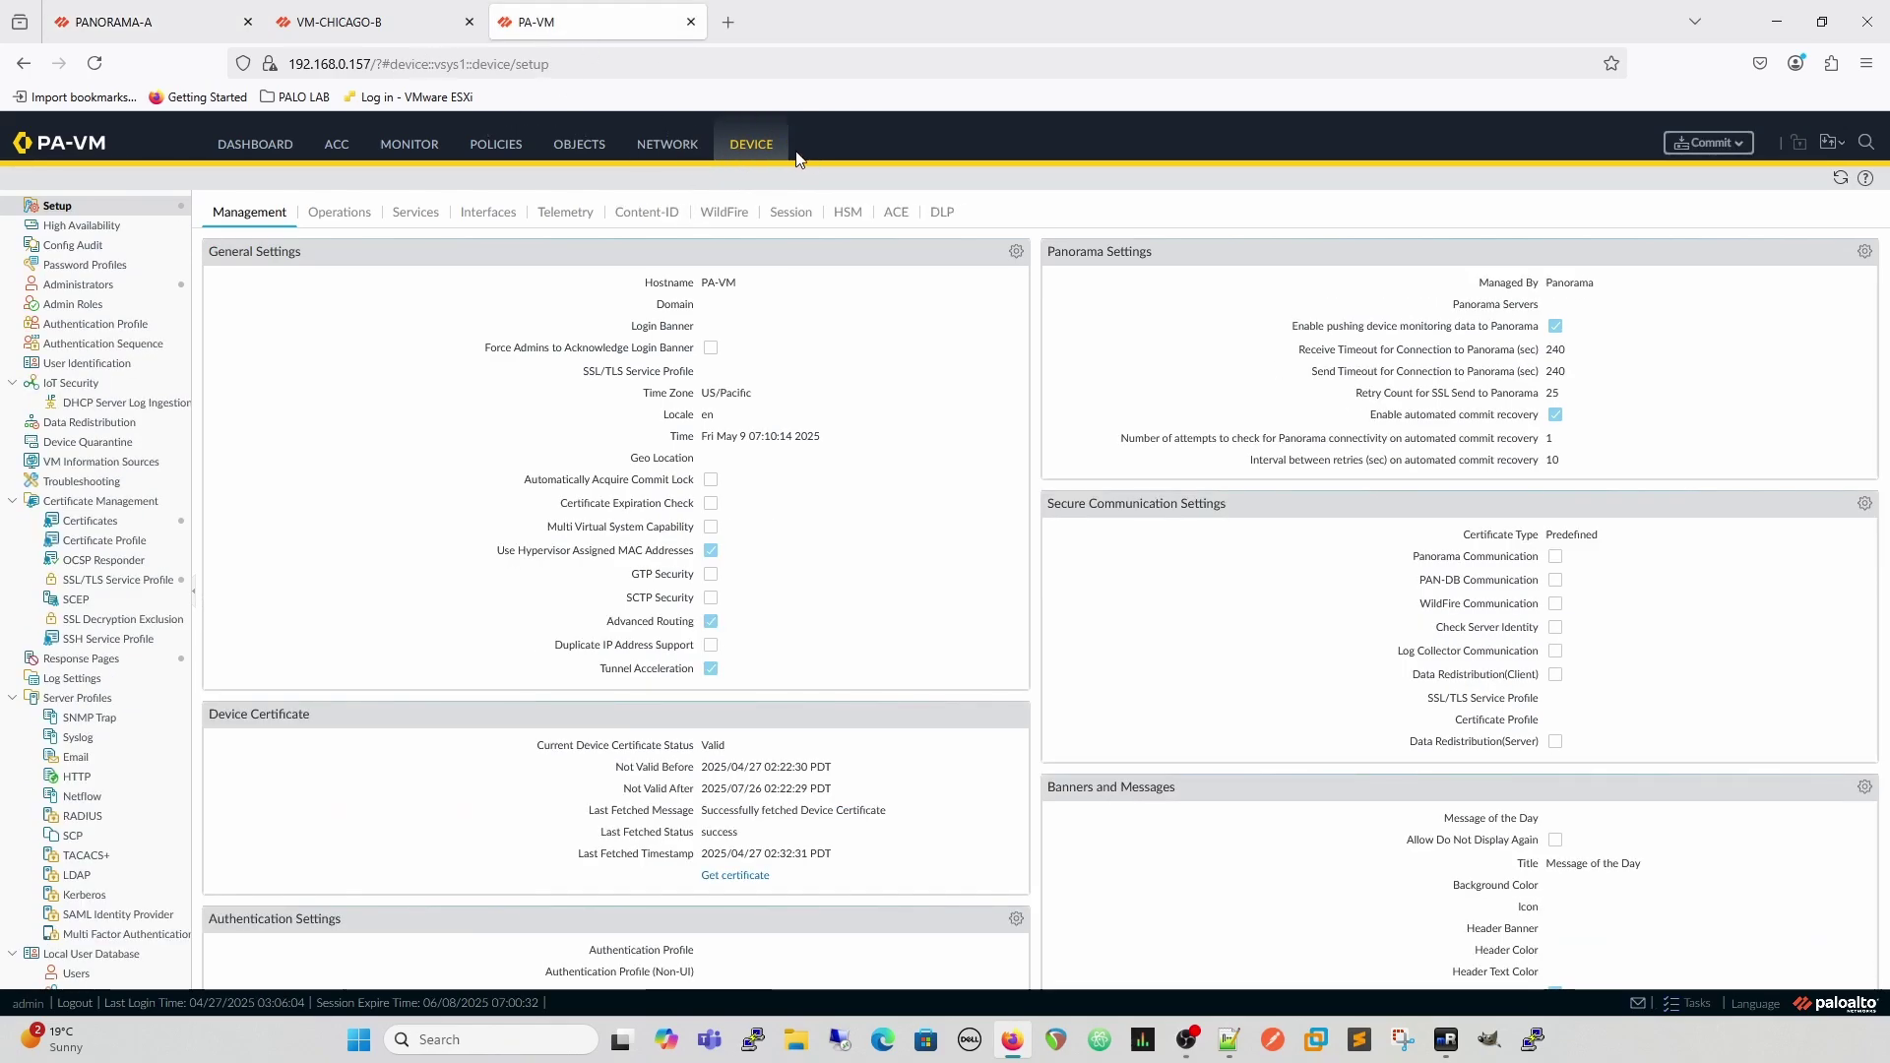
click(179, 24)
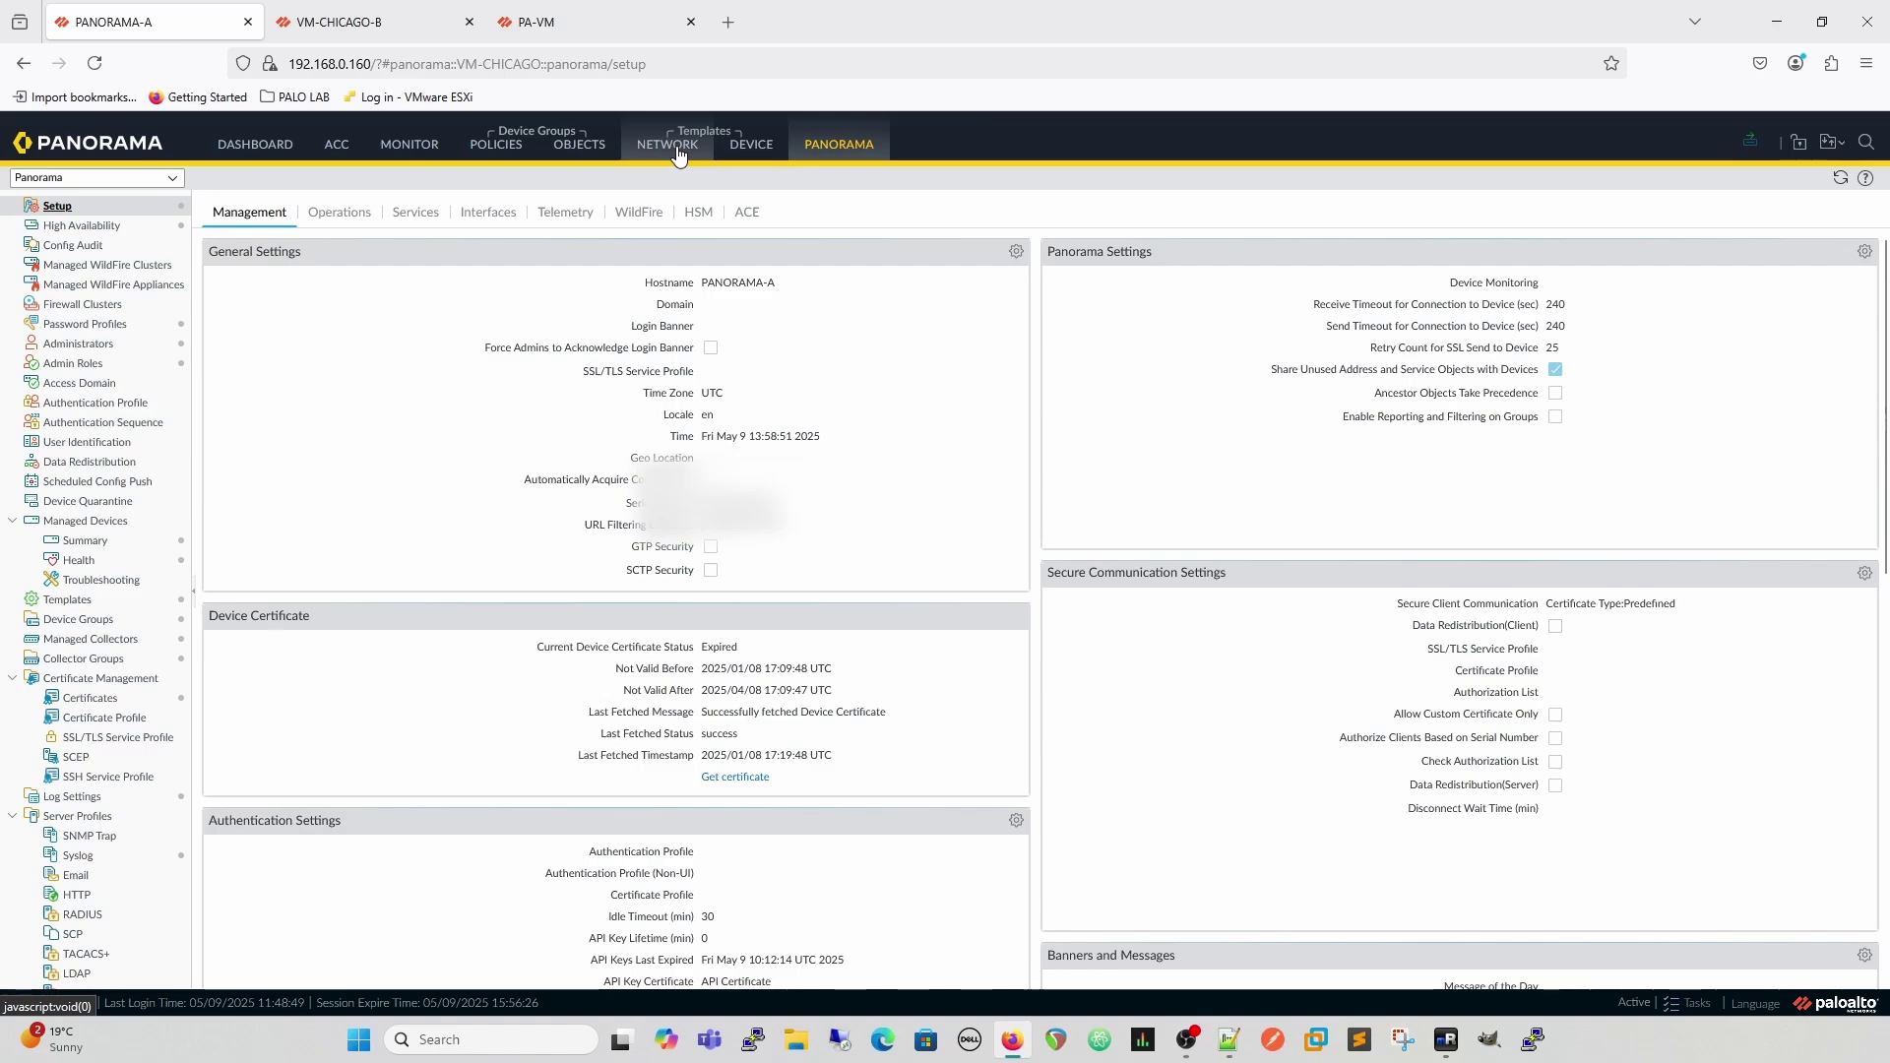
click(761, 146)
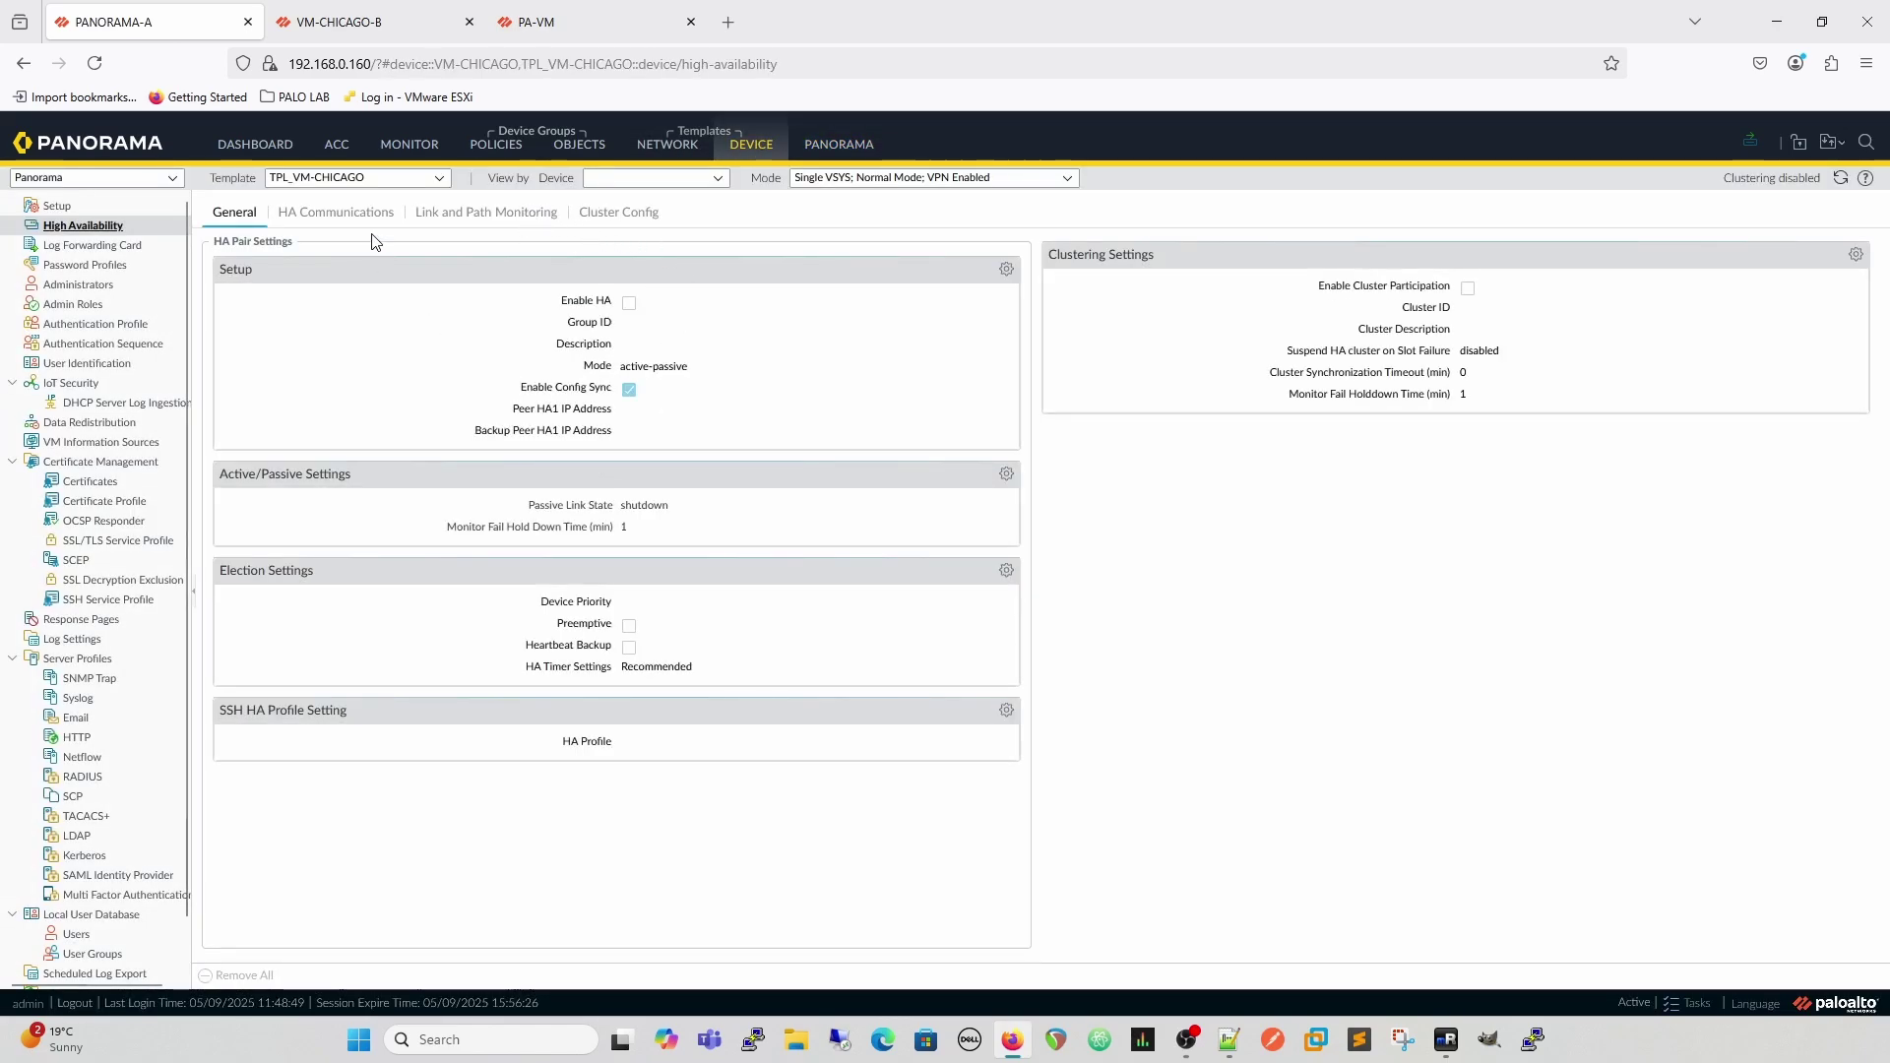
click(57, 206)
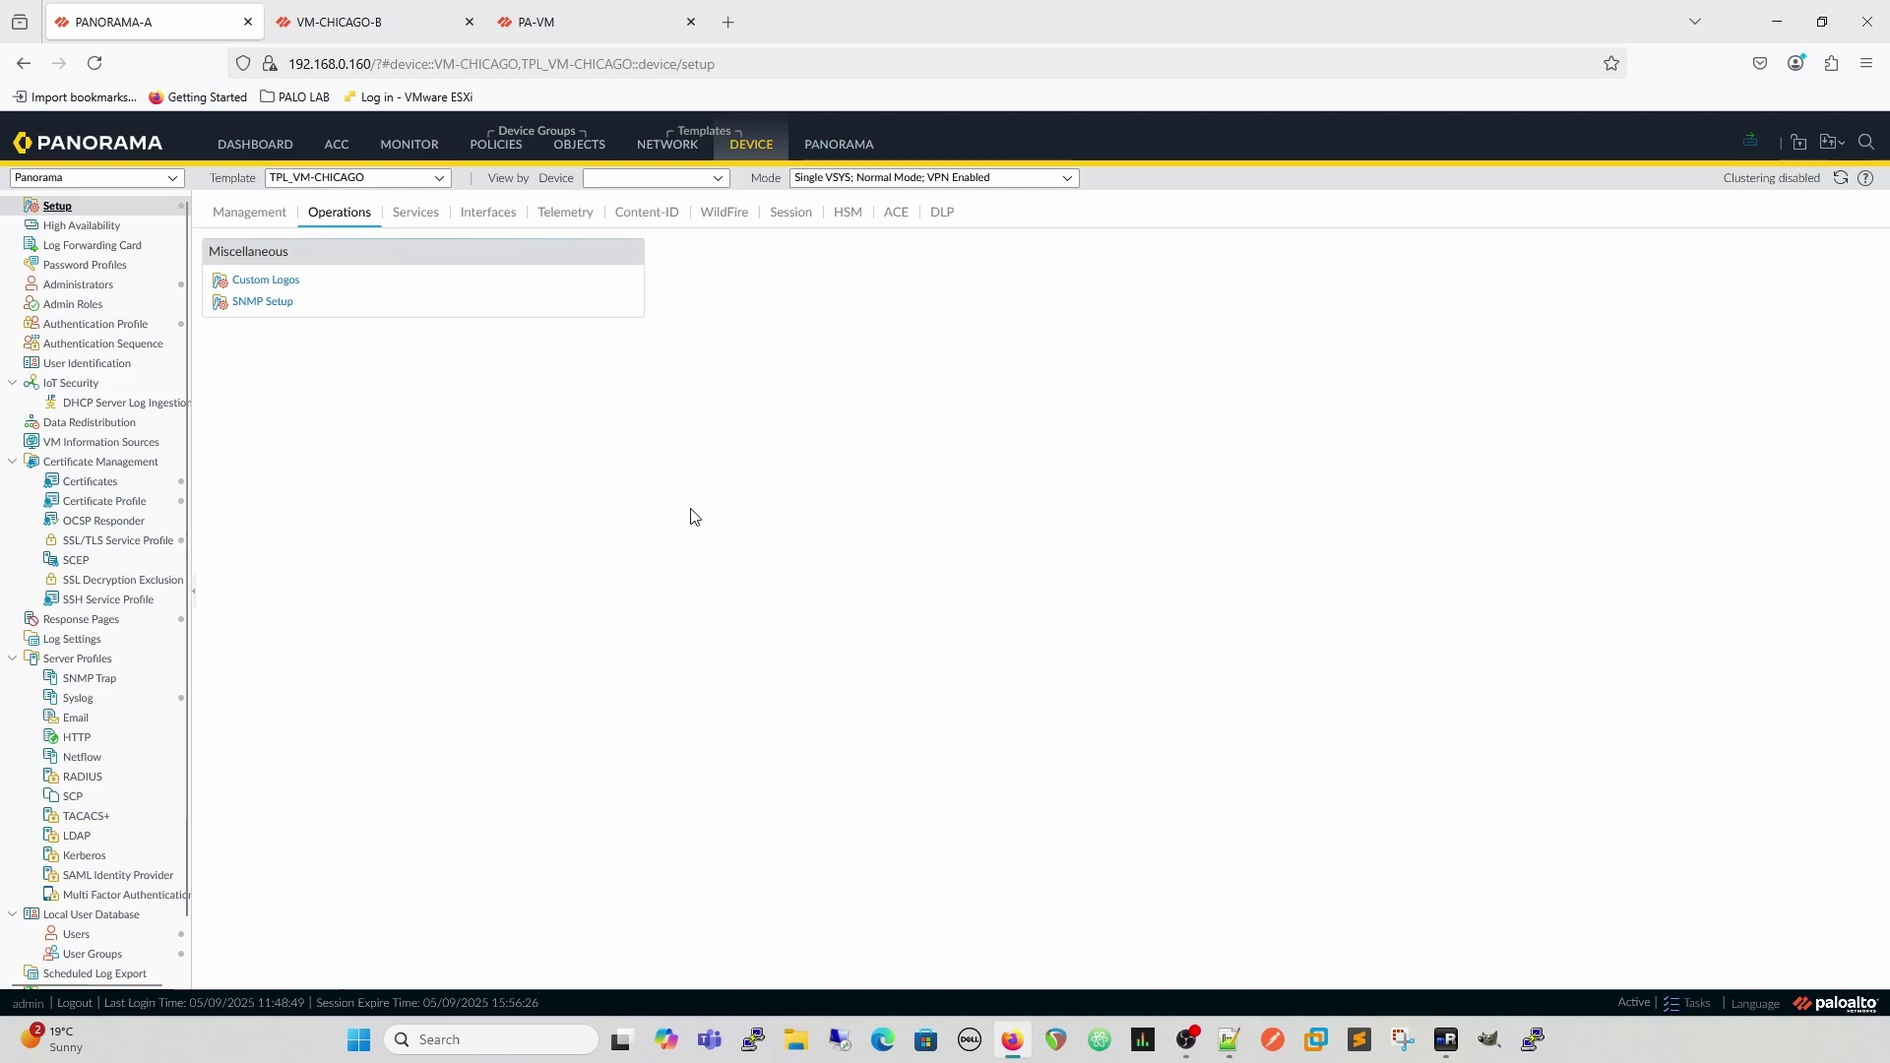
click(488, 214)
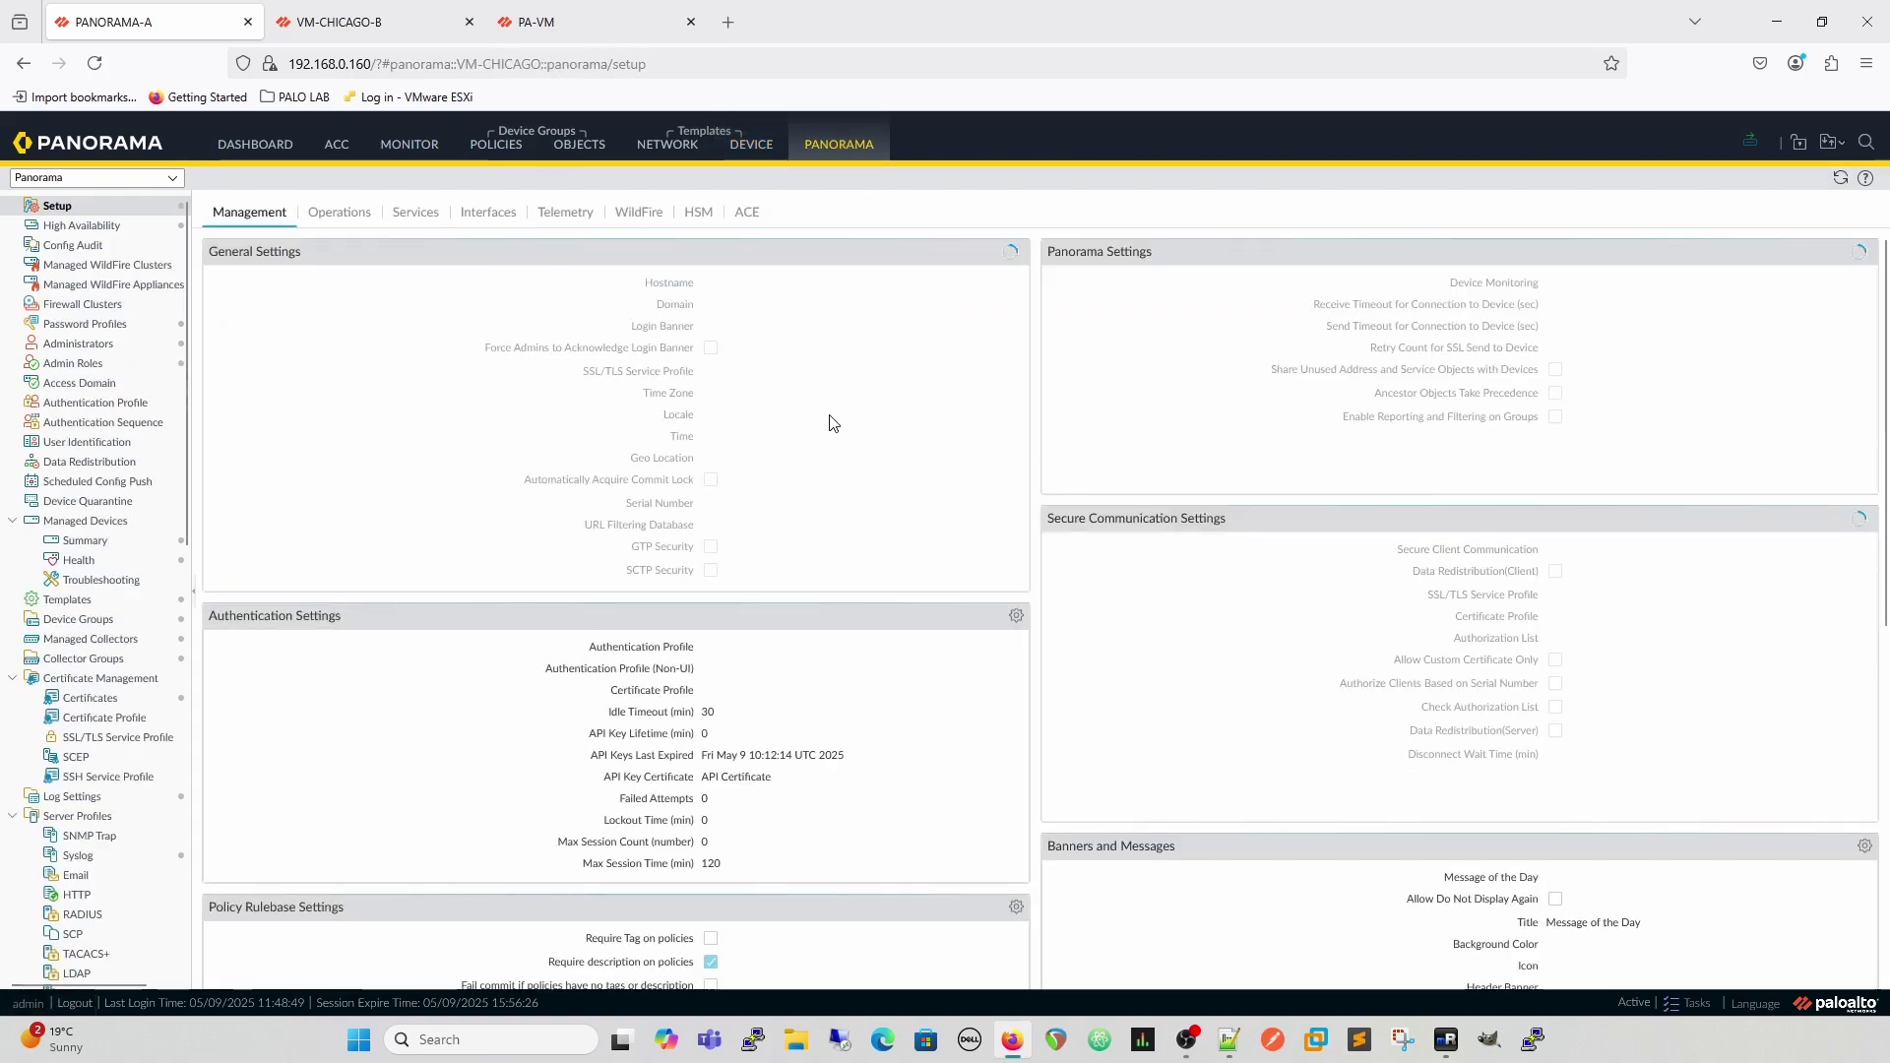
Step: Examine Panorama's own management interface settings, including its addressing, permitted IP addresses and management services
click(489, 215)
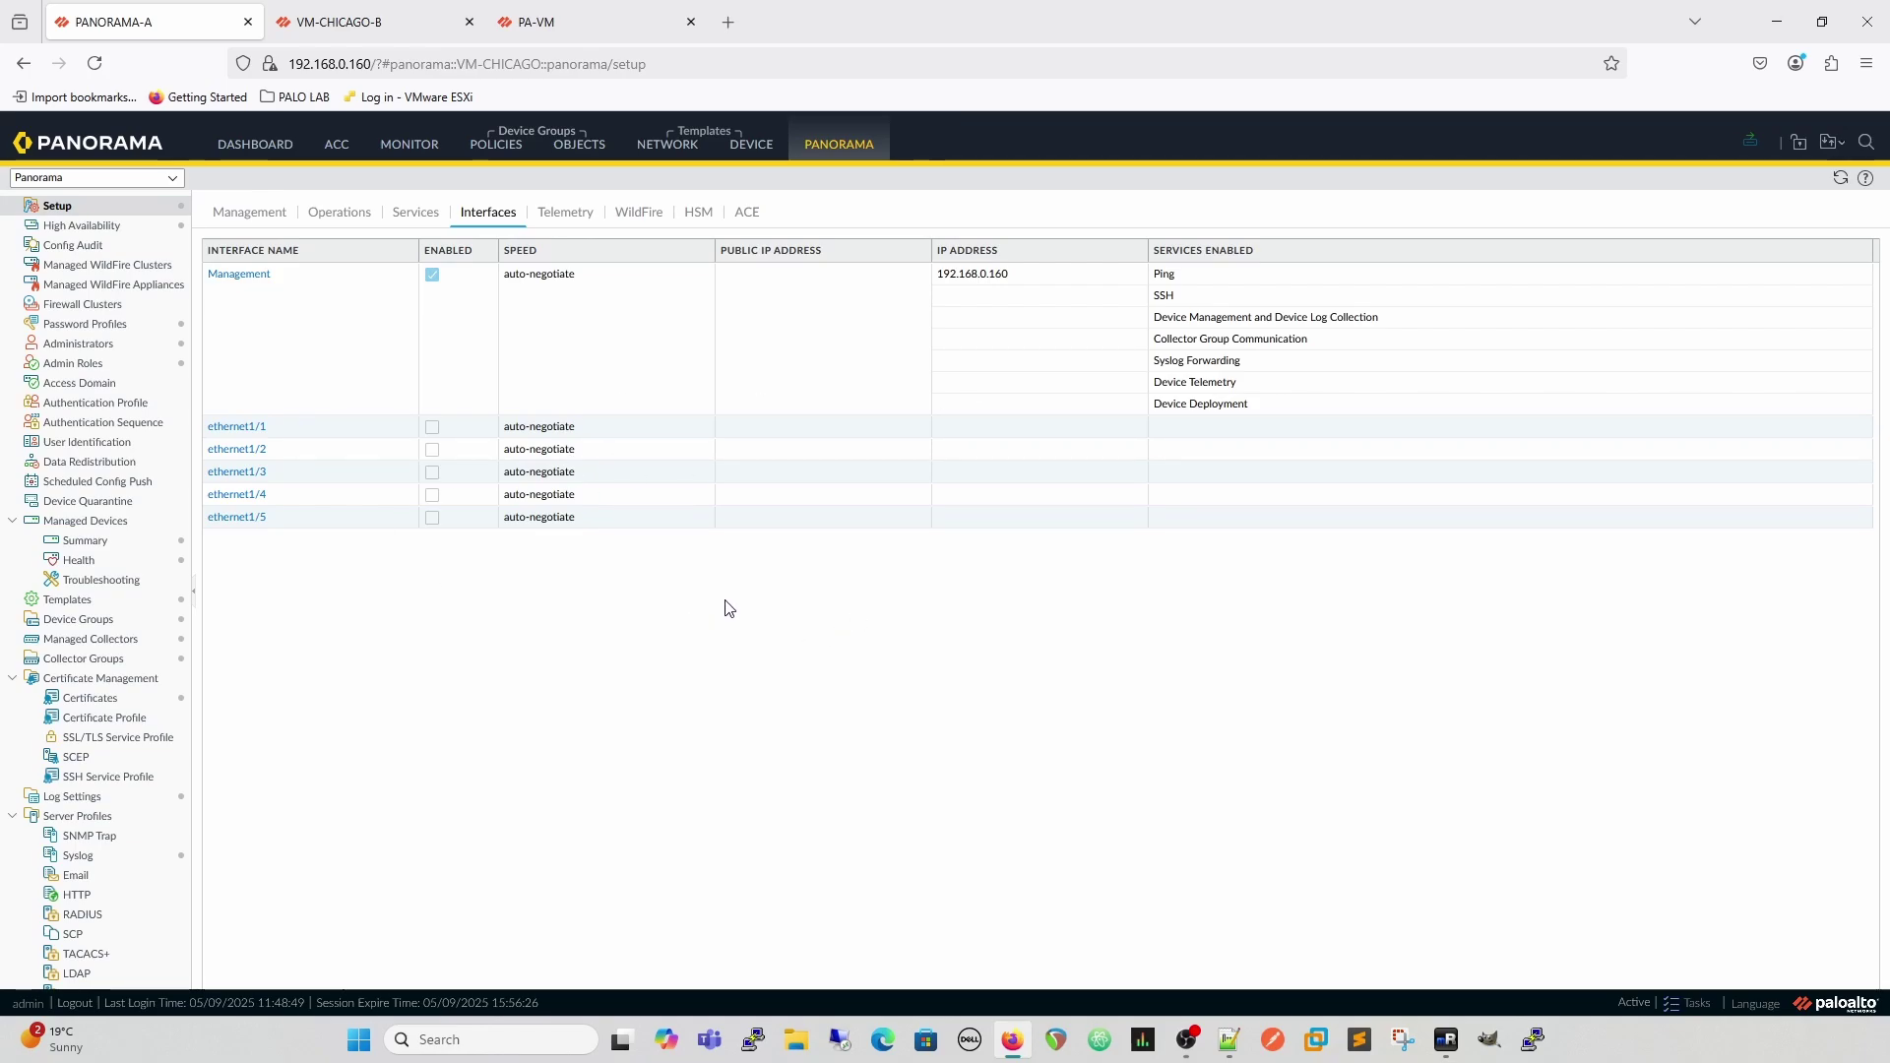
click(232, 277)
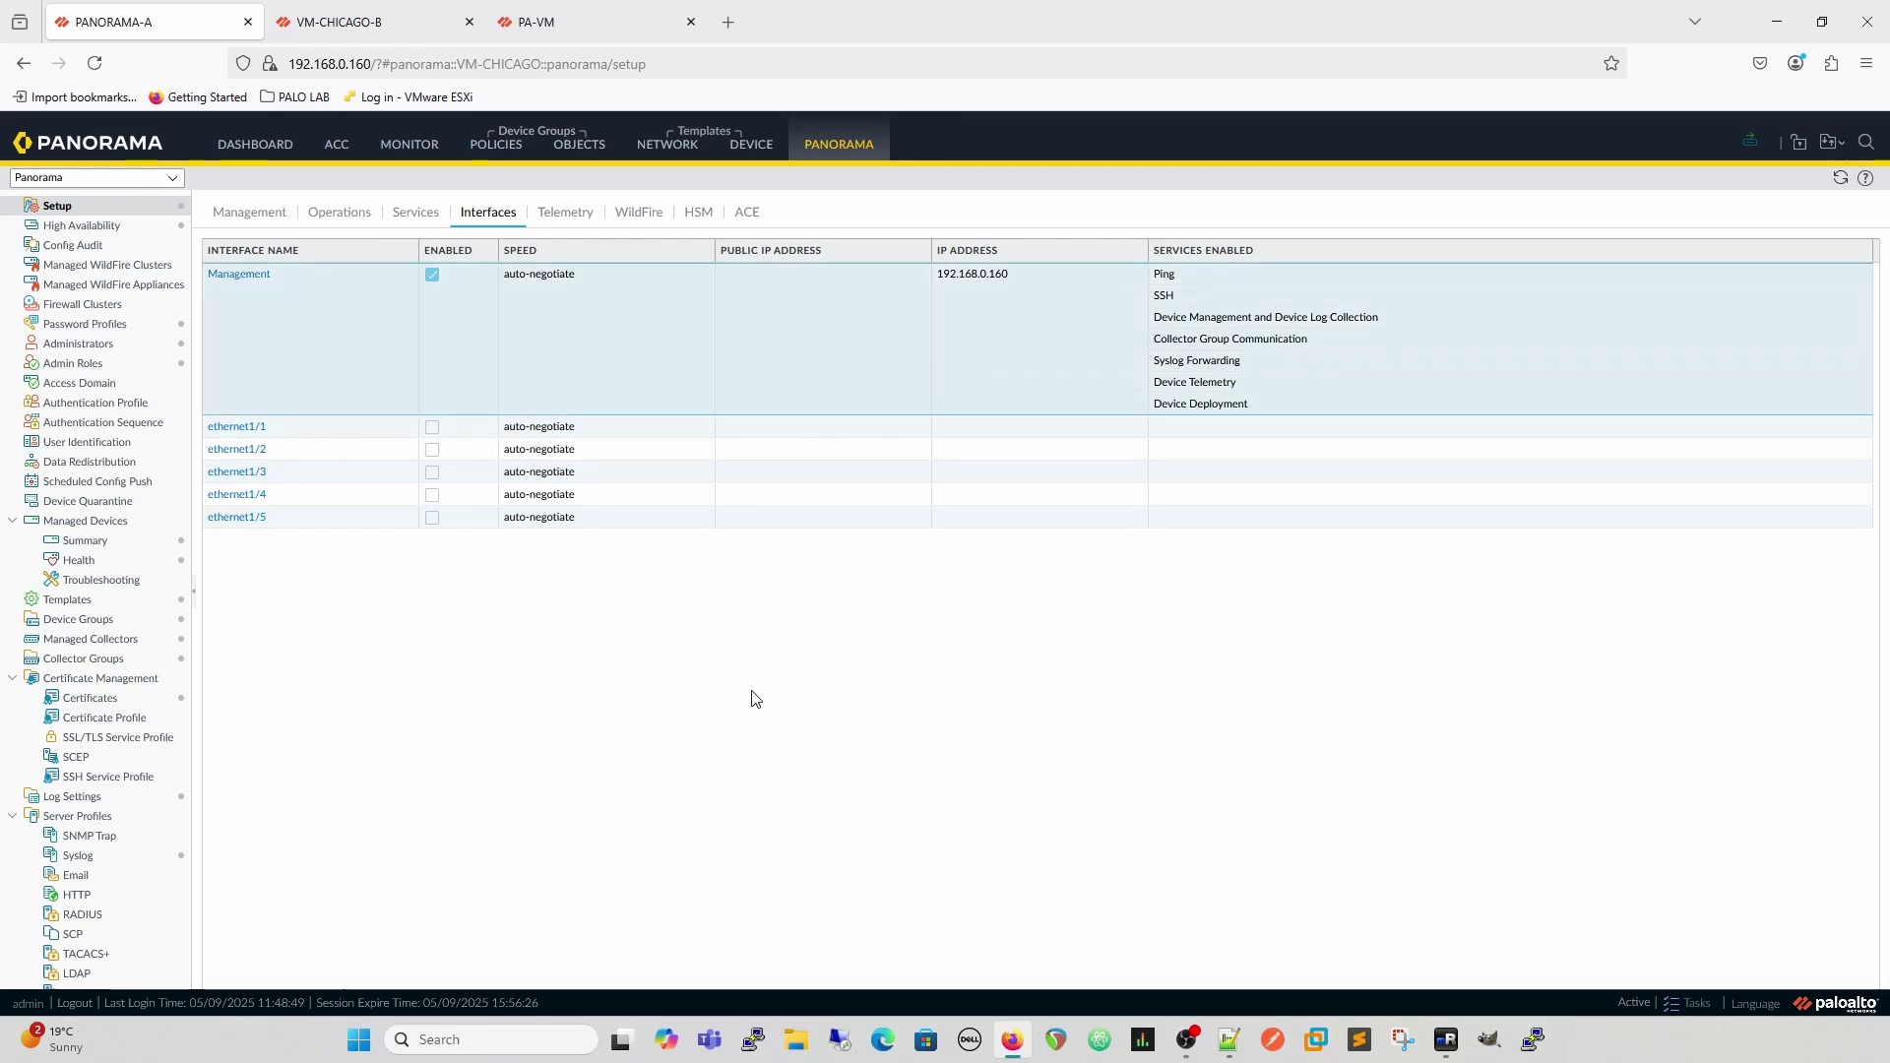
click(237, 276)
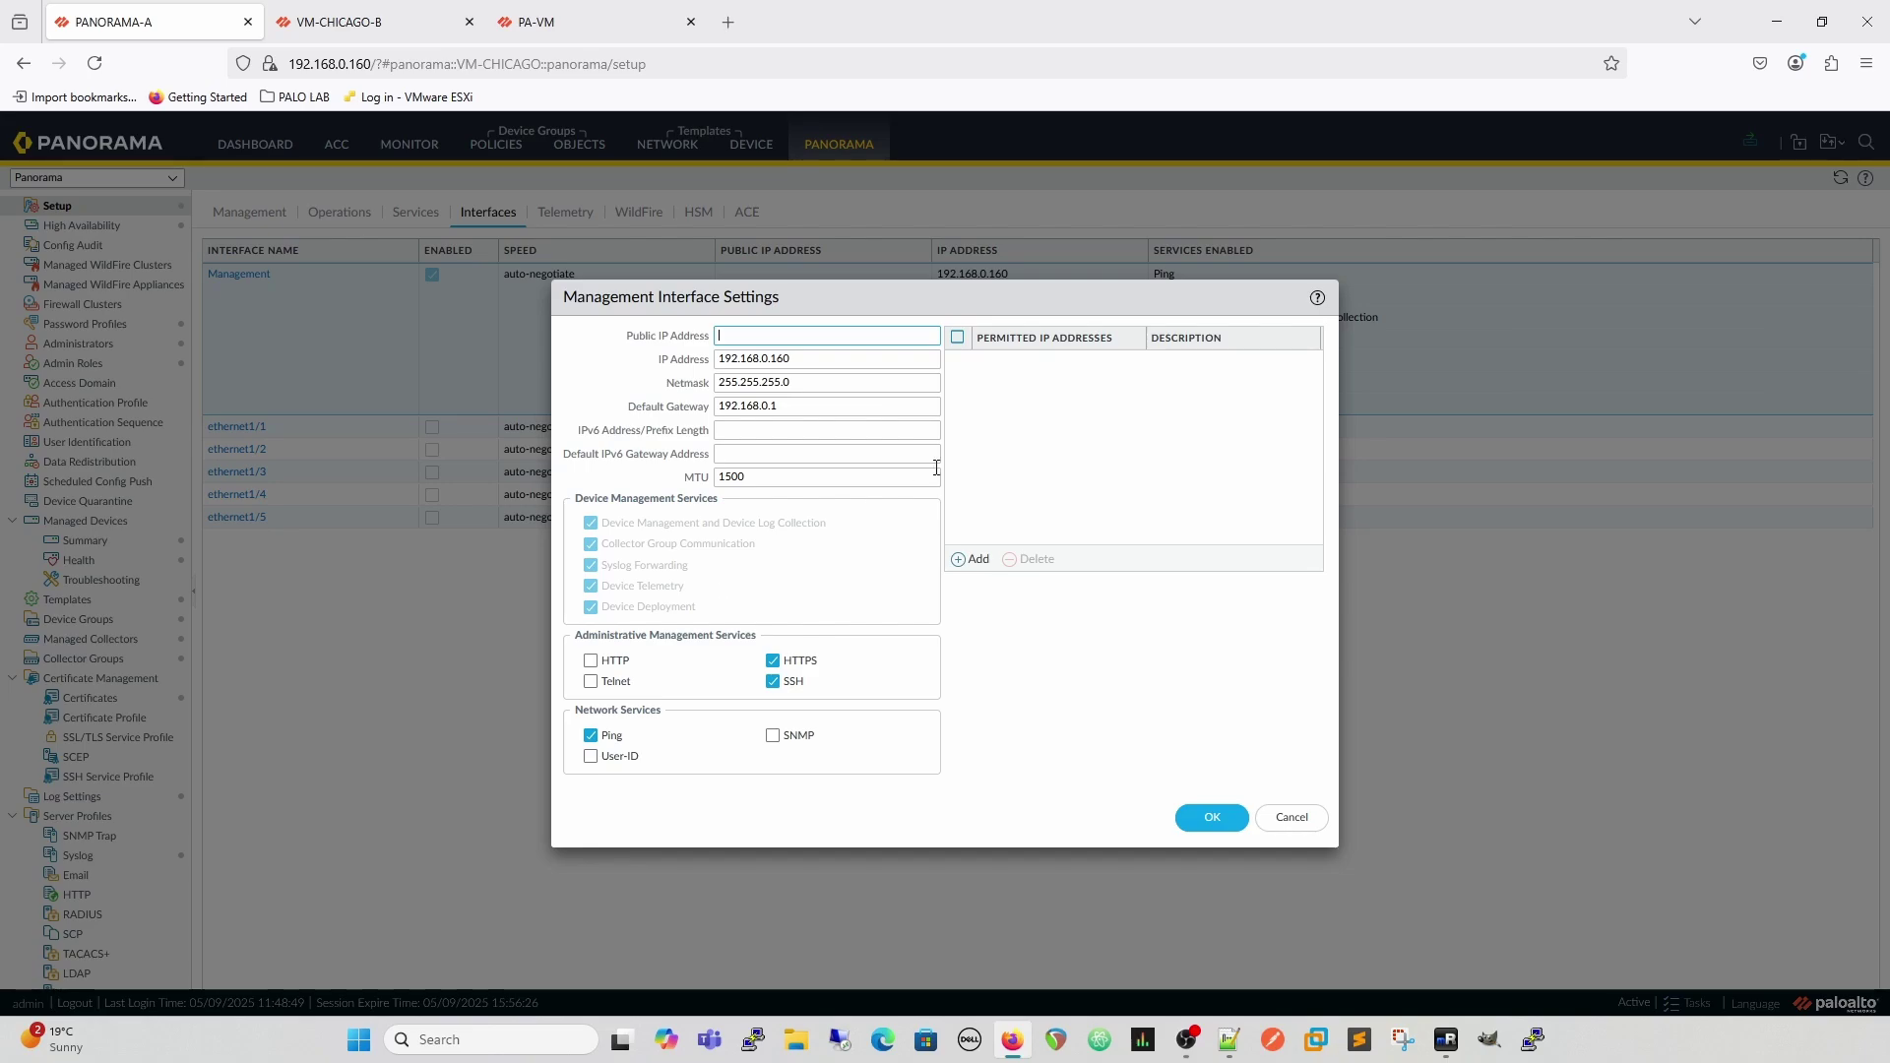
drag(956, 296, 738, 390)
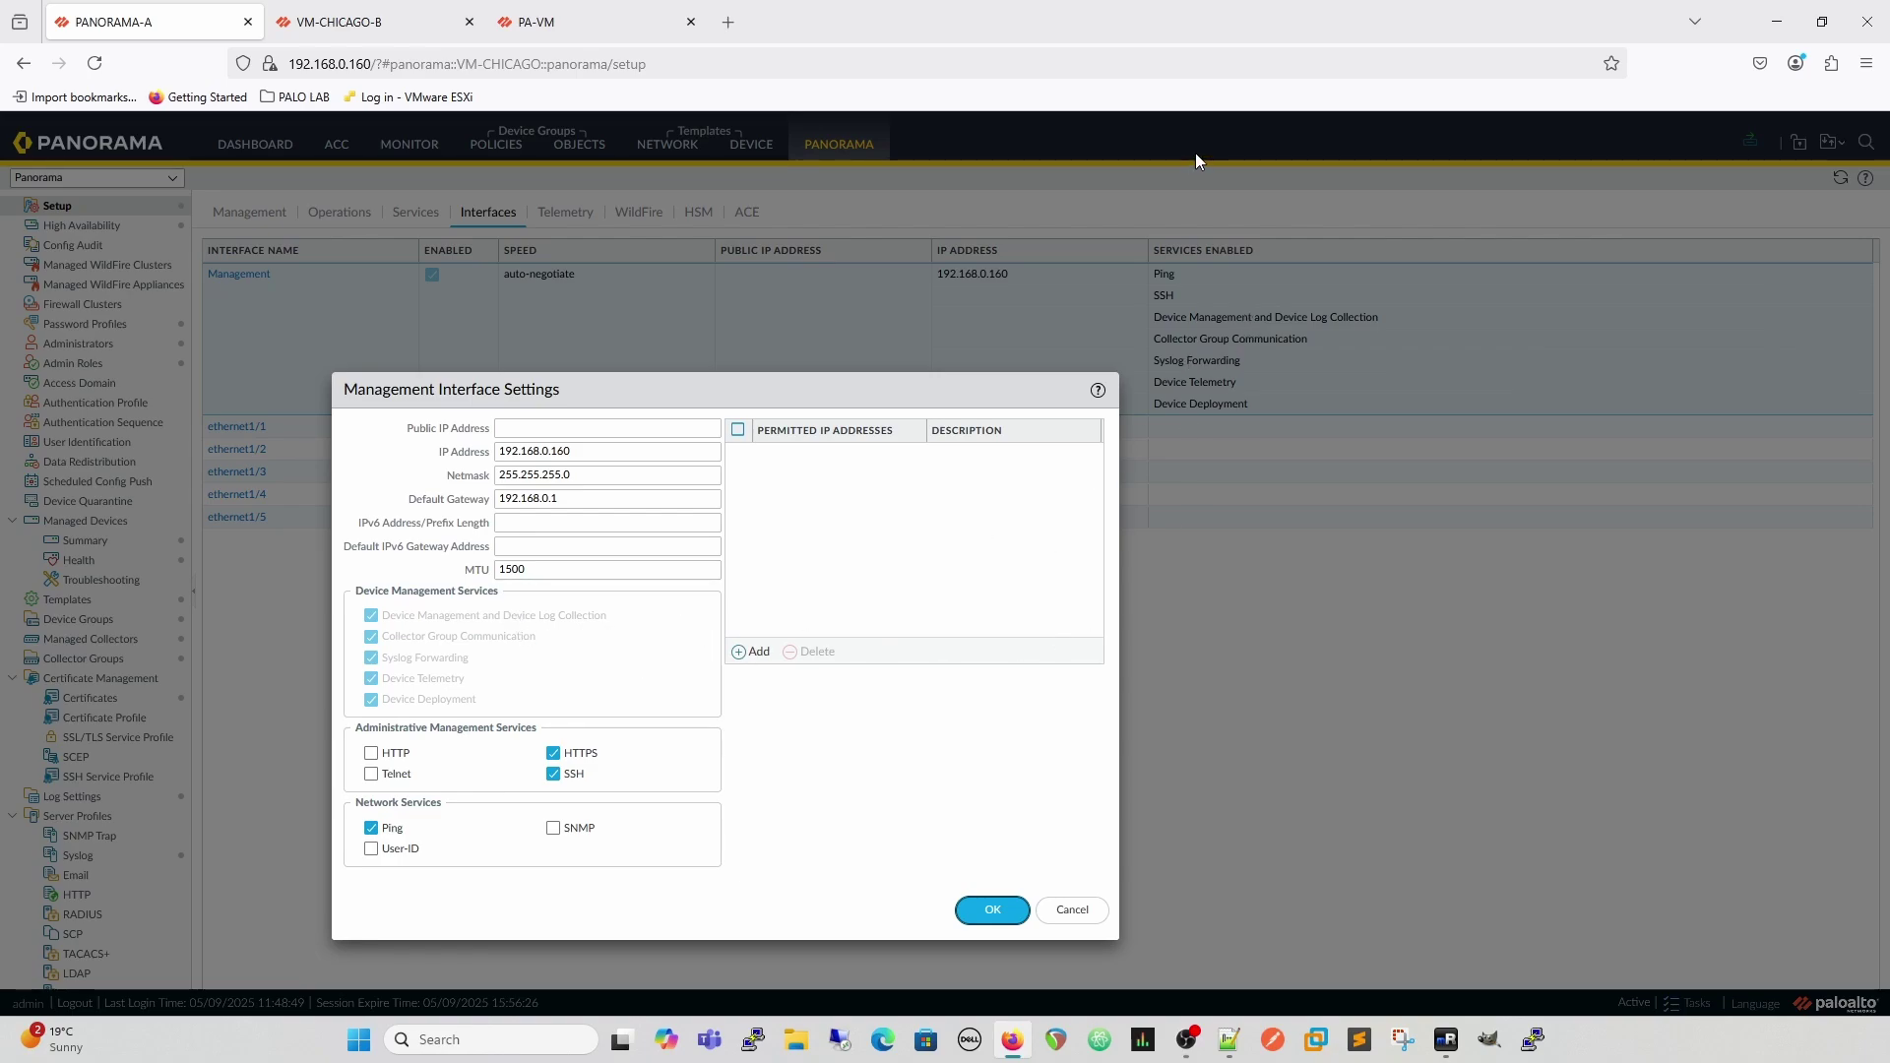
drag(717, 398, 849, 231)
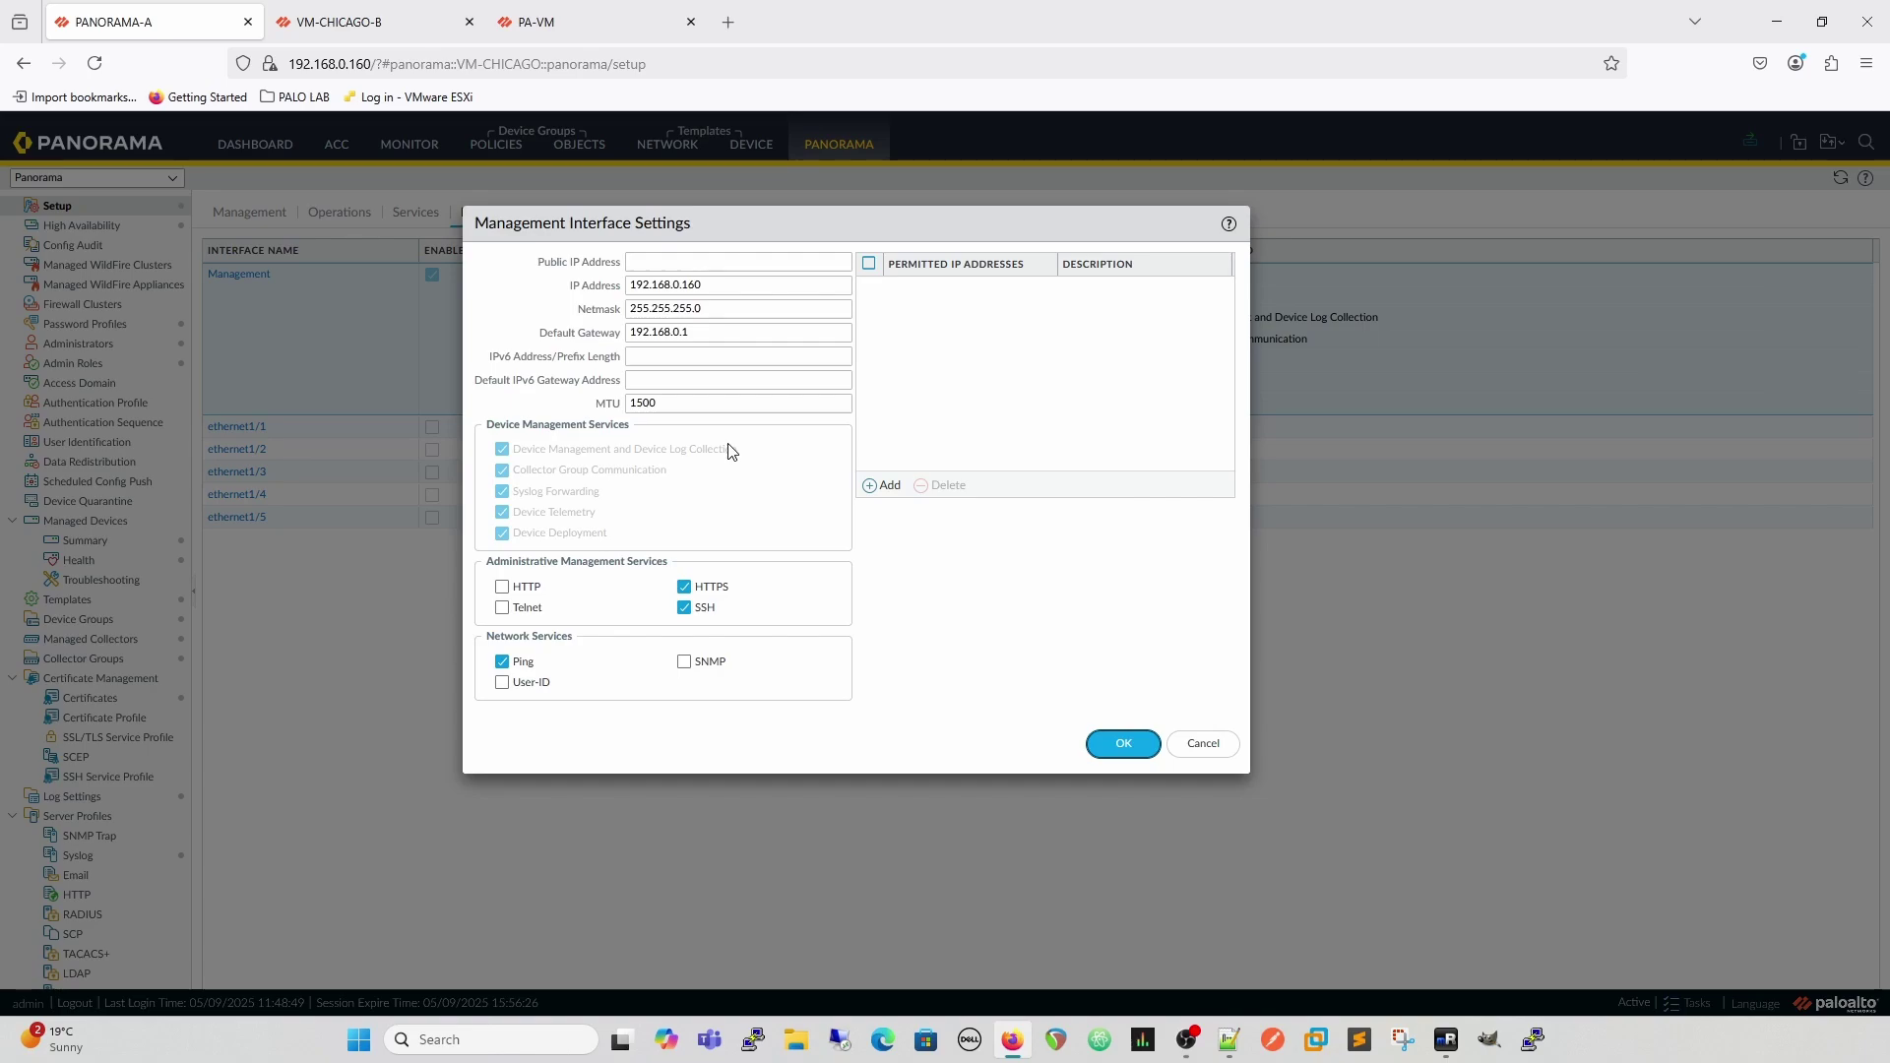
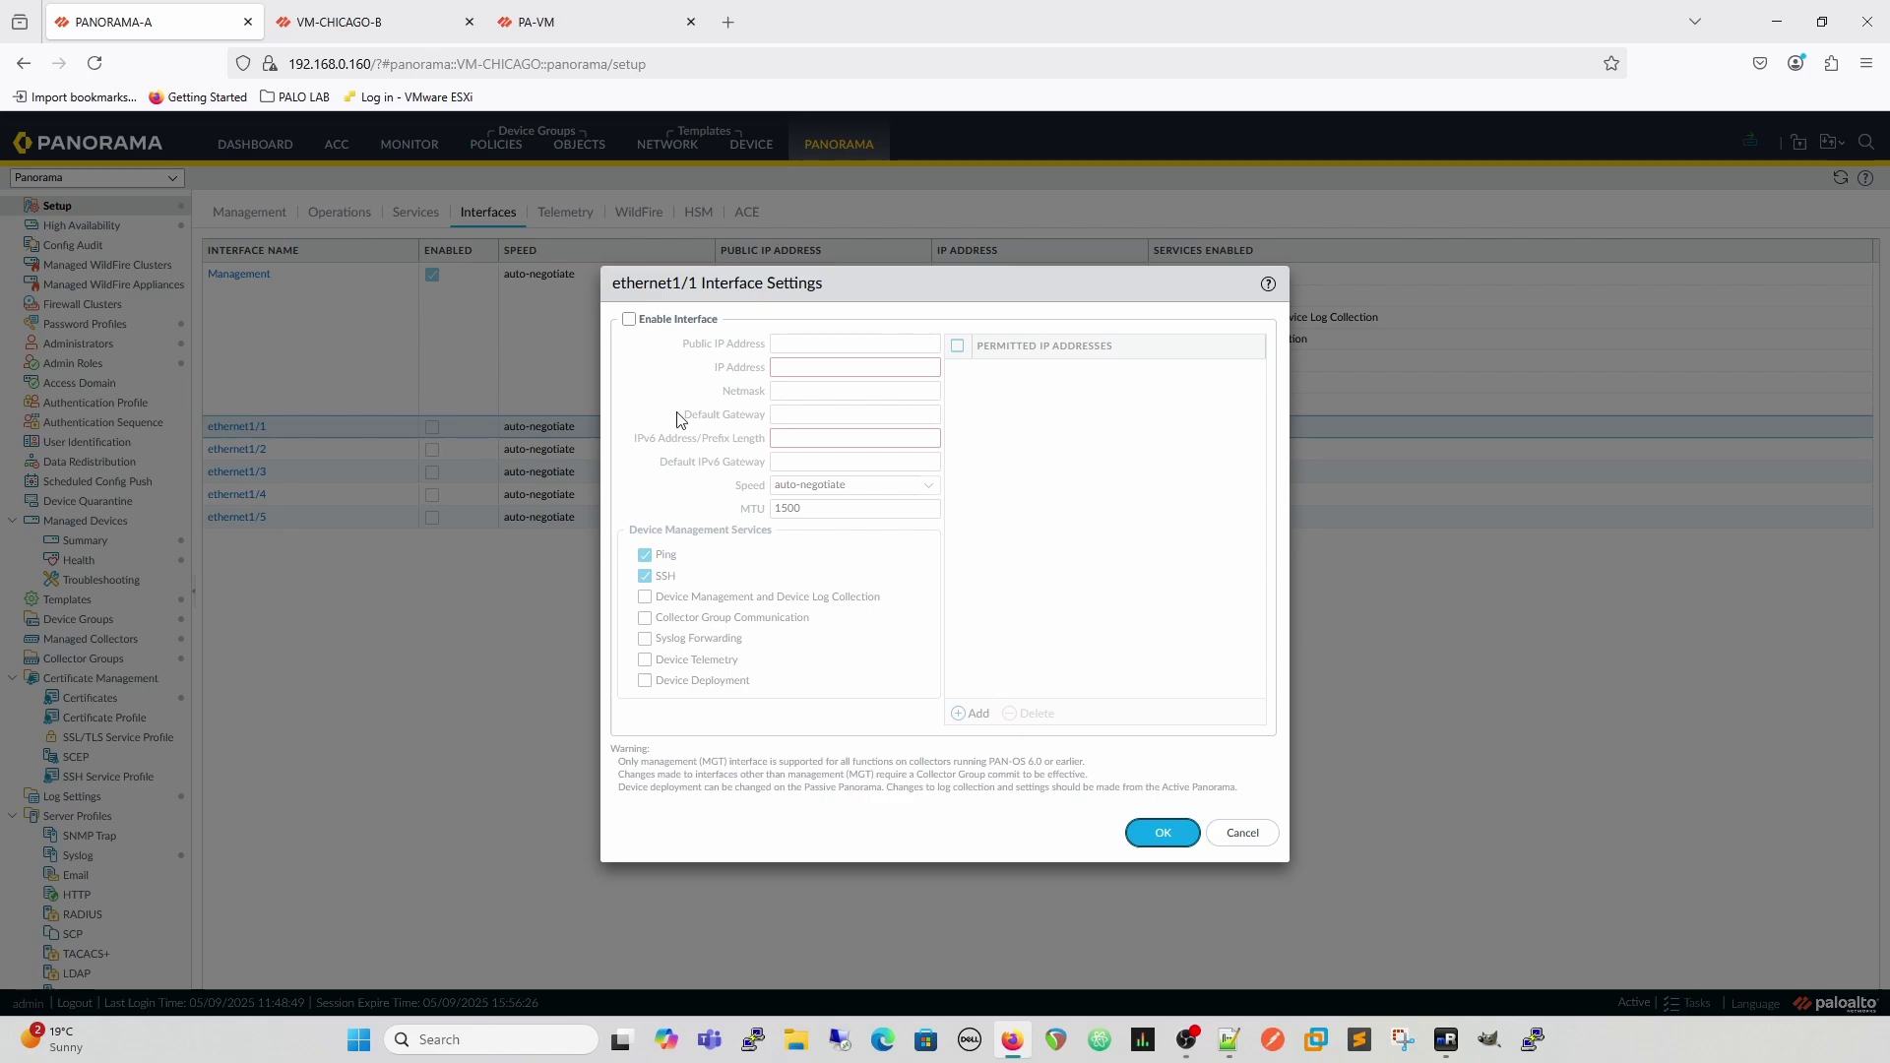
Step: Inspect the options of Panorama's ethernet1/1 interface, trying the enabled state and discarding the change
click(629, 321)
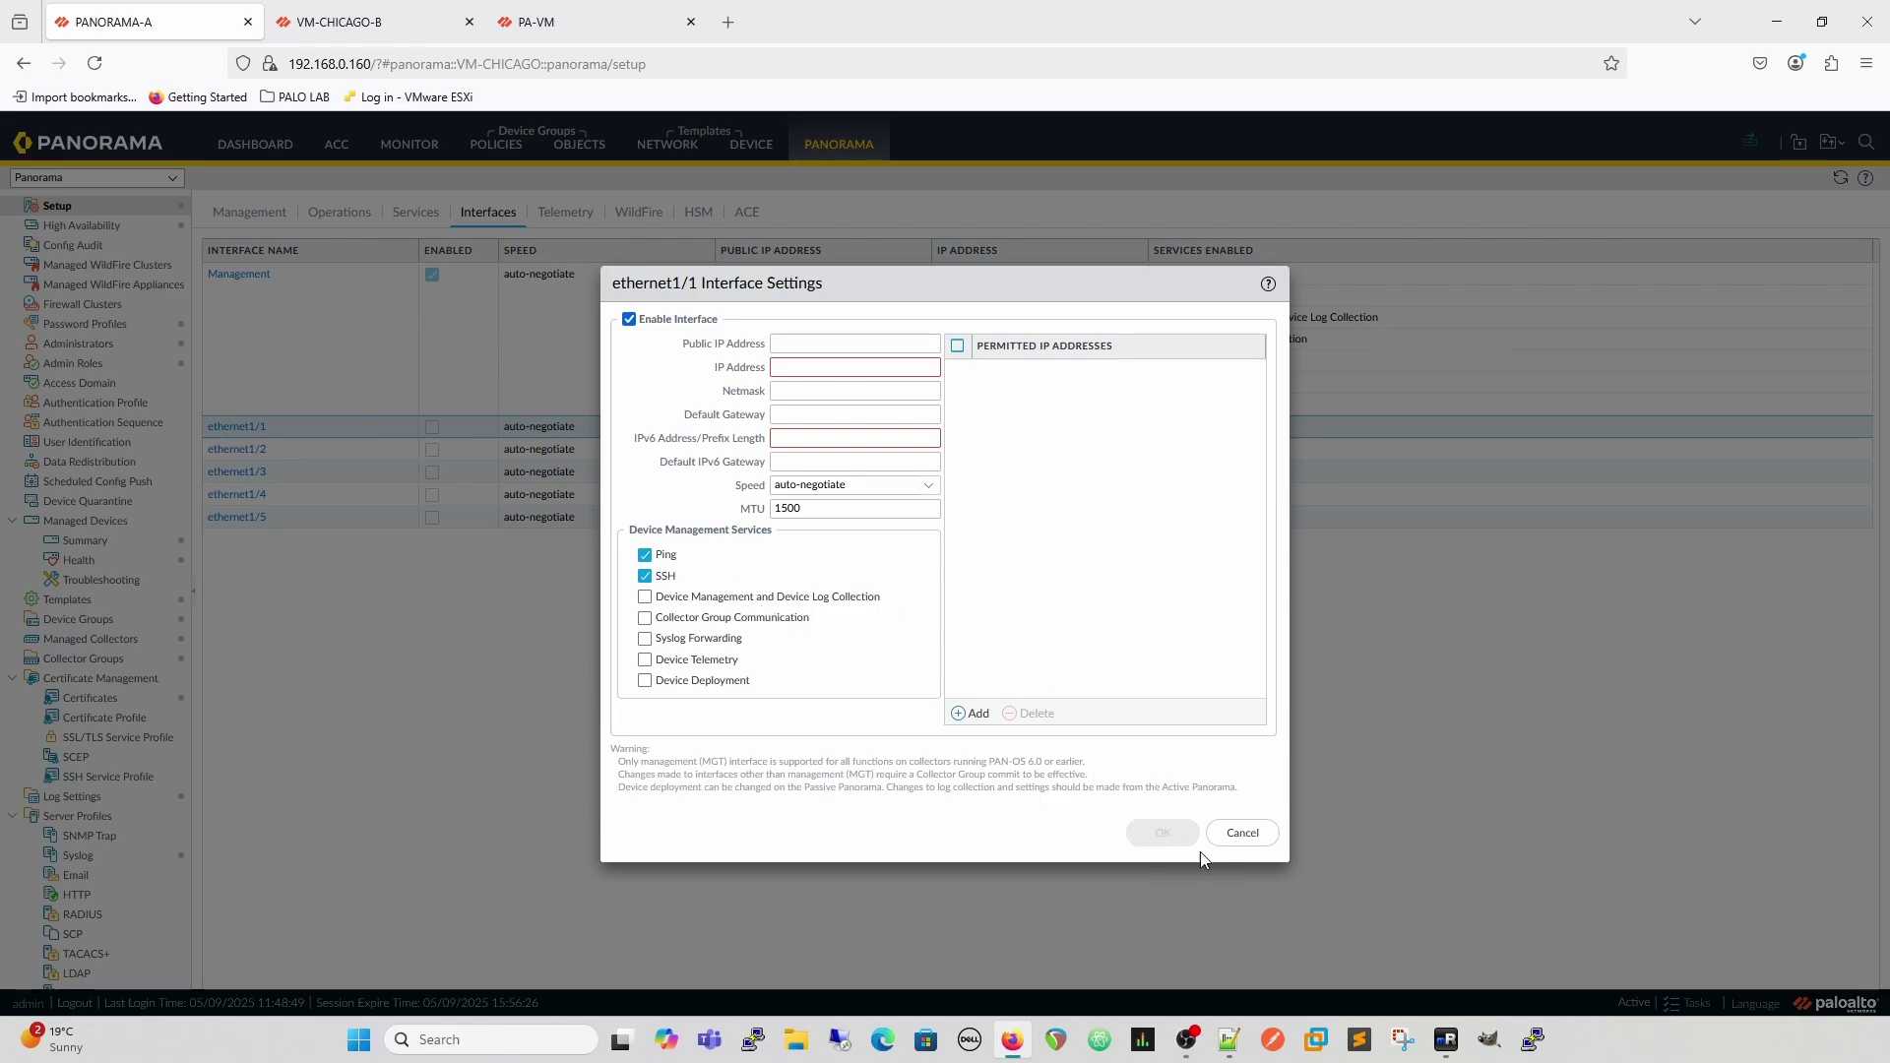
click(1255, 835)
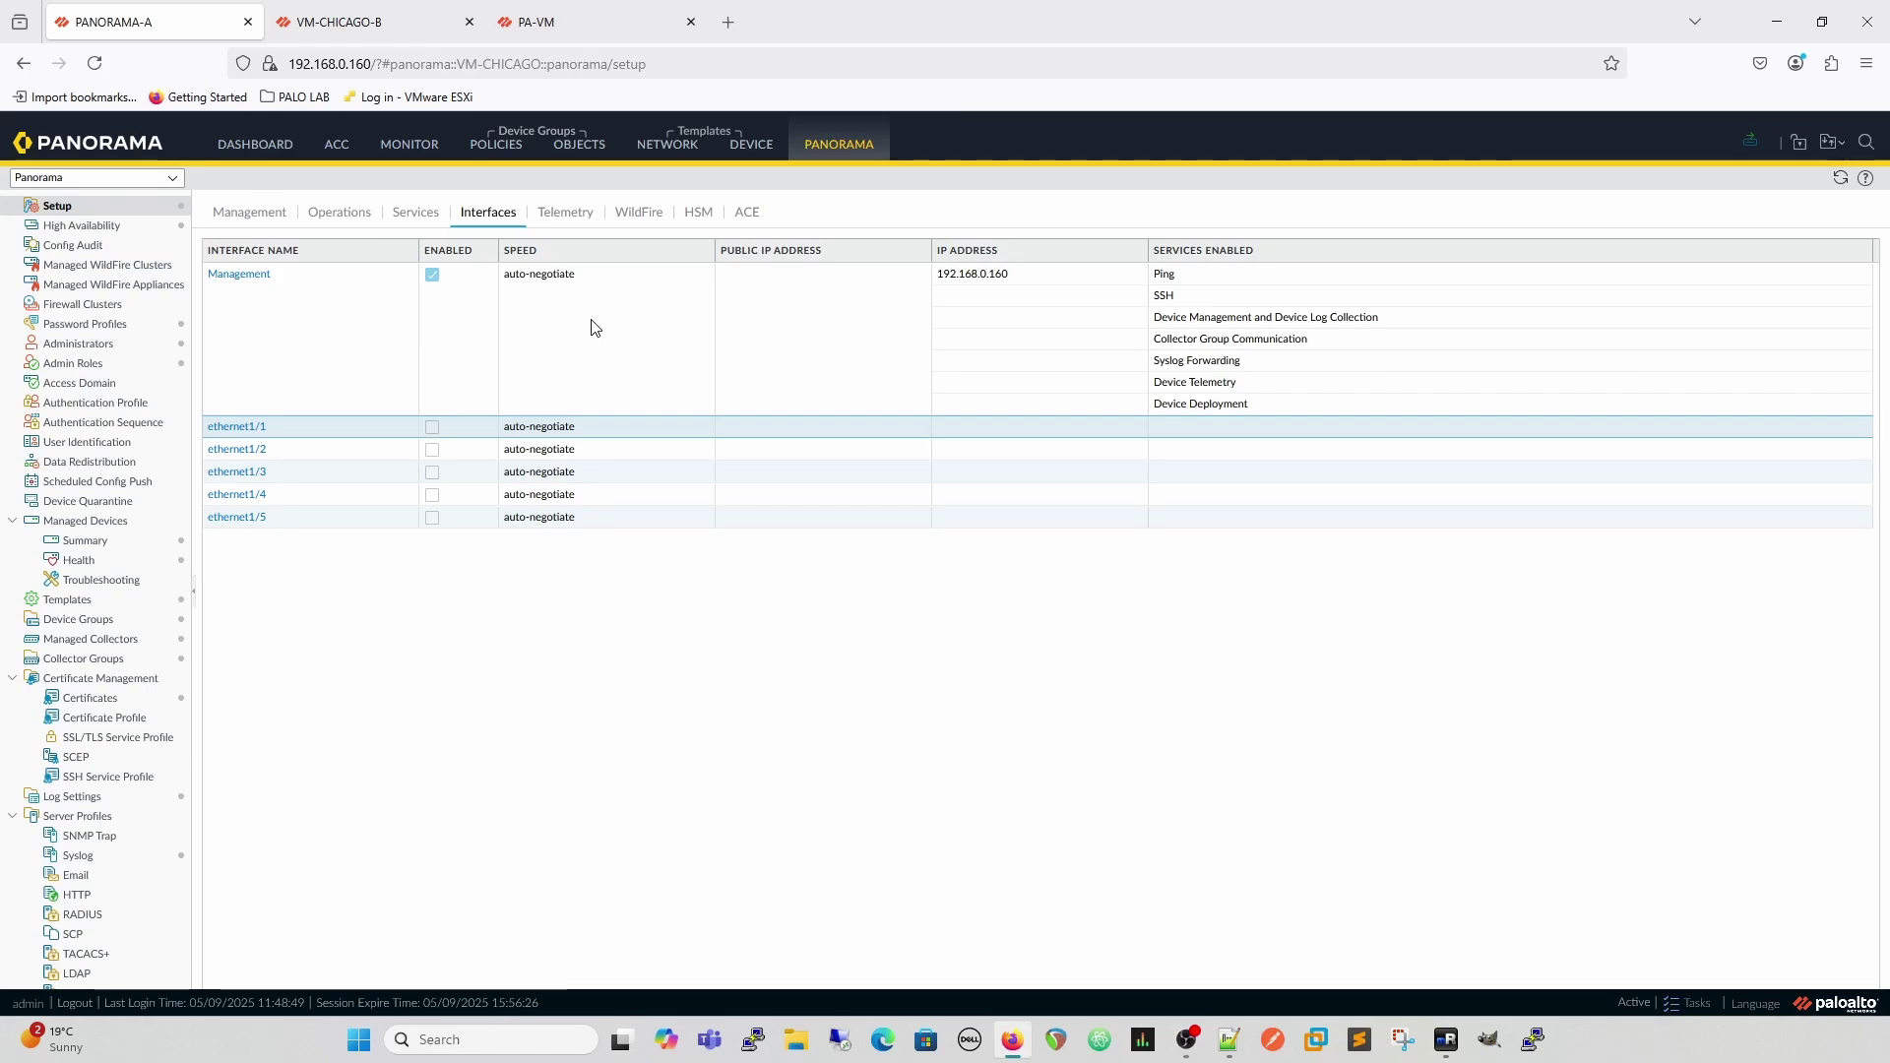
click(236, 427)
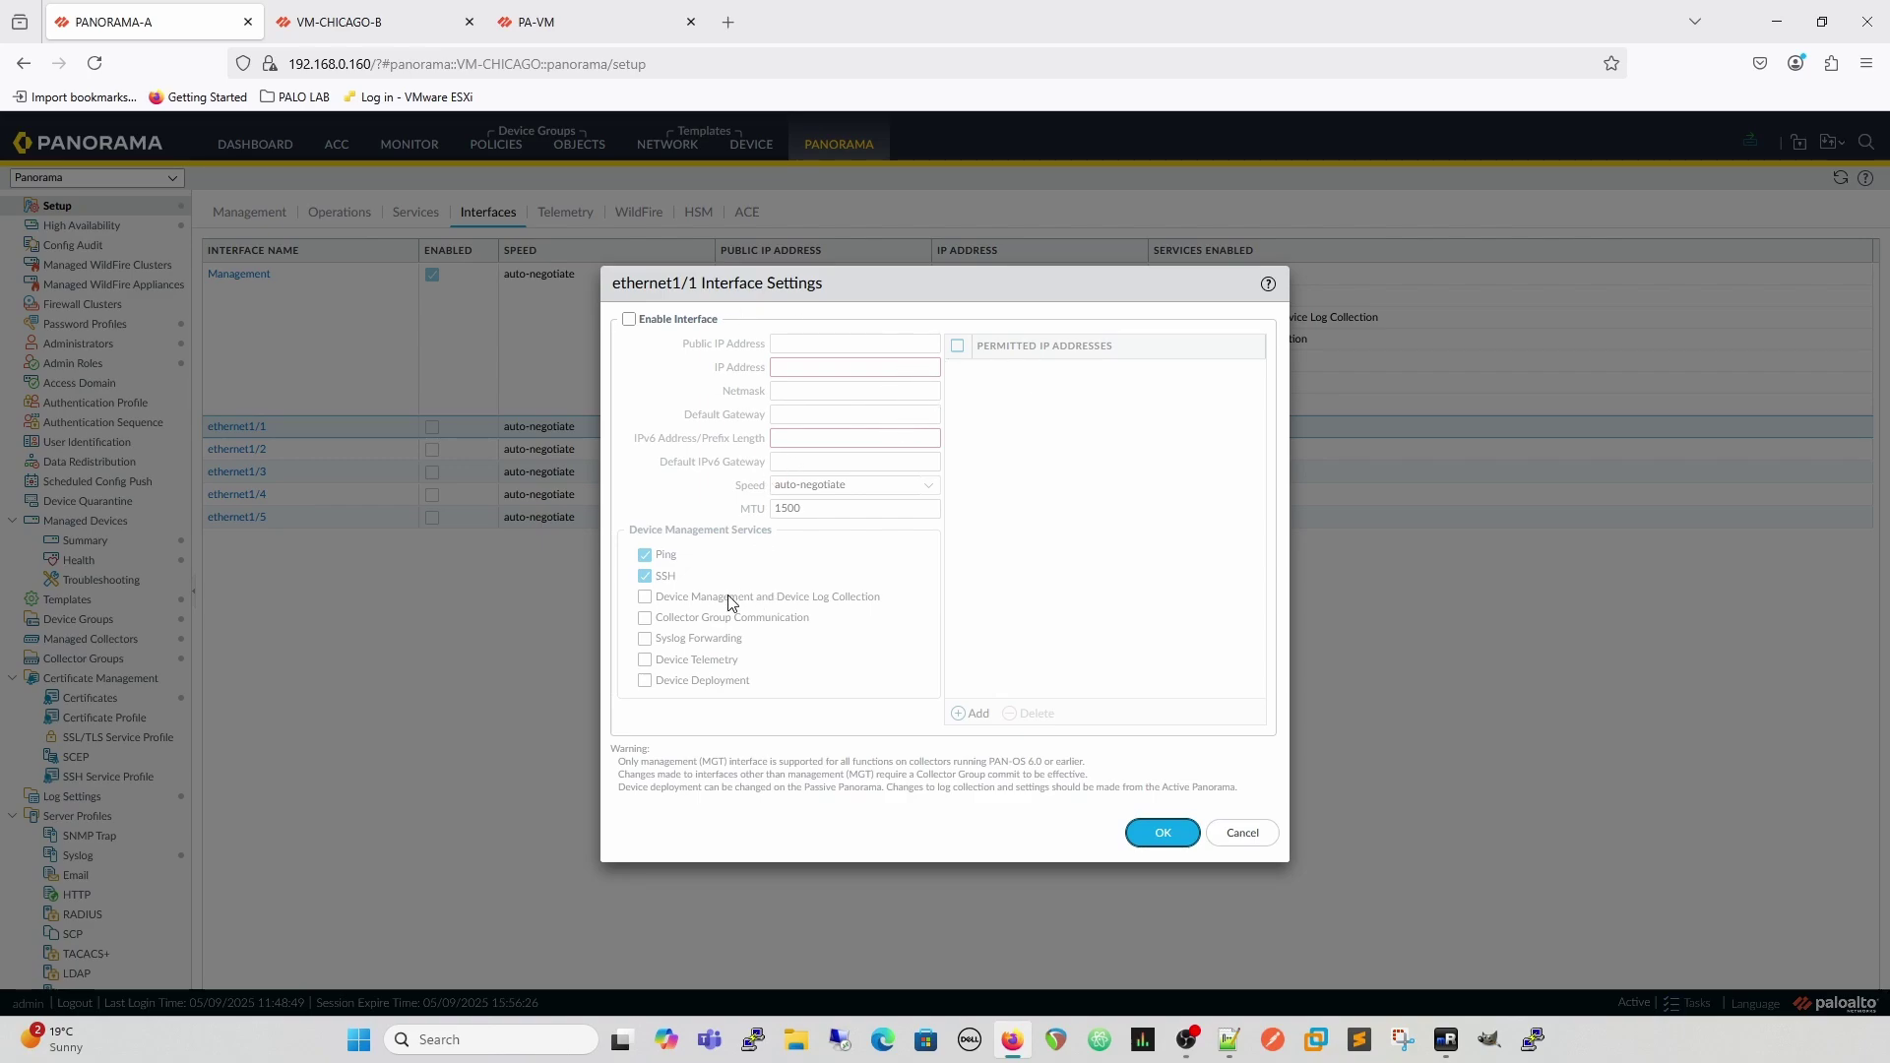
click(1242, 832)
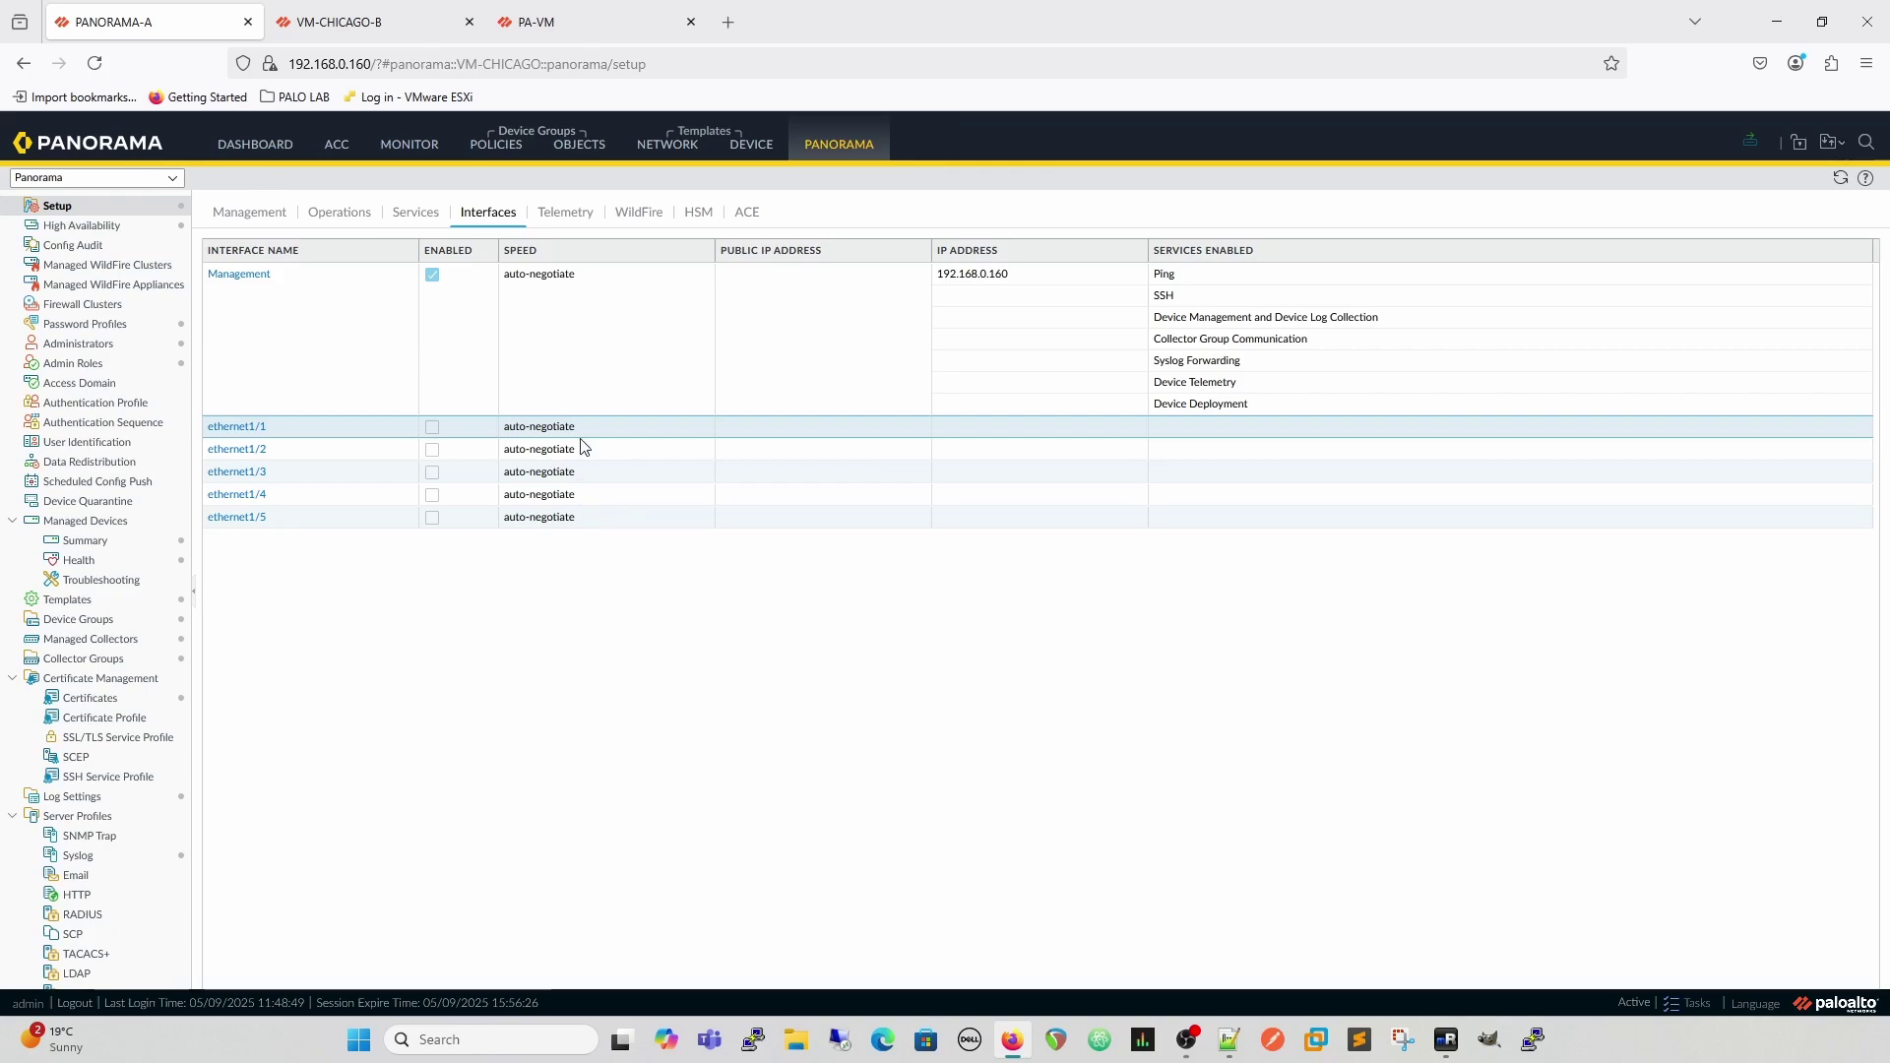
Step: Review Panorama's telemetry status, and check its device certificate, authentication and policy rulebase settings
click(567, 214)
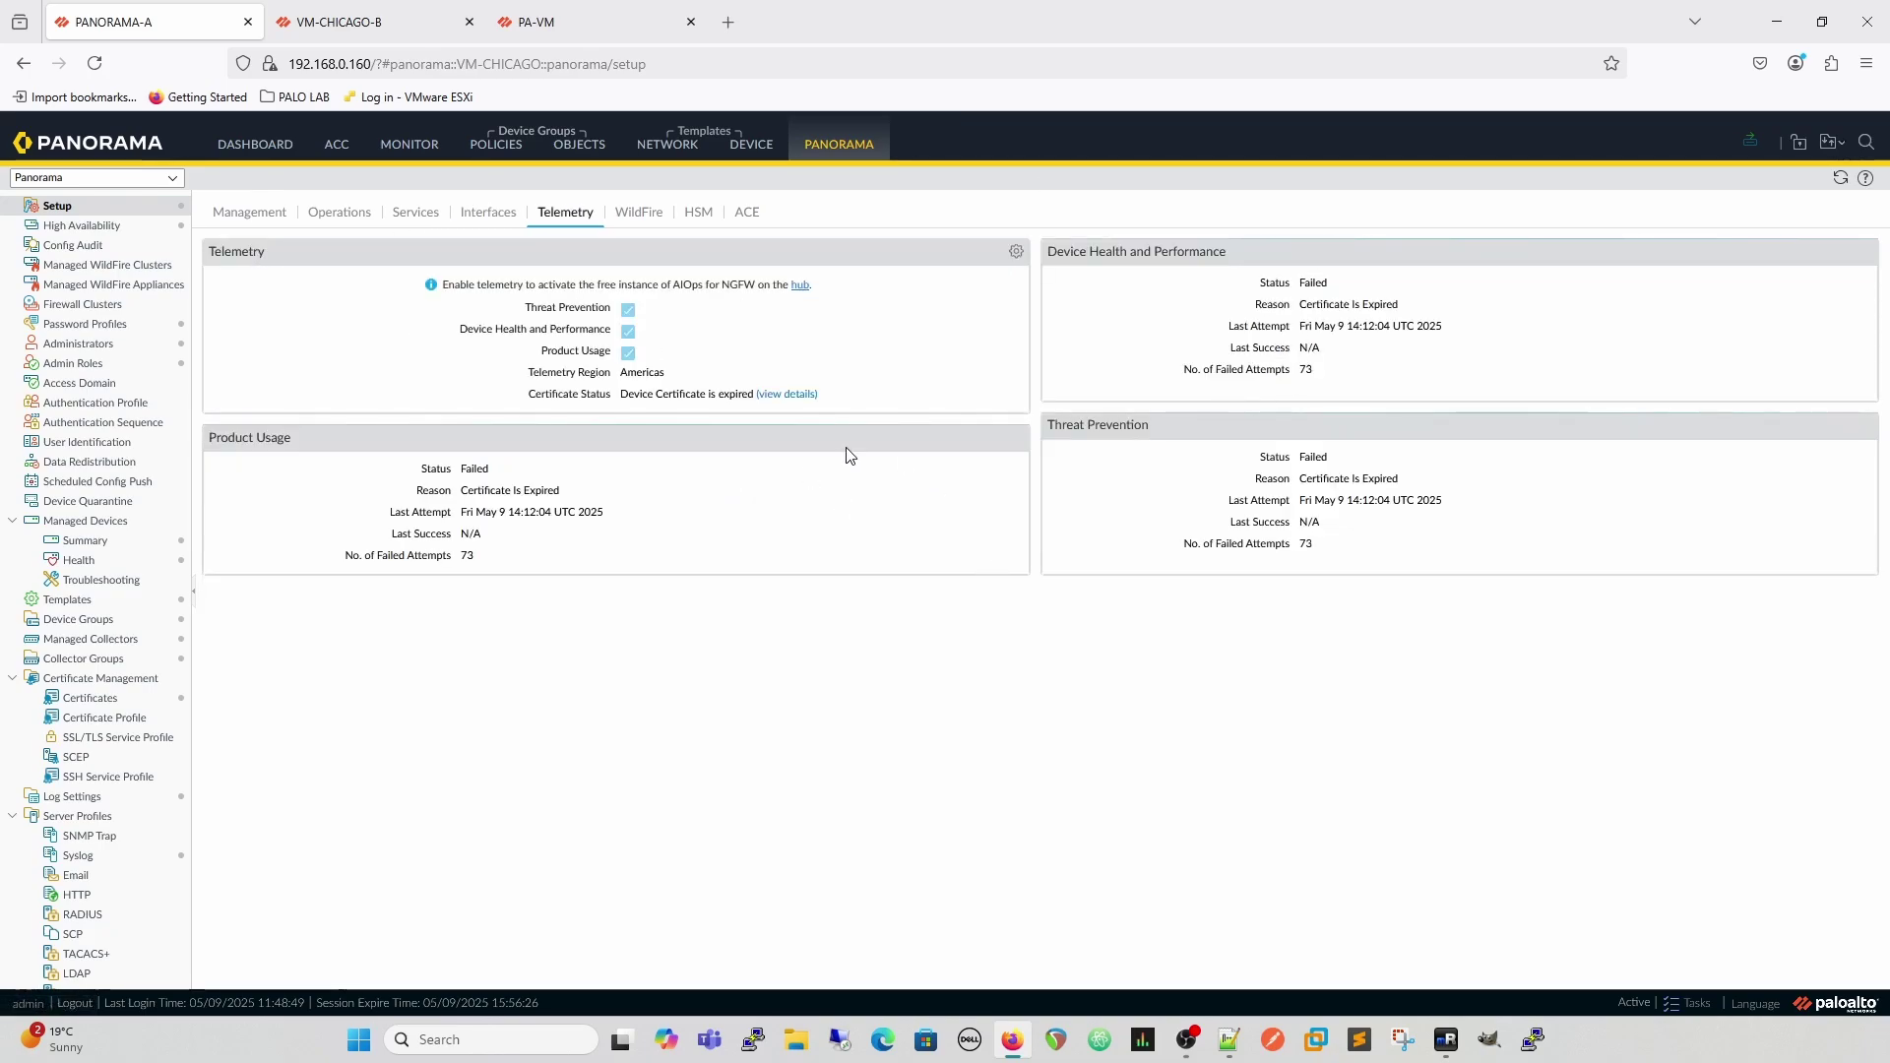
click(249, 217)
scroll(832, 537, down, 3)
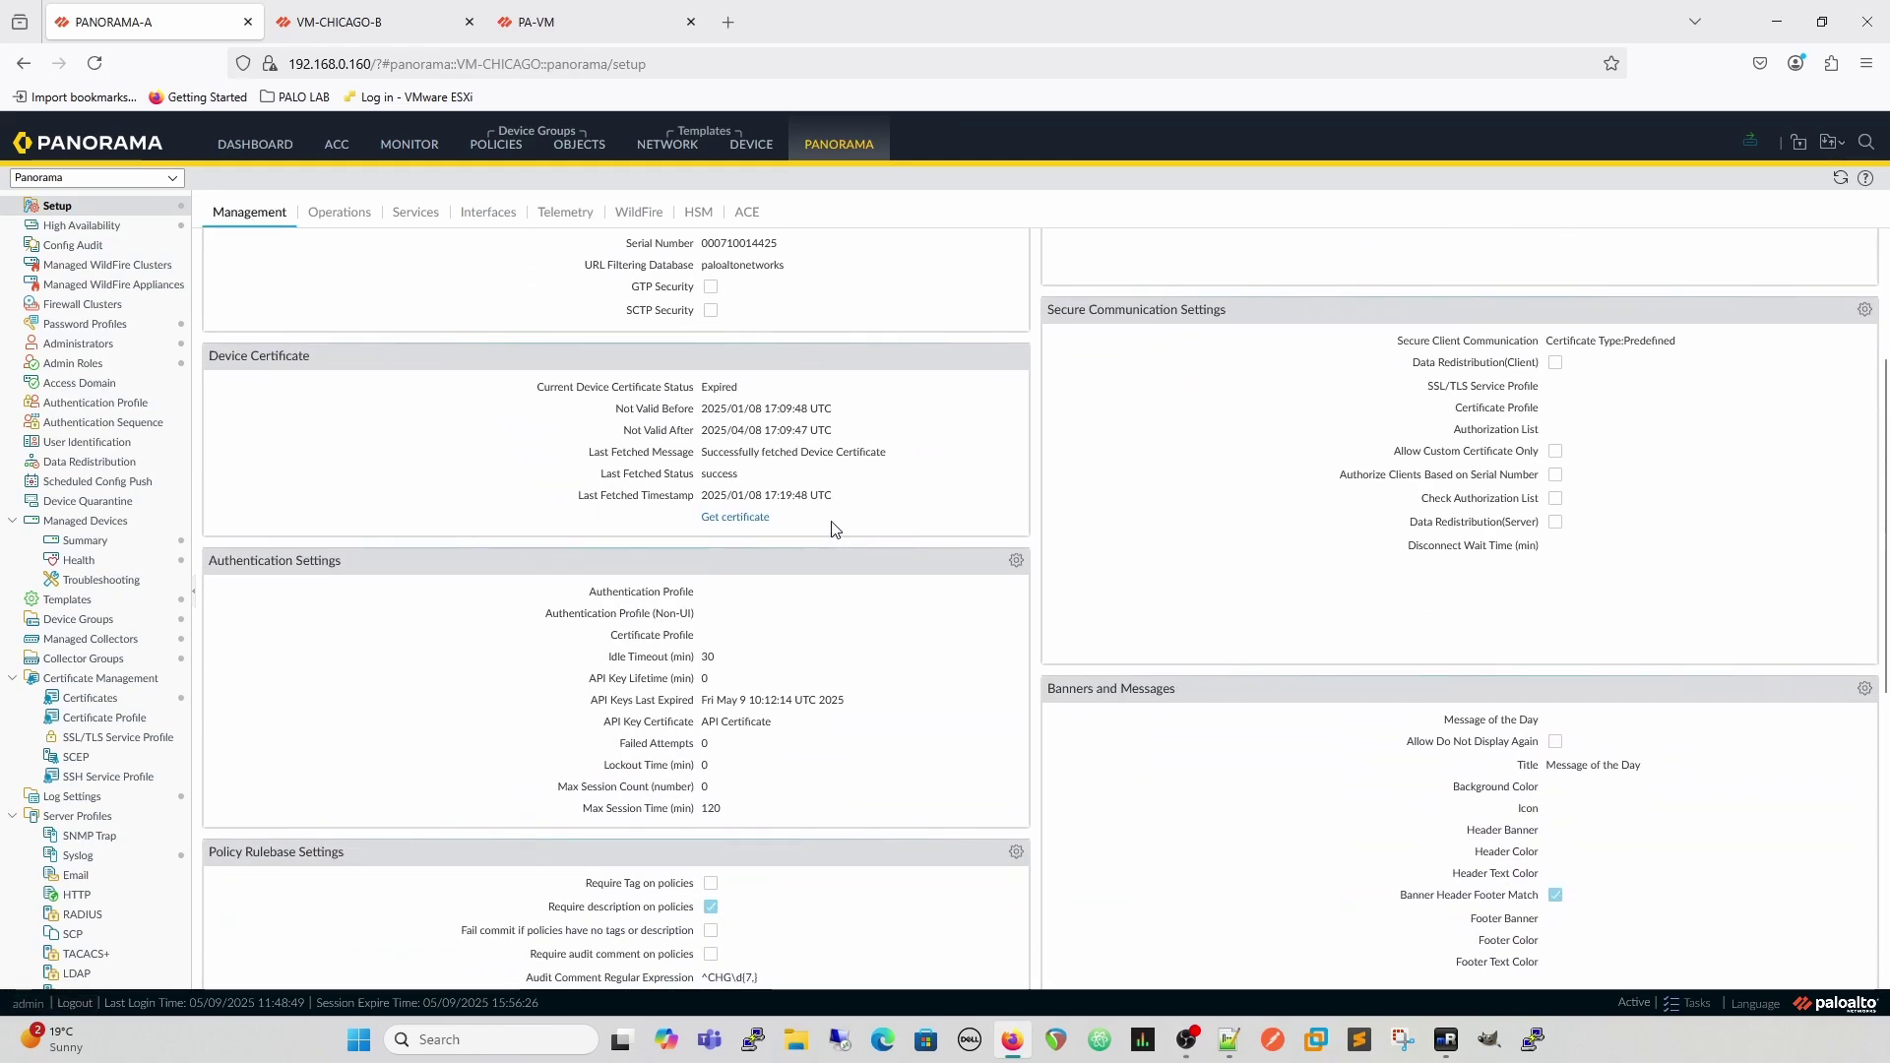
drag(703, 386, 743, 392)
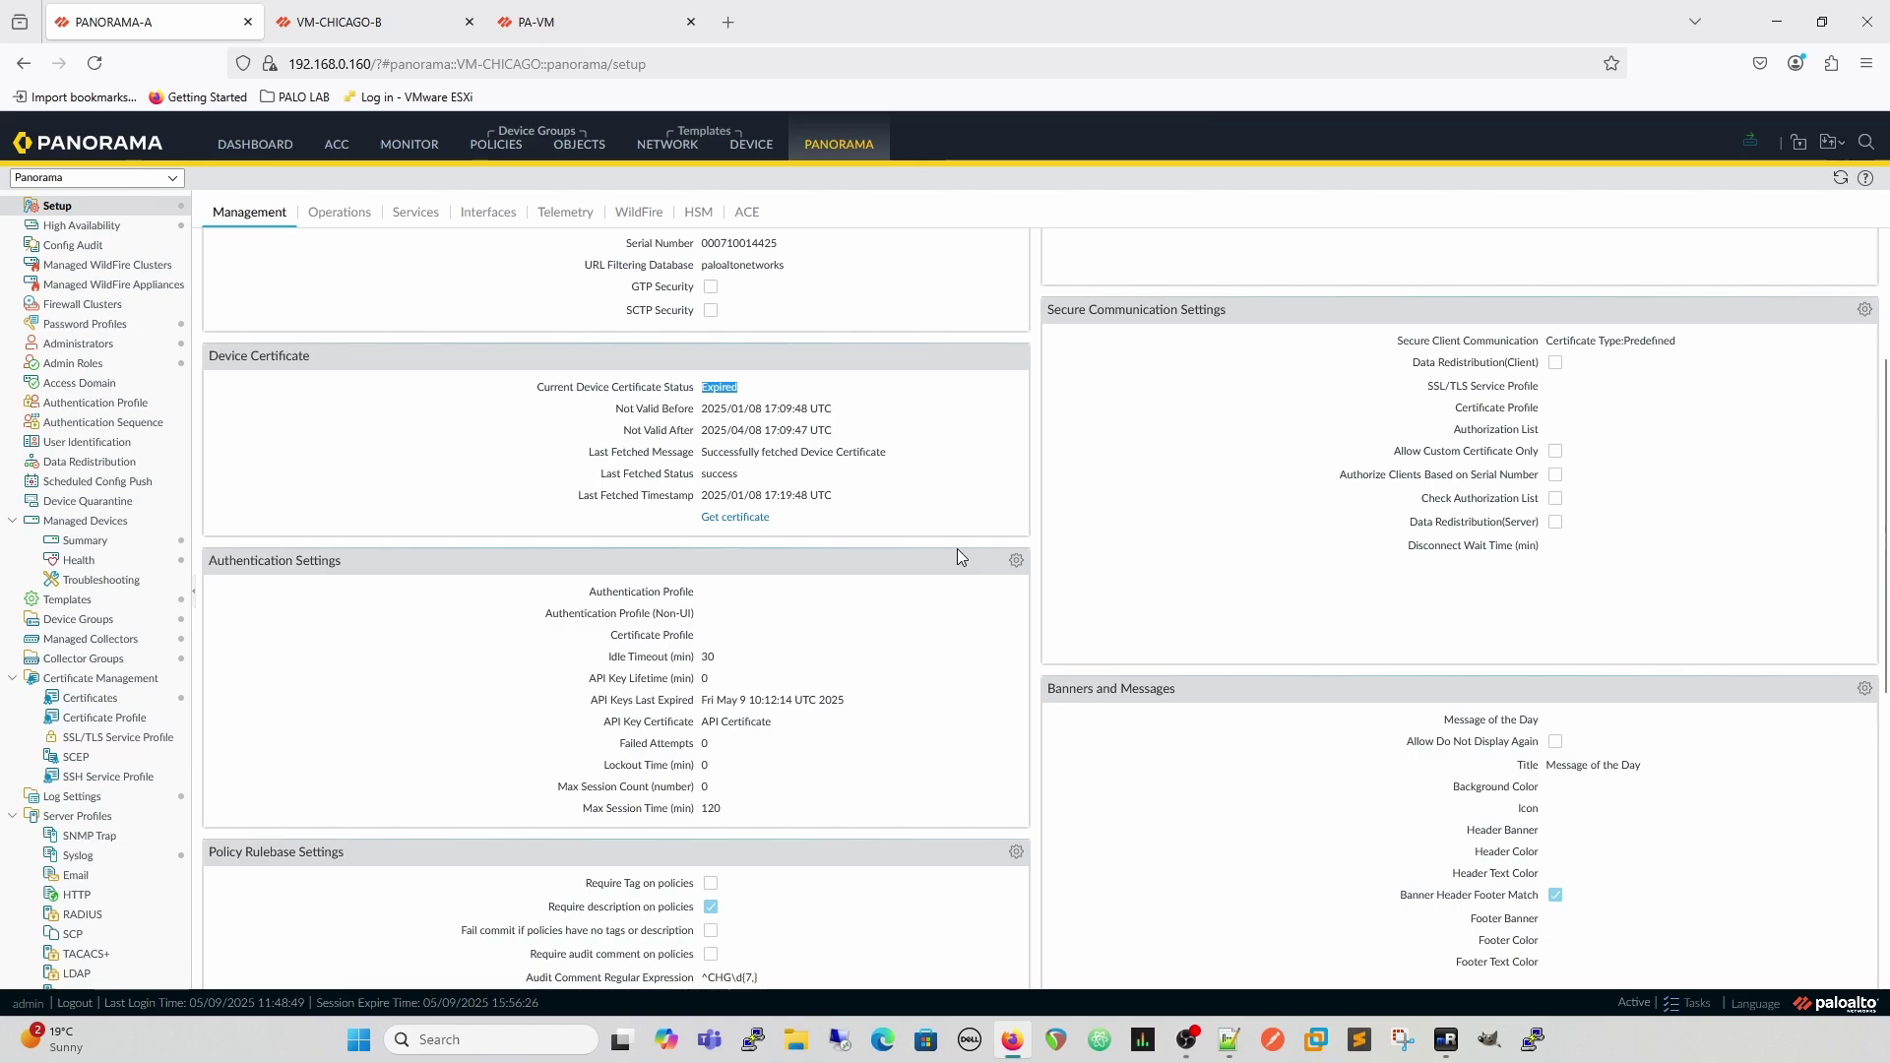
scroll(1475, 644, down, 2)
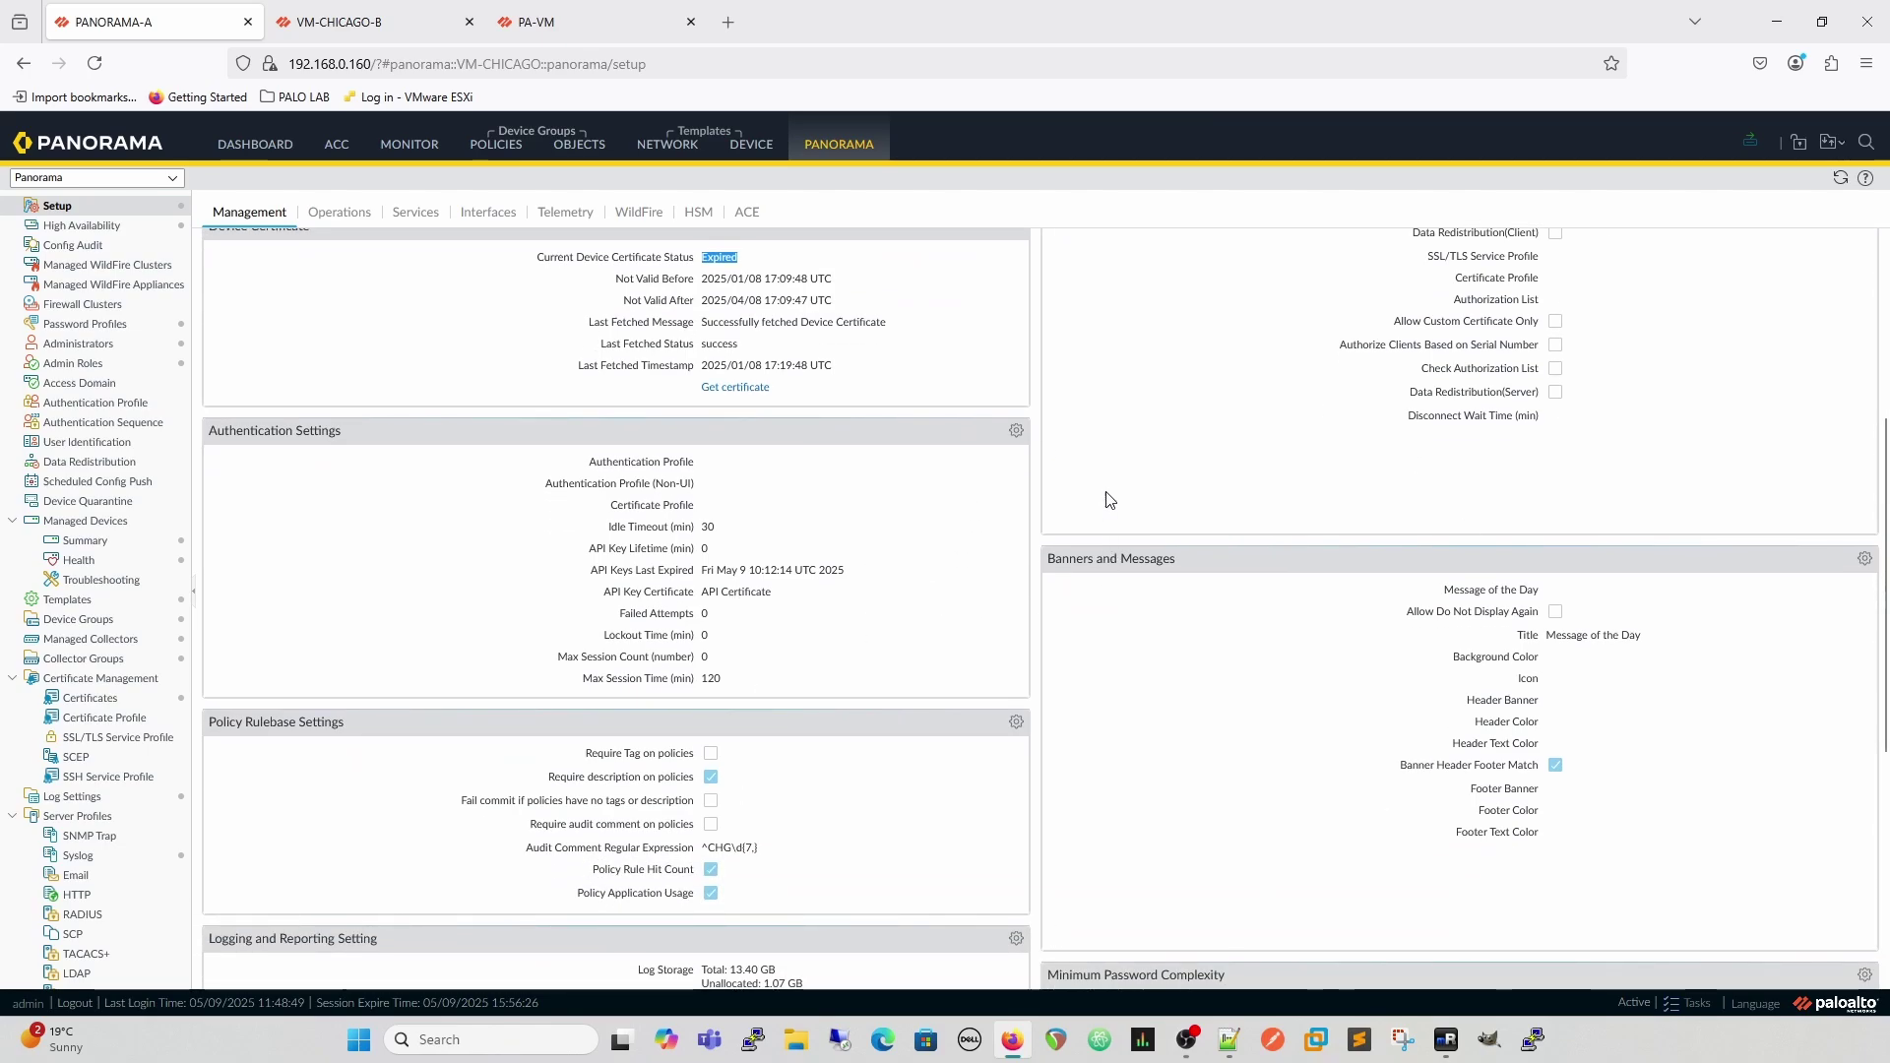
scroll(1256, 461, up, 2)
scroll(935, 531, down, 5)
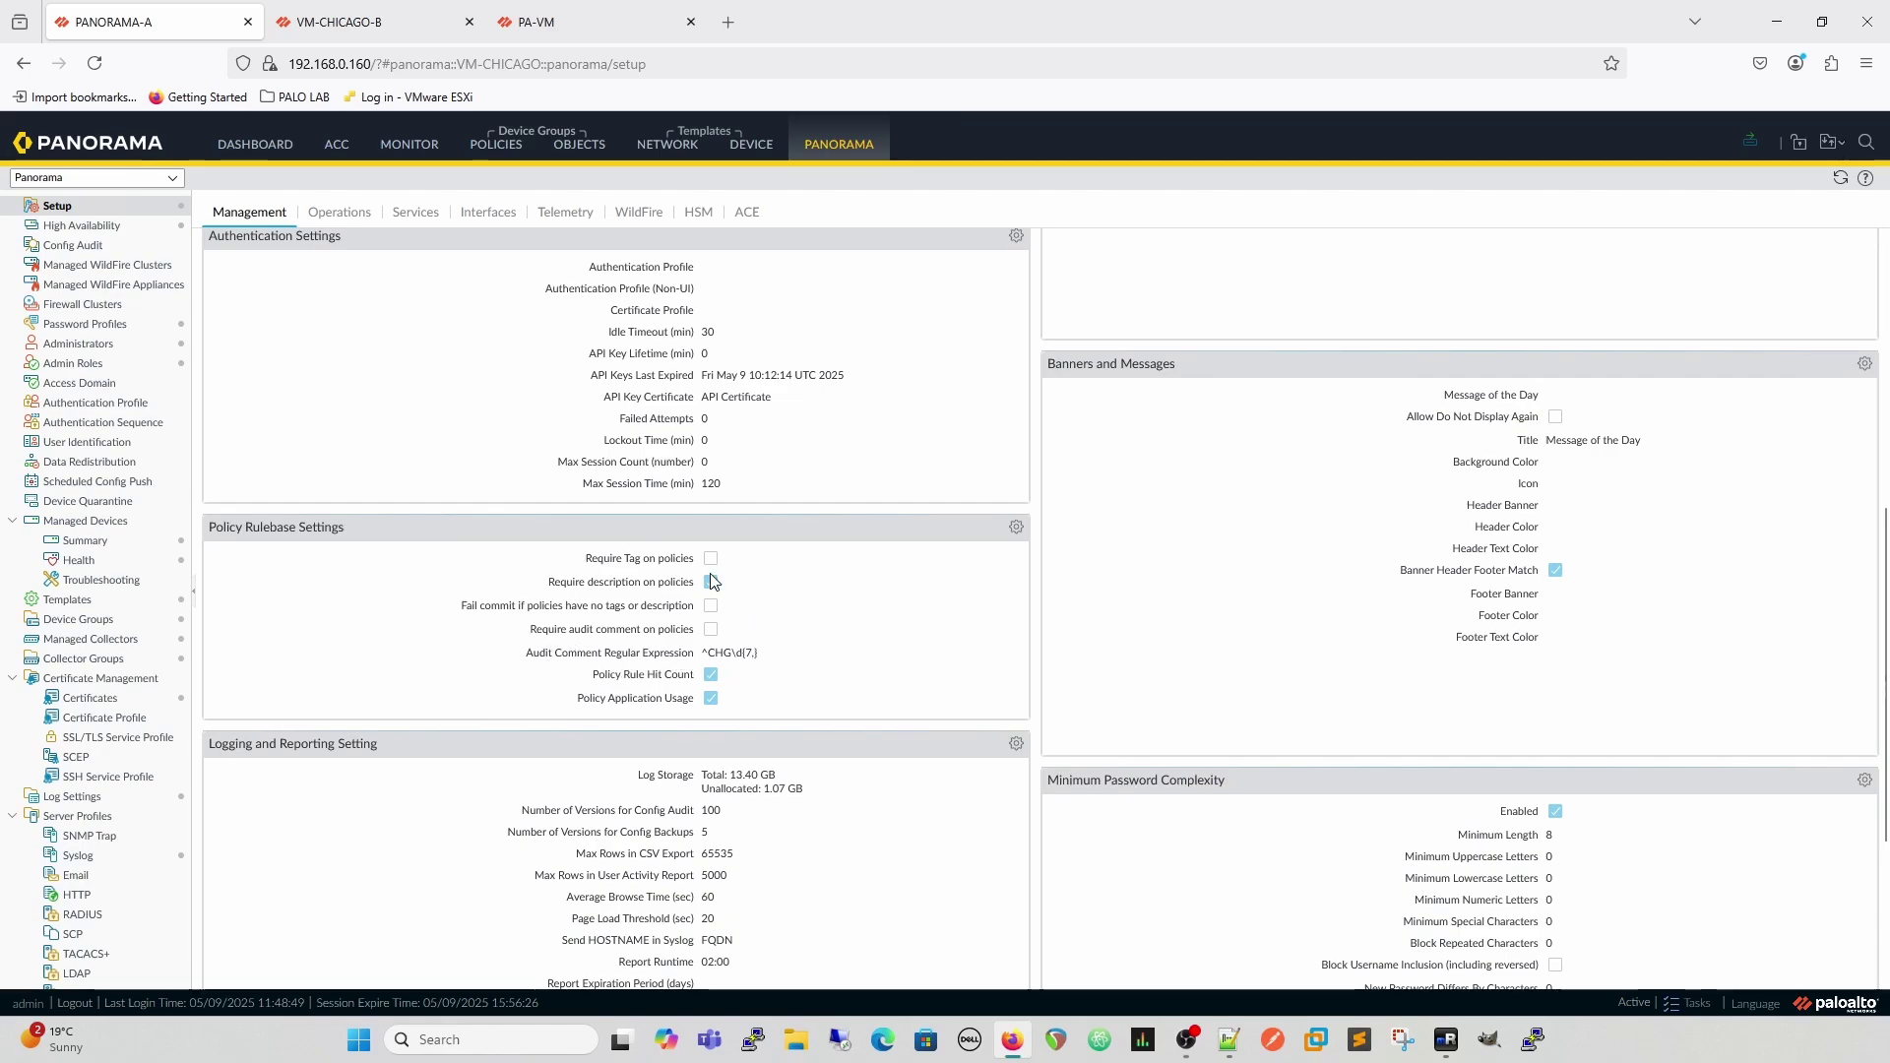
scroll(834, 622, up, 9)
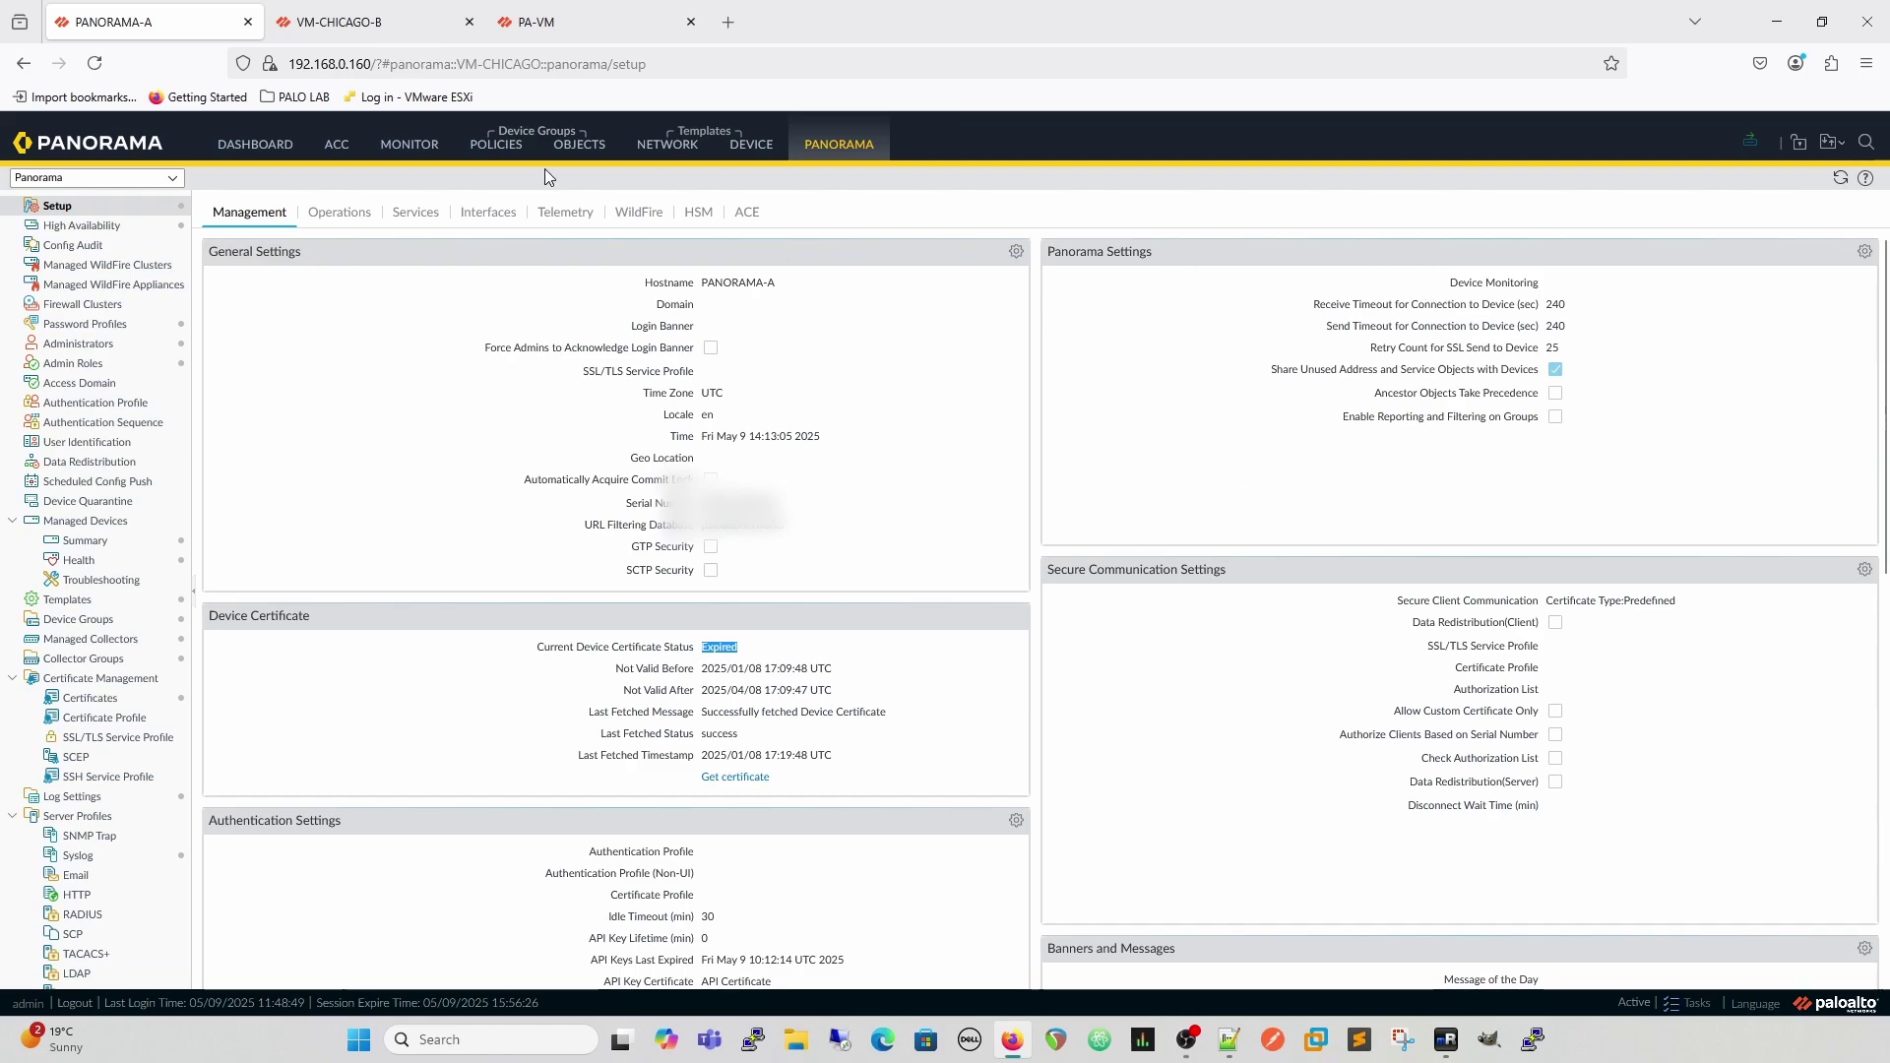
Step: Compare the PA-VM firewall's setup with Panorama's, reviewing Panorama's interfaces, telemetry, services and WildFire settings
click(559, 25)
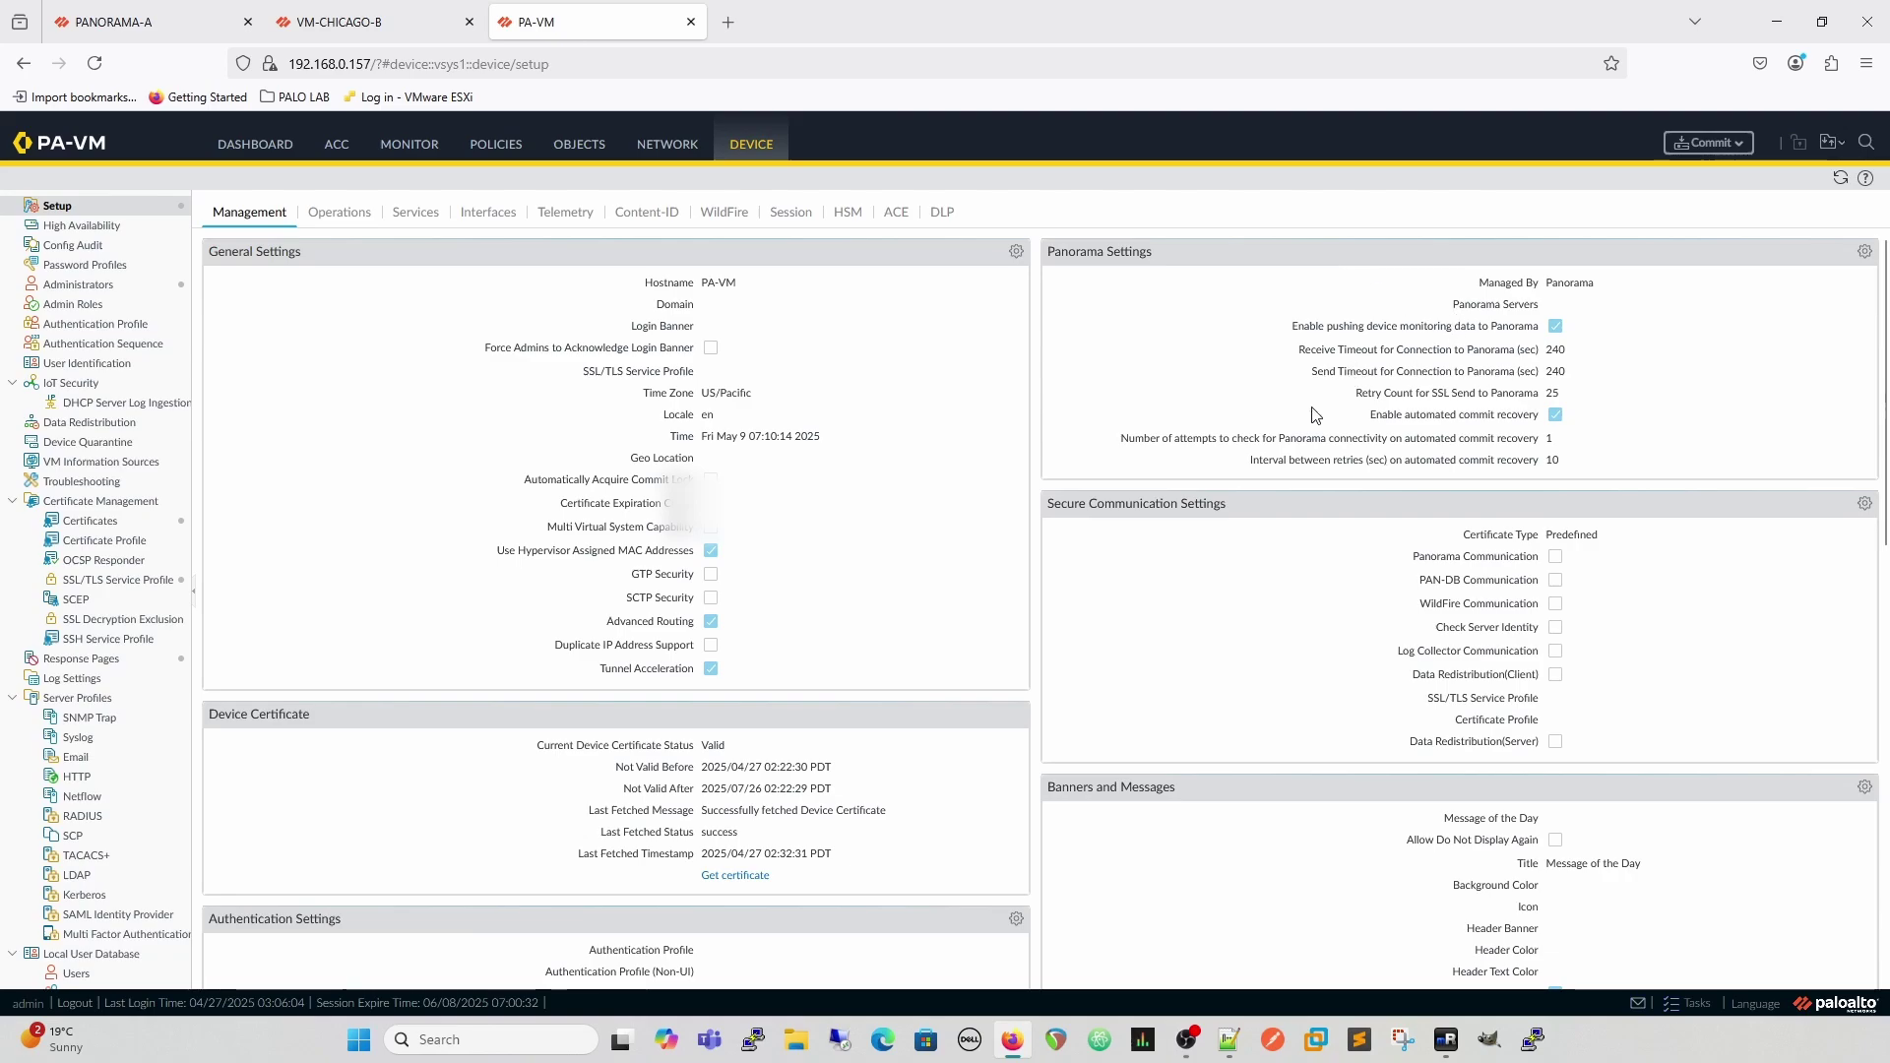
click(146, 21)
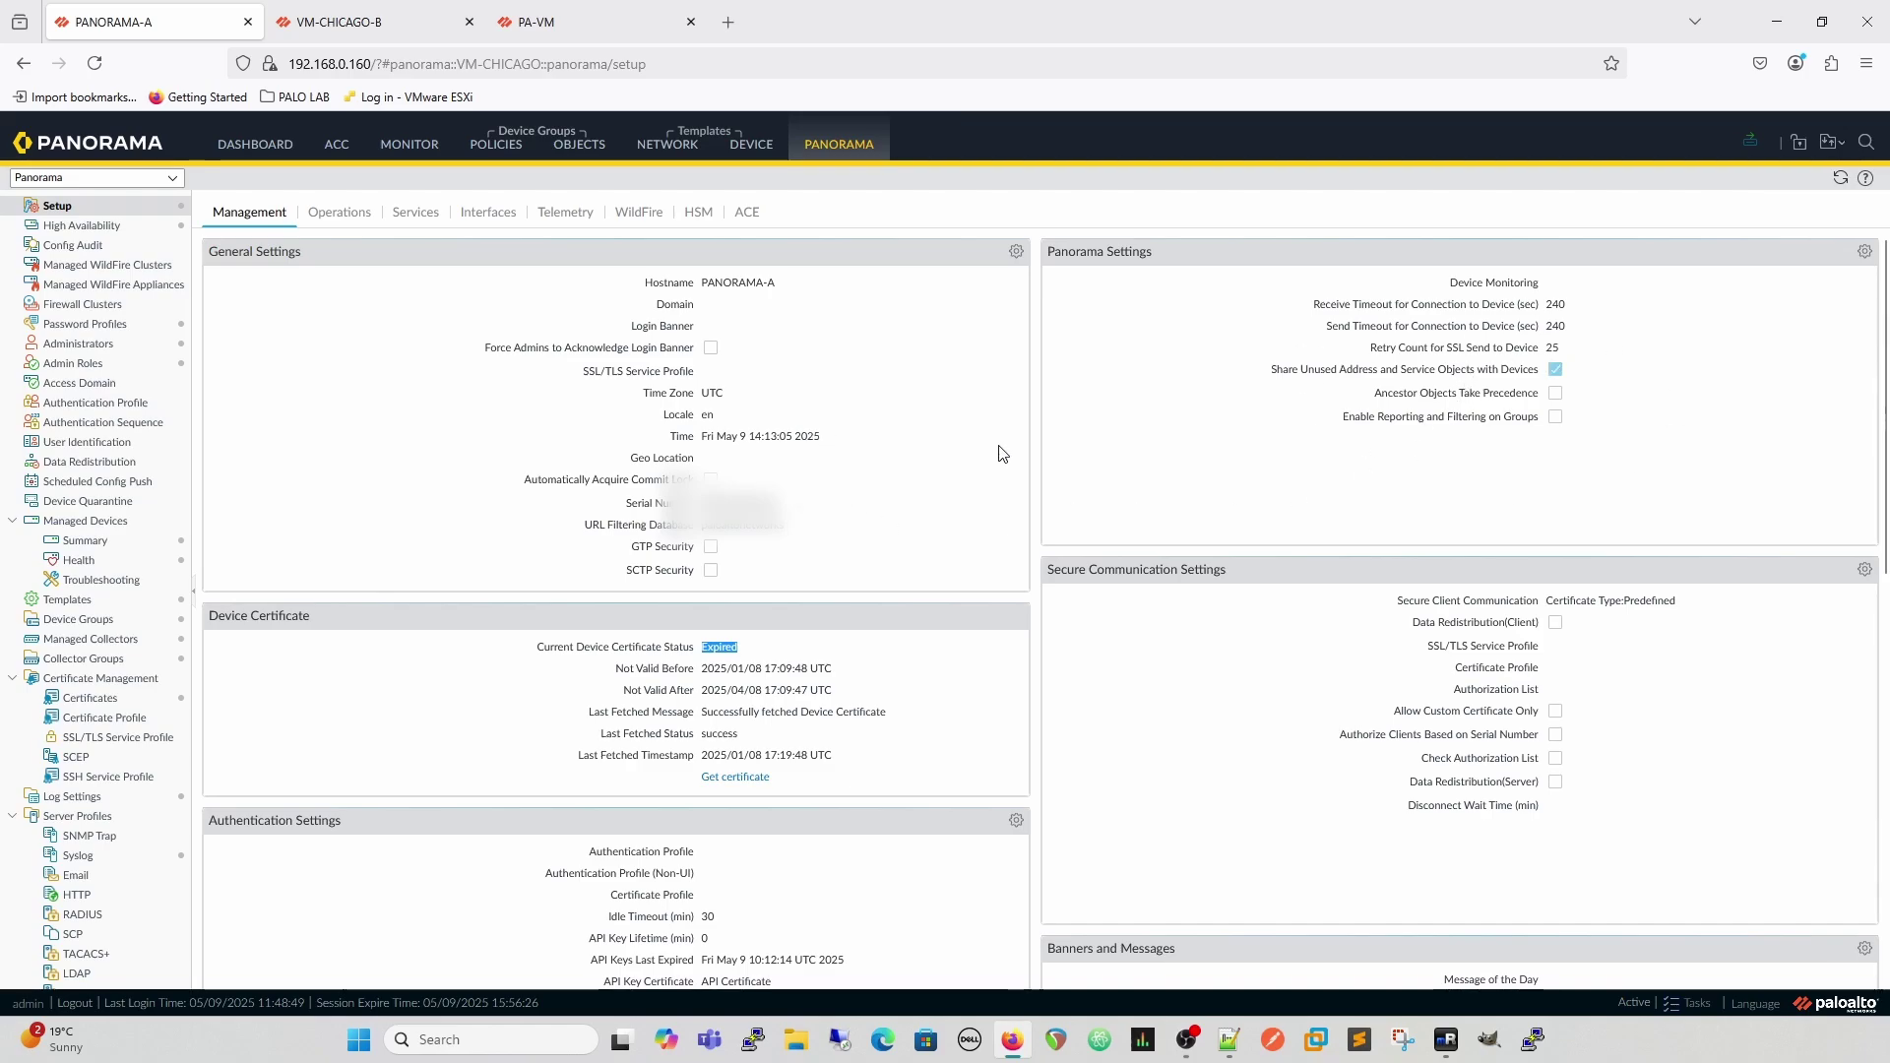
click(488, 212)
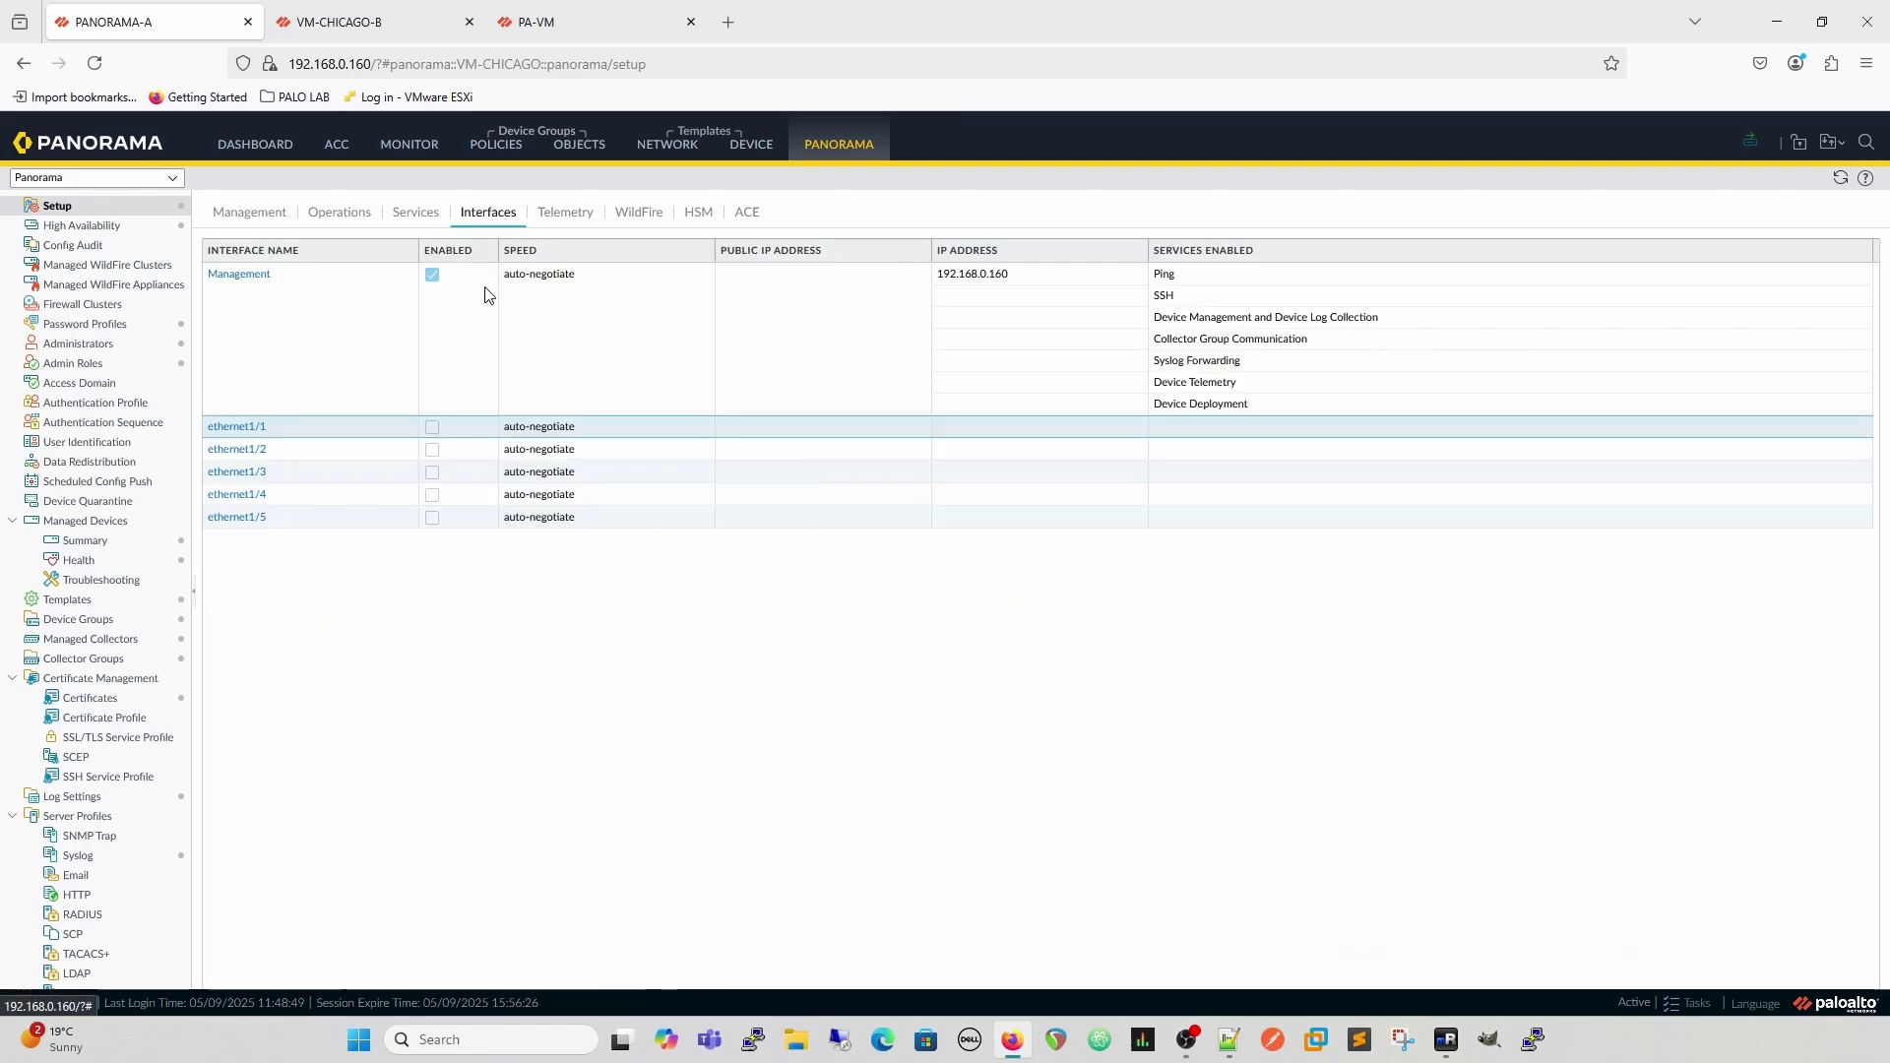
click(573, 214)
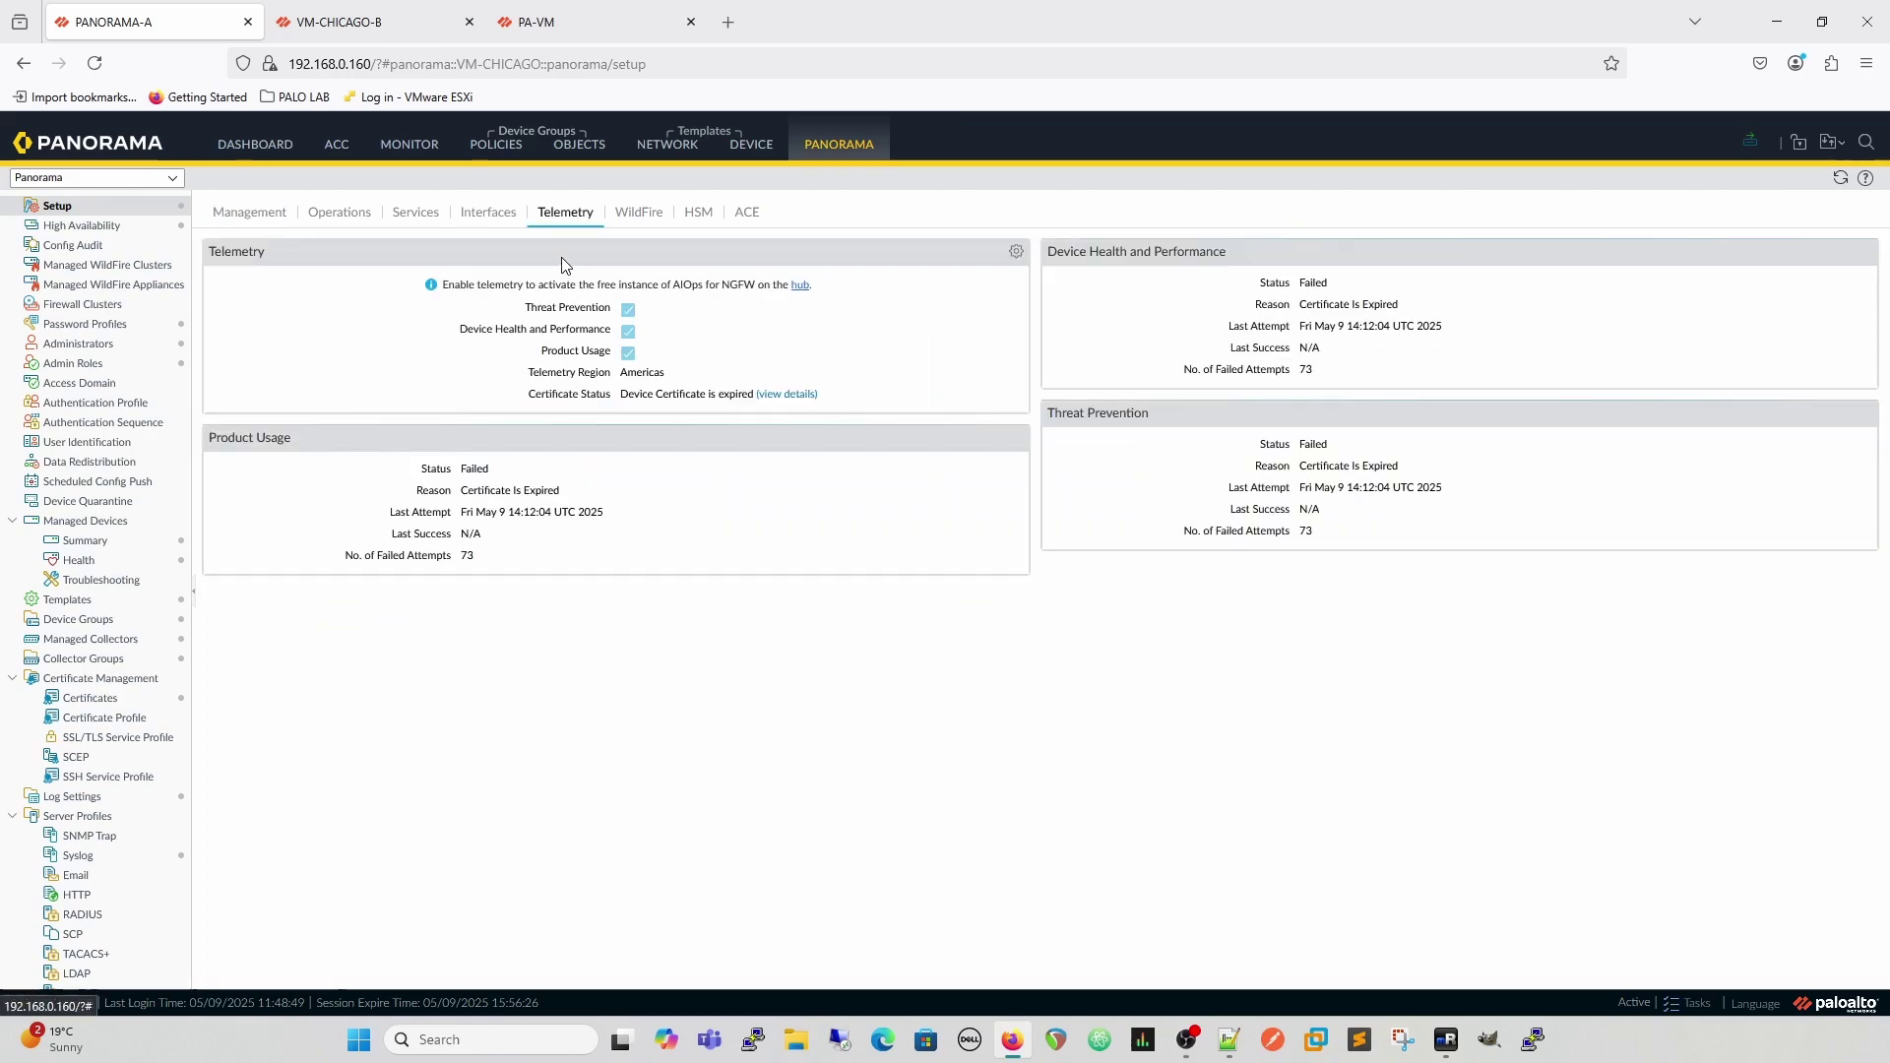
click(411, 212)
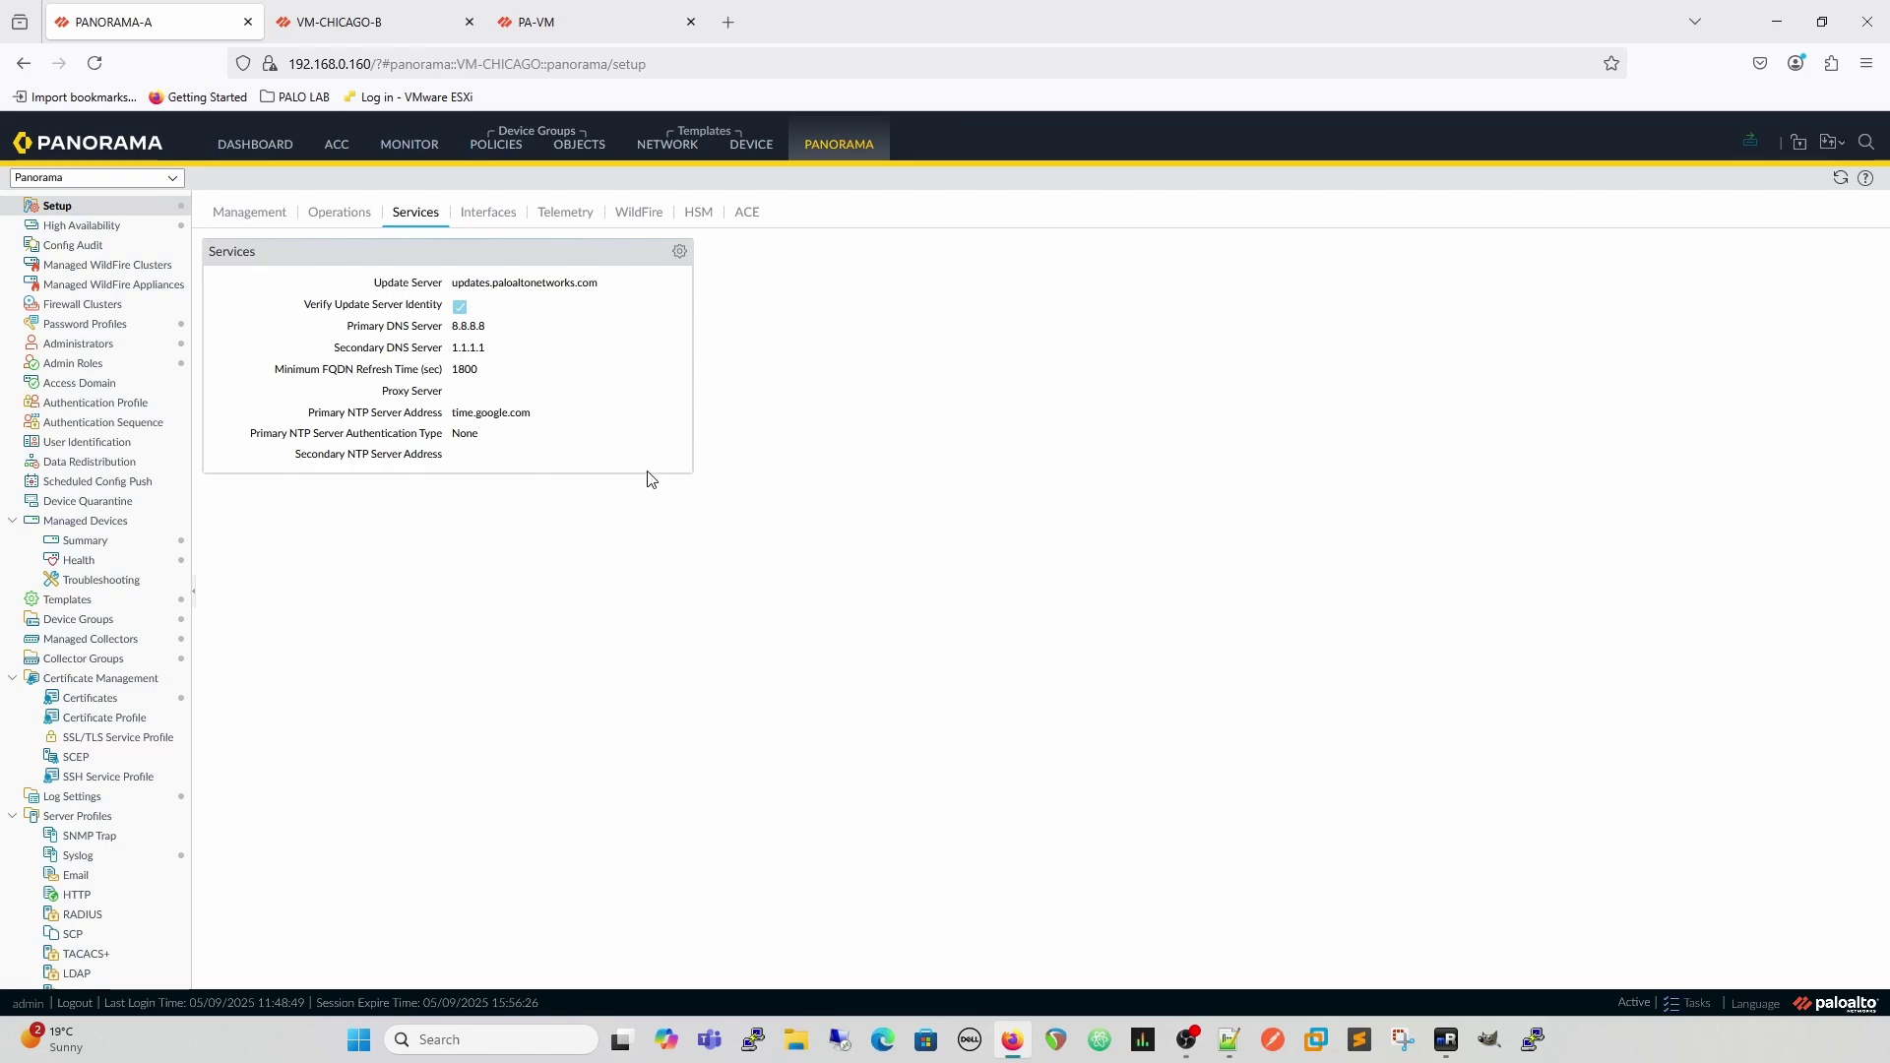
click(633, 218)
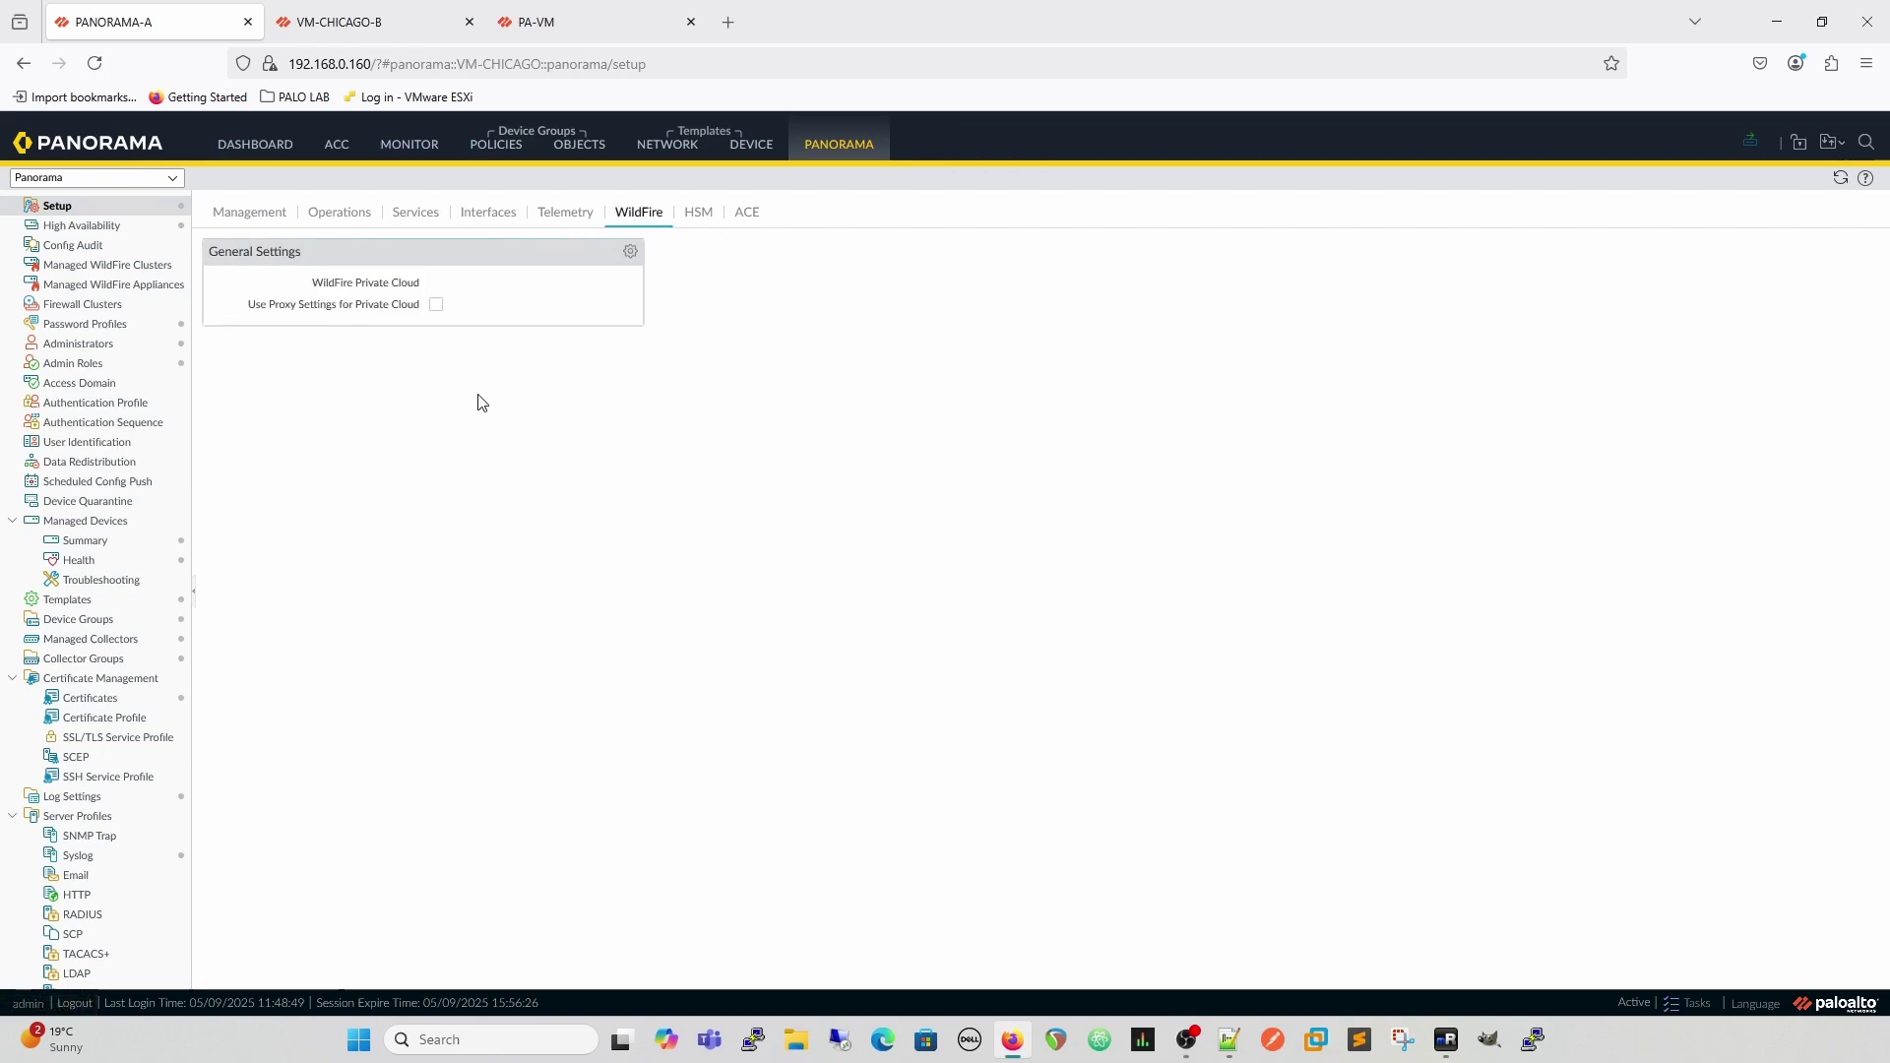
Step: Review Panorama's management settings from the general section down to logging, reporting and minimum password complexity
click(251, 212)
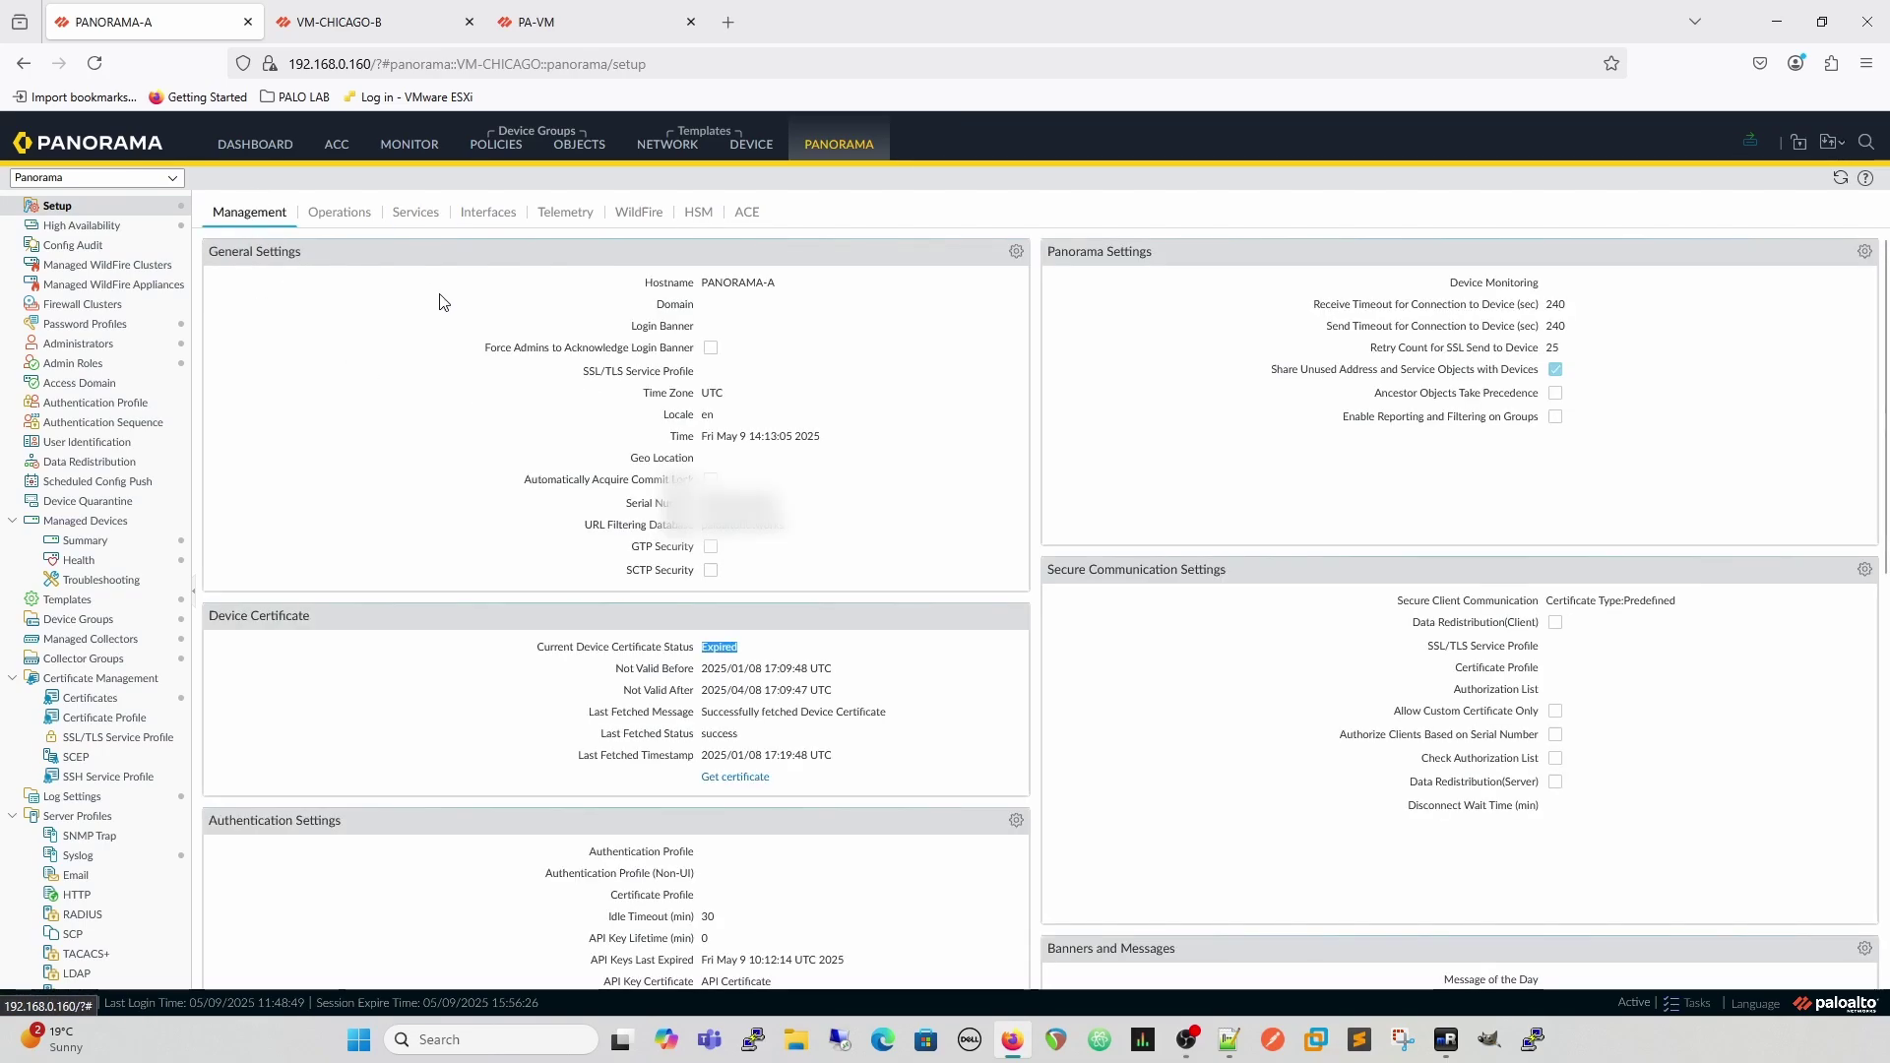
scroll(1090, 390, down, 3)
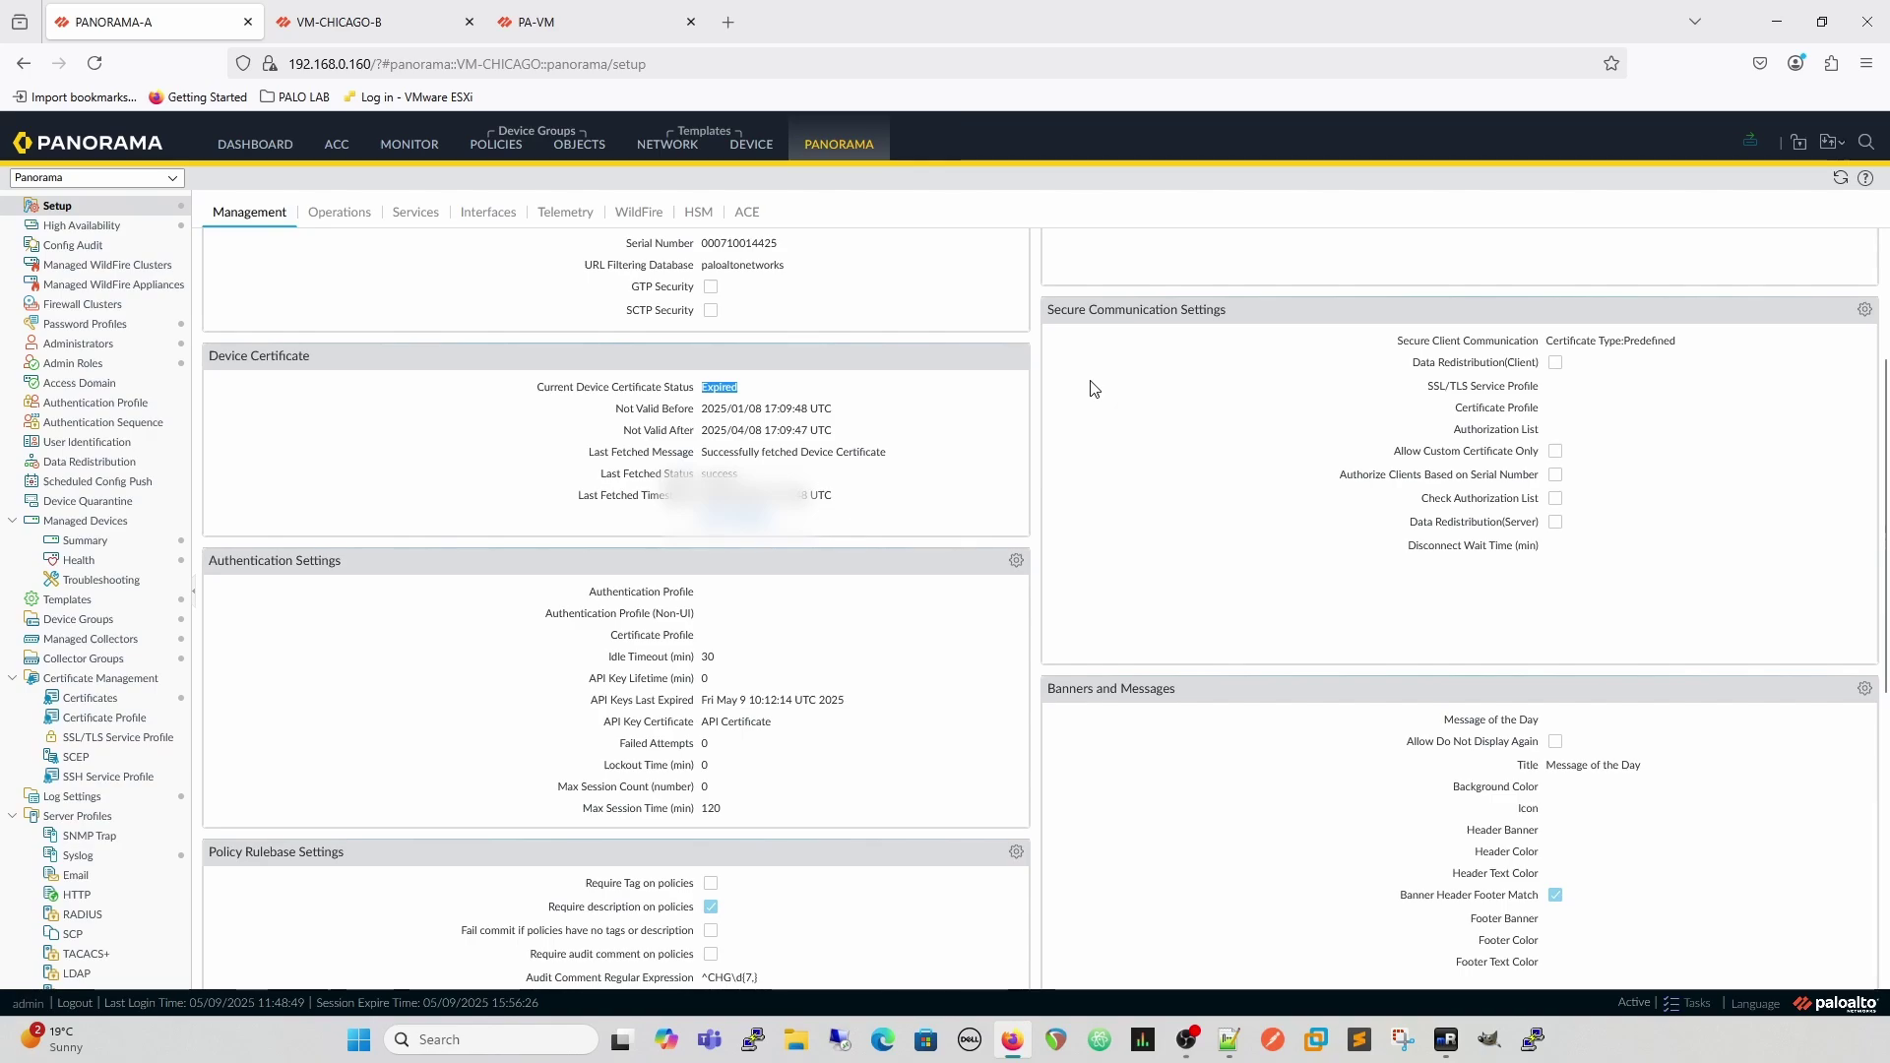
scroll(1093, 388, down, 3)
scroll(1091, 390, down, 5)
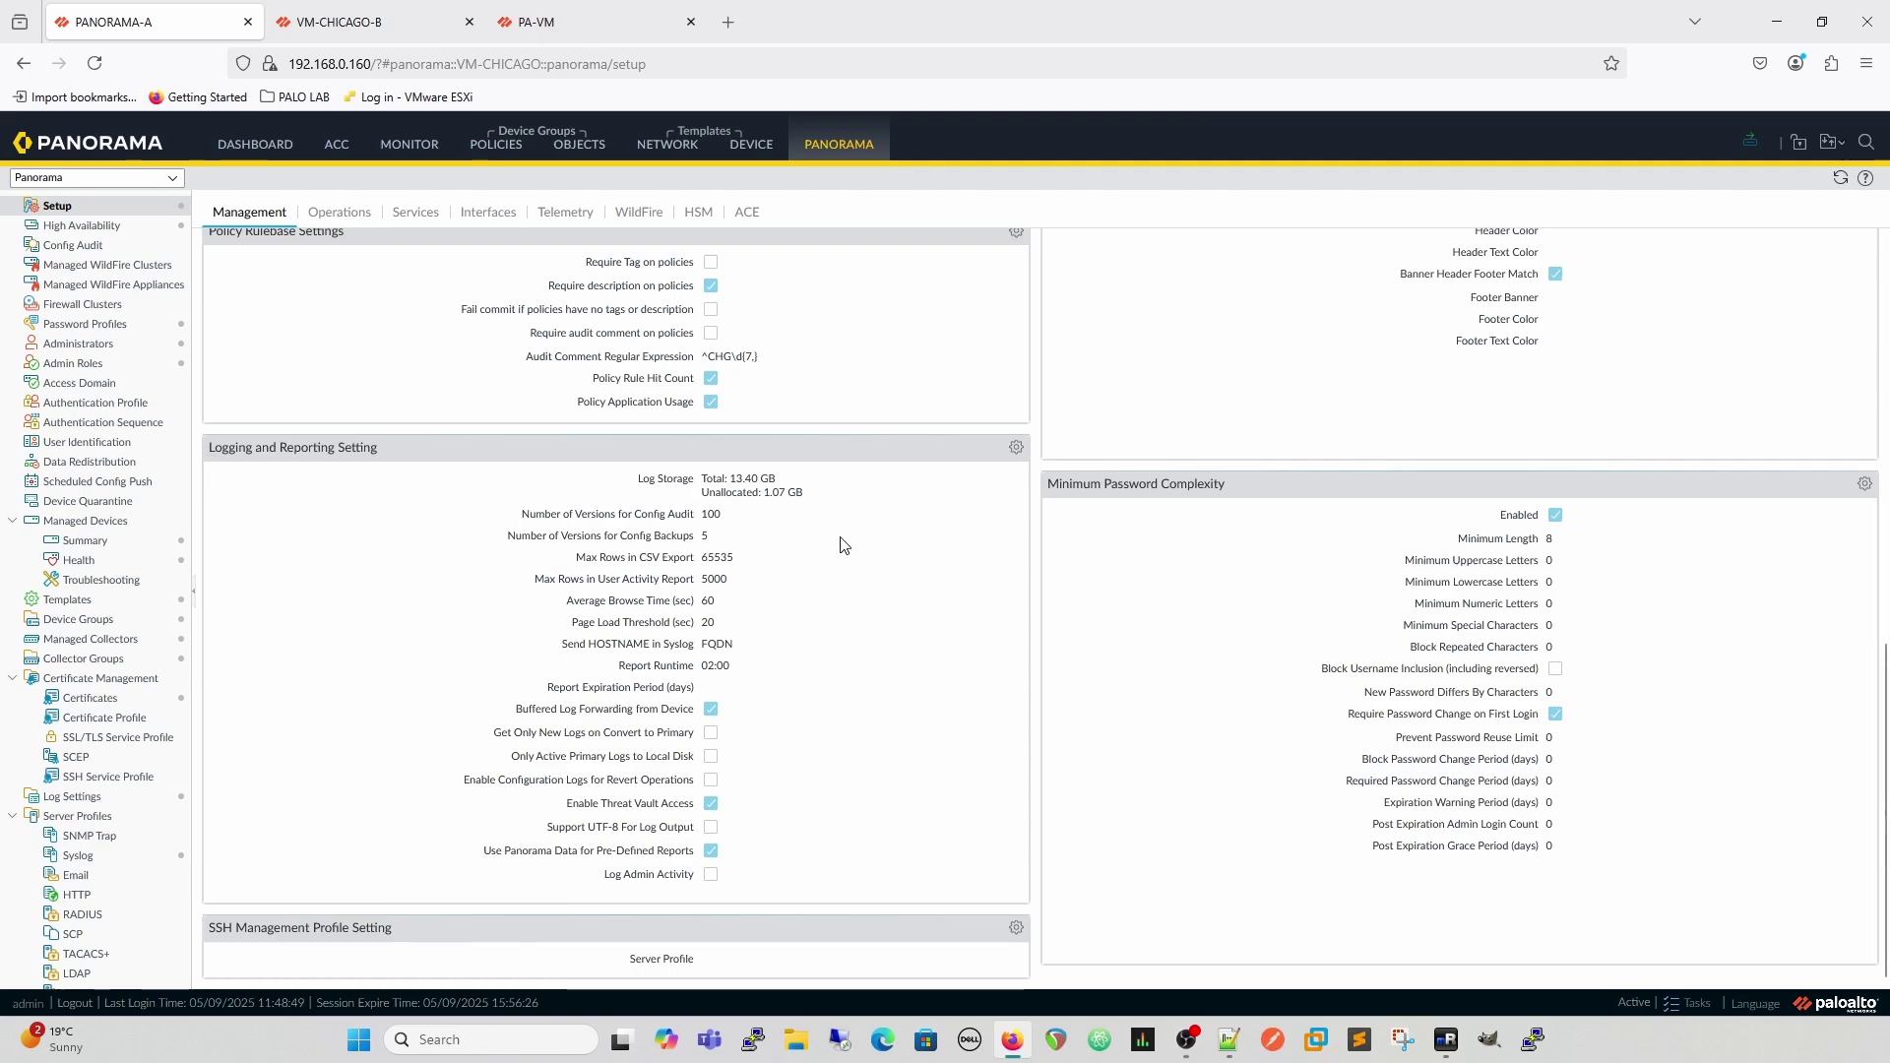
scroll(838, 497, up, 10)
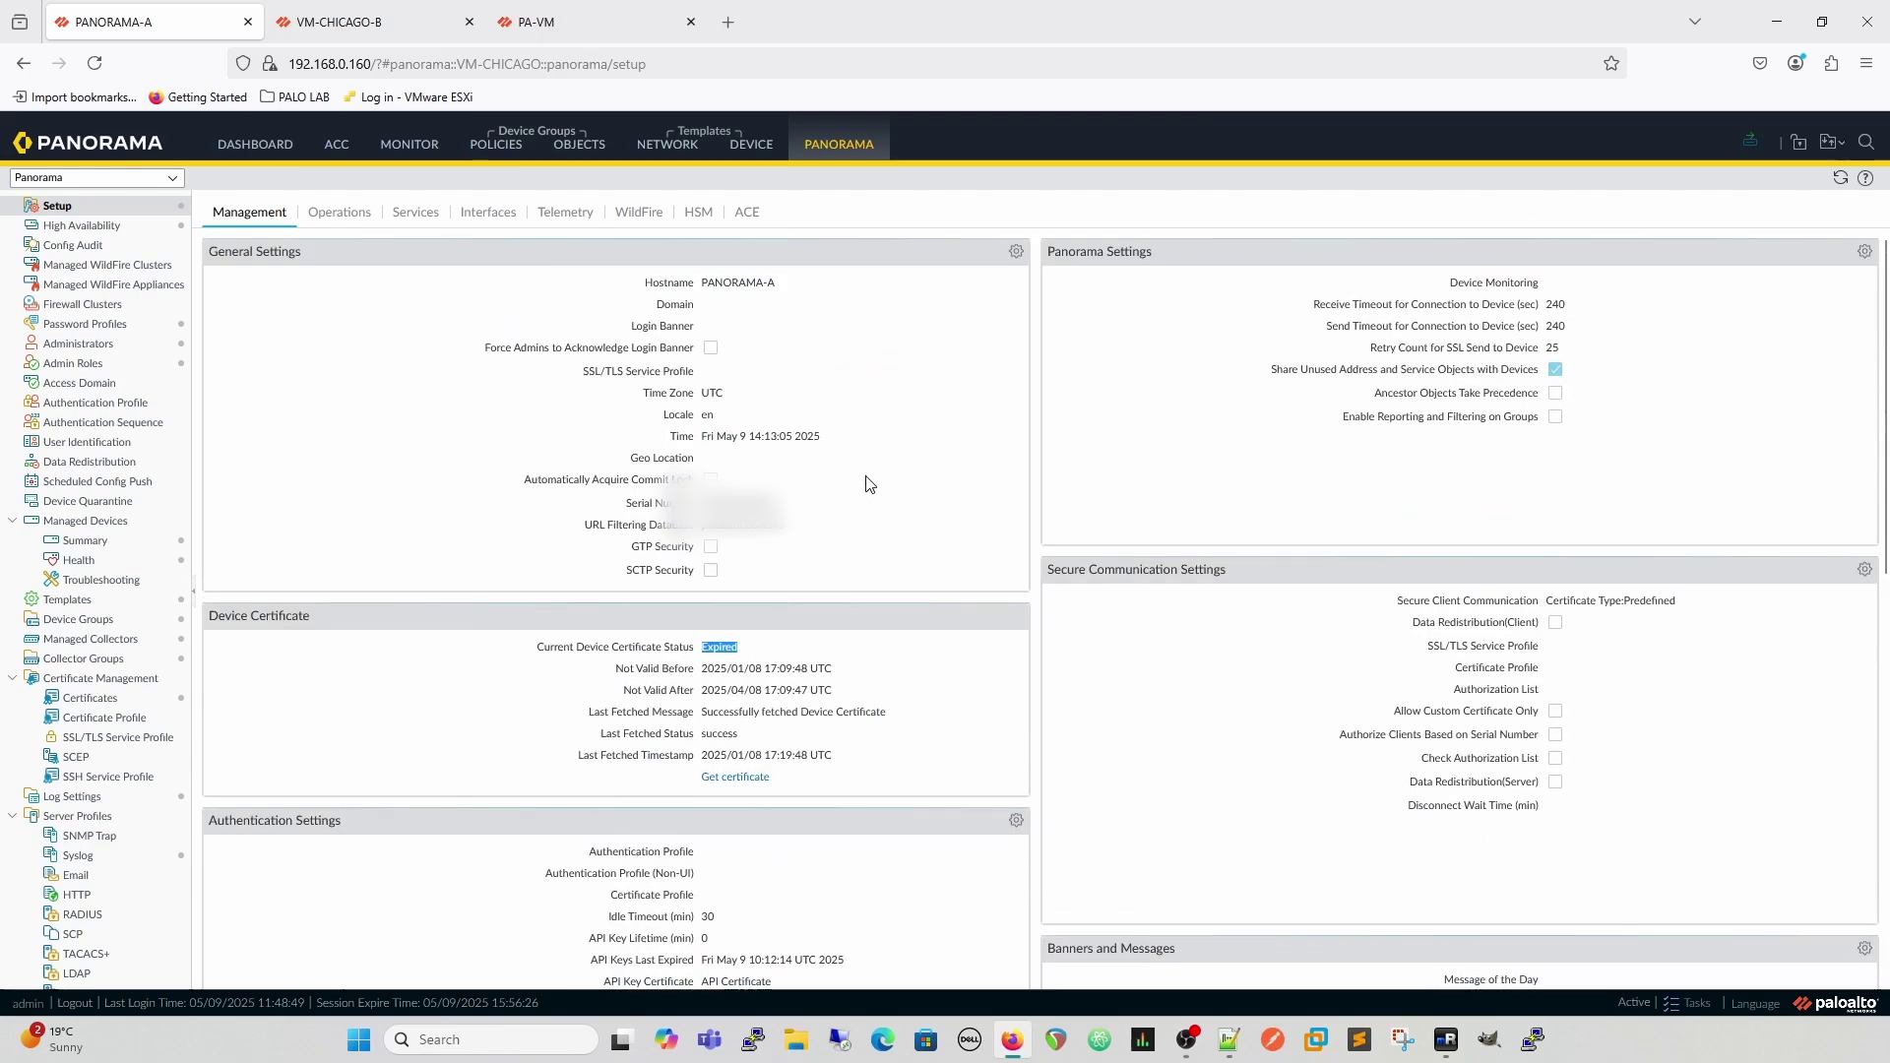
Step: Compare the App-ID Cloud Engine settings on Panorama and on the PA-VM firewall
click(744, 213)
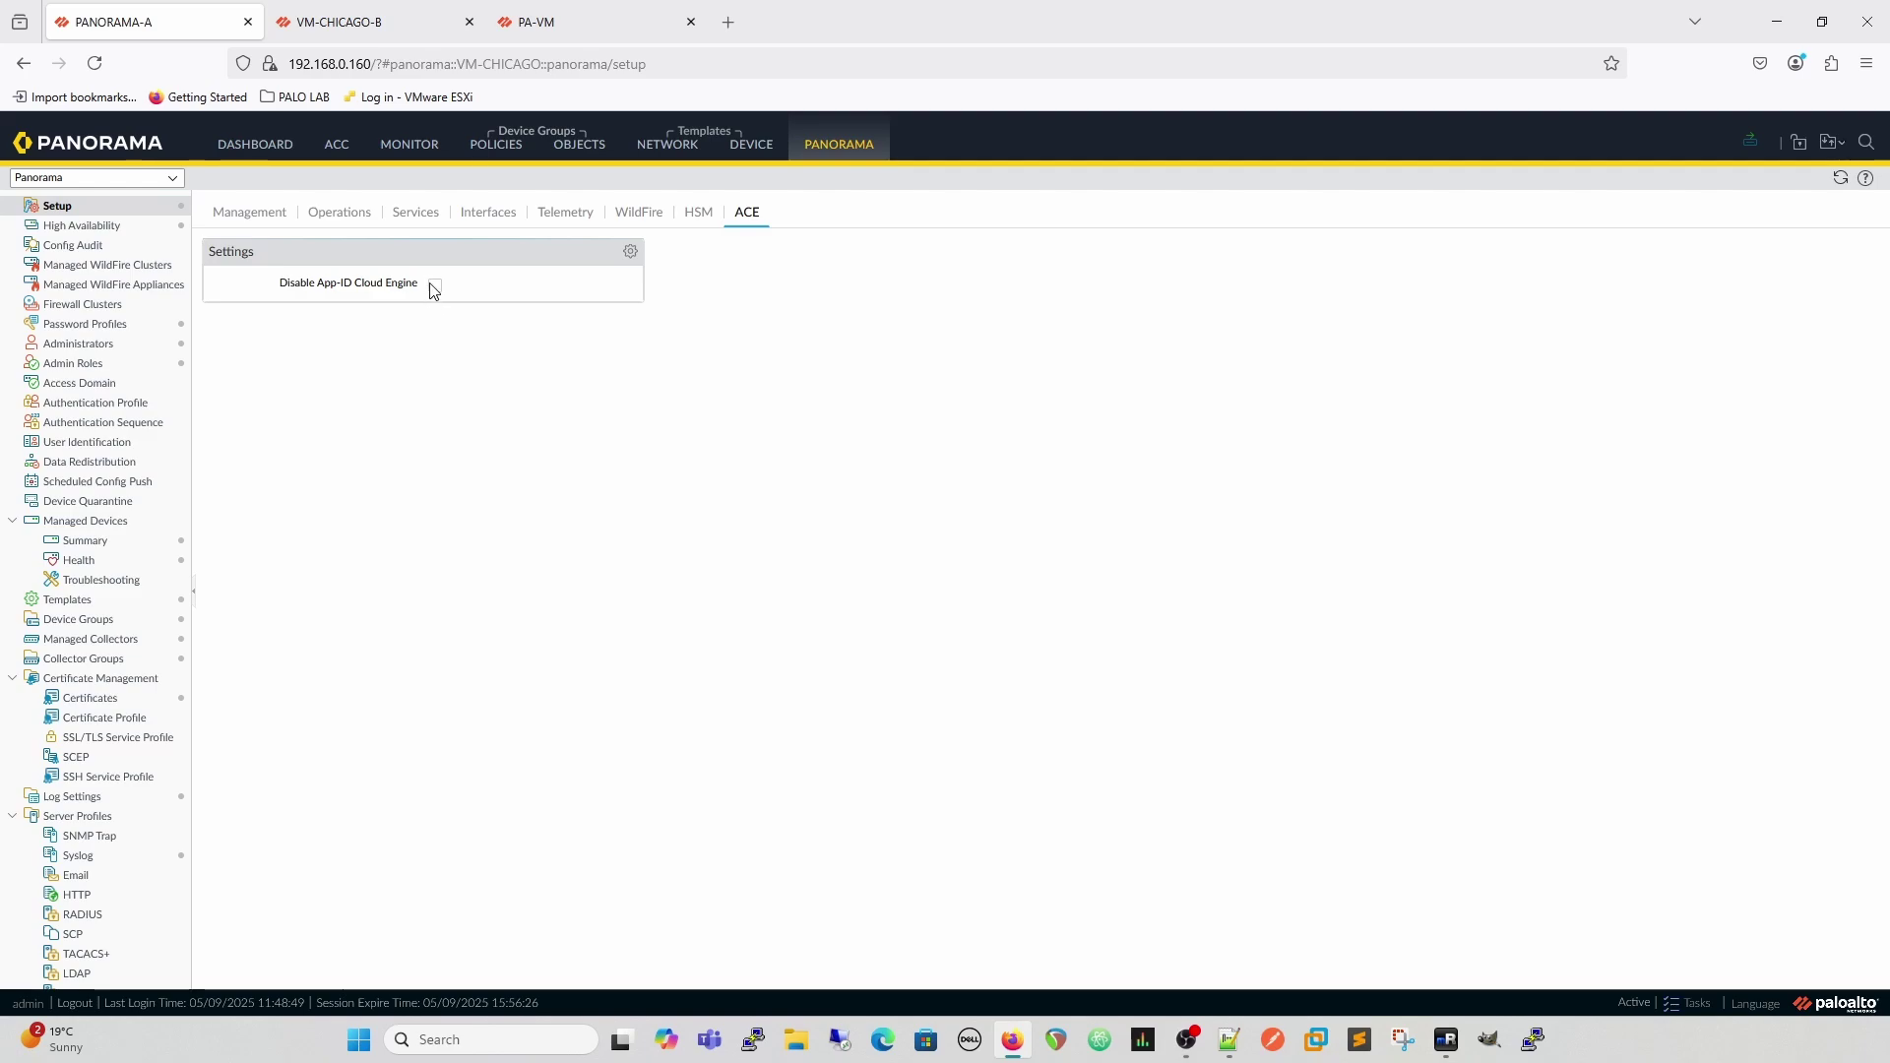
click(547, 30)
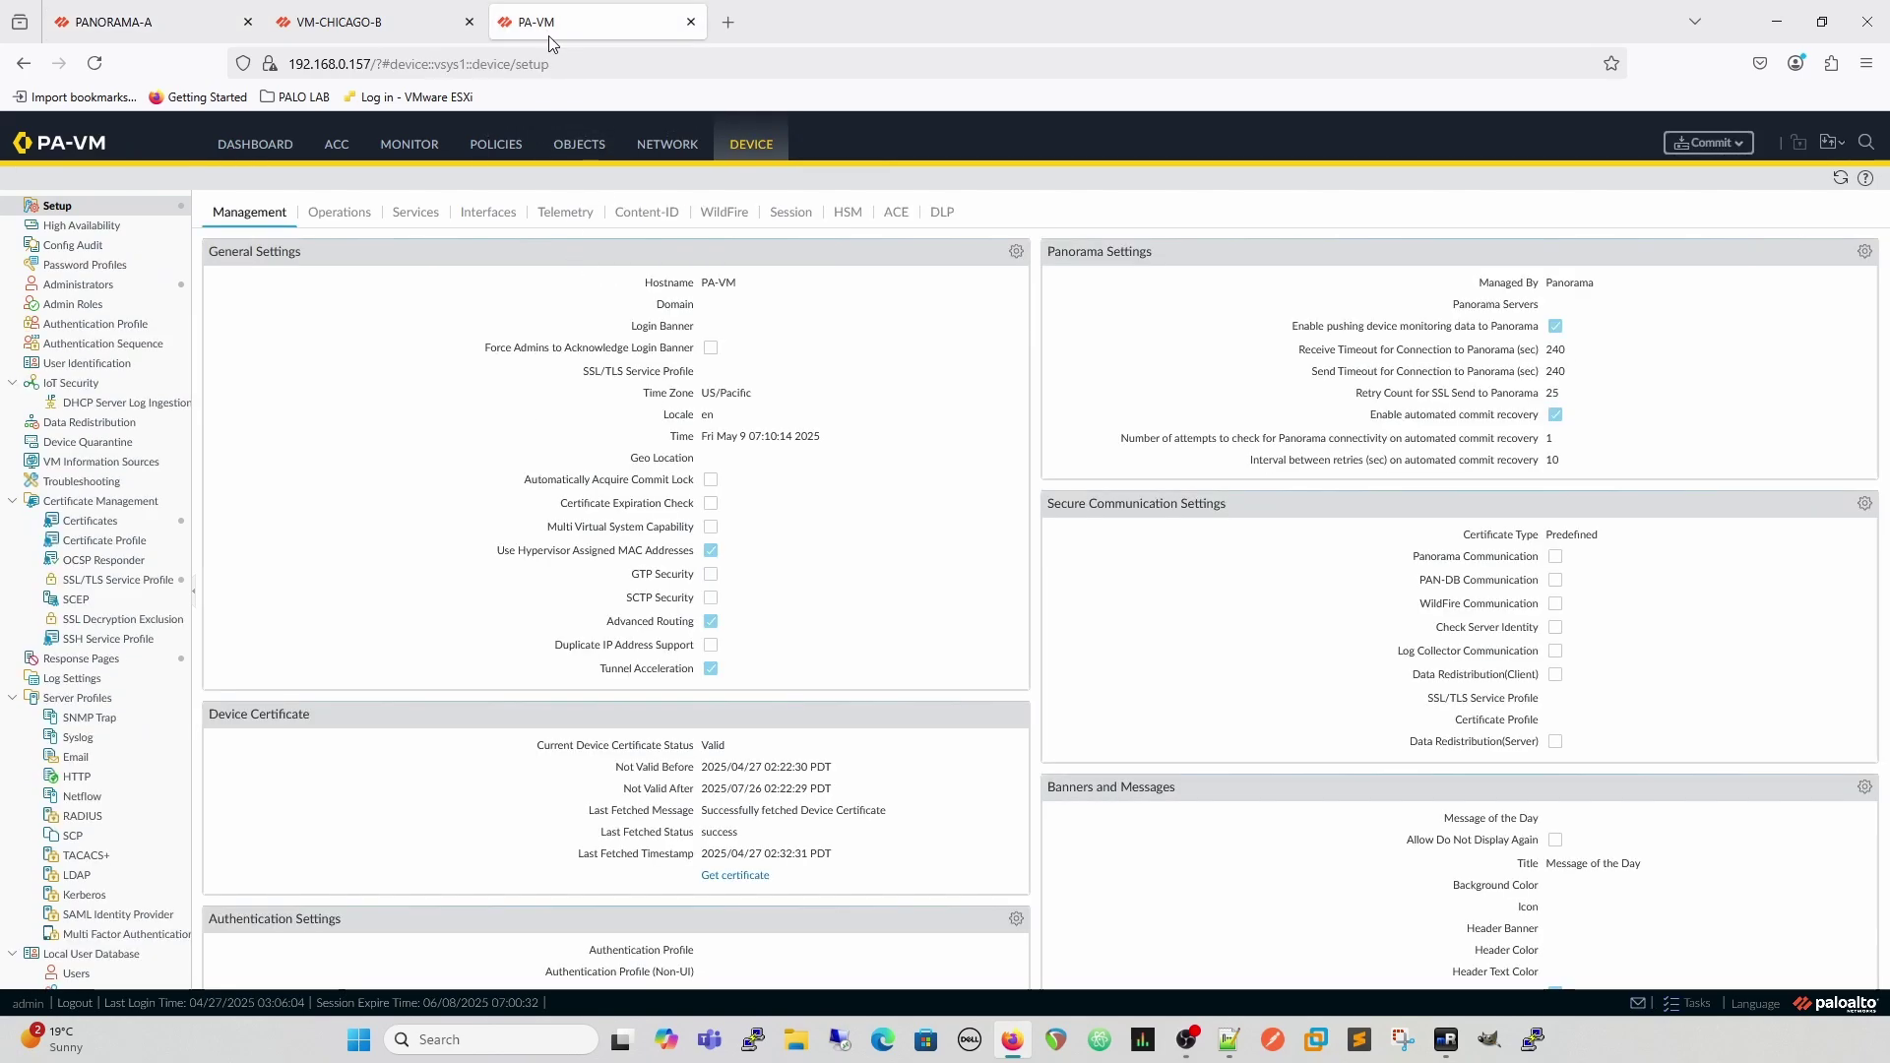
click(896, 213)
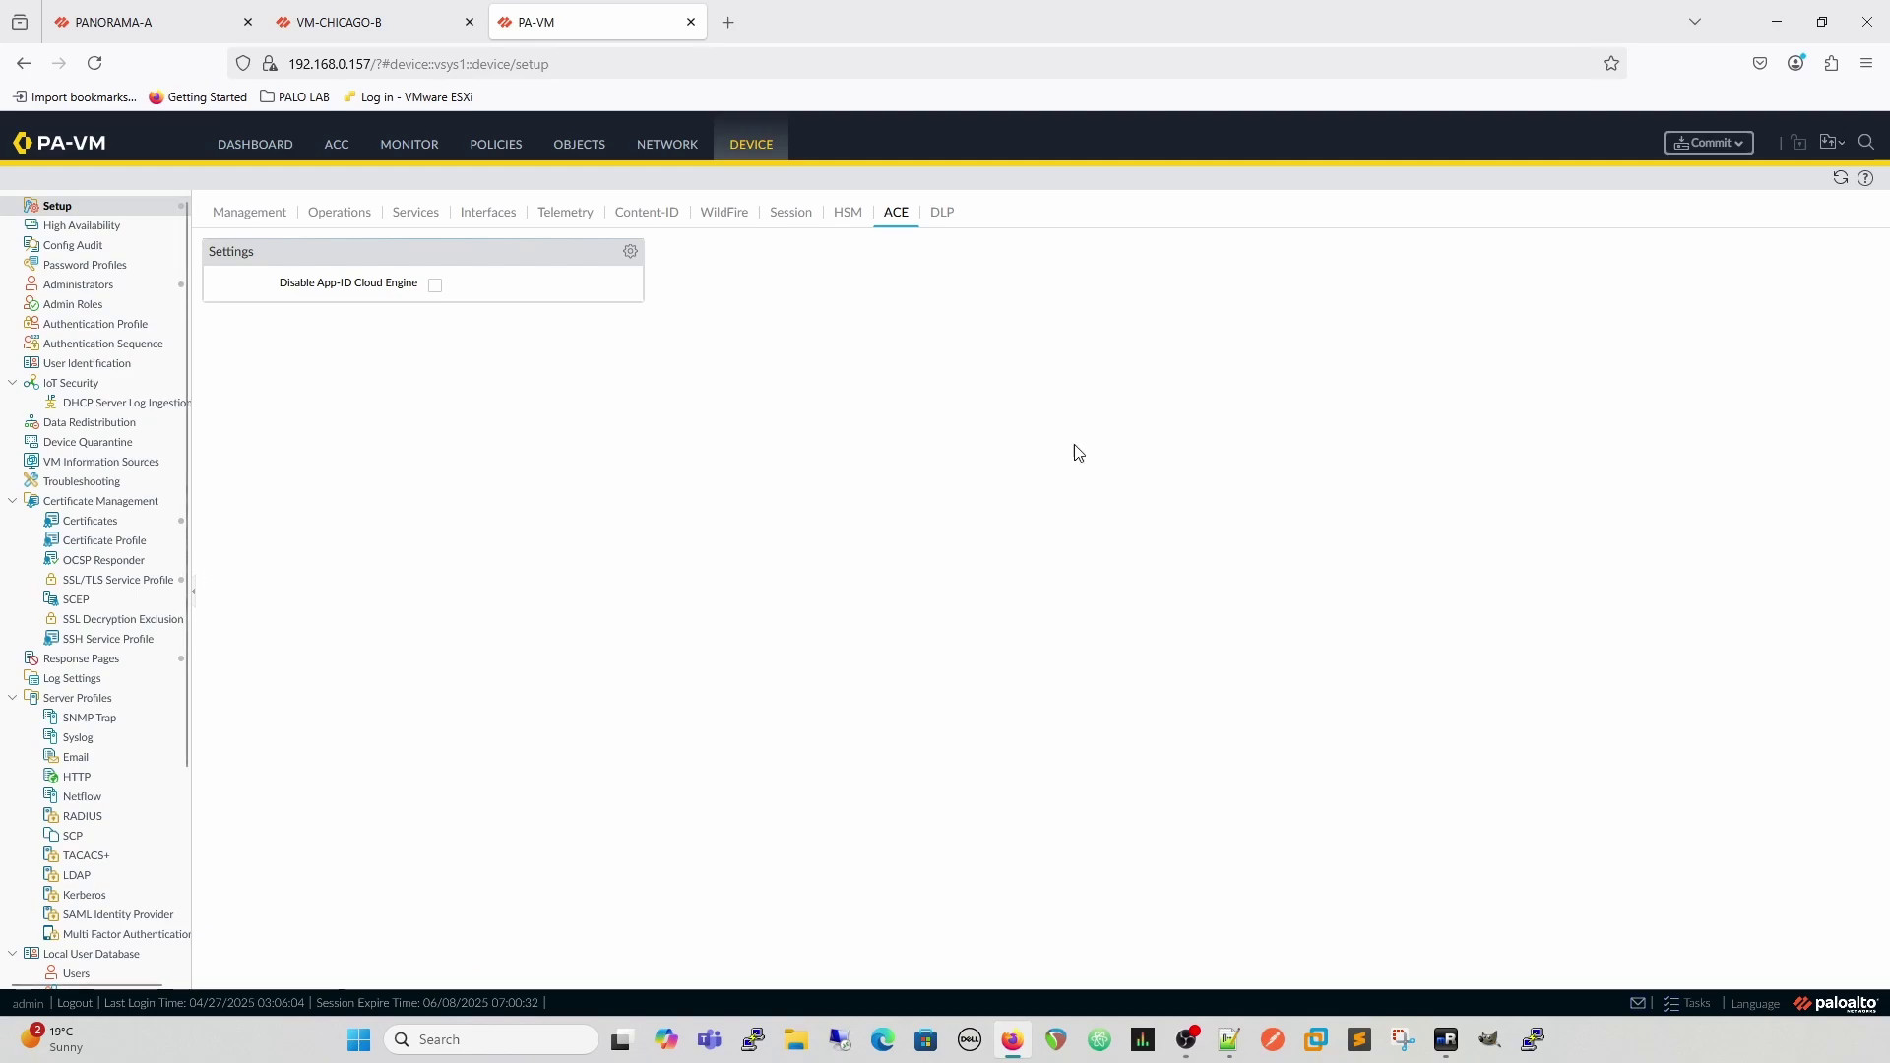
Step: Examine Panorama's administrator accounts, check back on the PA-VM firewall, and return to Panorama's setup
click(133, 21)
click(98, 344)
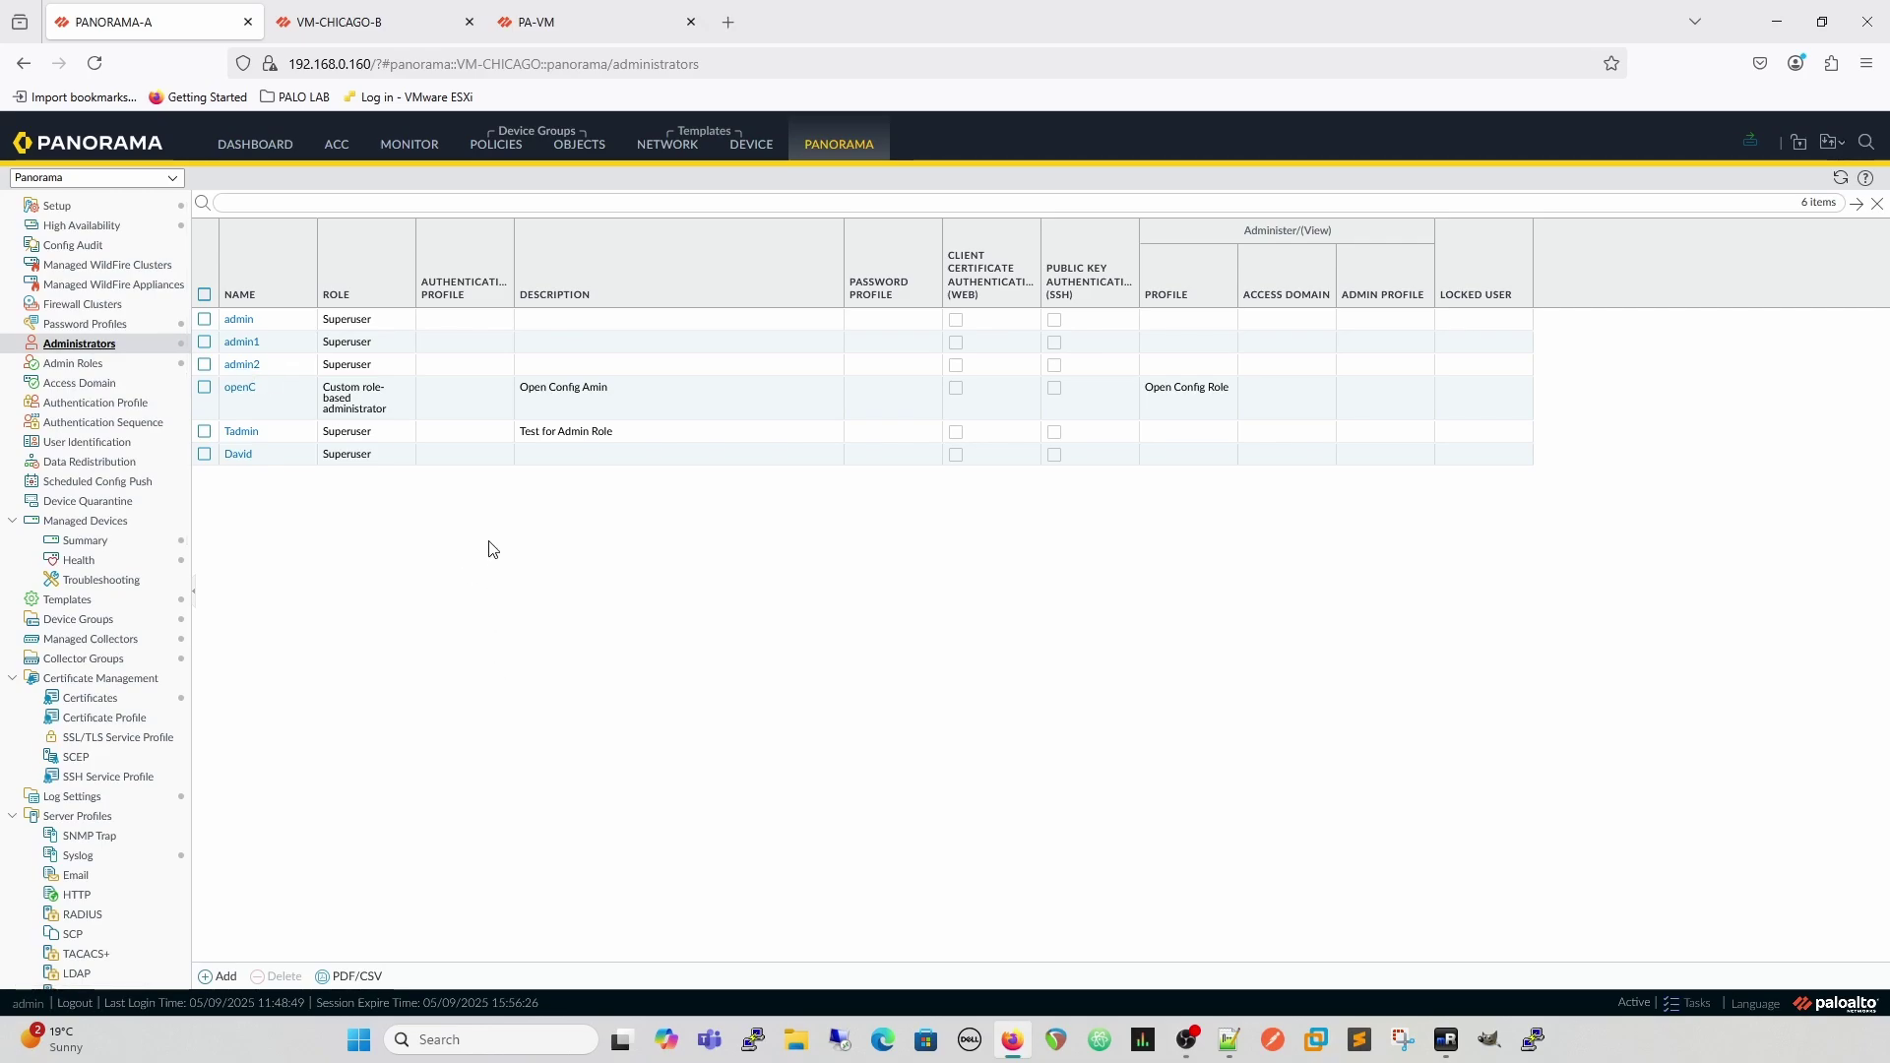
click(630, 22)
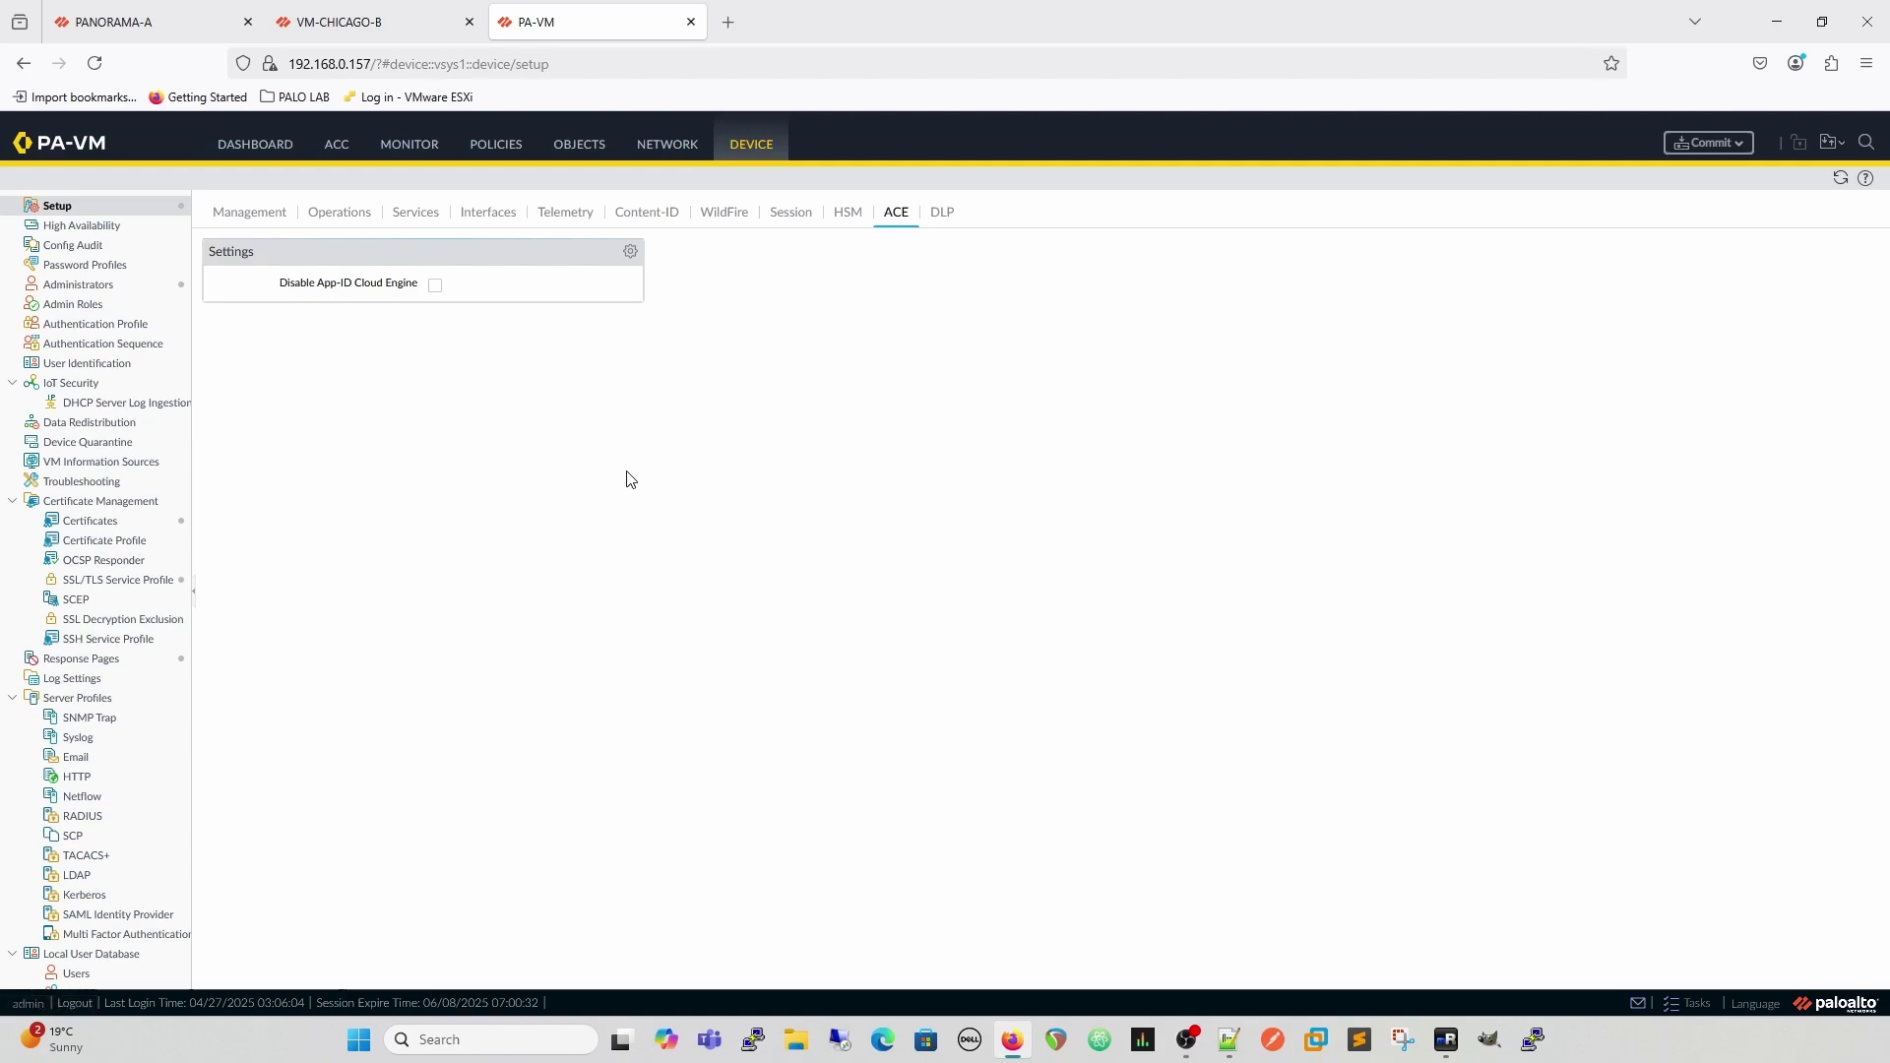
click(148, 22)
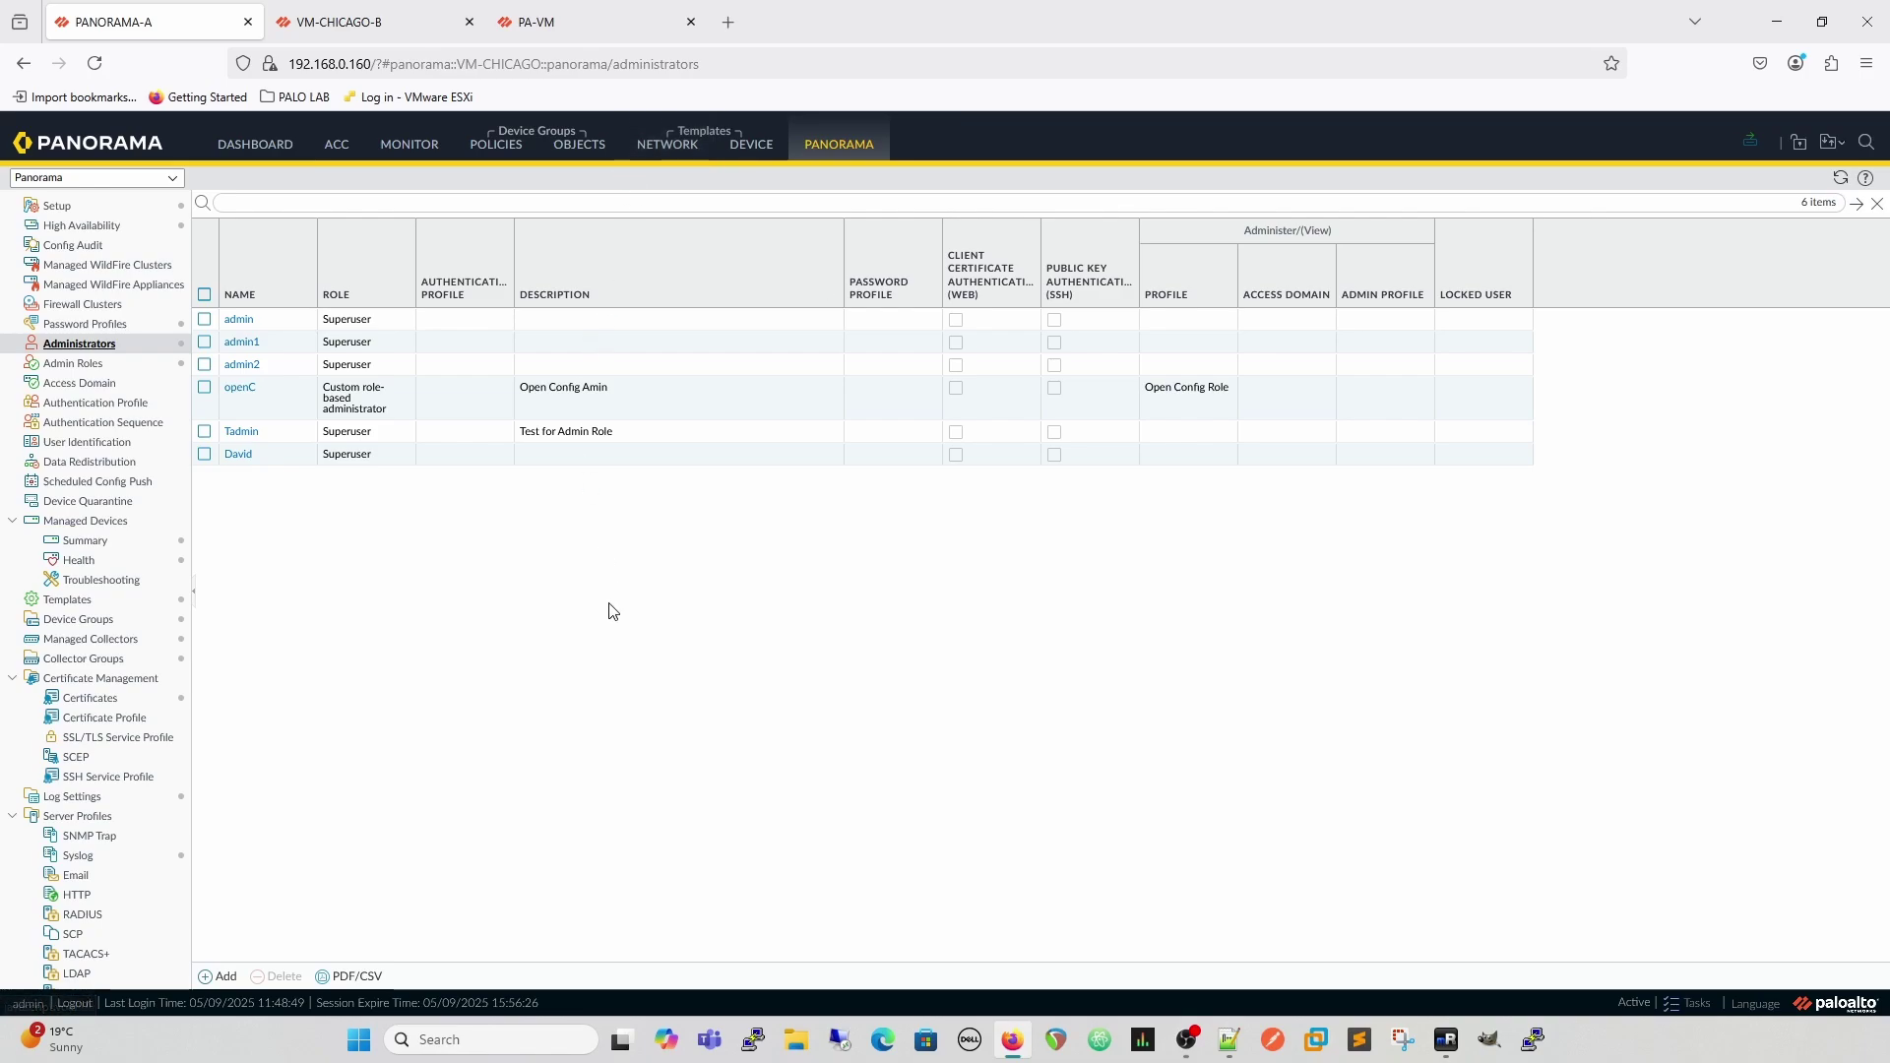
click(56, 205)
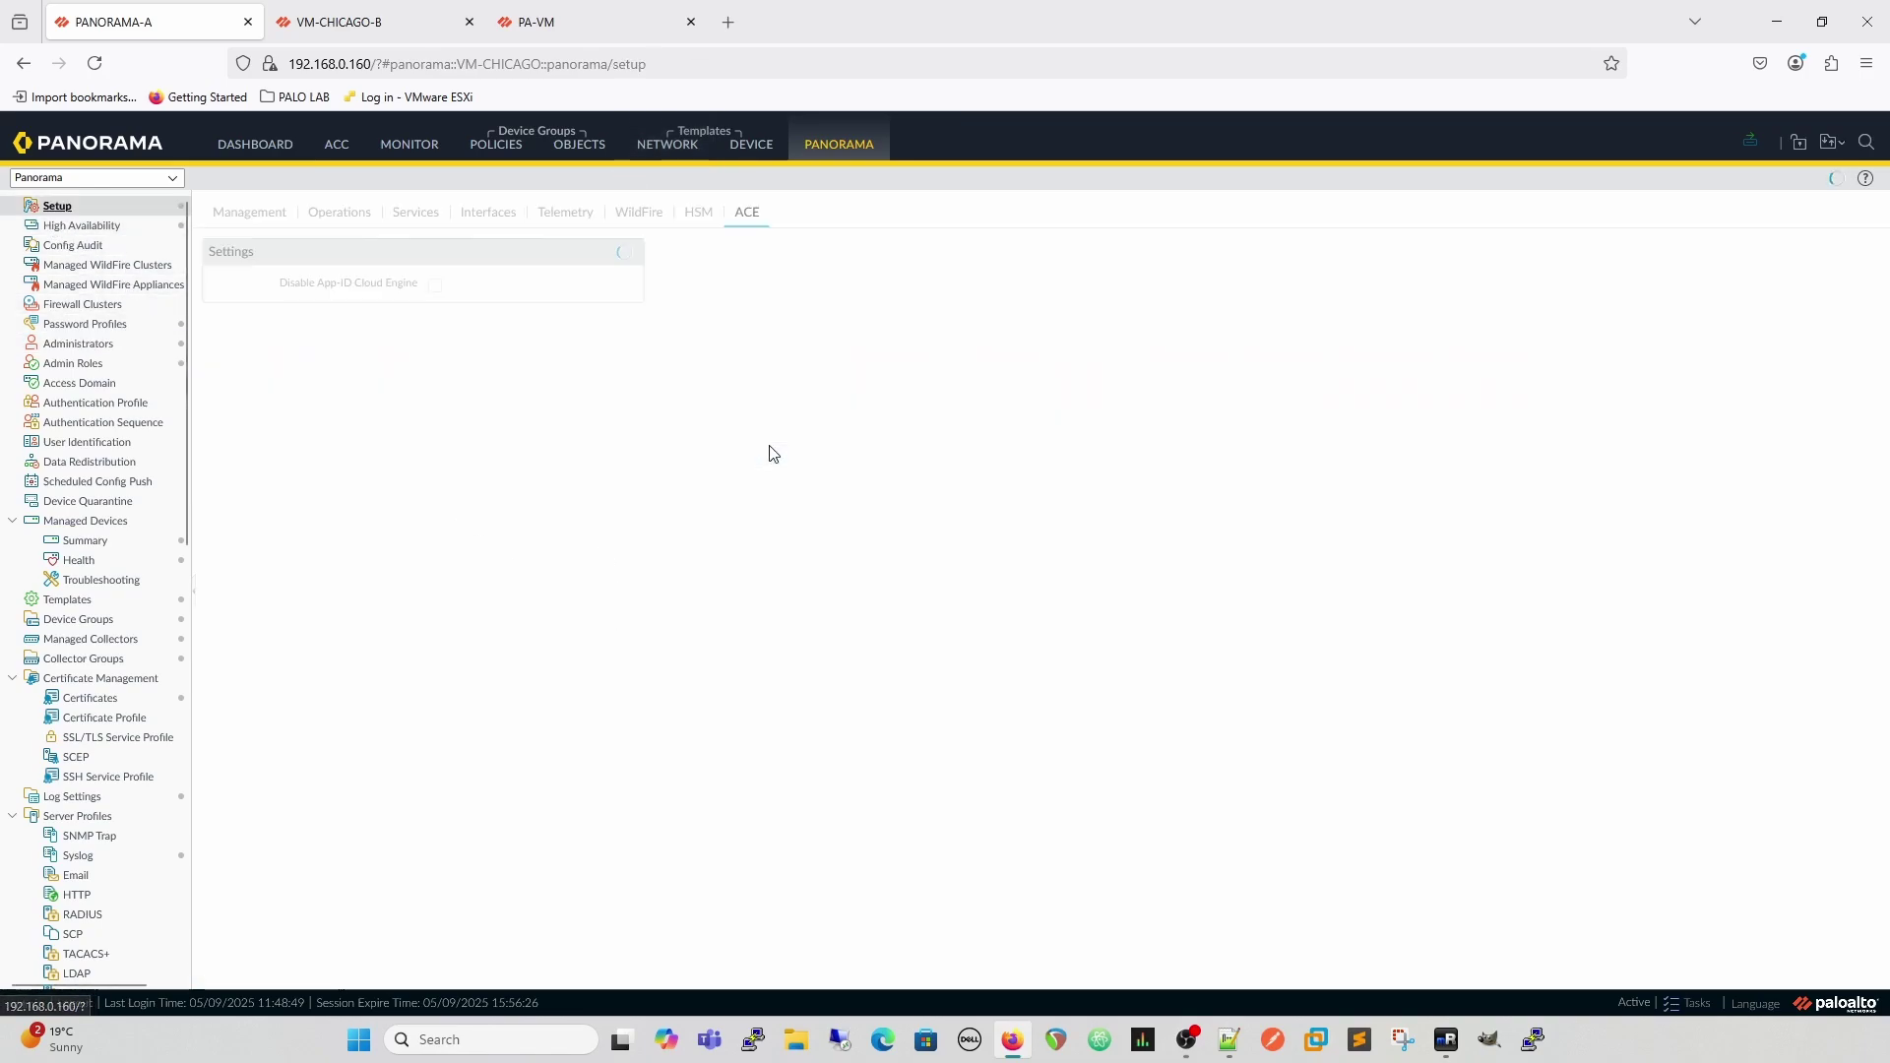